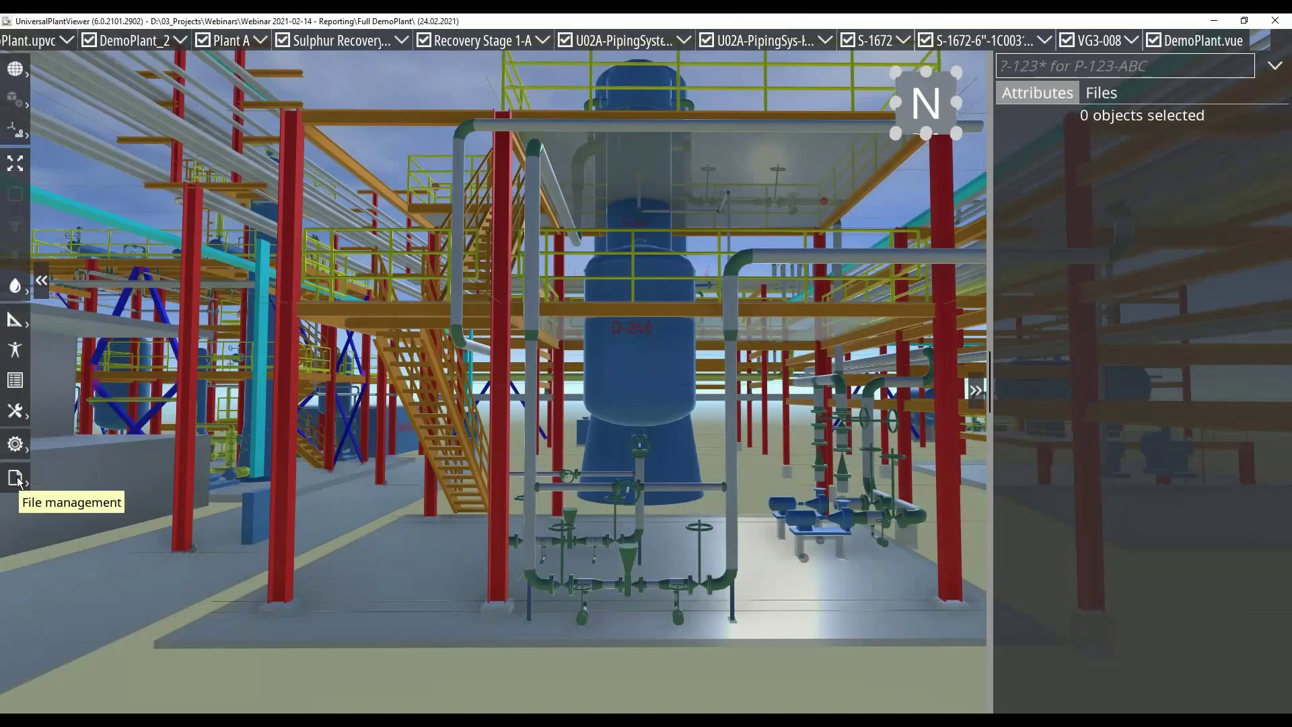
Start a new report definition from the File management report list.
left_click(17, 479)
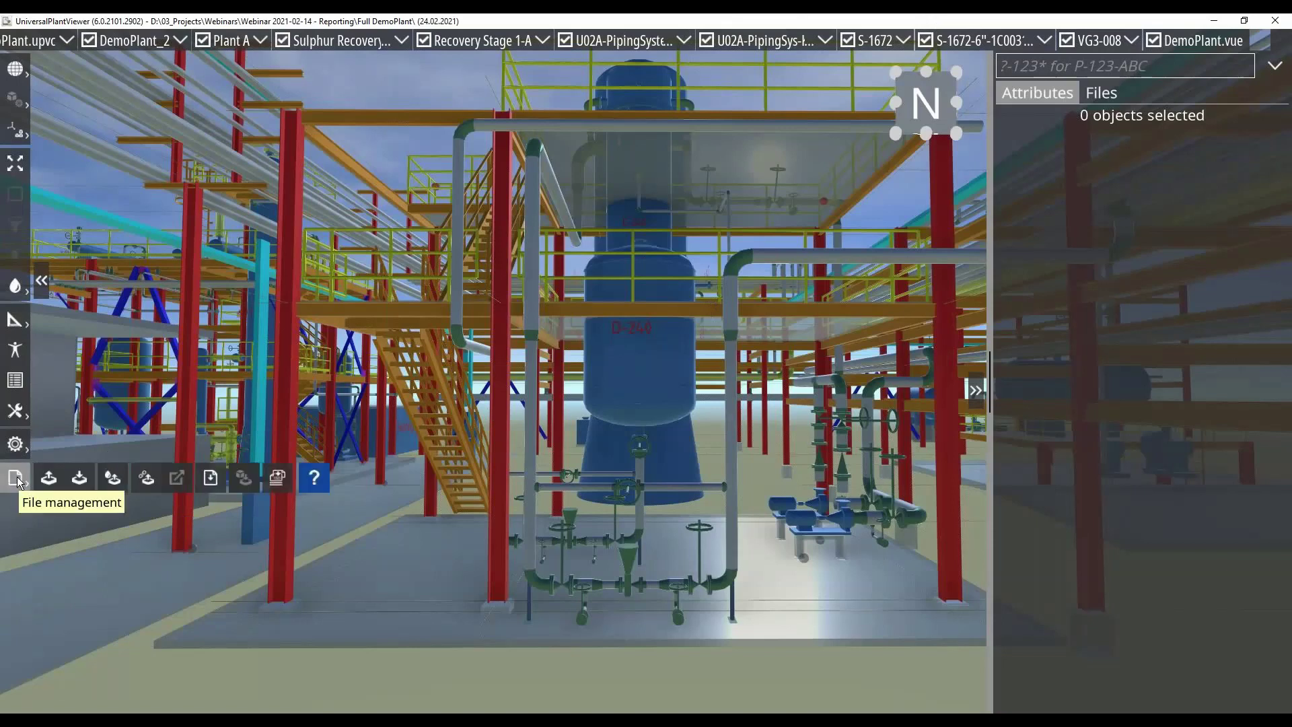
left_click(211, 478)
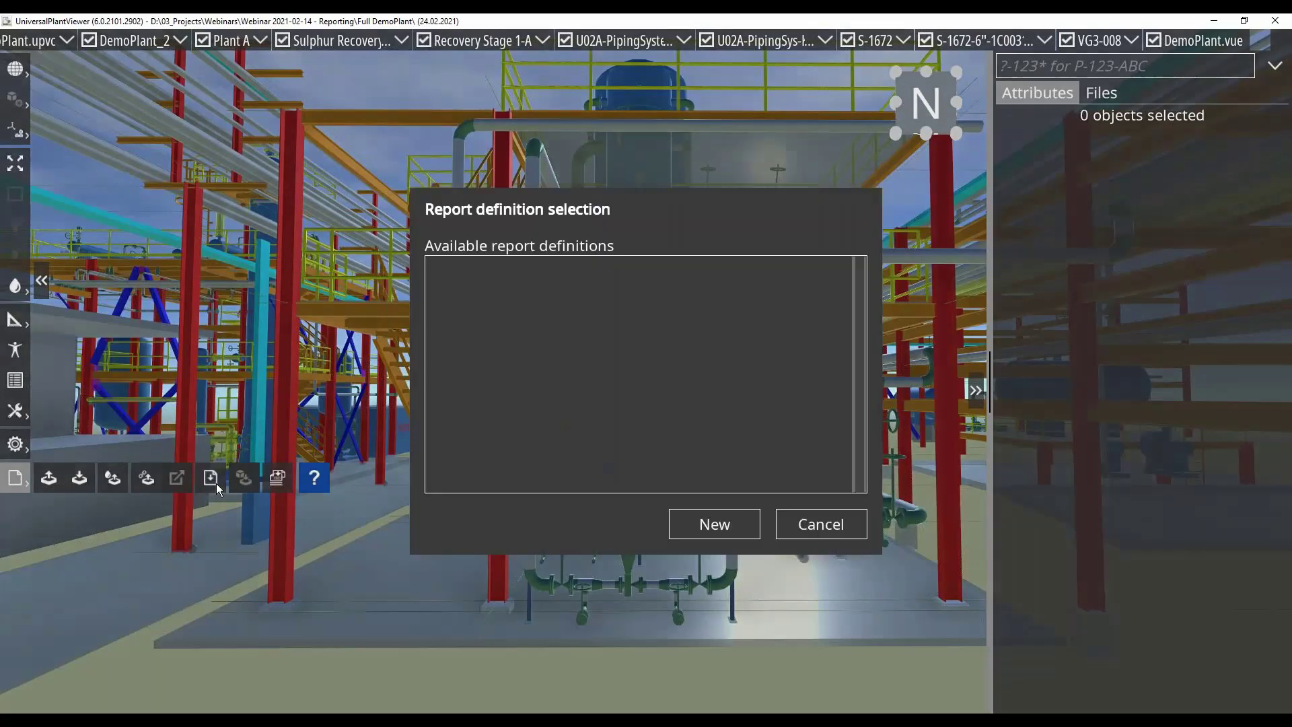
left_click(721, 531)
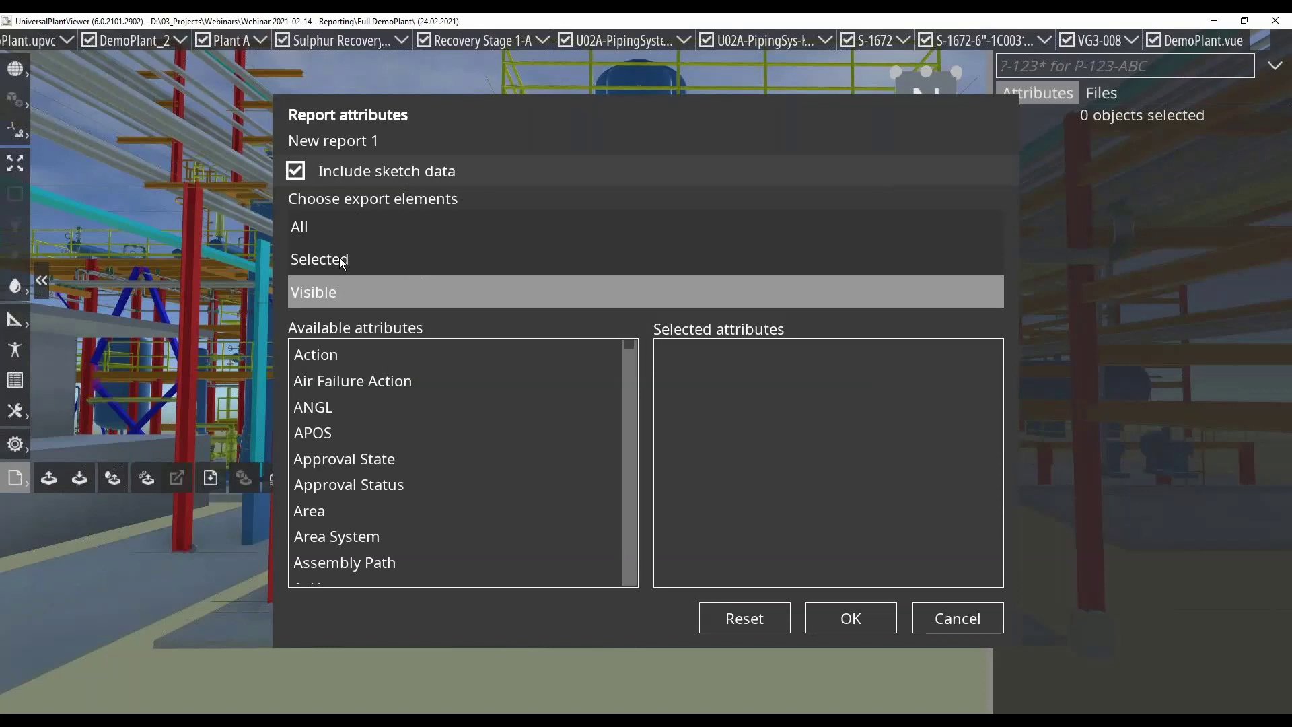
Include all elements and add the Name and Type attributes to the report.
left_click(309, 224)
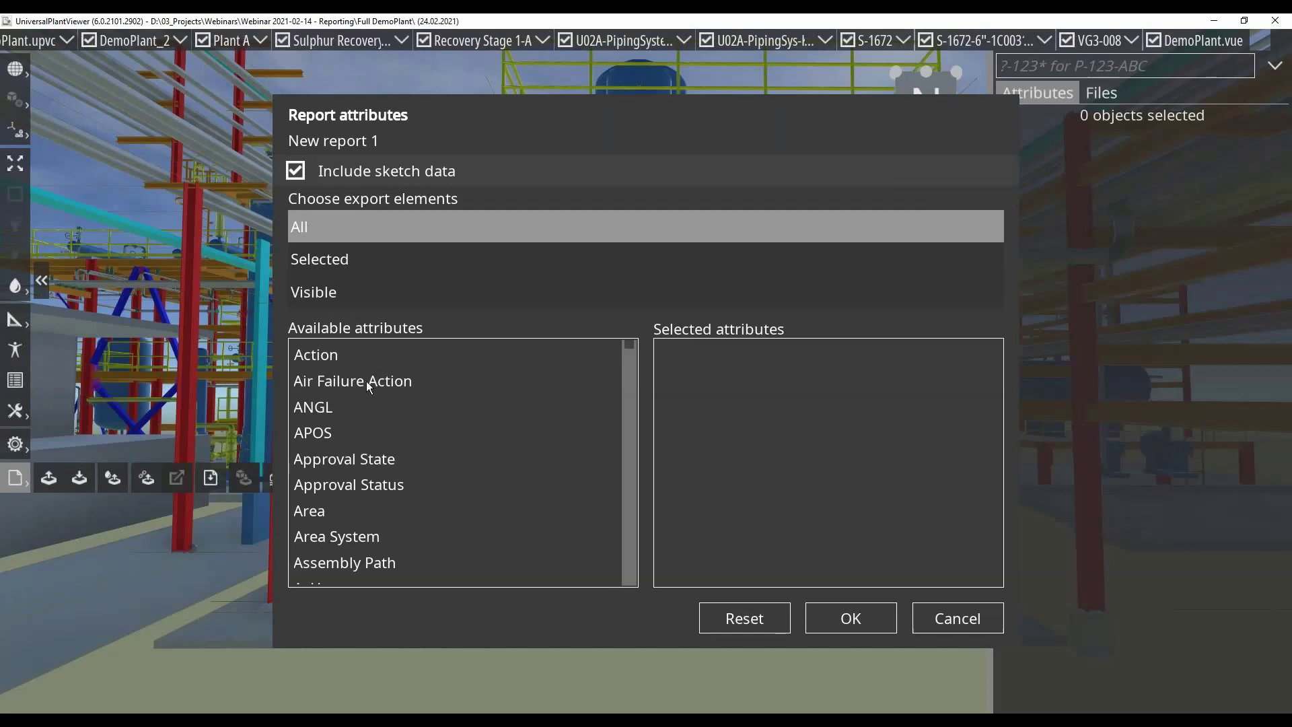
scroll(365, 378, "down", 10)
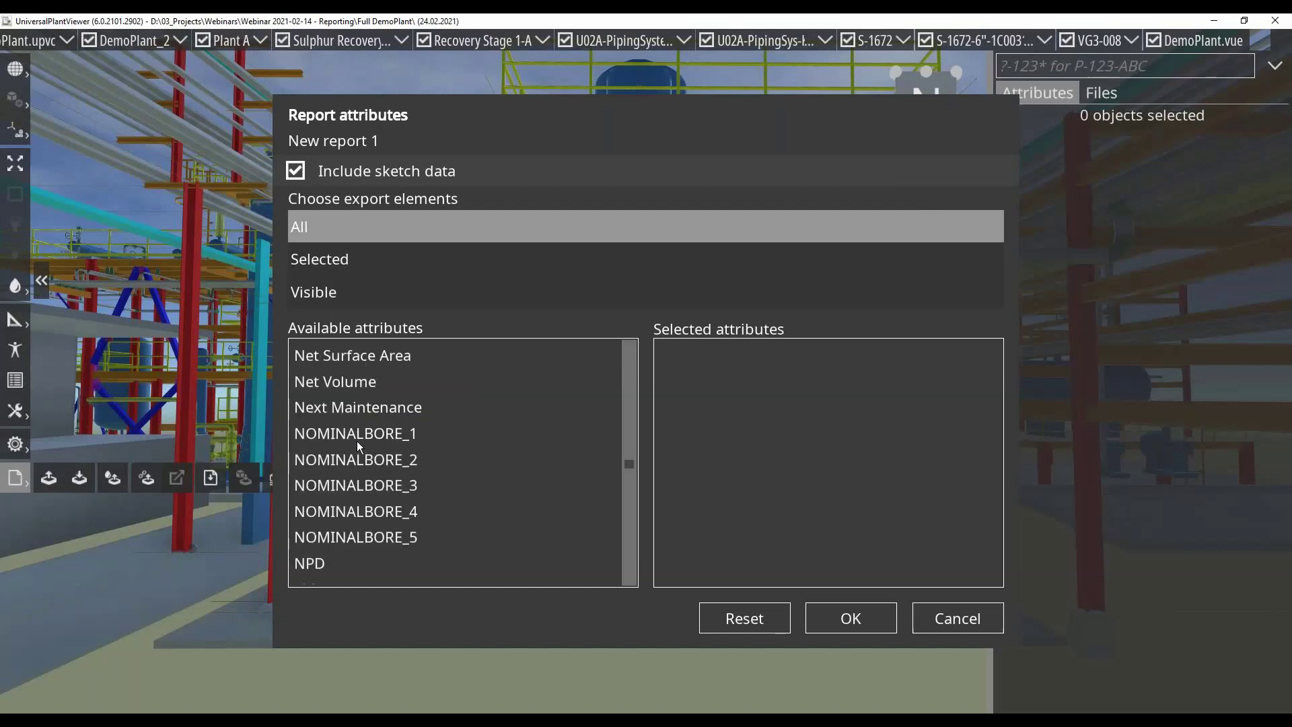
scroll(350, 389, "up", 3)
left_click_drag(350, 393, 685, 355)
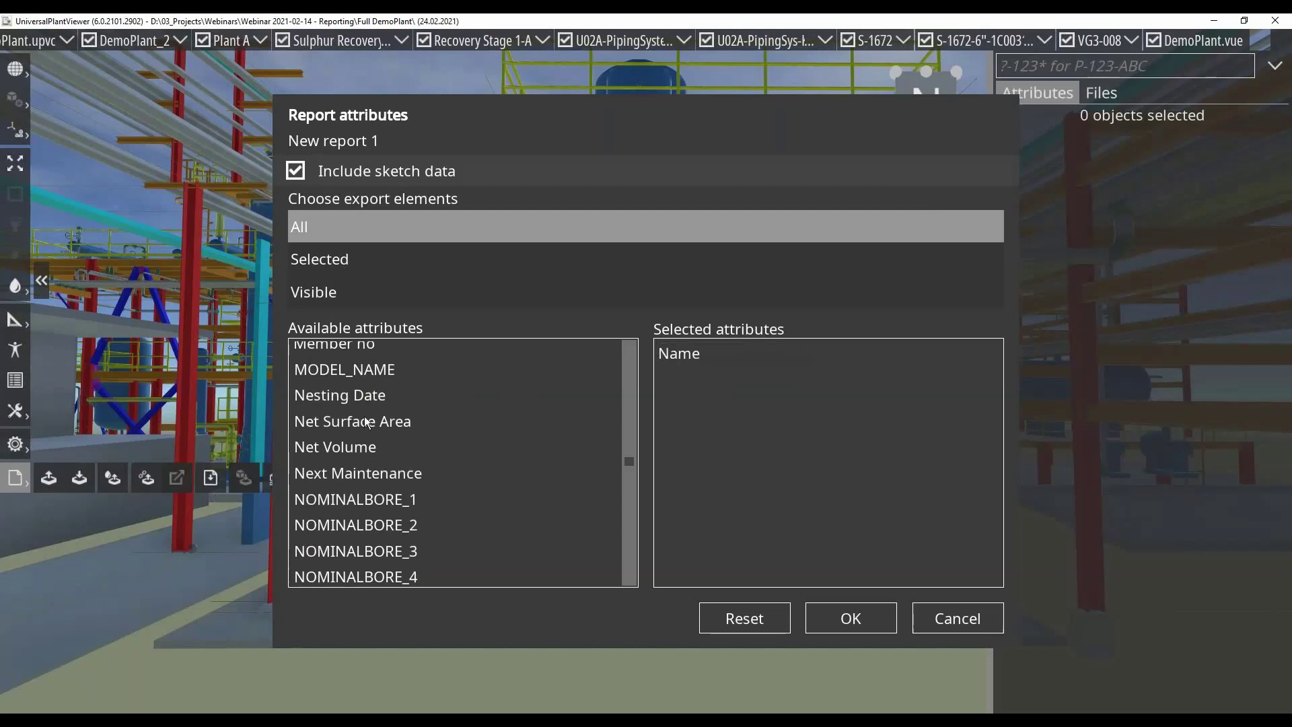
scroll(367, 423, "up", 4)
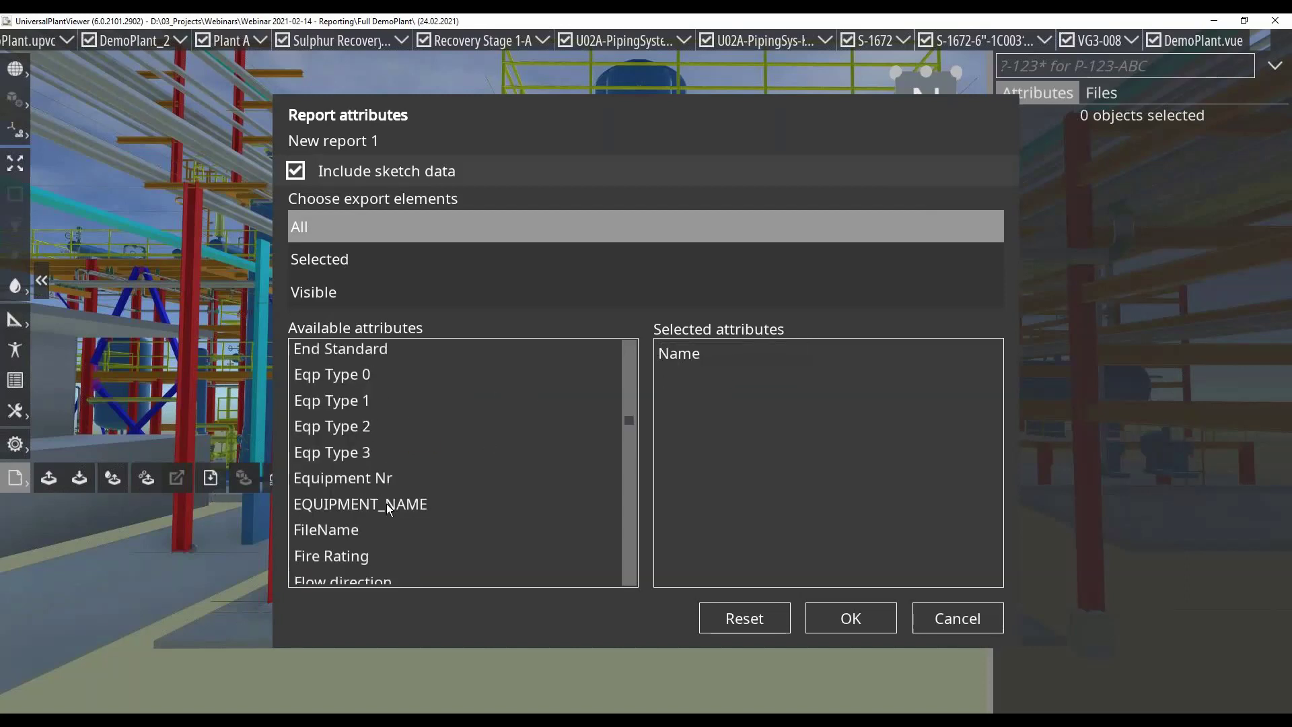
left_click_drag(389, 504, 411, 485)
scroll(333, 431, "down", 15)
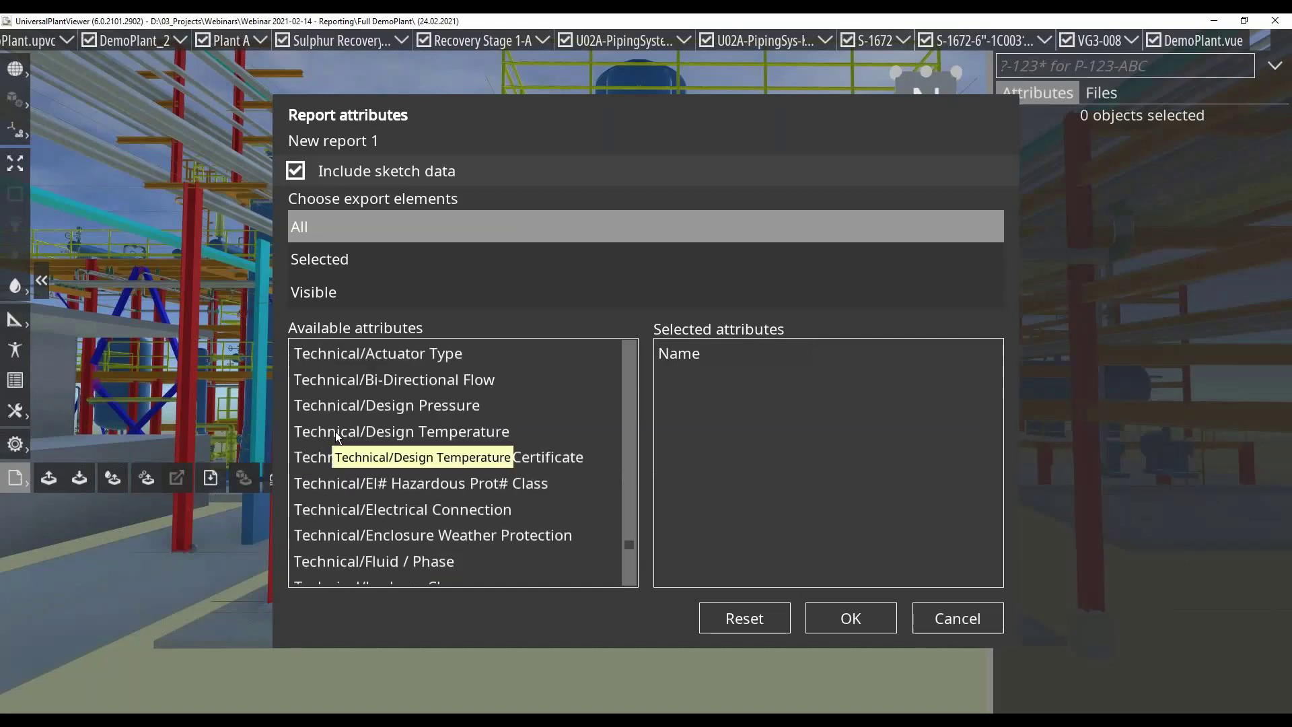
scroll(363, 444, "down", 5)
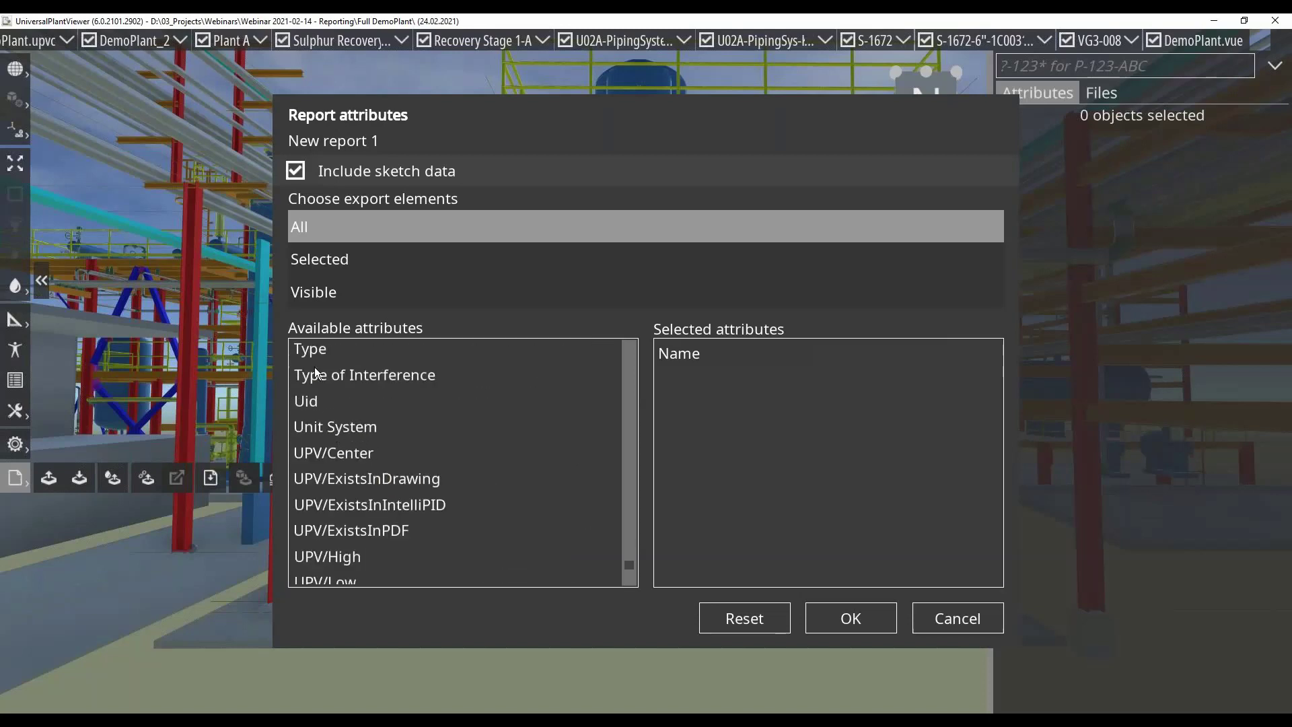
left_click_drag(330, 352, 687, 369)
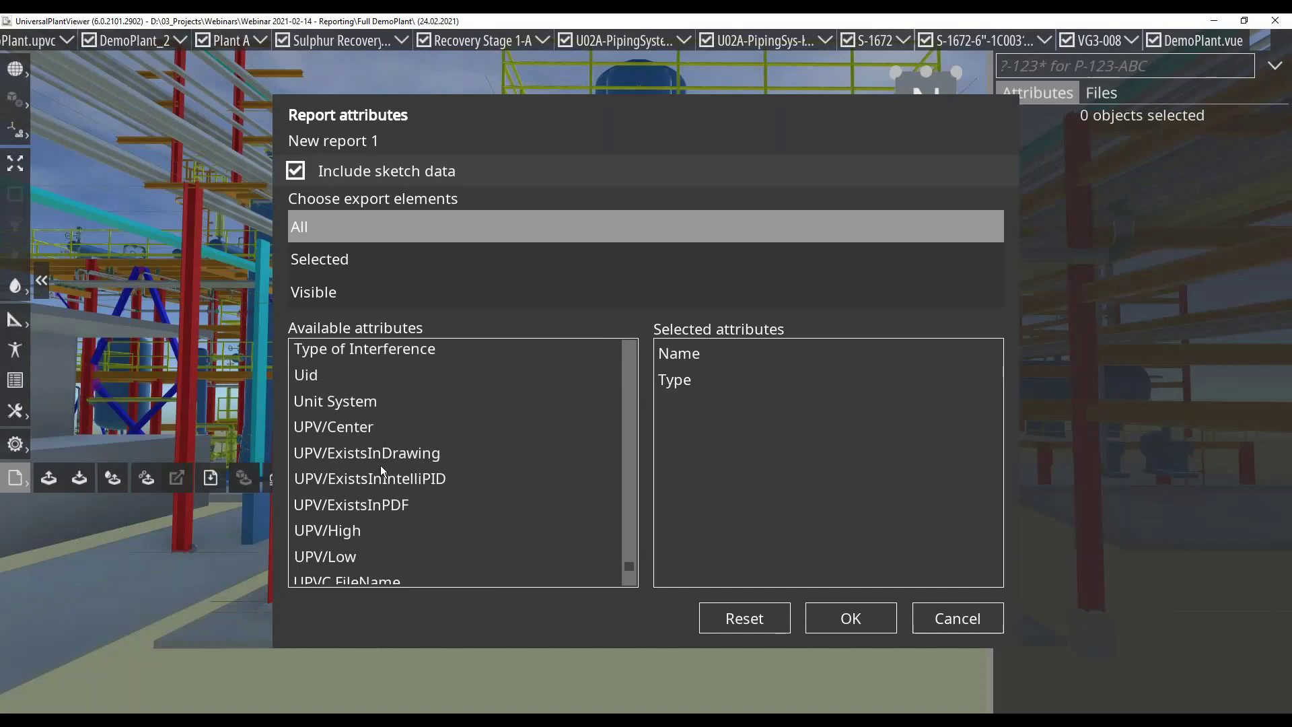
scroll(386, 466, "up", 20)
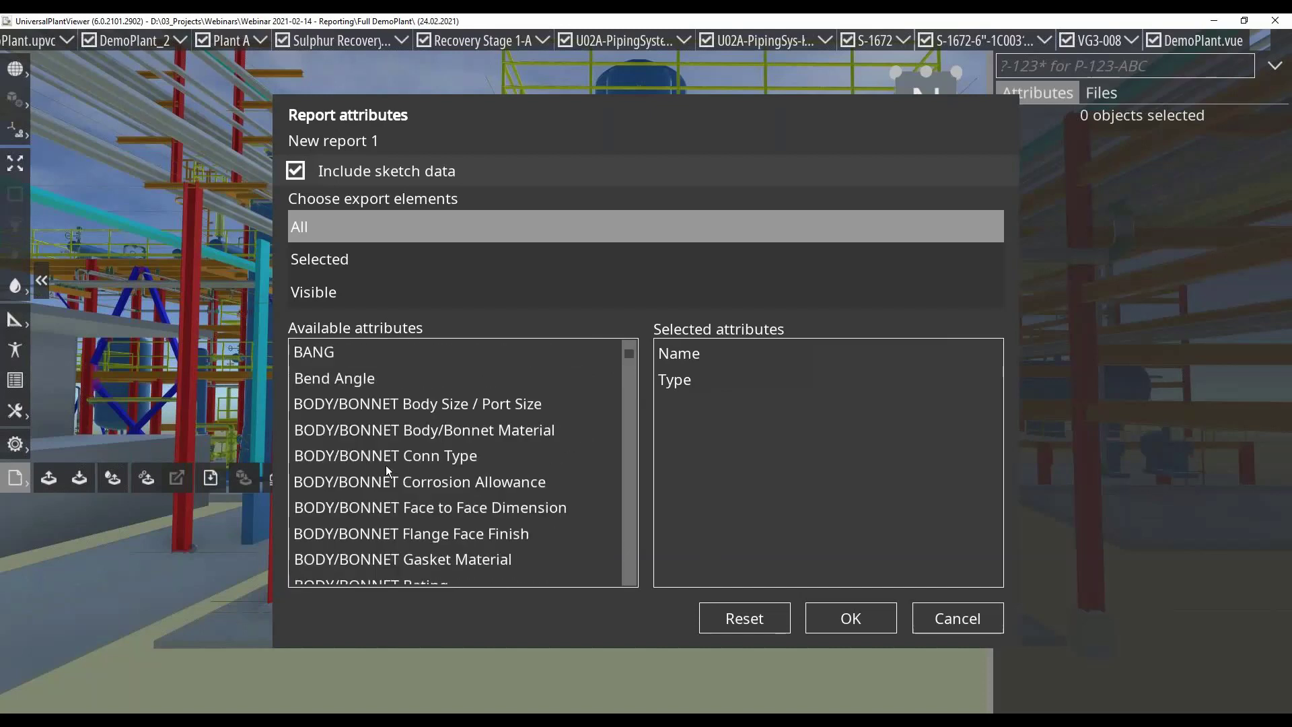
scroll(422, 427, "down", 5)
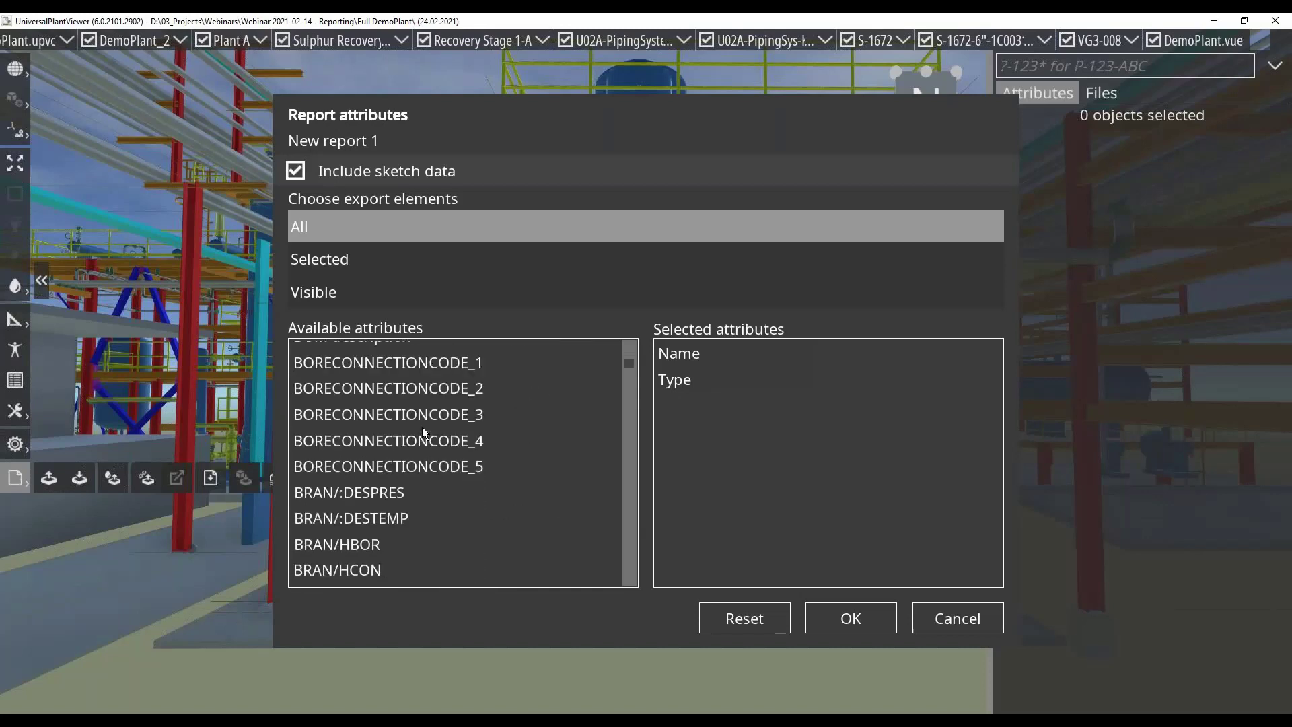
scroll(422, 427, "down", 2)
scroll(423, 431, "down", 6)
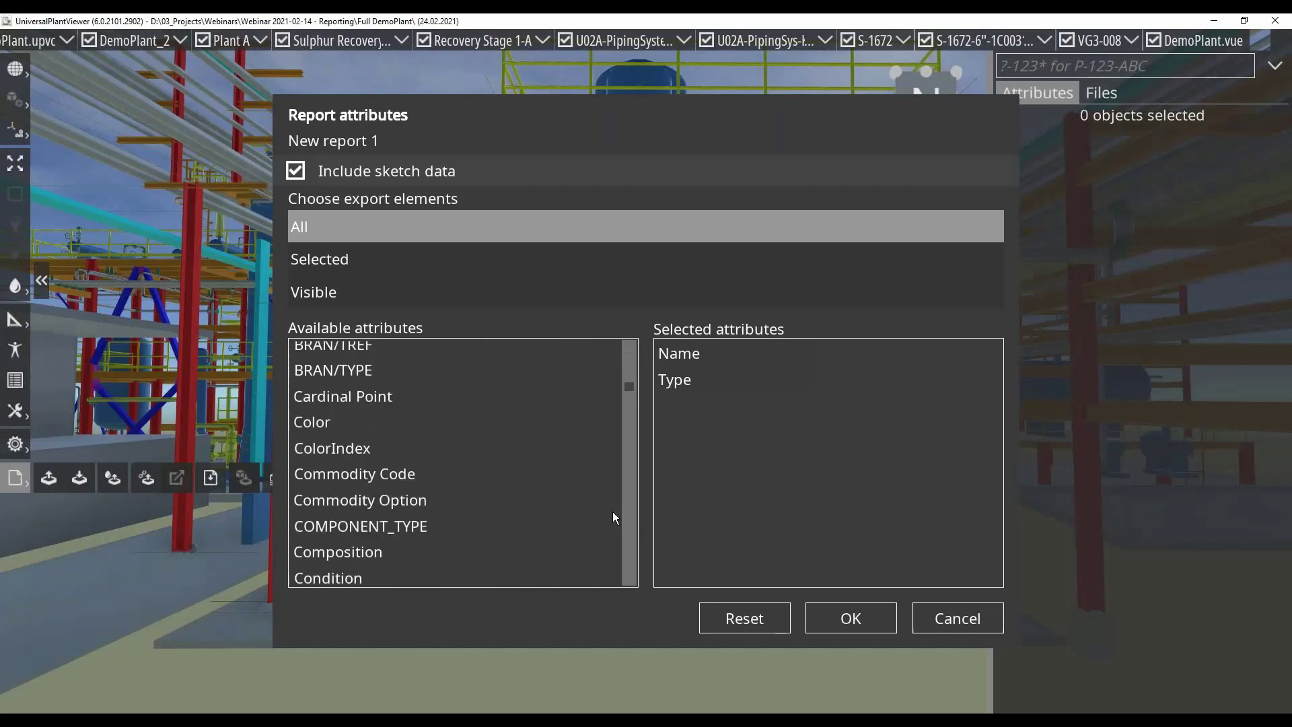
Build New report 1 and scroll through its 5714 rows of Name and Type.
left_click(869, 621)
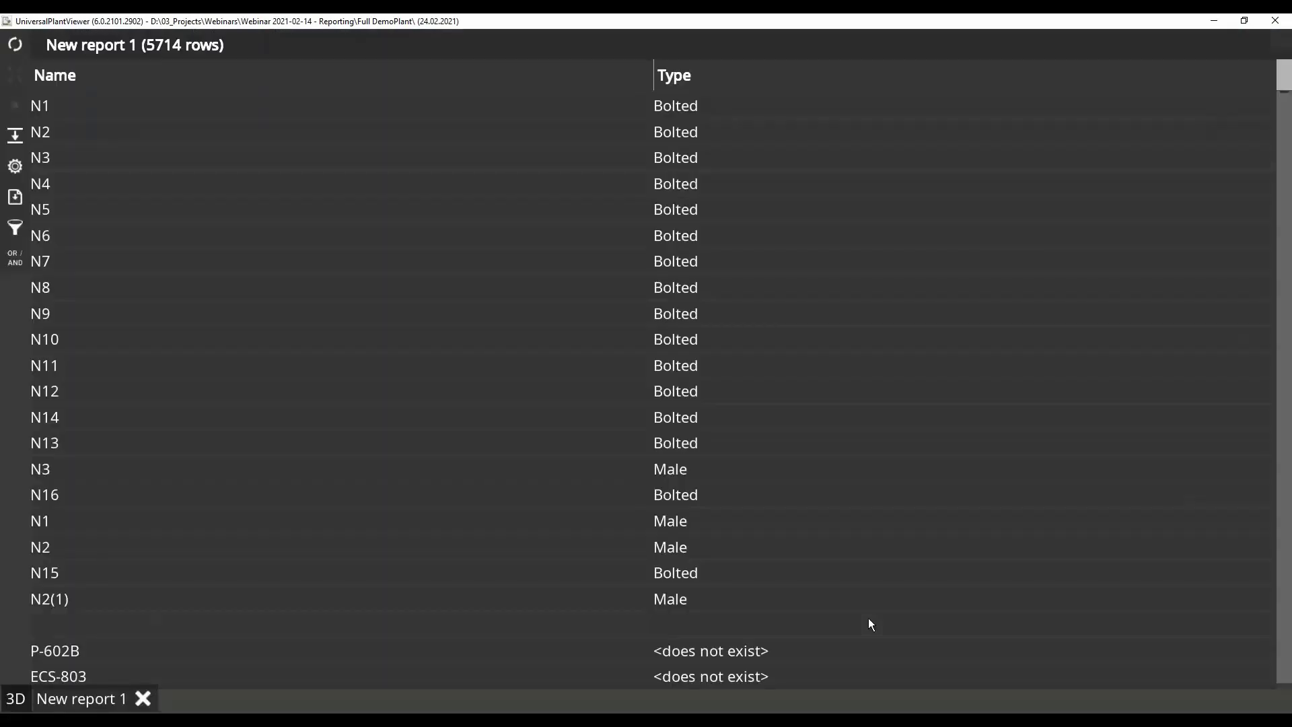
scroll(530, 443, "down", 15)
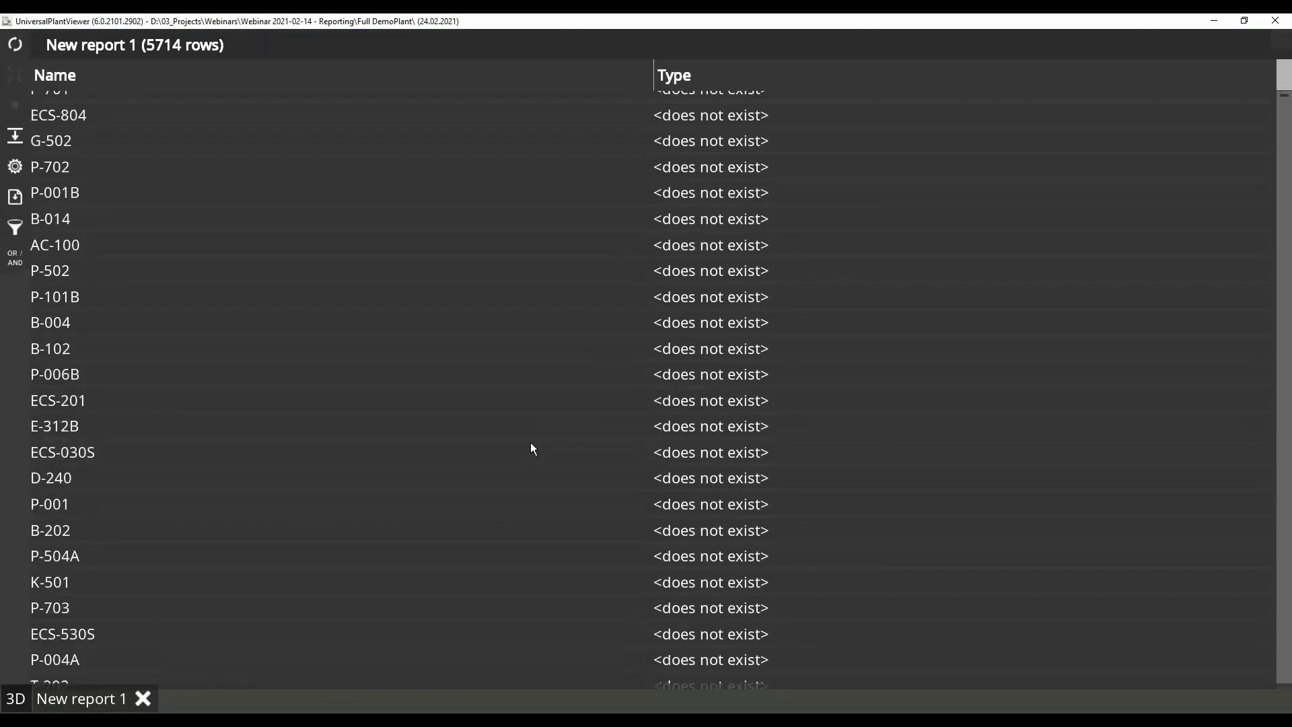
scroll(530, 443, "down", 20)
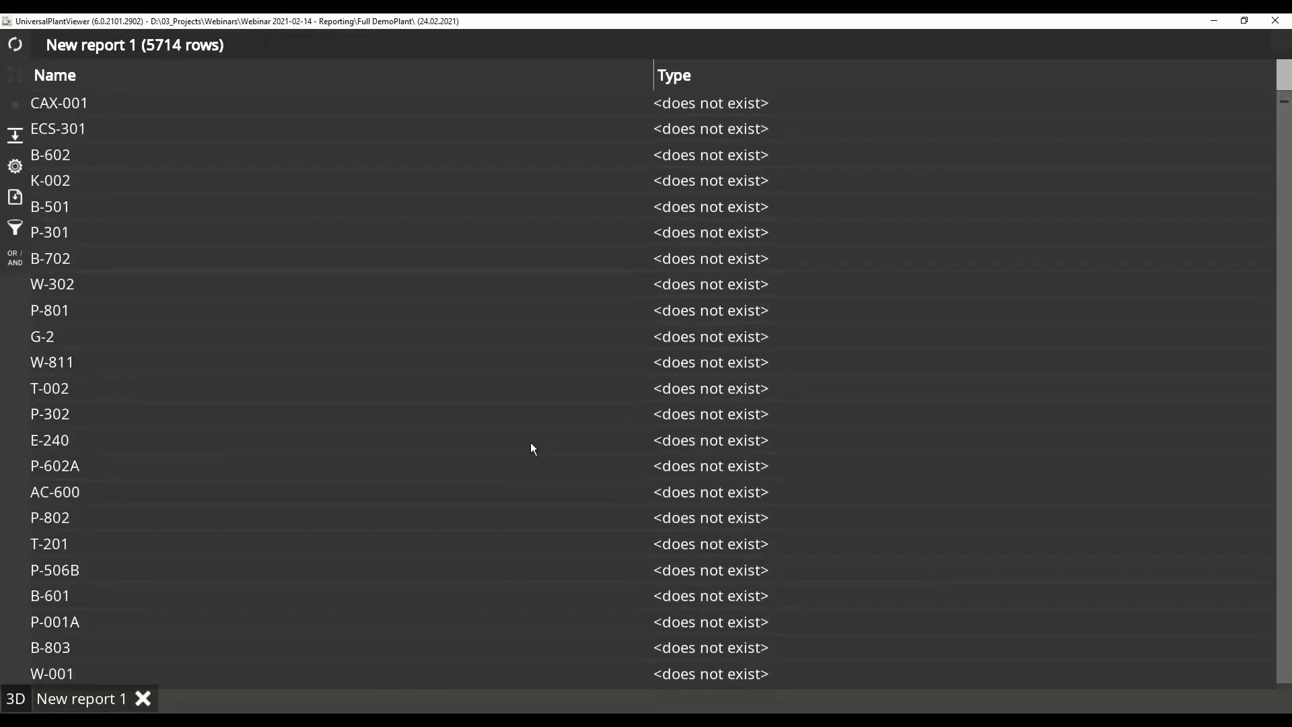
scroll(537, 443, "down", 12)
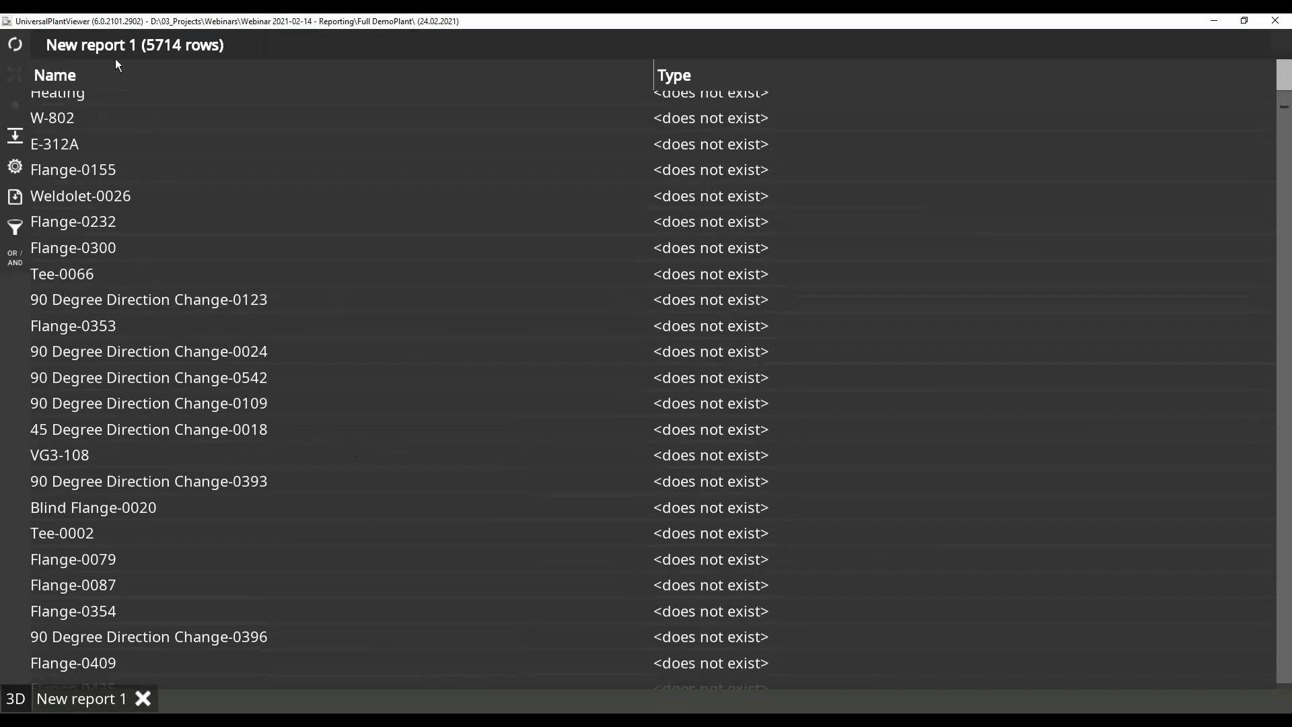
scroll(314, 463, "down", 3)
scroll(319, 458, "up", 12)
scroll(323, 458, "up", 20)
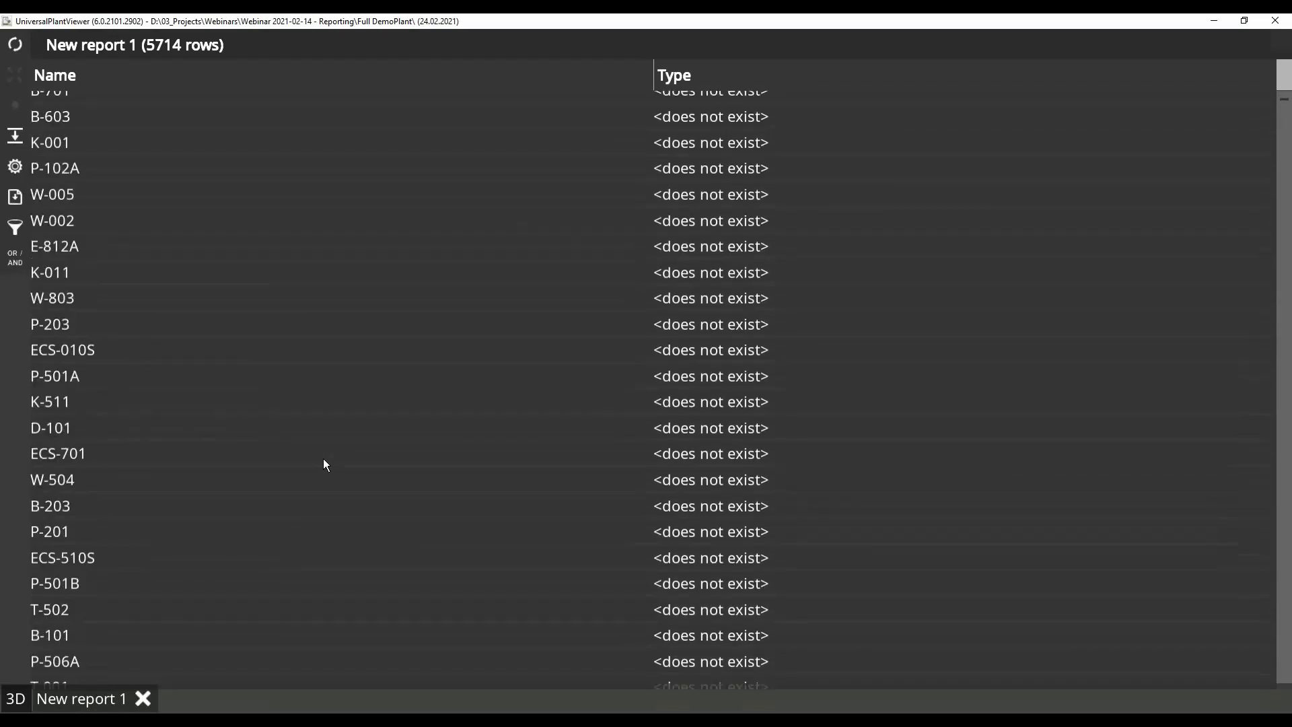
scroll(324, 458, "up", 4)
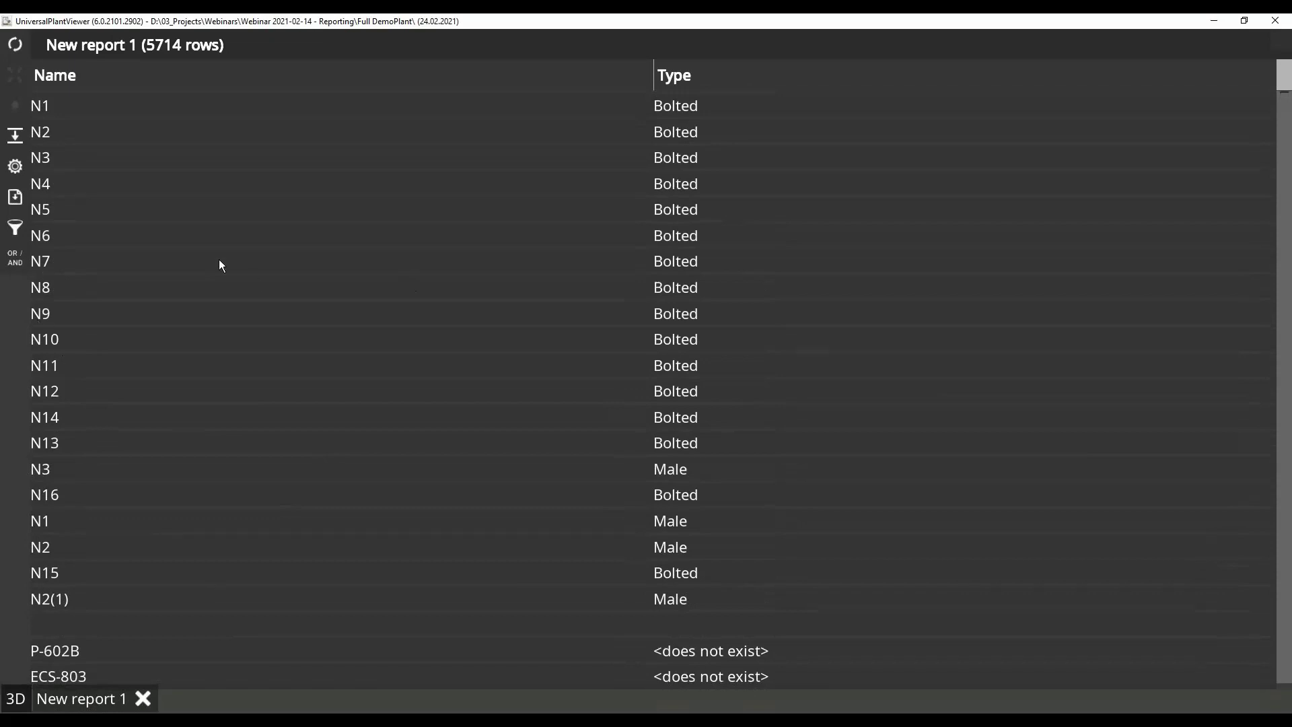
Add the Task attribute and rebuild the report, now 5718 rows showing Equipment or Piping.
left_click(16, 168)
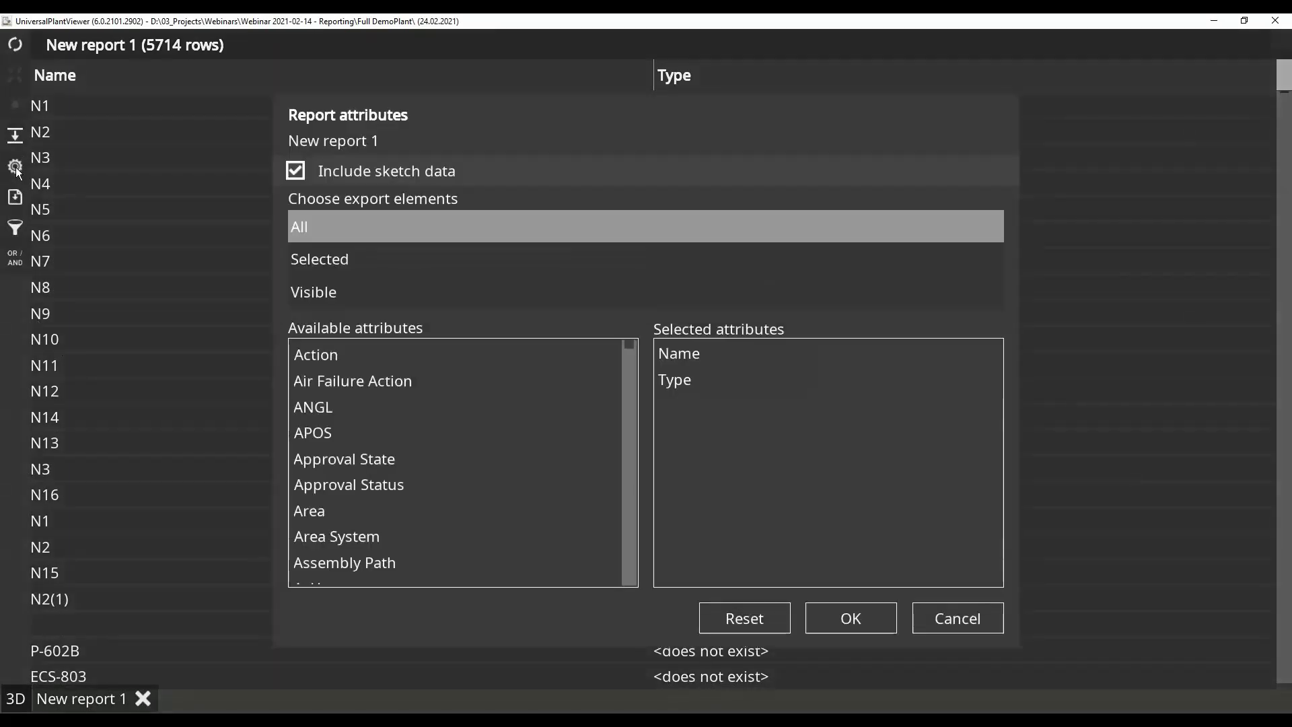
scroll(352, 405, "down", 15)
scroll(362, 397, "up", 4)
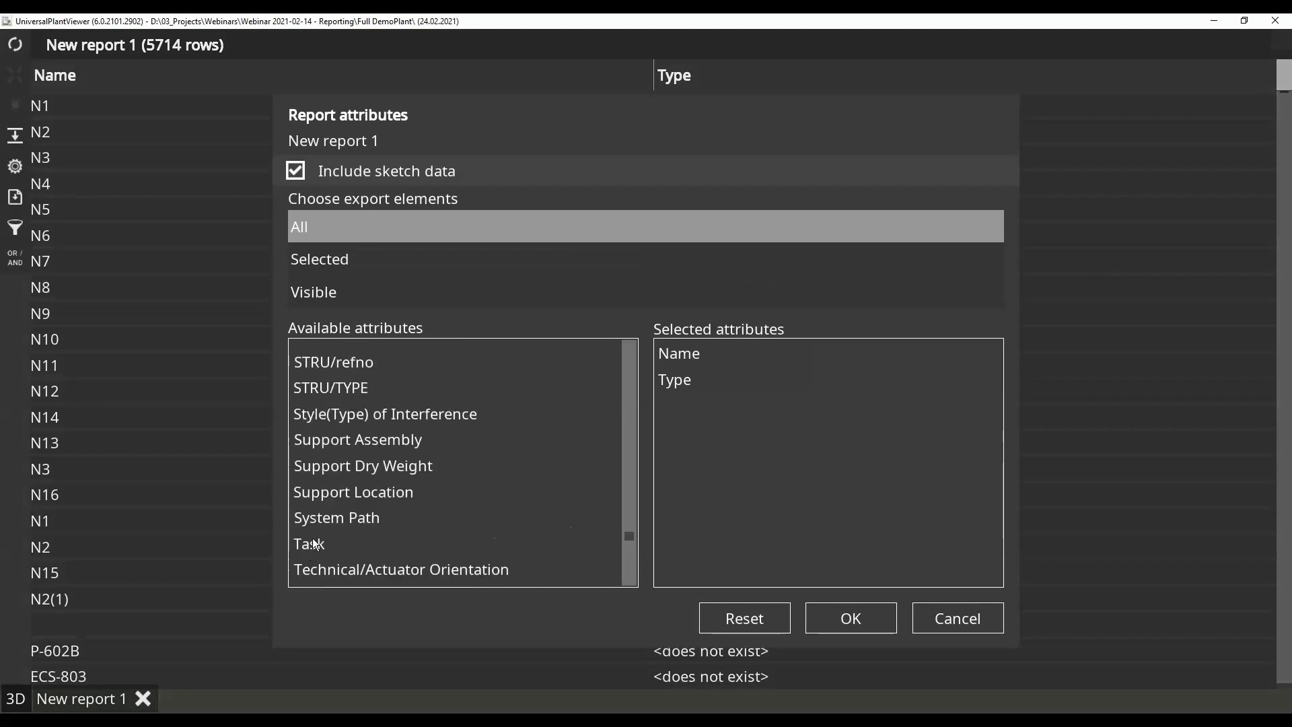
left_click_drag(315, 544, 684, 379)
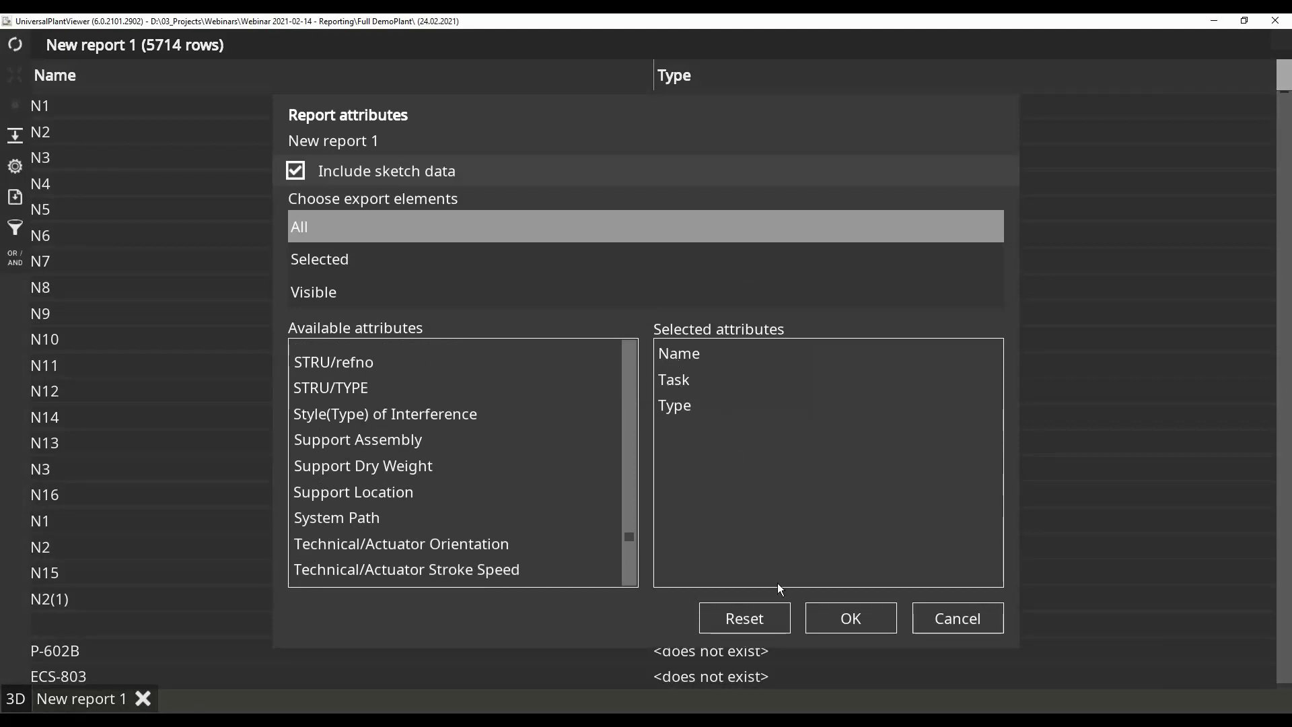
left_click(858, 615)
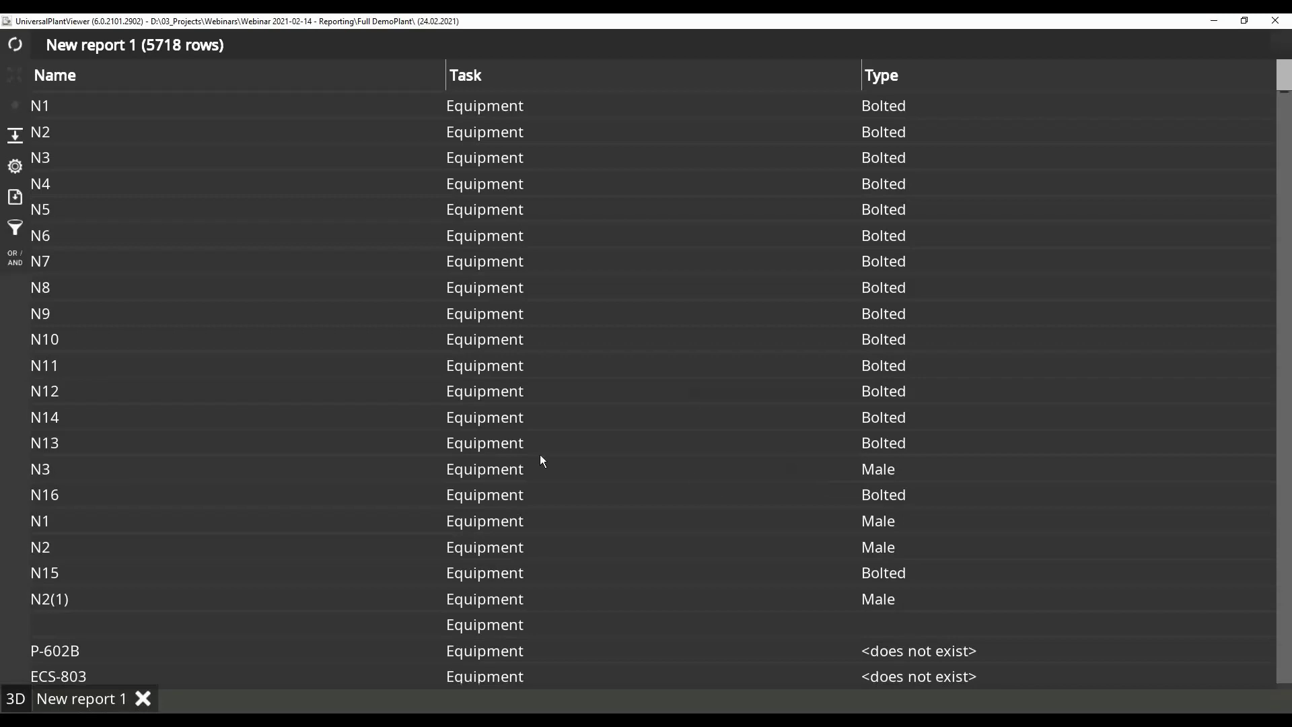
scroll(541, 457, "down", 5)
scroll(540, 458, "up", 5)
scroll(540, 458, "down", 3)
scroll(541, 456, "down", 20)
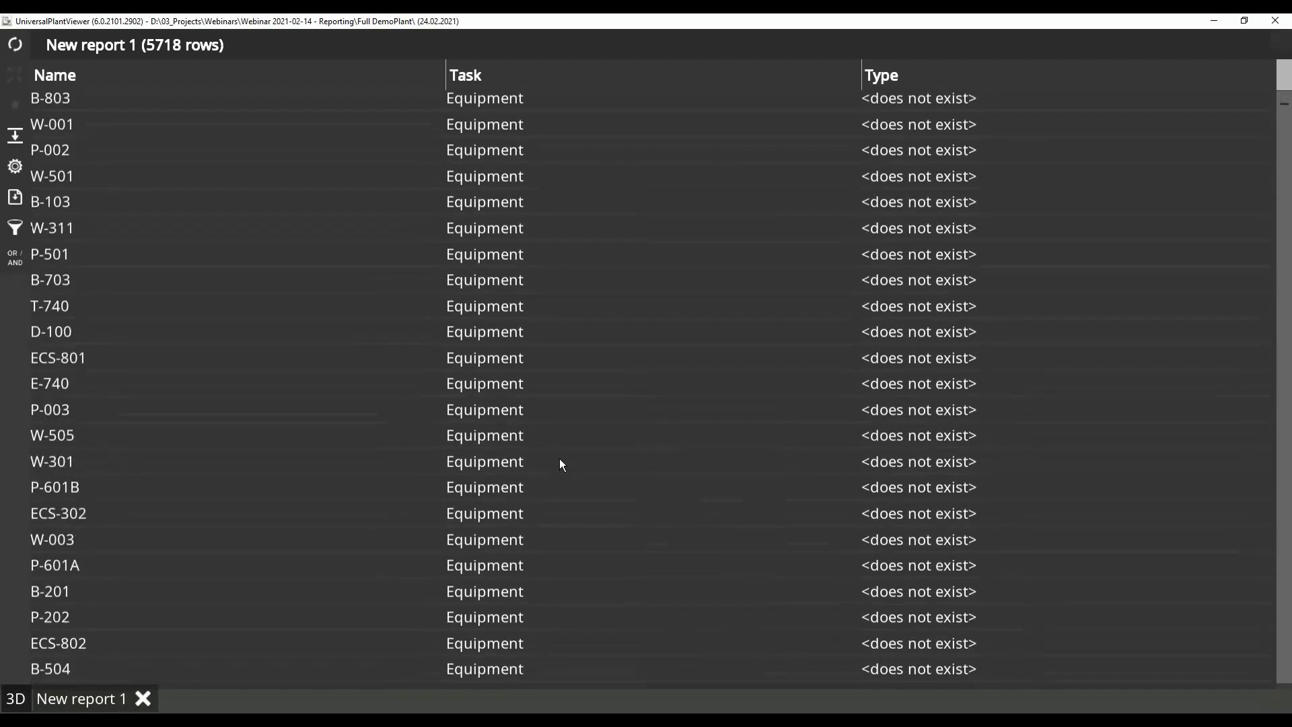
scroll(560, 458, "down", 20)
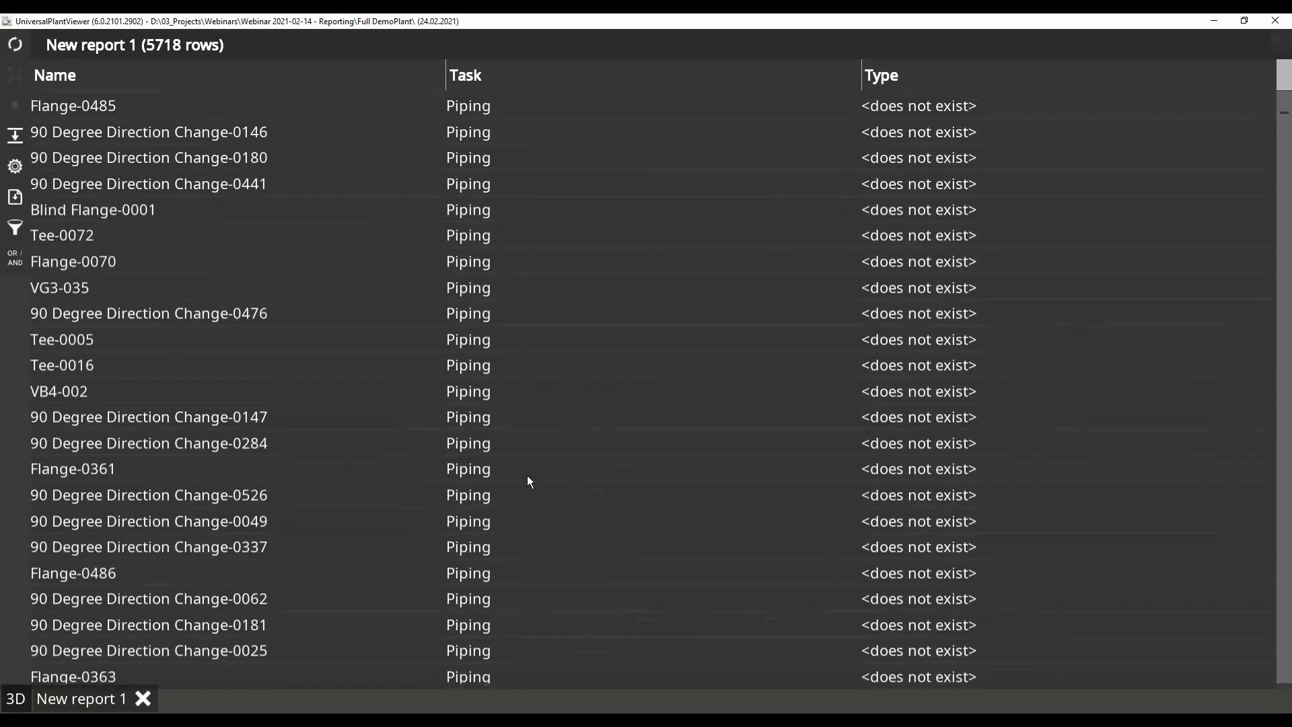
scroll(551, 464, "up", 20)
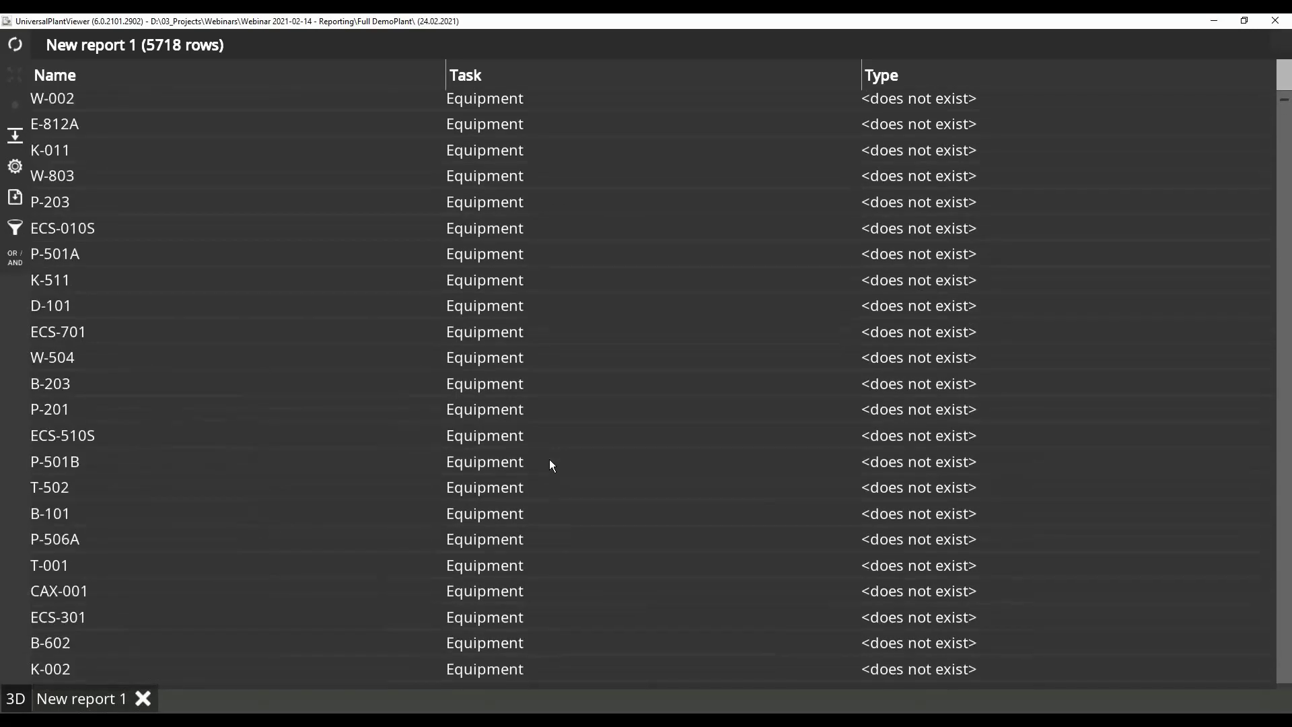
scroll(549, 465, "up", 15)
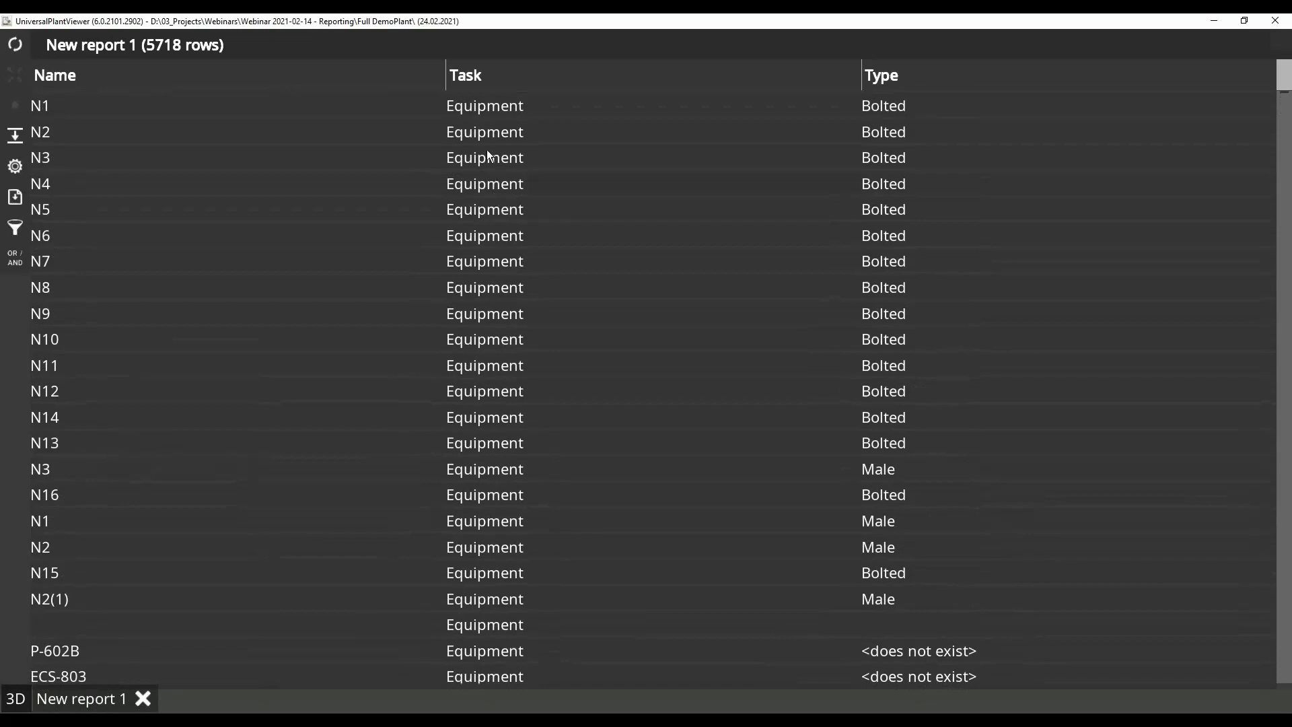
Hide the Equipment rows, then remove that Task column filter again.
right_click(503, 113)
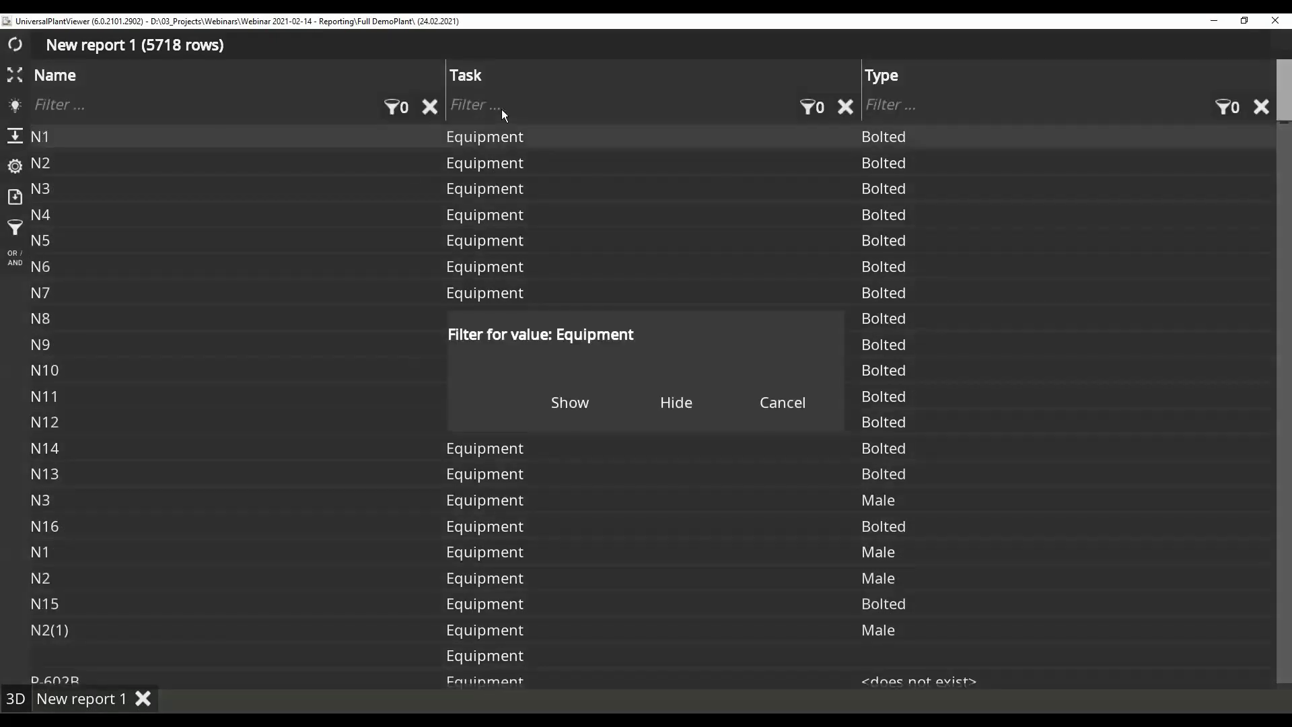
left_click(681, 402)
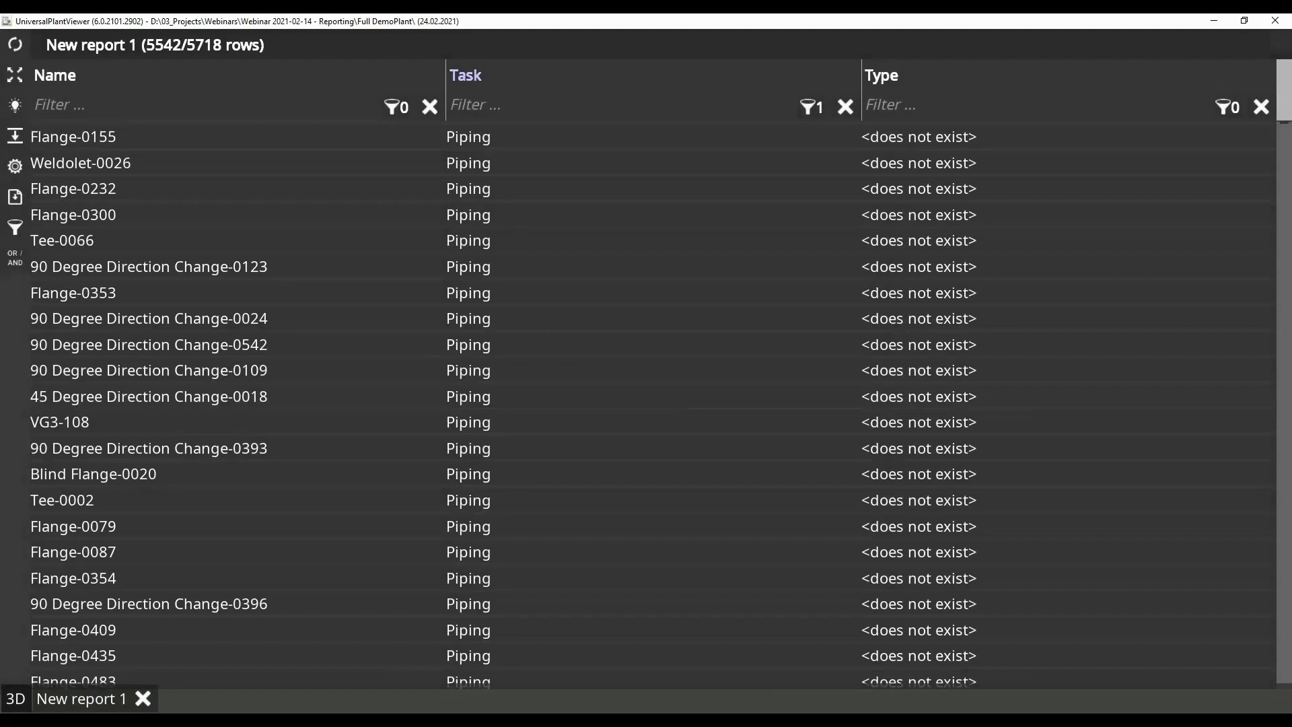
left_click(844, 107)
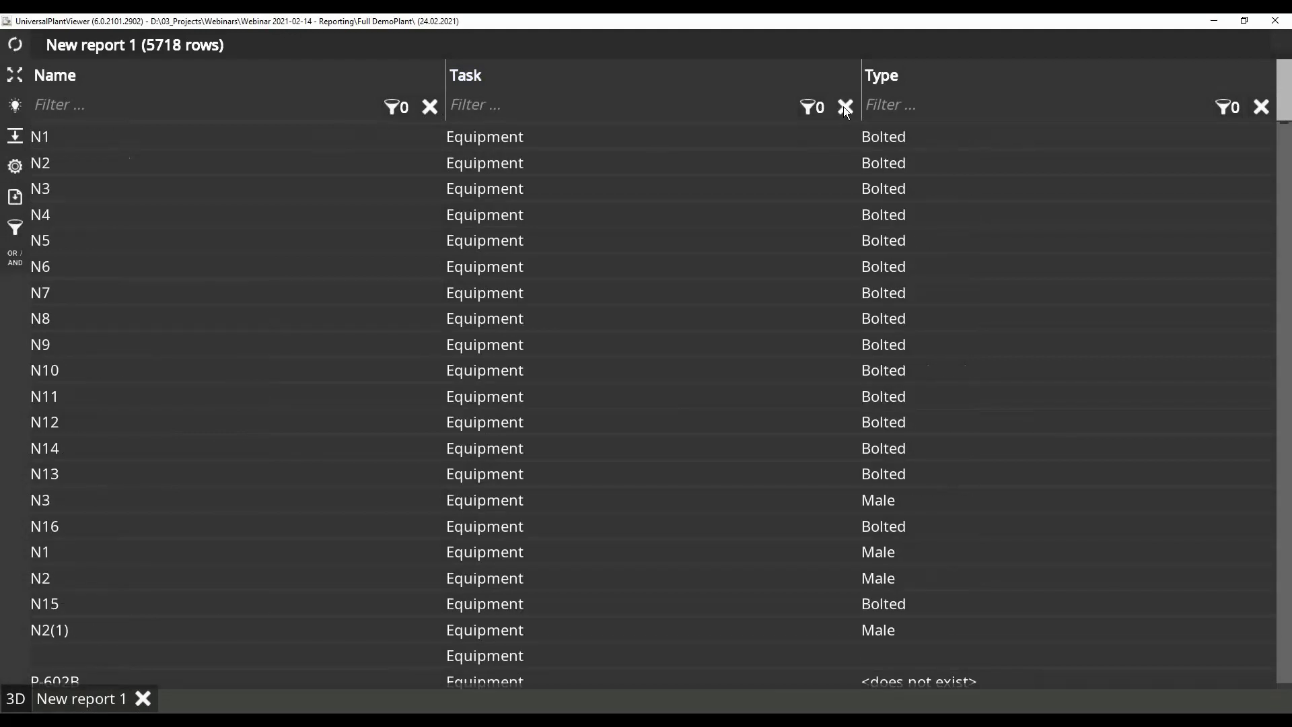
Filter the Task column to show only Equipment, leaving 176 of 5718 rows.
double_click(499, 140)
left_click(570, 403)
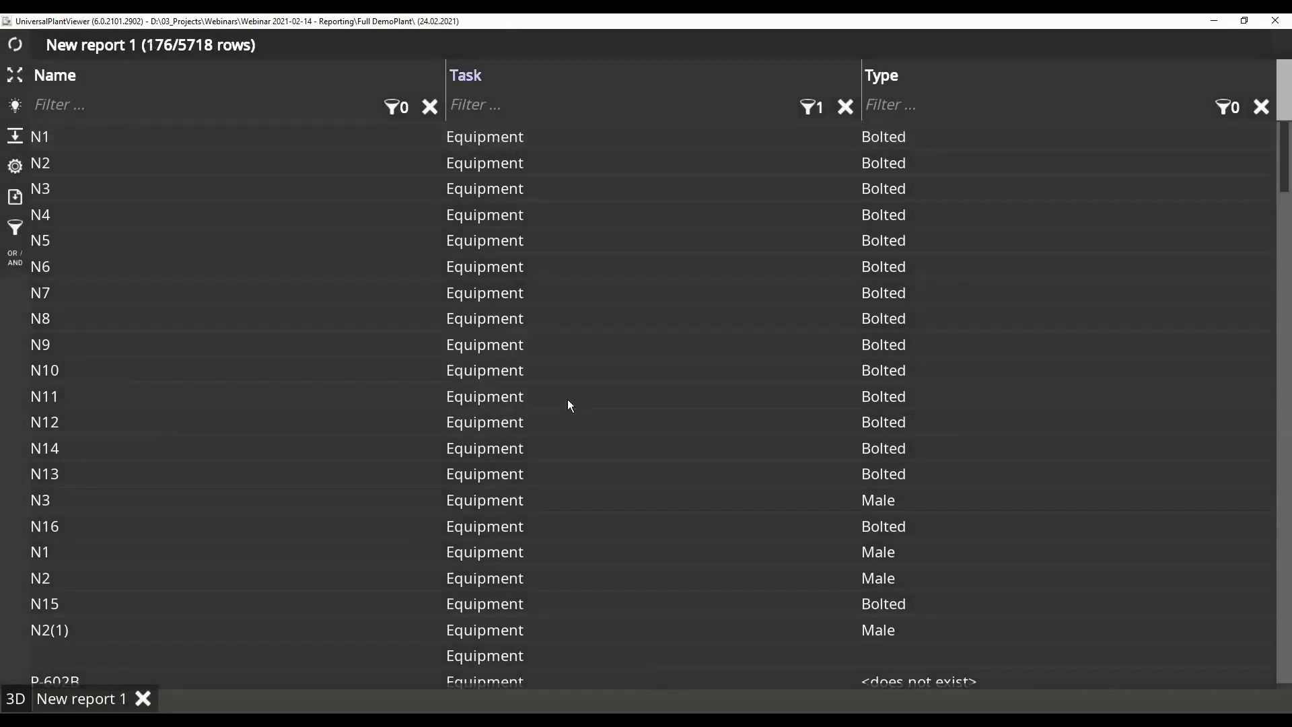
scroll(571, 400, "down", 15)
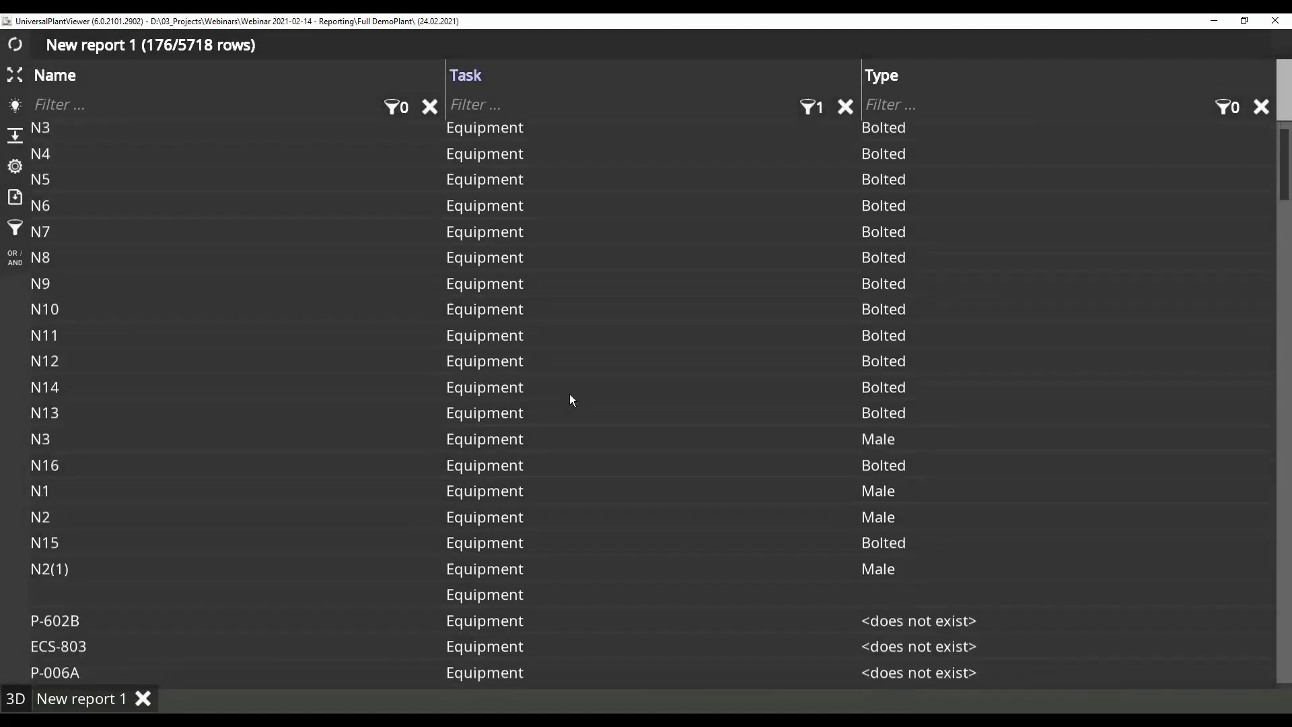
scroll(570, 393, "down", 2)
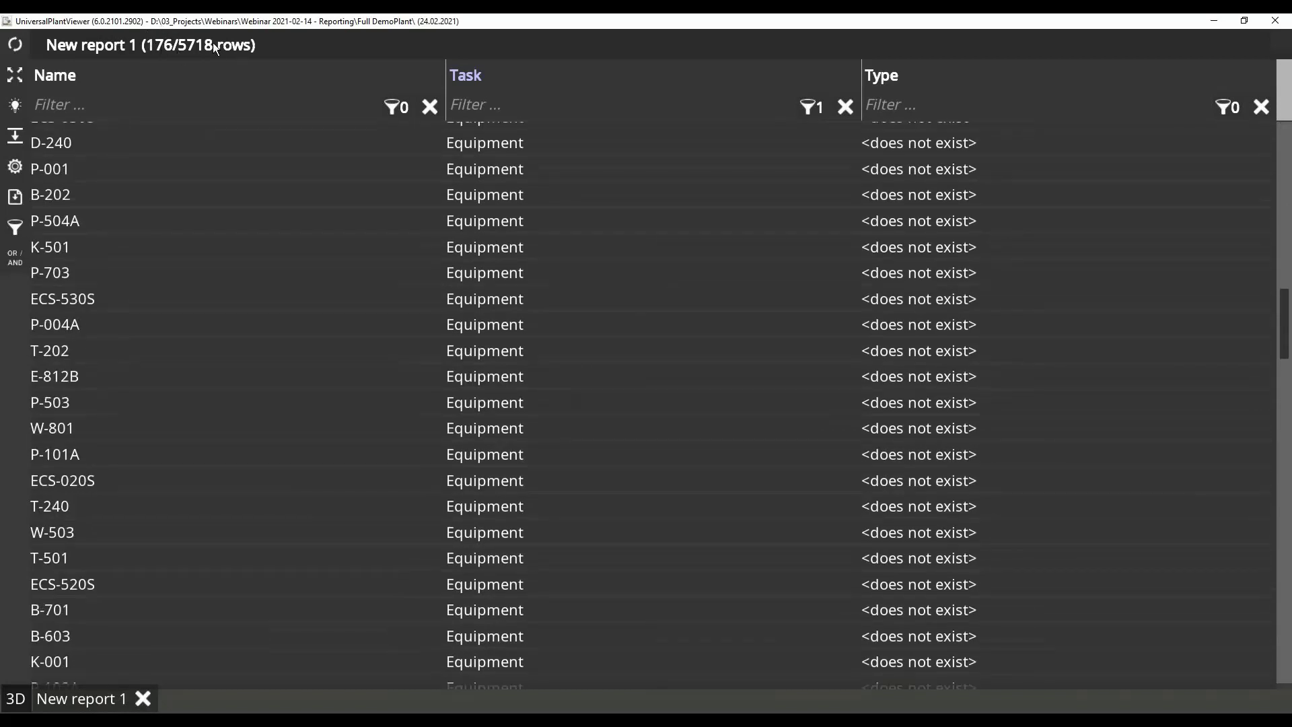
scroll(572, 328, "down", 20)
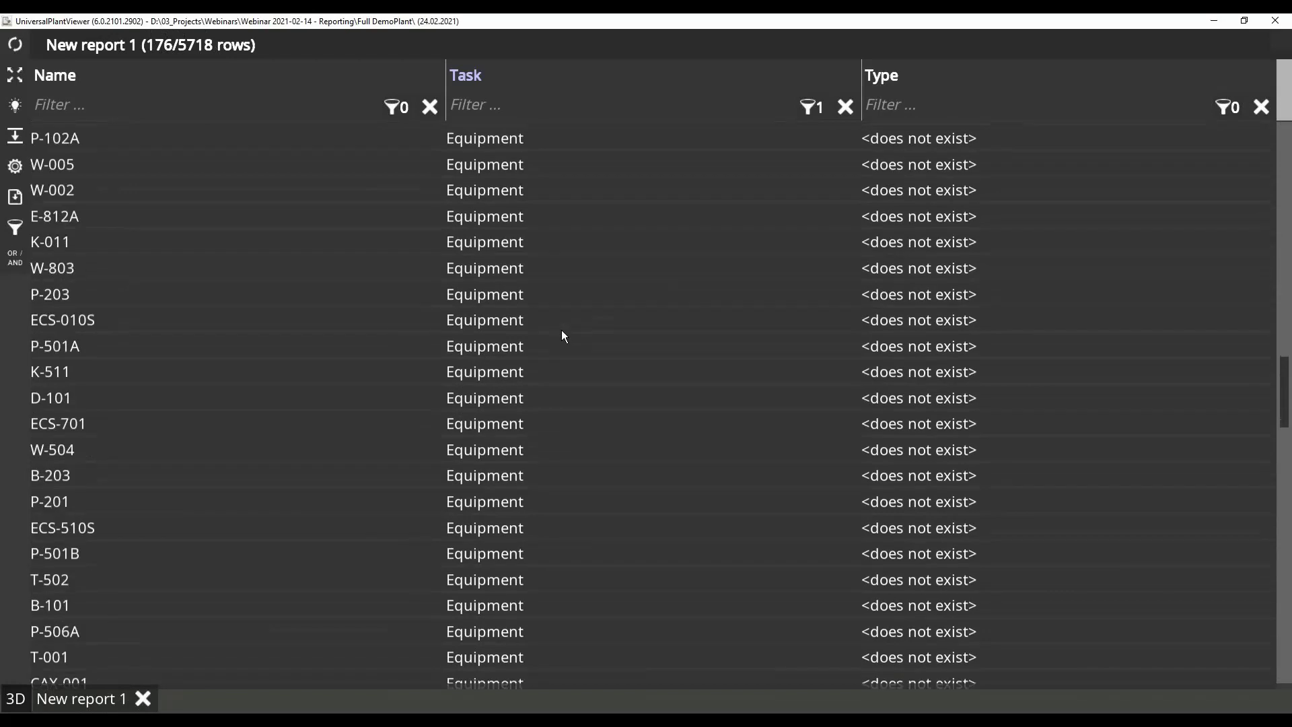
scroll(572, 330, "down", 6)
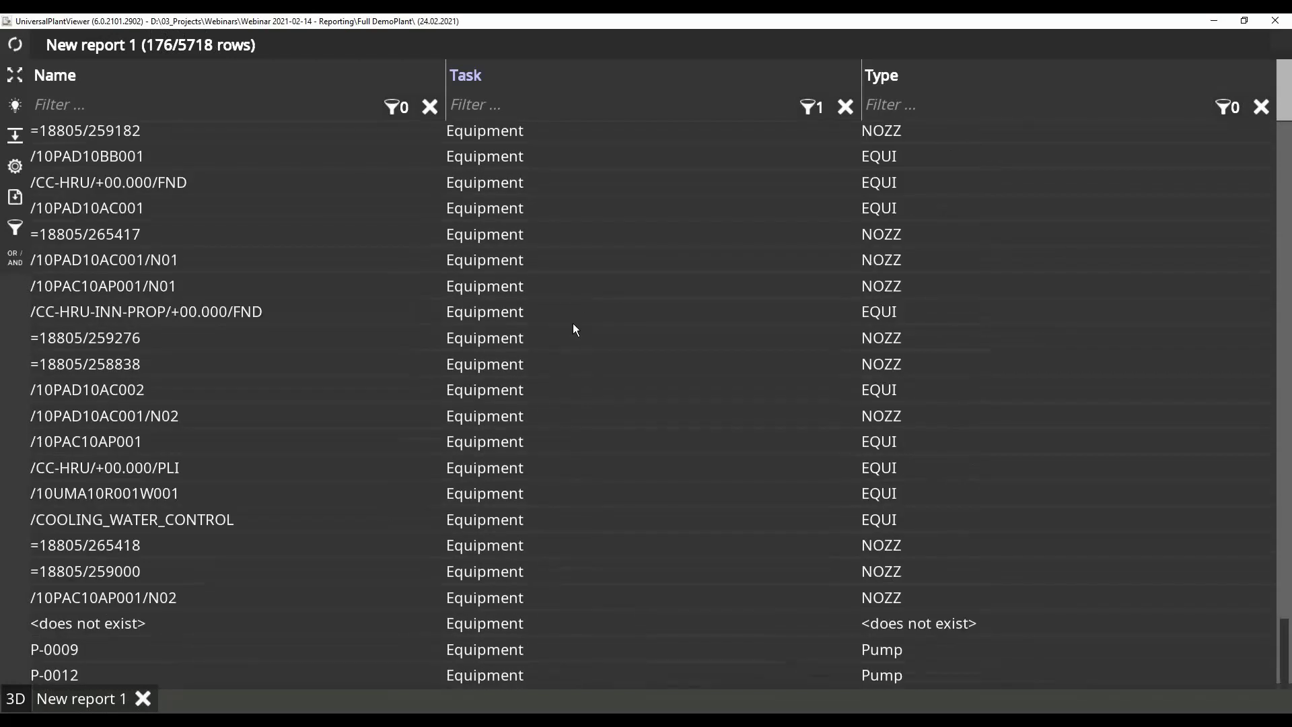
scroll(574, 329, "up", 13)
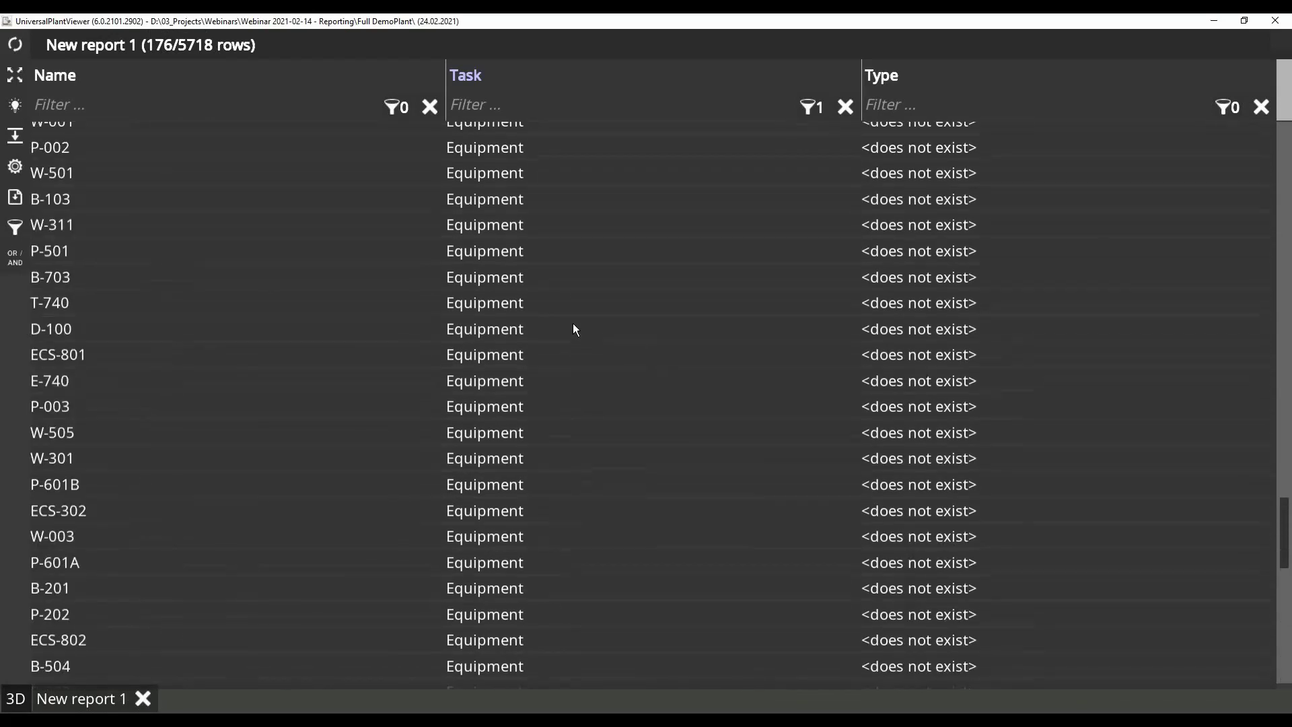
scroll(574, 329, "up", 16)
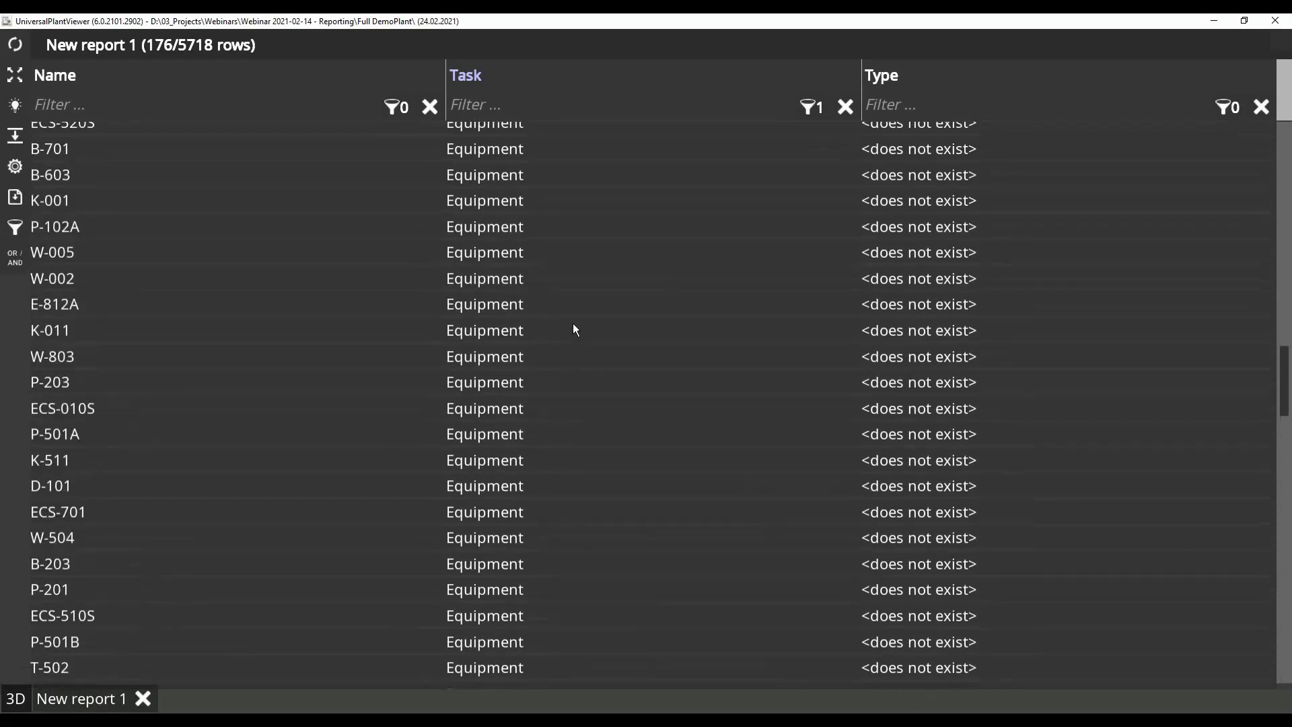
Hide the rows whose Type is NOZZ.
scroll(574, 328, "up", 17)
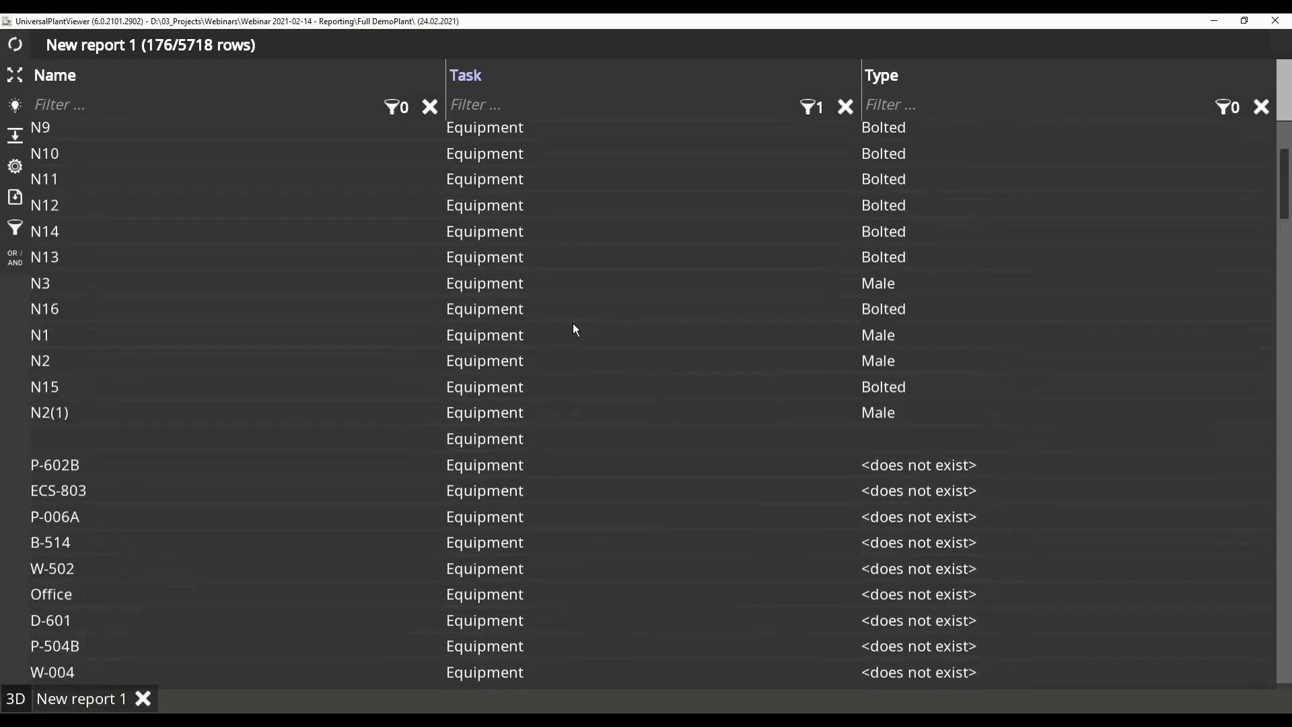
scroll(574, 328, "up", 3)
scroll(736, 535, "down", 19)
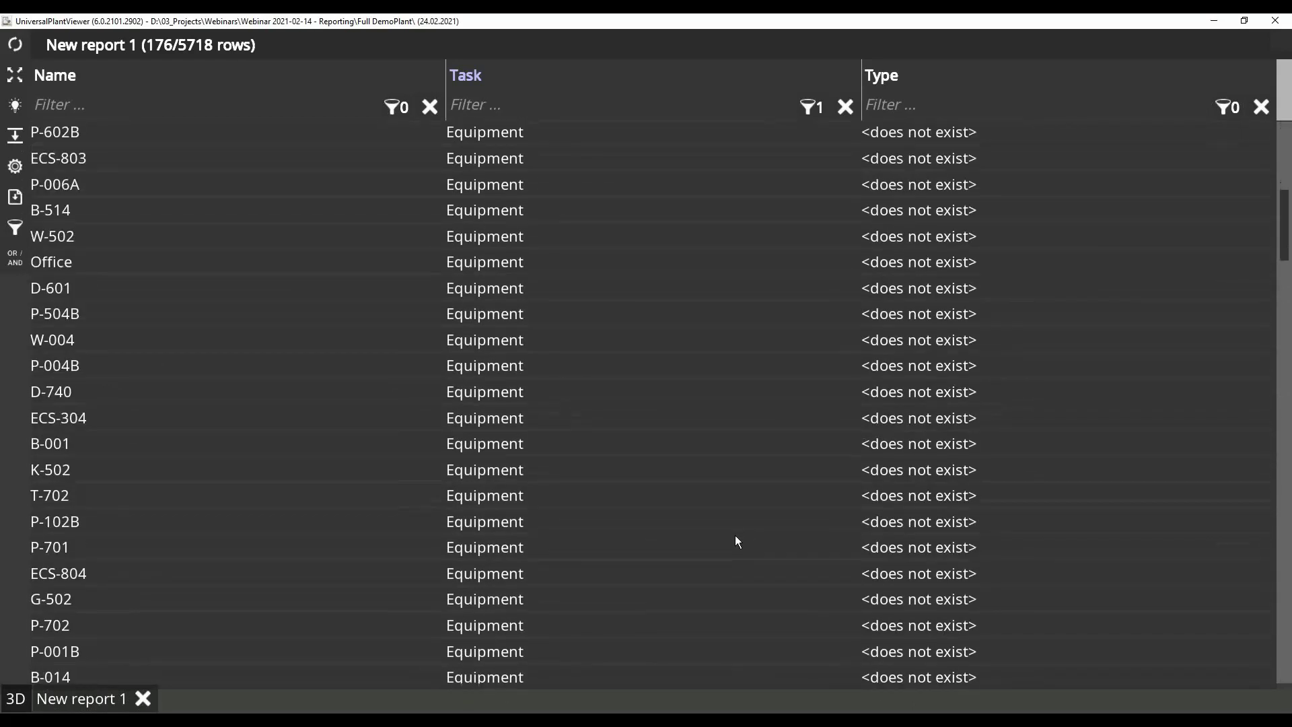
scroll(733, 522, "down", 20)
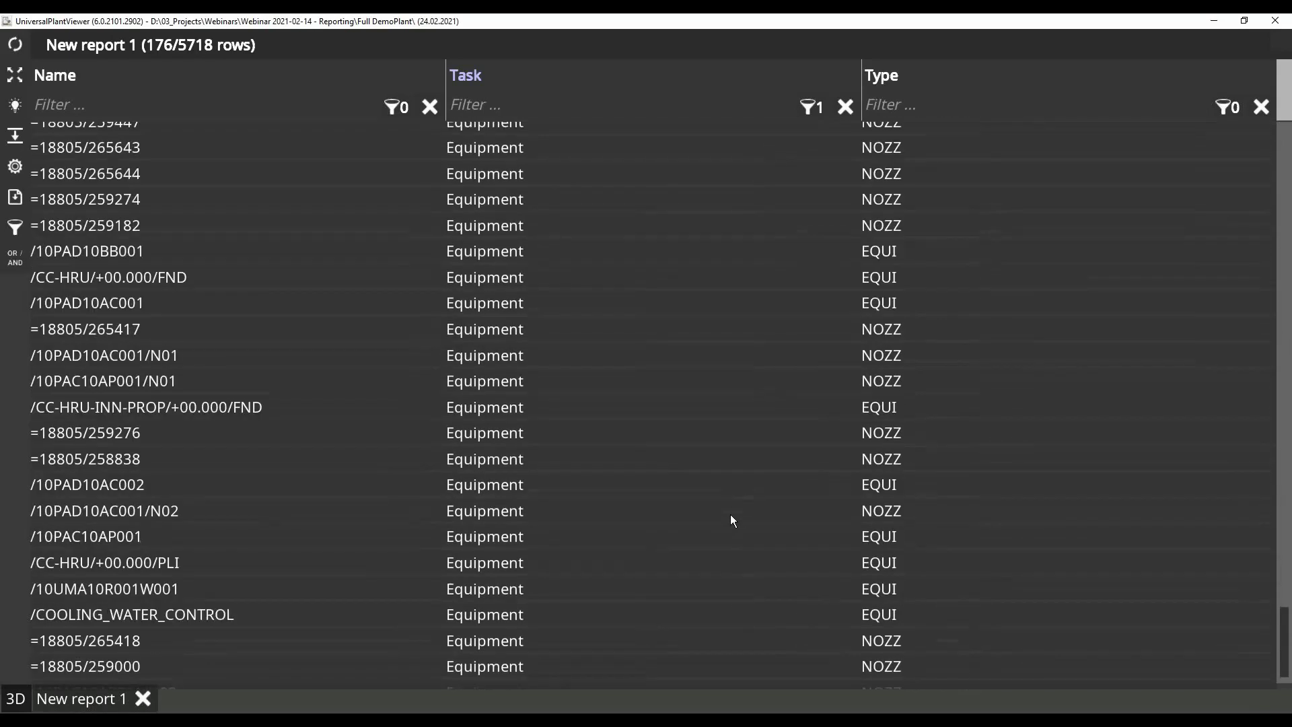
scroll(733, 521, "down", 1)
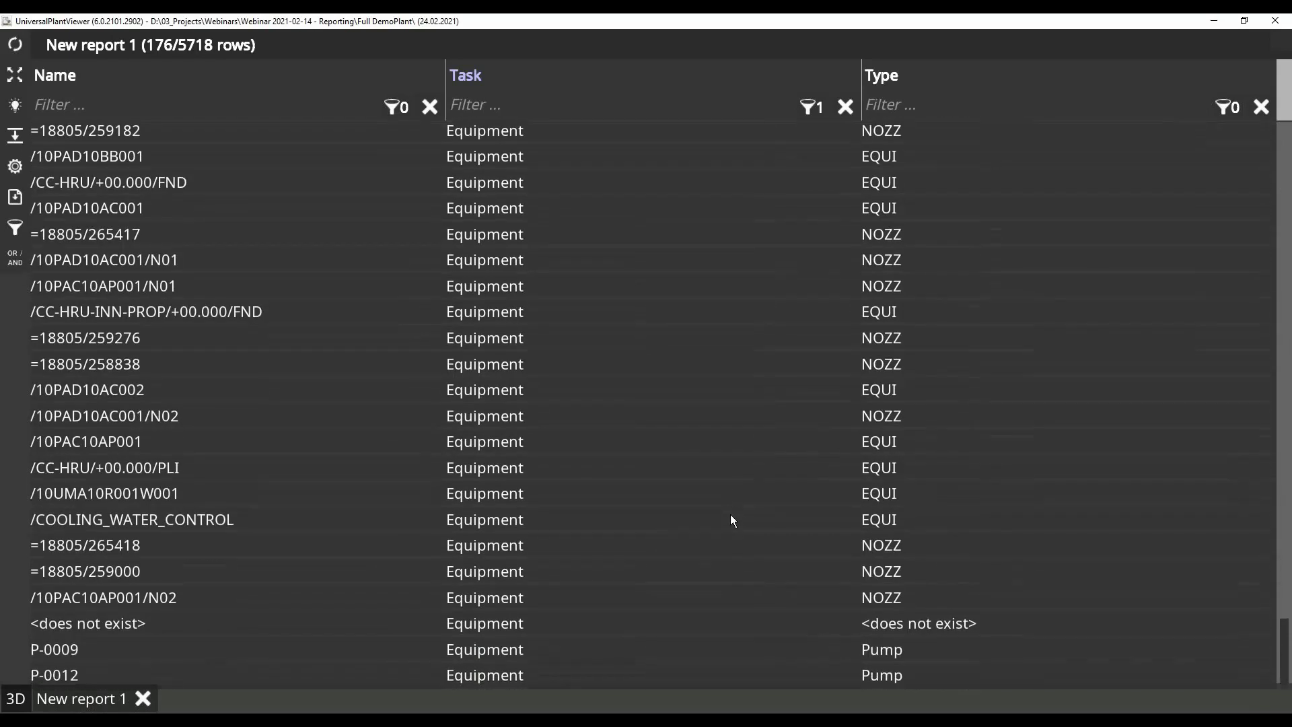
left_click(887, 416)
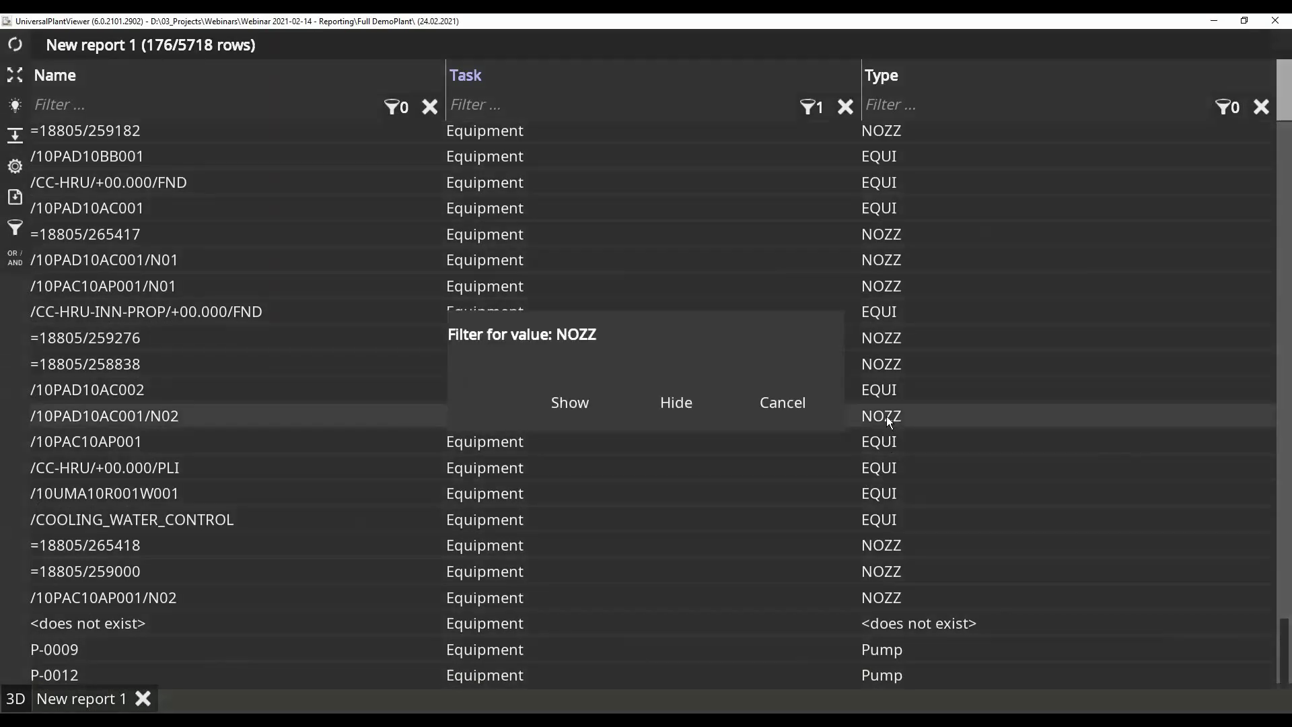
left_click(676, 403)
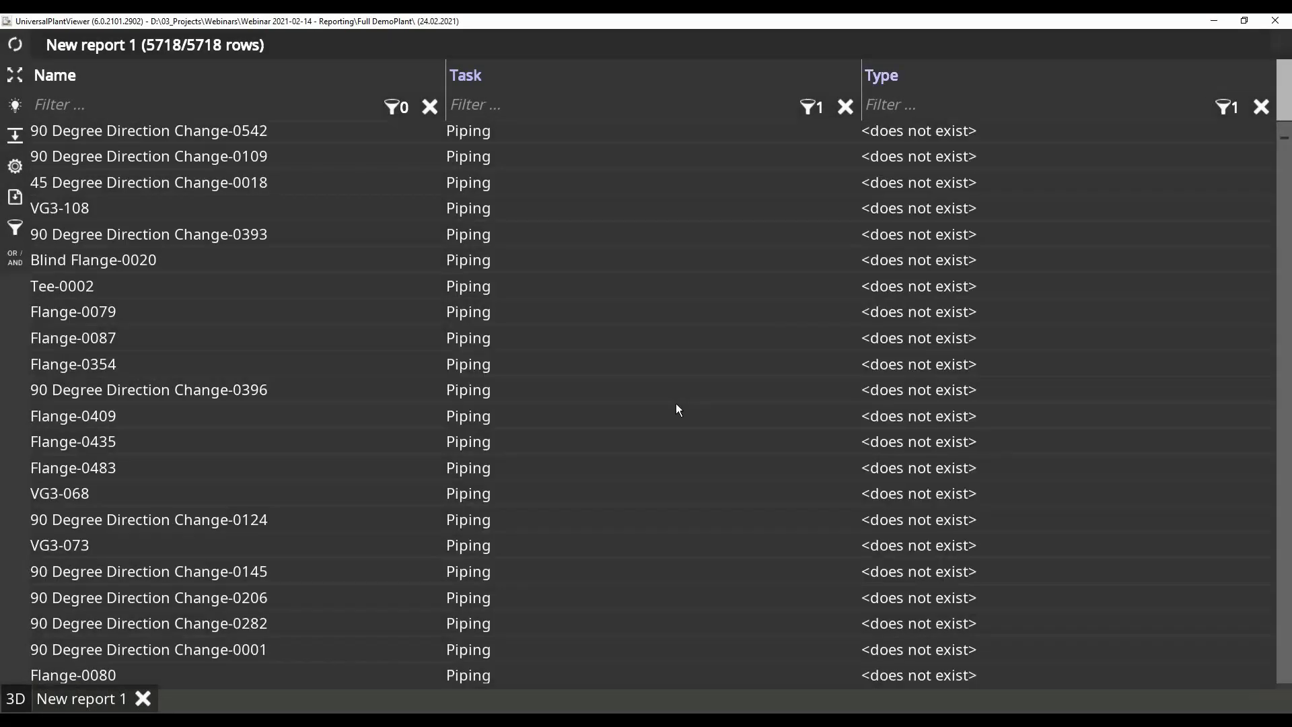
Hide the Bolted and Male types as well.
scroll(753, 413, "up", 10)
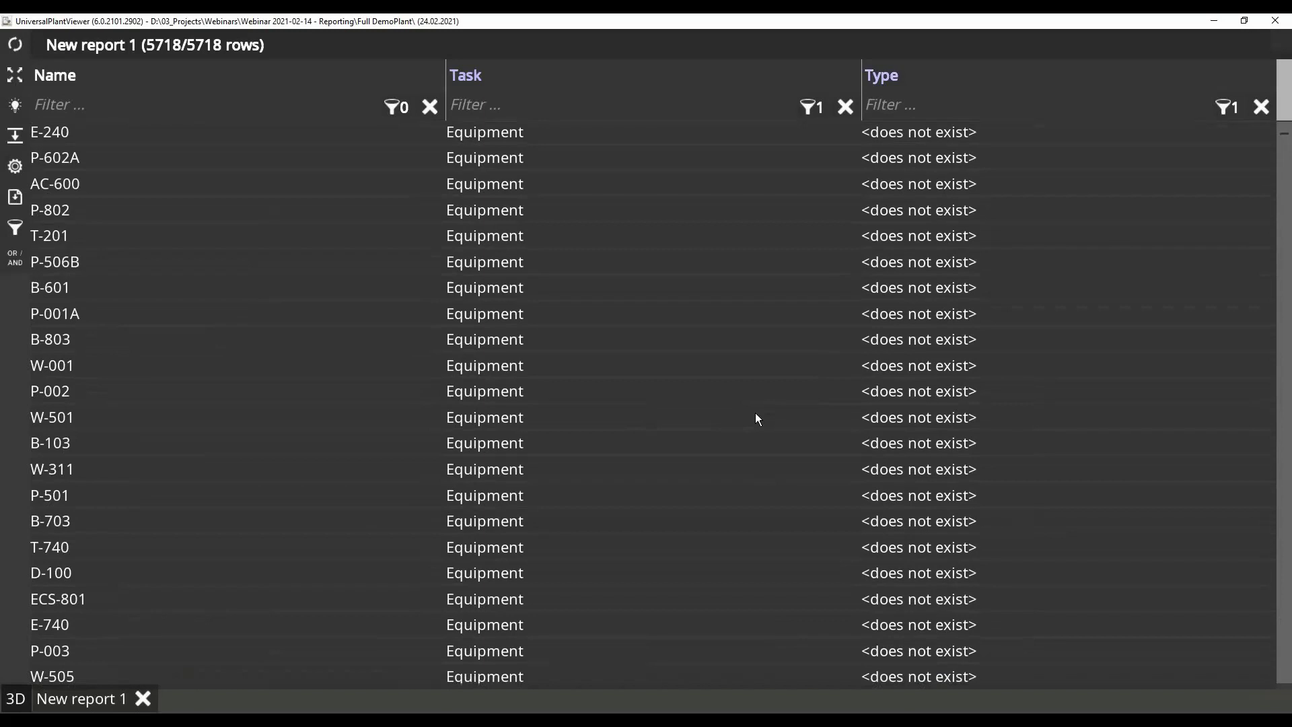
scroll(755, 413, "up", 8)
scroll(750, 411, "down", 15)
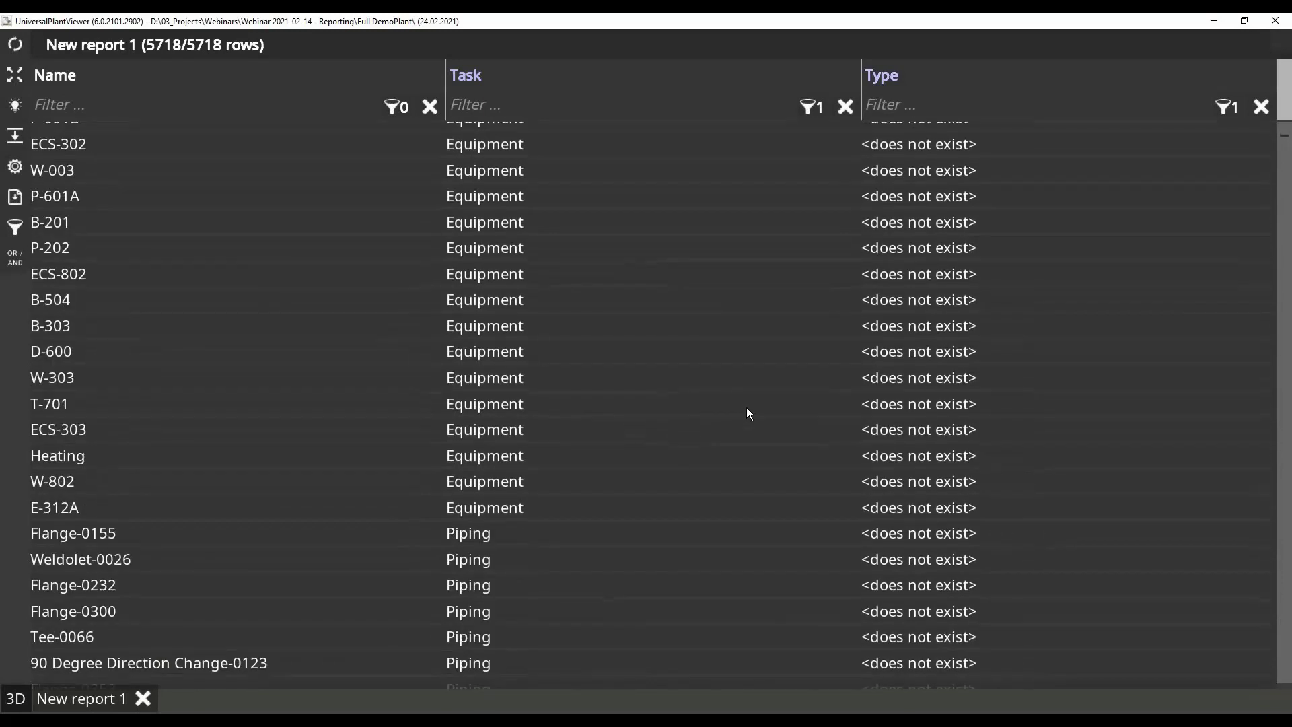
scroll(750, 413, "down", 5)
scroll(750, 413, "up", 20)
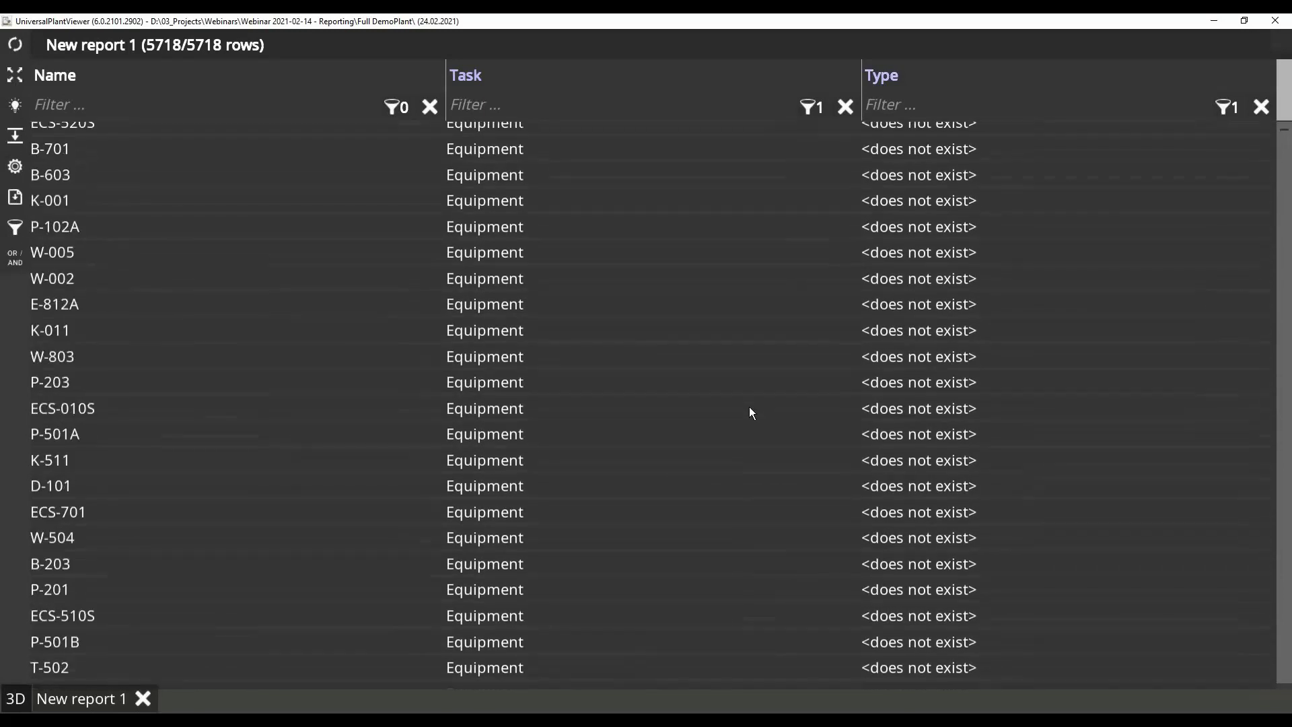
scroll(752, 411, "up", 15)
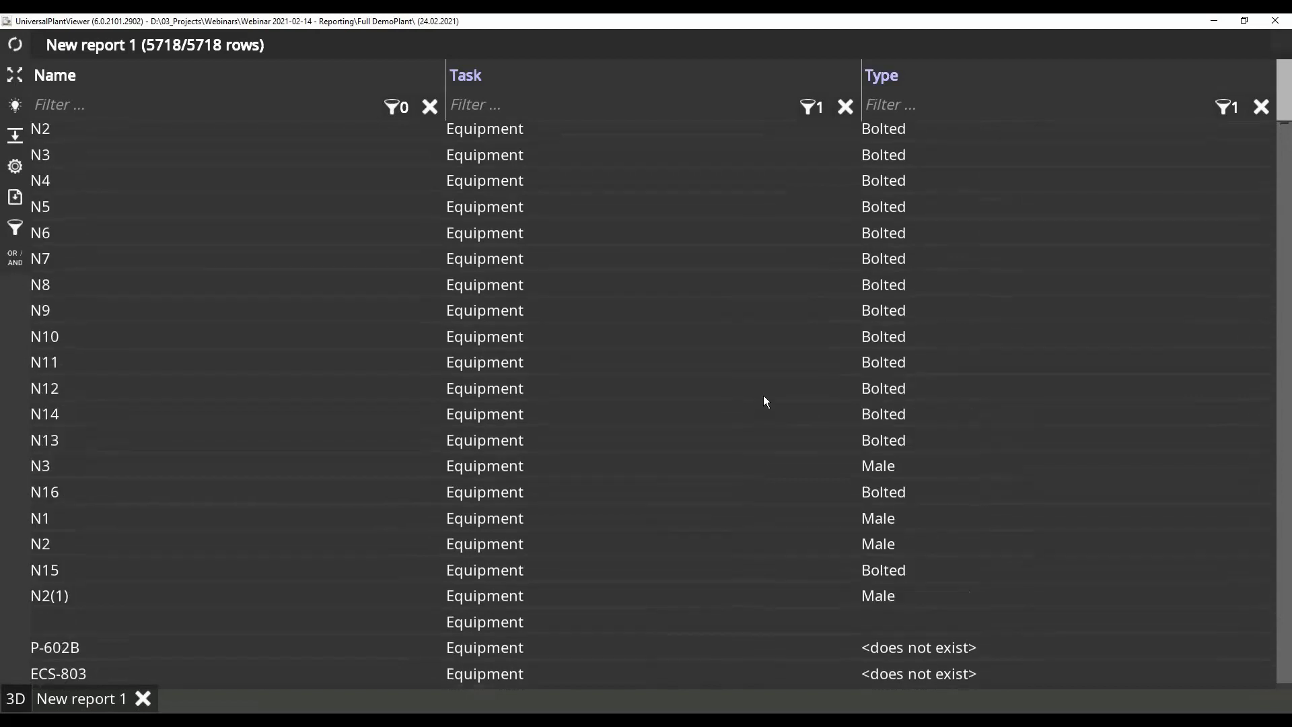
scroll(763, 401, "up", 1)
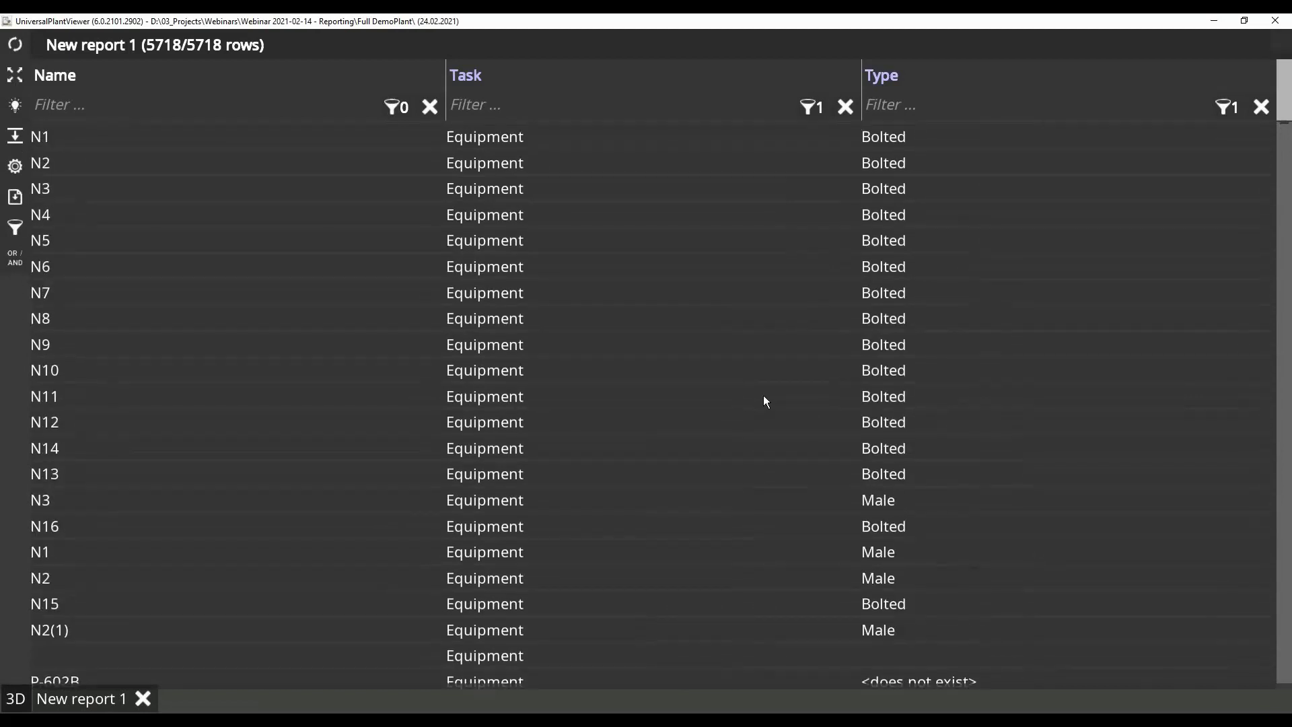
right_click(888, 349)
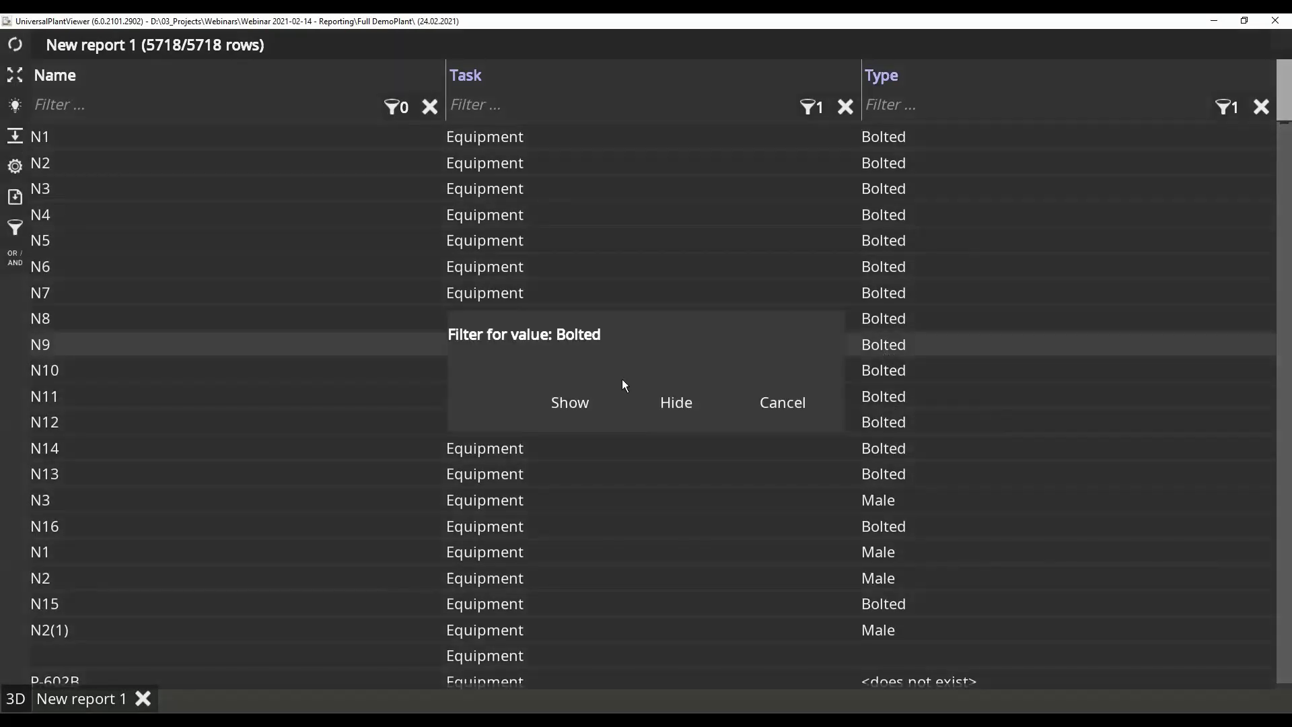
left_click(664, 398)
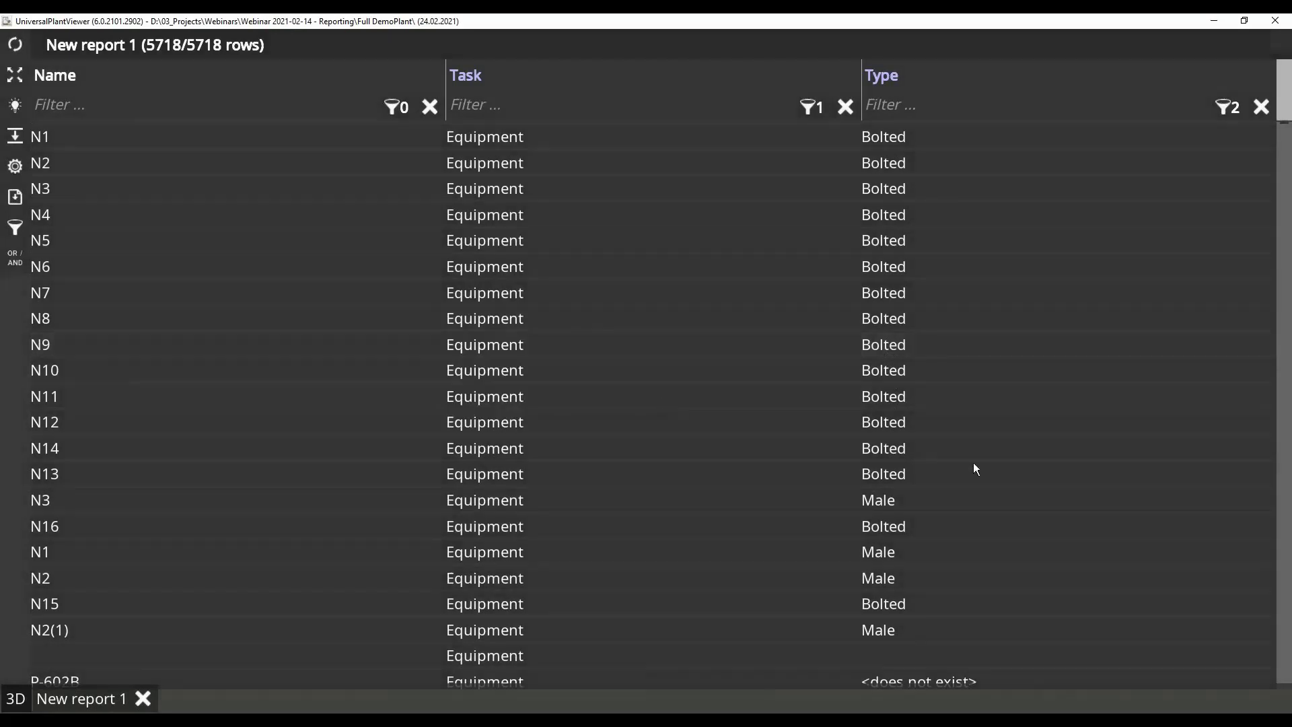
right_click(890, 503)
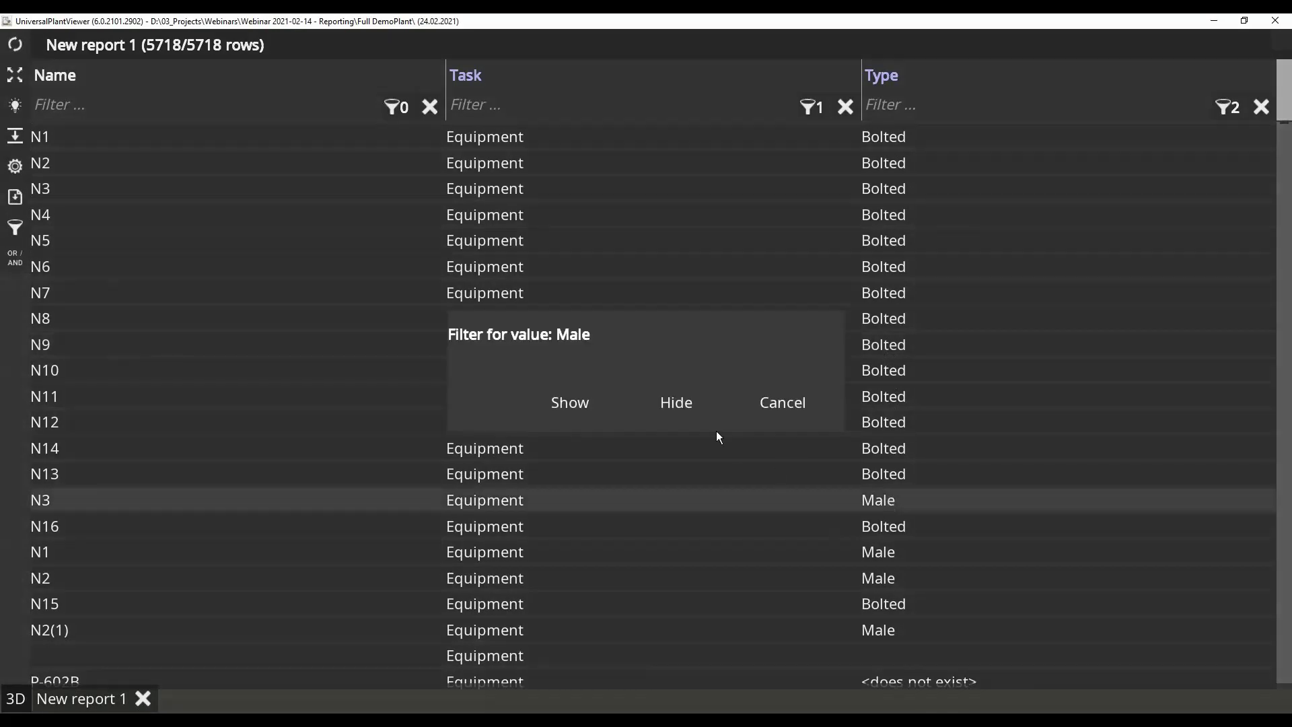
left_click(678, 407)
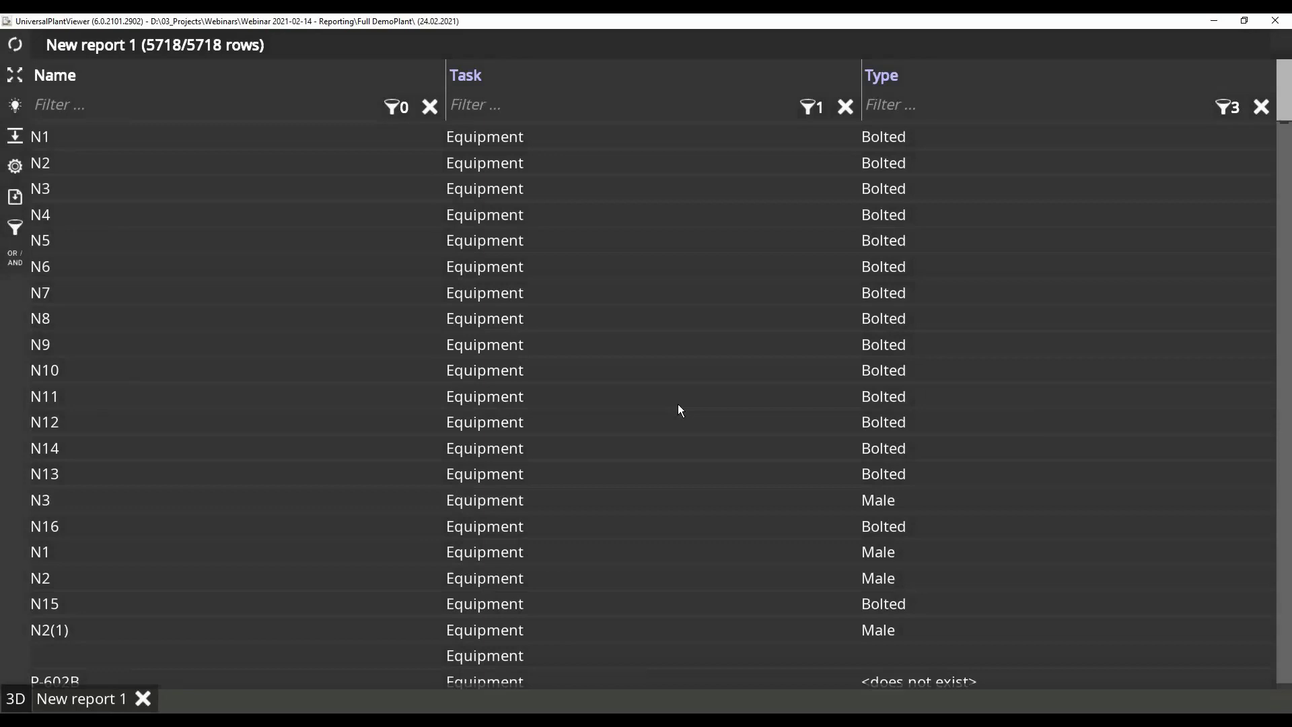
left_click(15, 260)
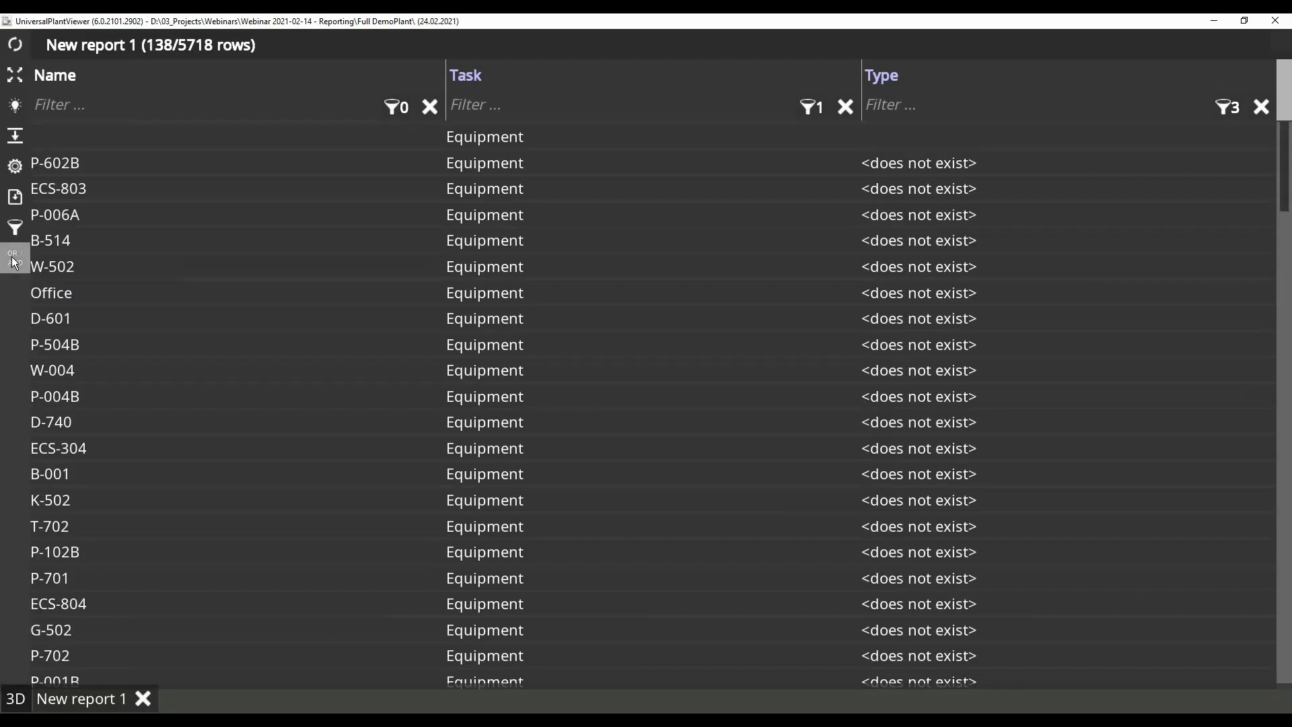
scroll(349, 328, "down", 6)
scroll(347, 293, "down", 3)
scroll(336, 283, "down", 20)
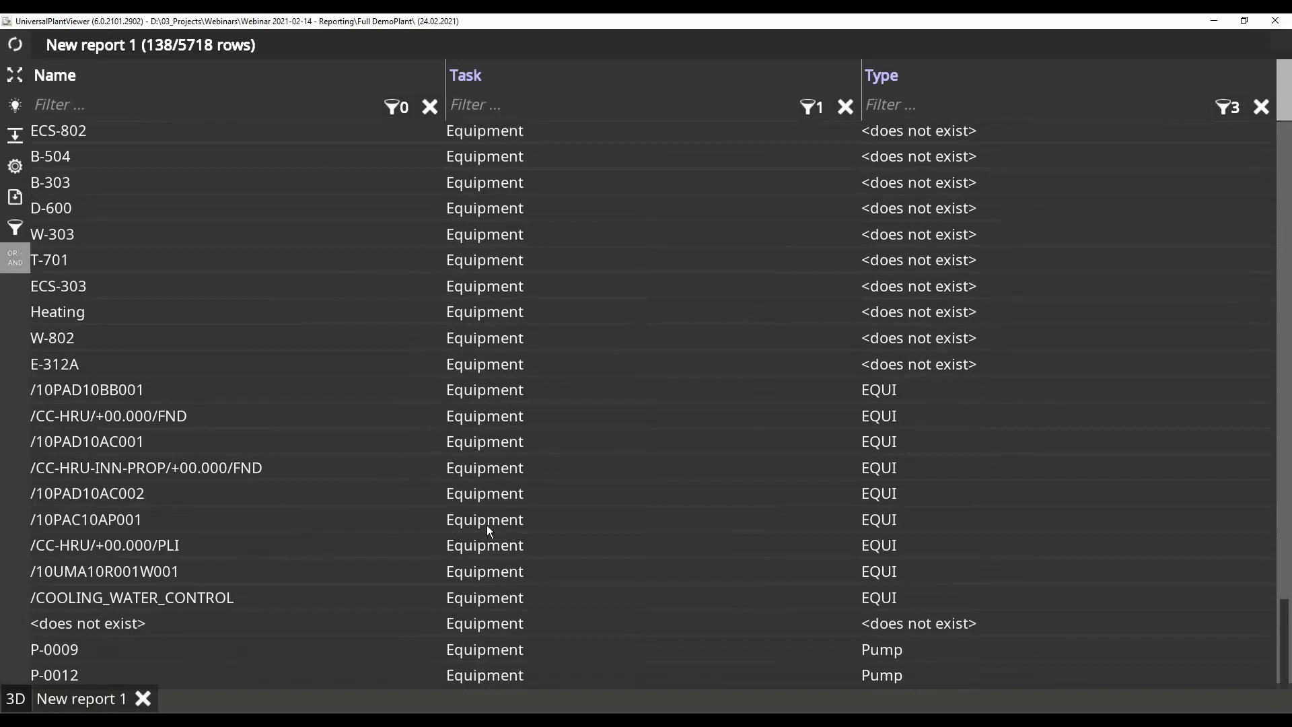
double_click(115, 623)
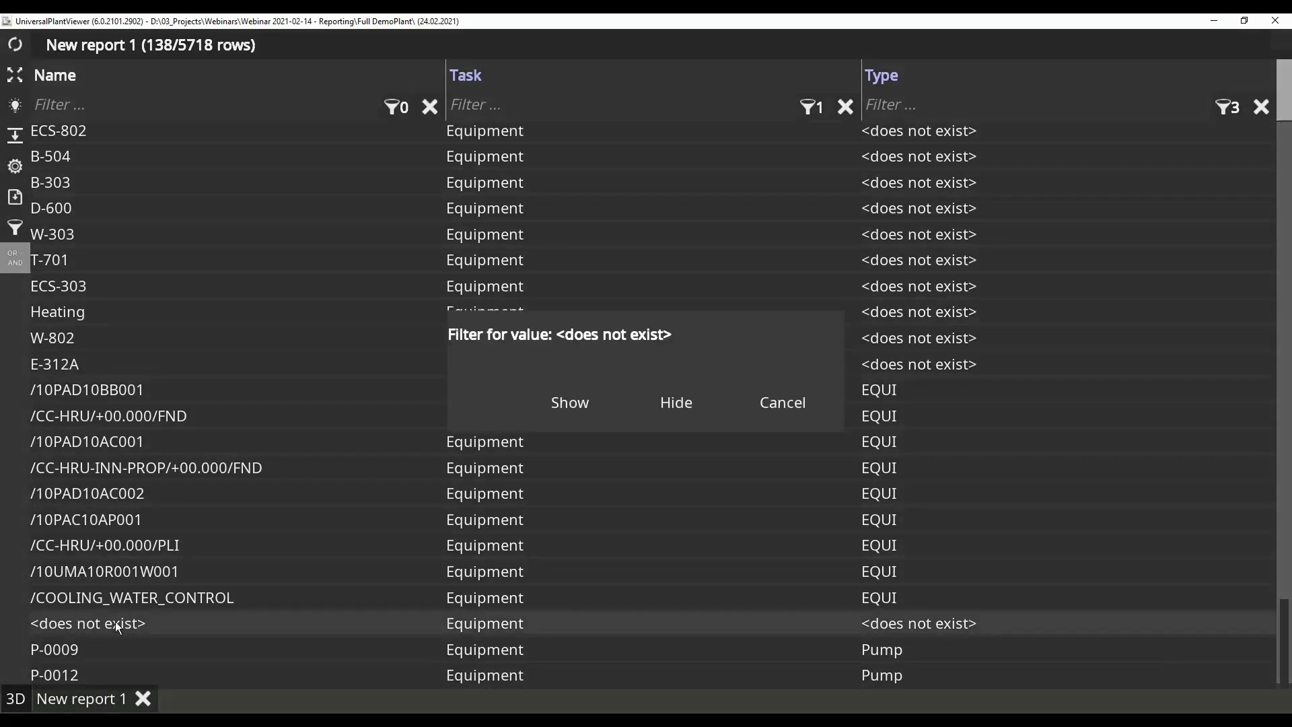
left_click(676, 402)
scroll(247, 389, "up", 10)
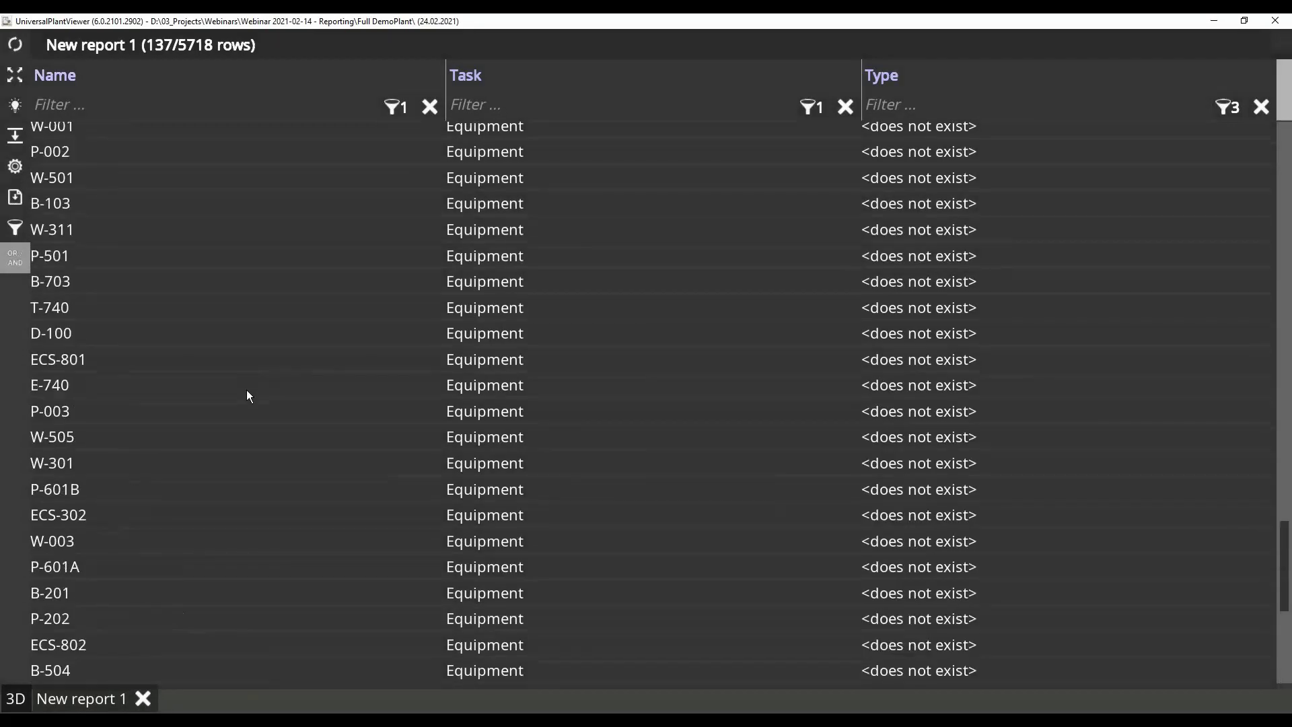
scroll(252, 391, "up", 15)
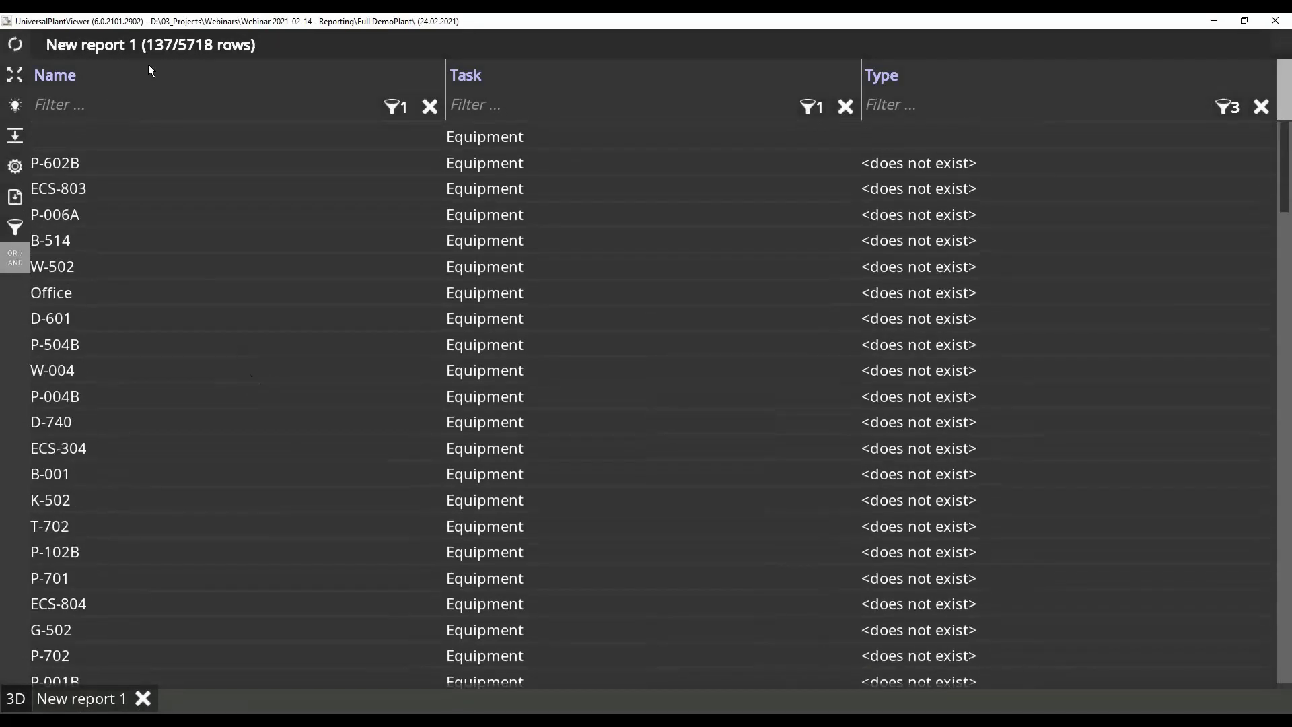
left_click(110, 138)
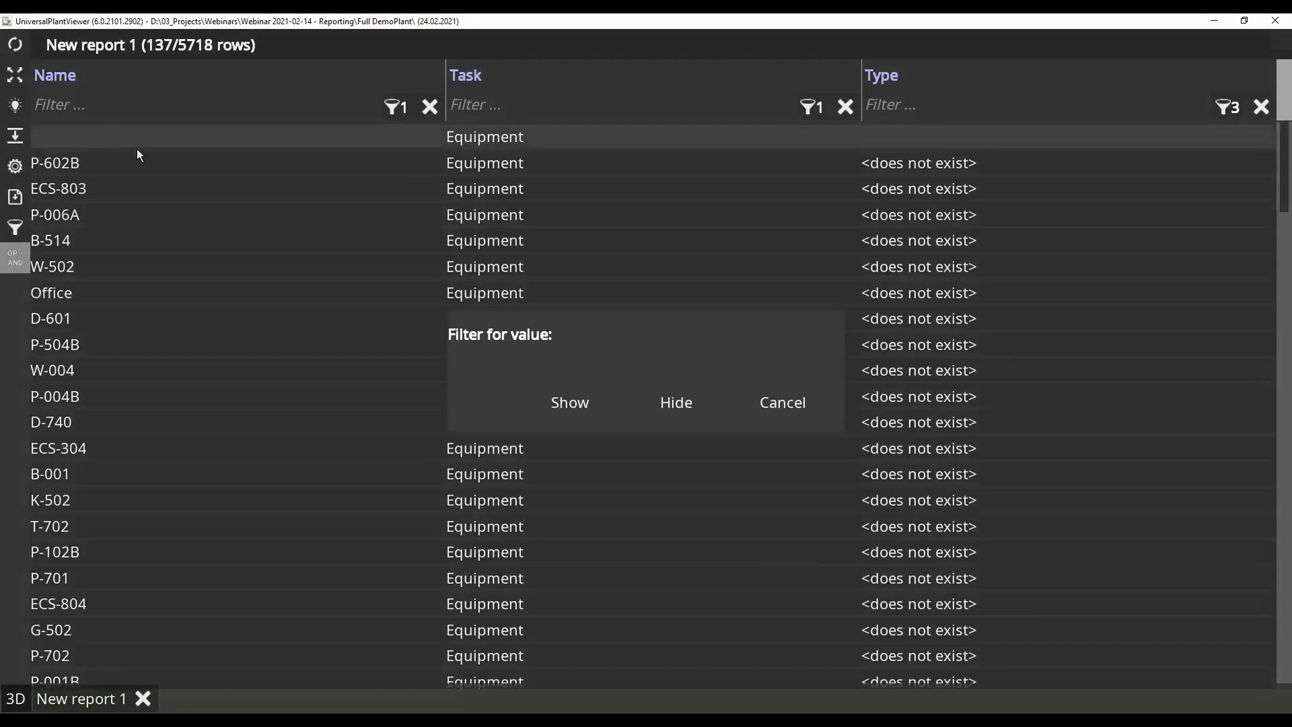
left_click(673, 402)
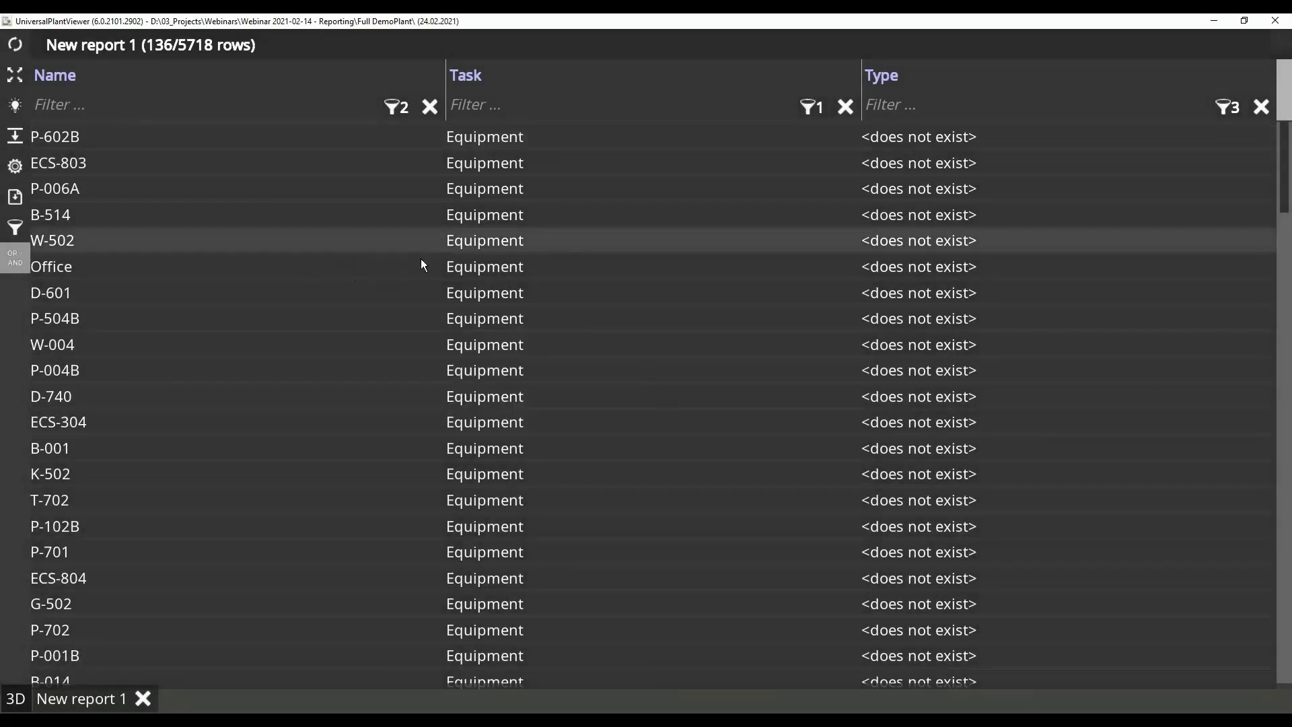
scroll(415, 265, "down", 11)
scroll(414, 265, "down", 20)
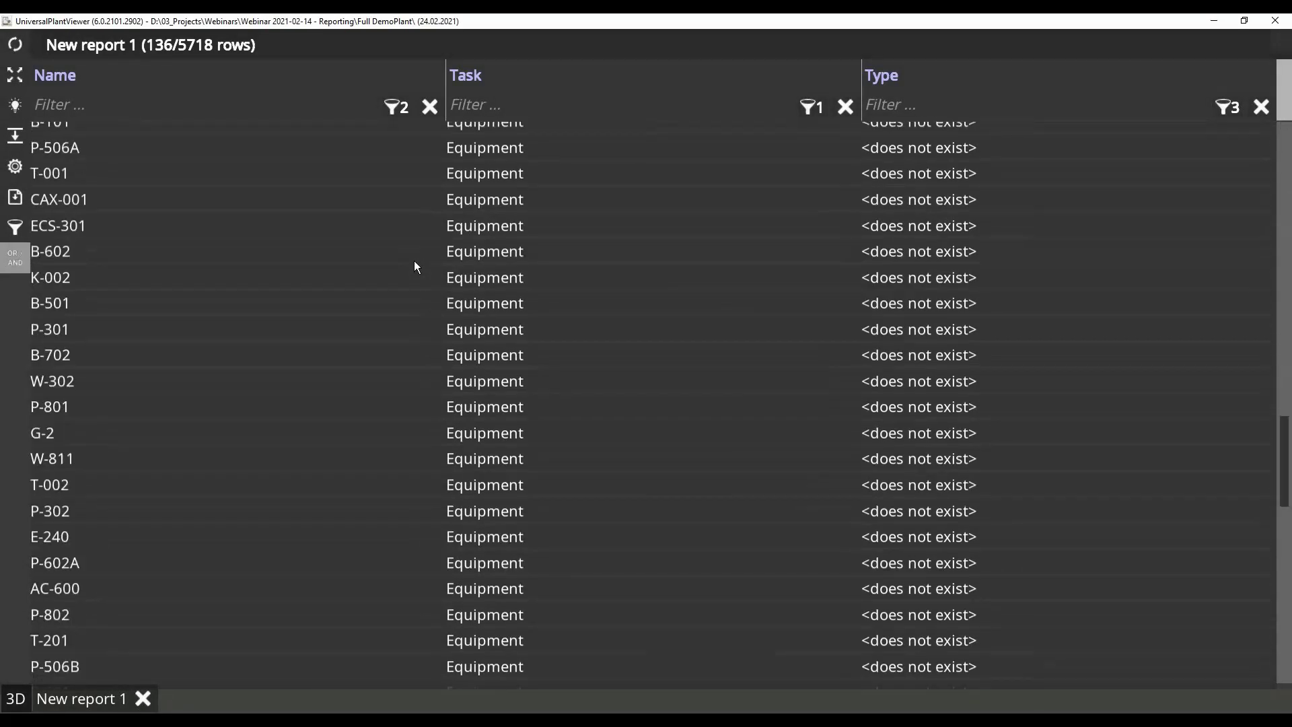
scroll(412, 267, "down", 8)
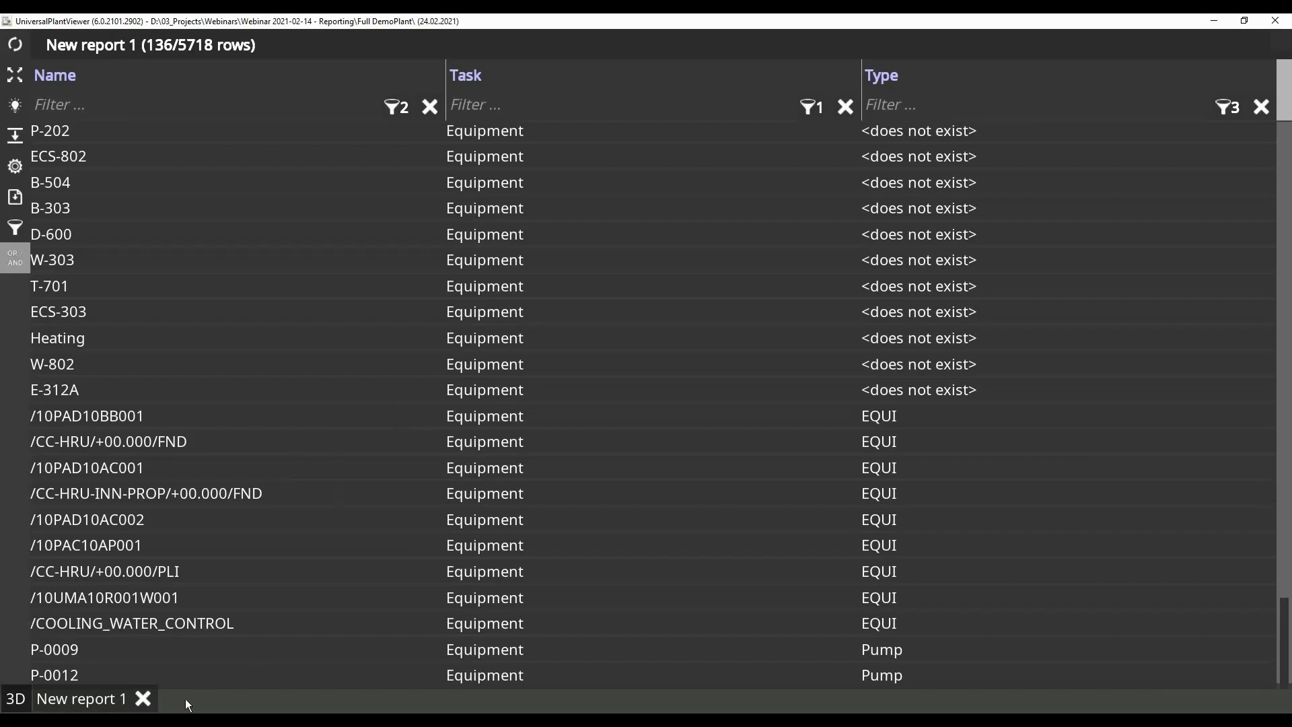
Return to the 3D view and check the report definition list, which is empty.
left_click(15, 699)
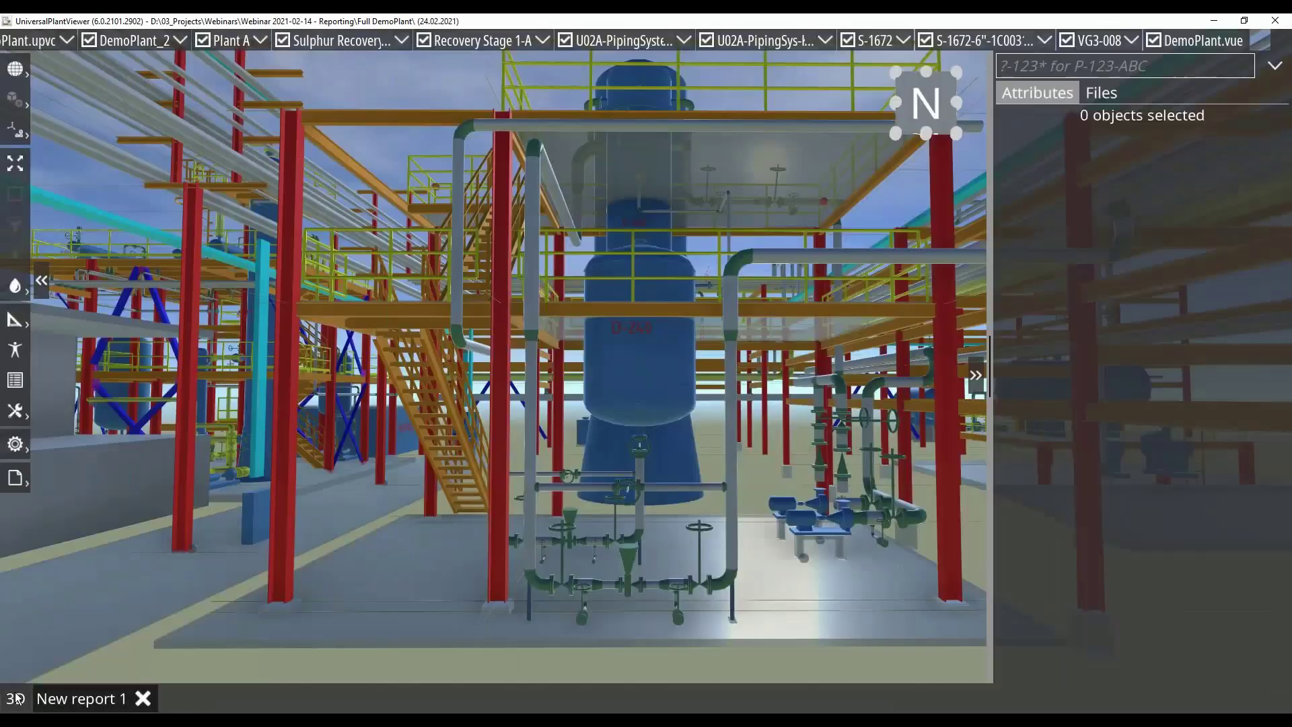
mouse_move(15, 478)
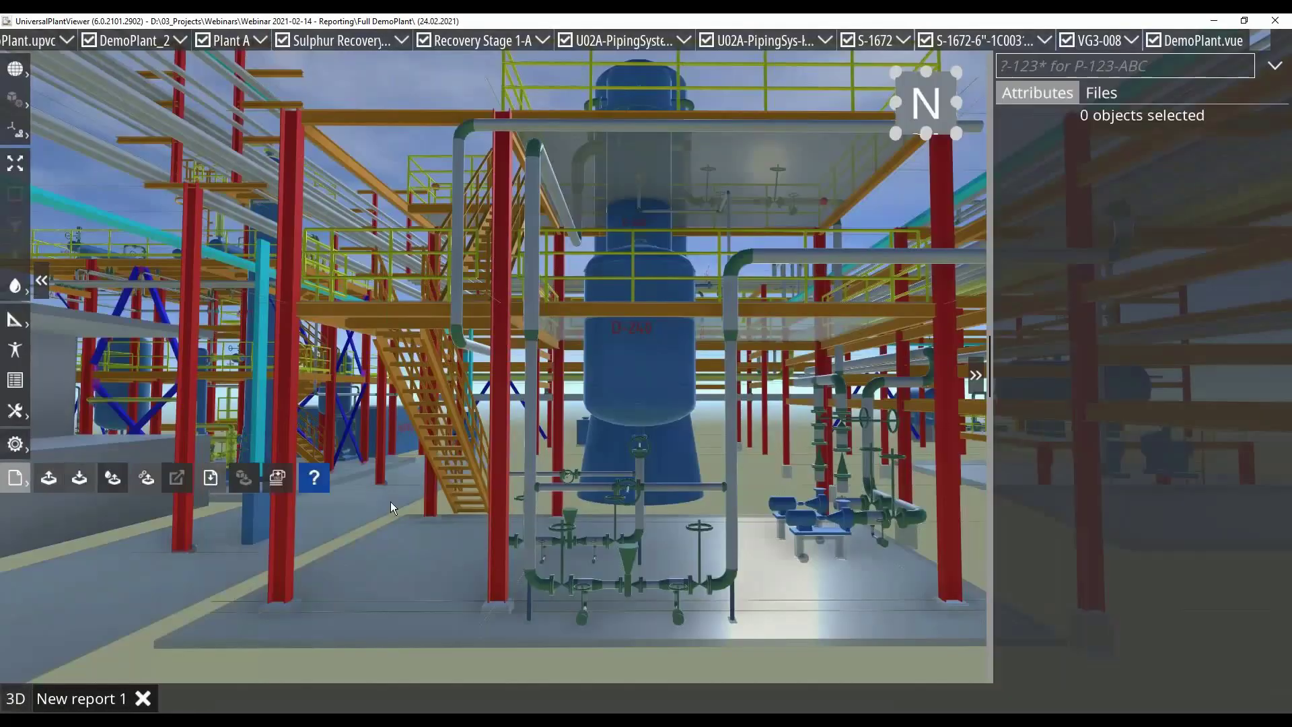
left_click(209, 478)
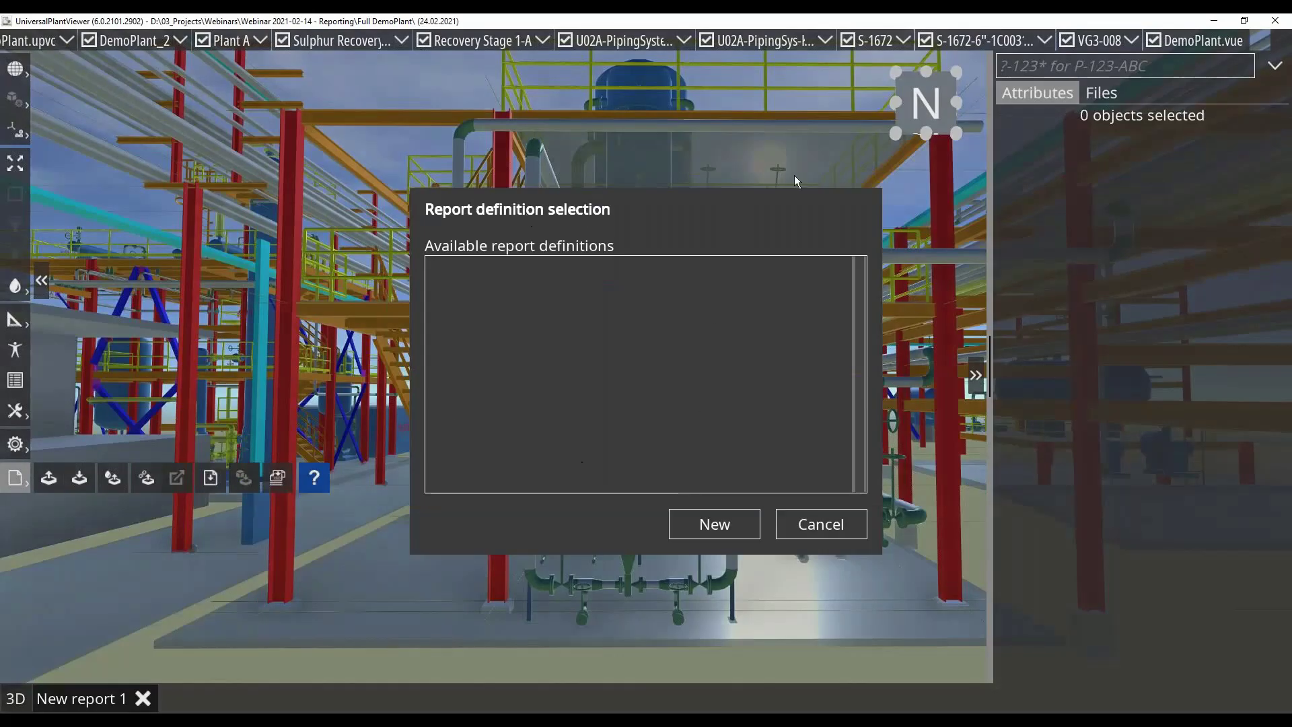
left_click(846, 523)
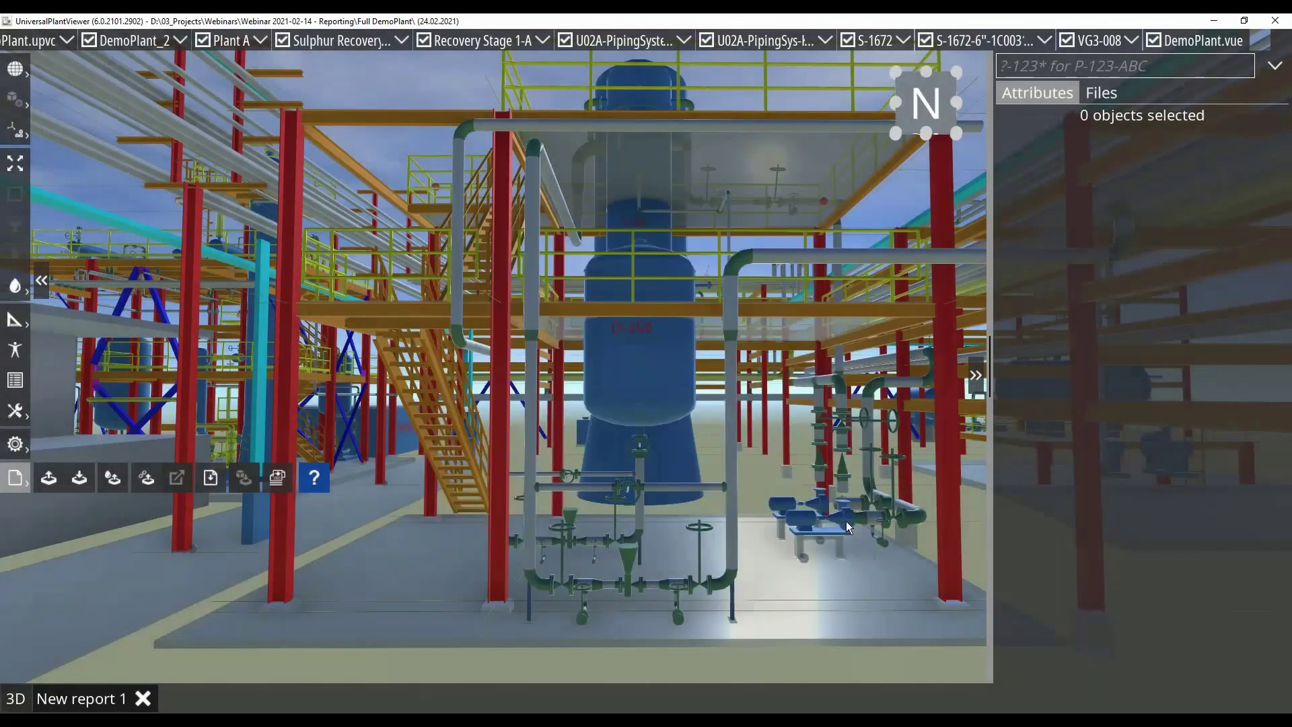
Copy the New report 1 definition to the clipboard and switch to File Explorer.
left_click(80, 697)
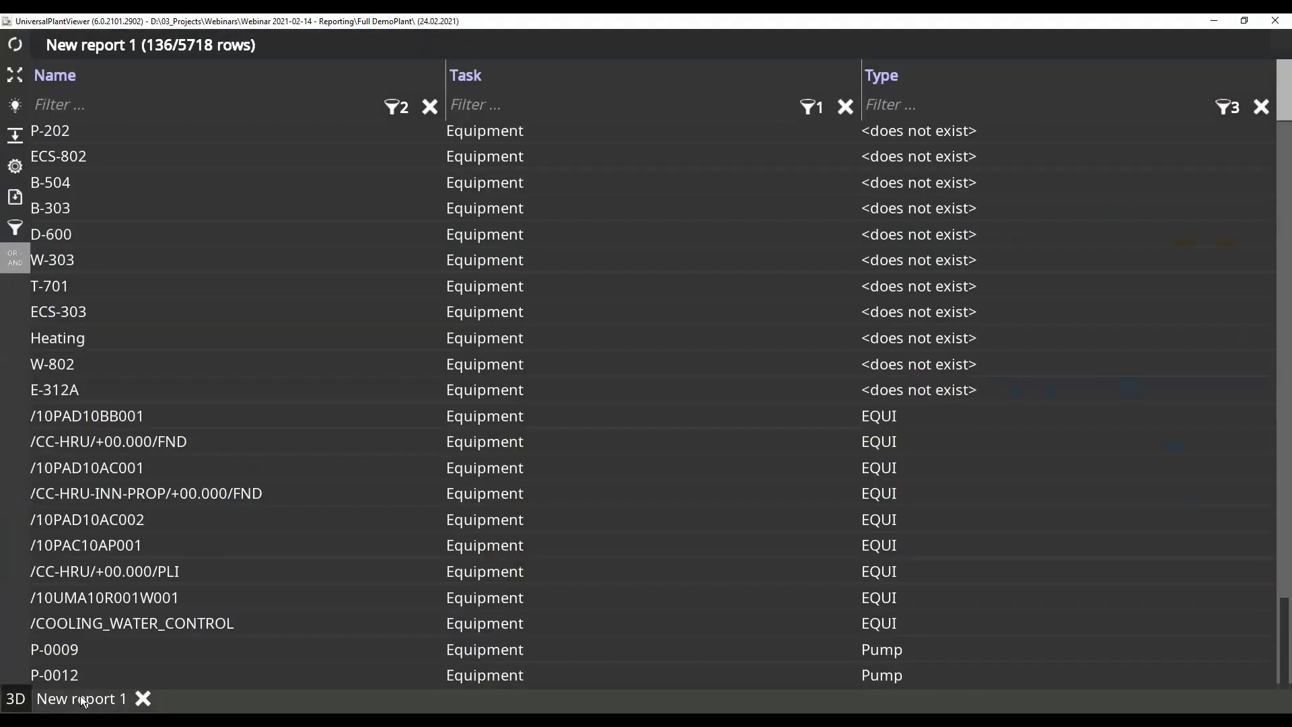
left_click(15, 136)
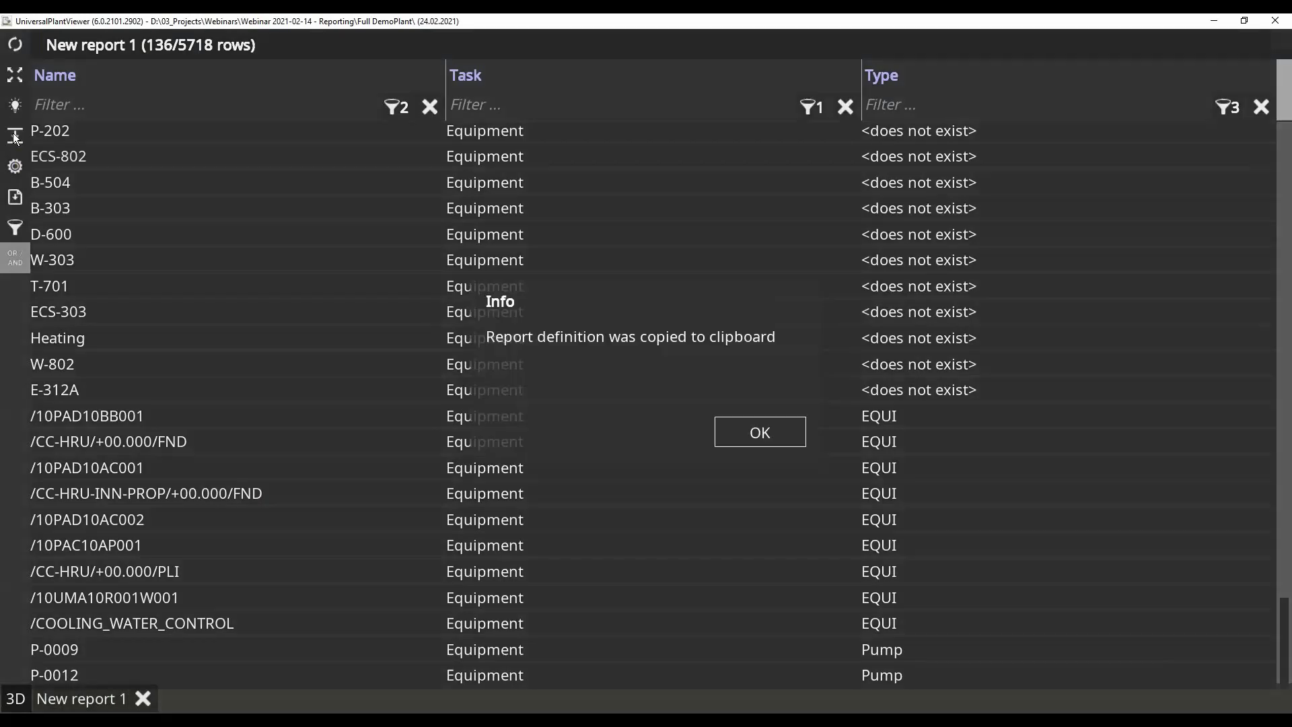
left_click(761, 432)
key("alt+Tab")
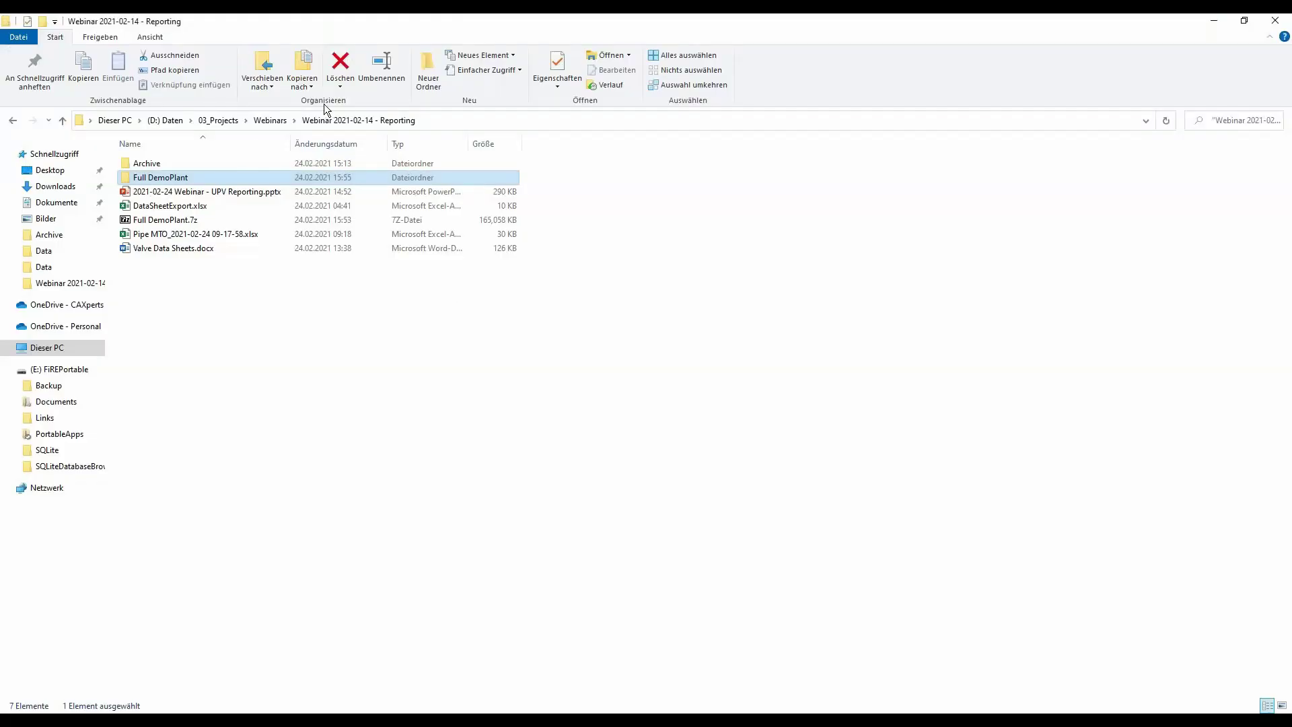
Open ReportDefinition.xlsx from the Full DemoPlant > Data folder.
double_click(181, 180)
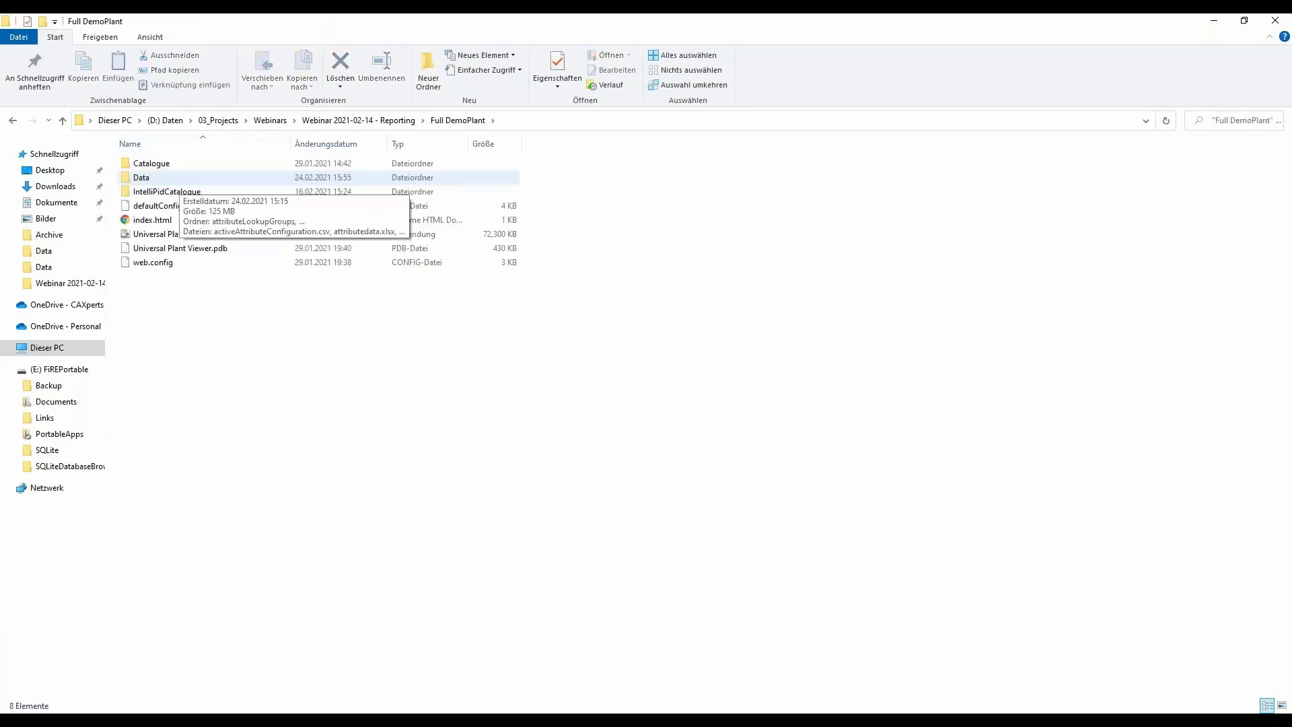
double_click(168, 176)
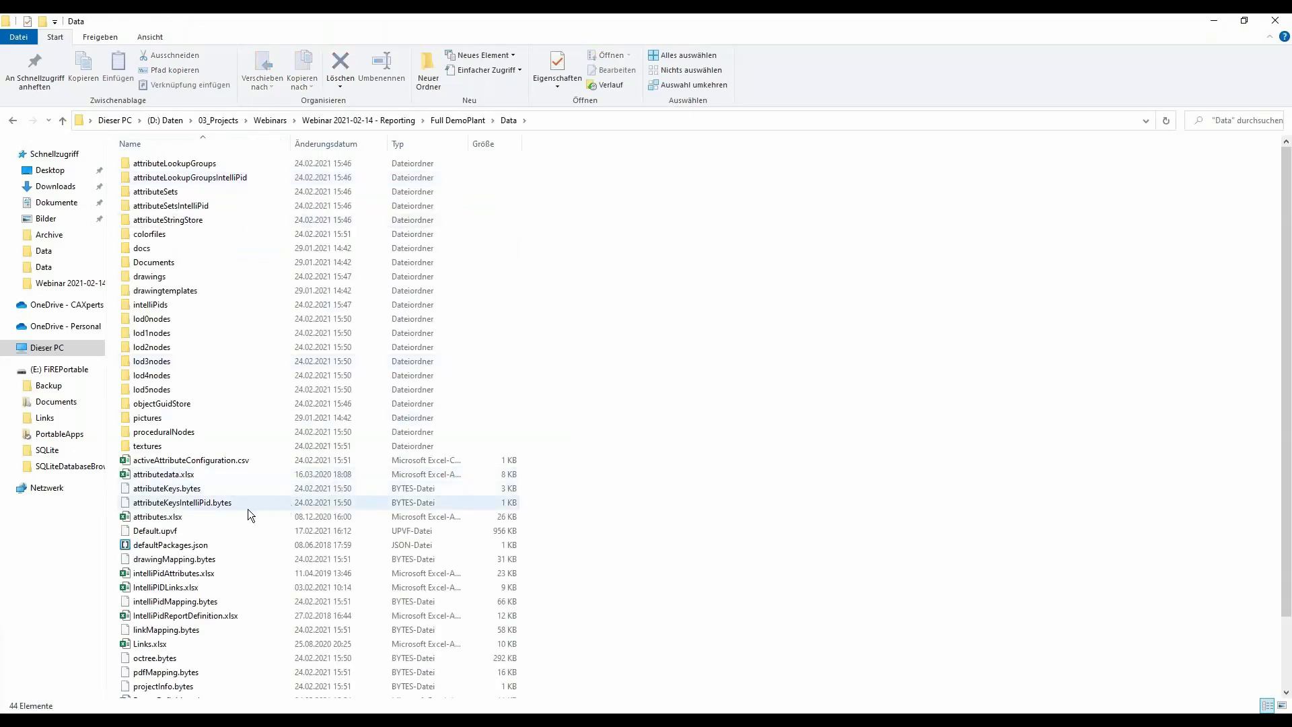
scroll(209, 622, "down", 2)
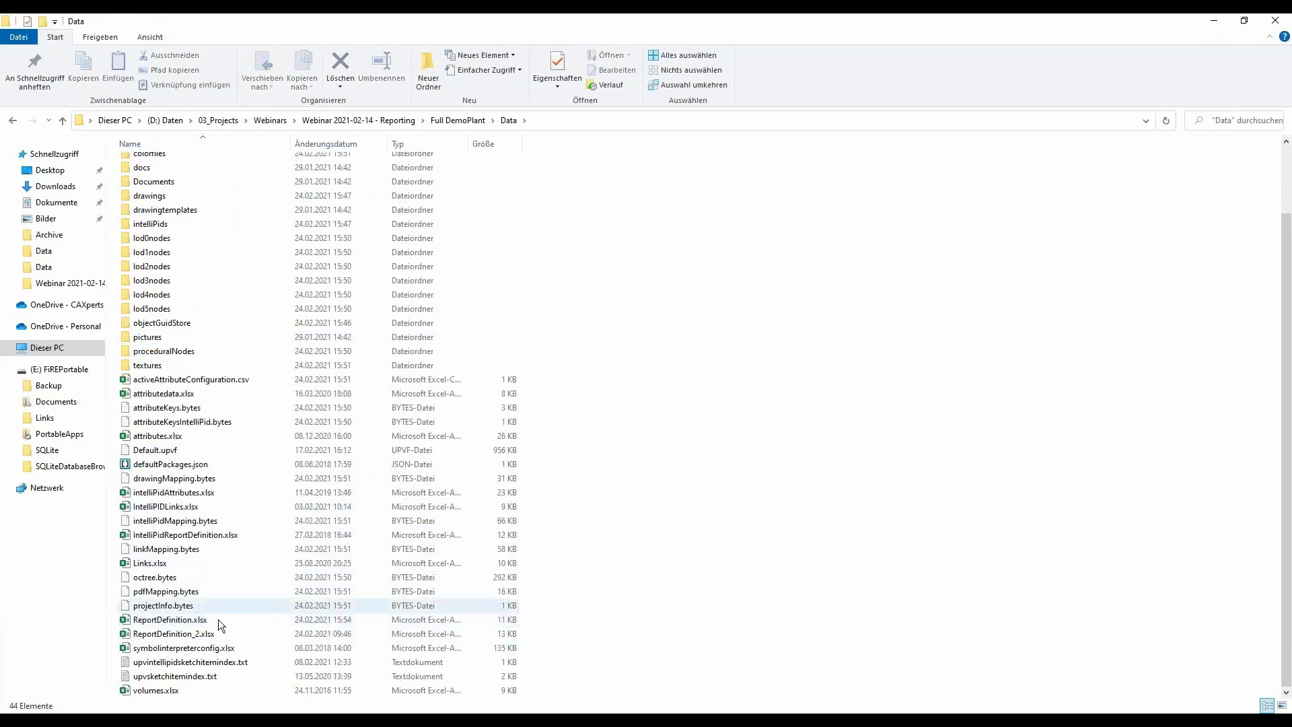
double_click(178, 620)
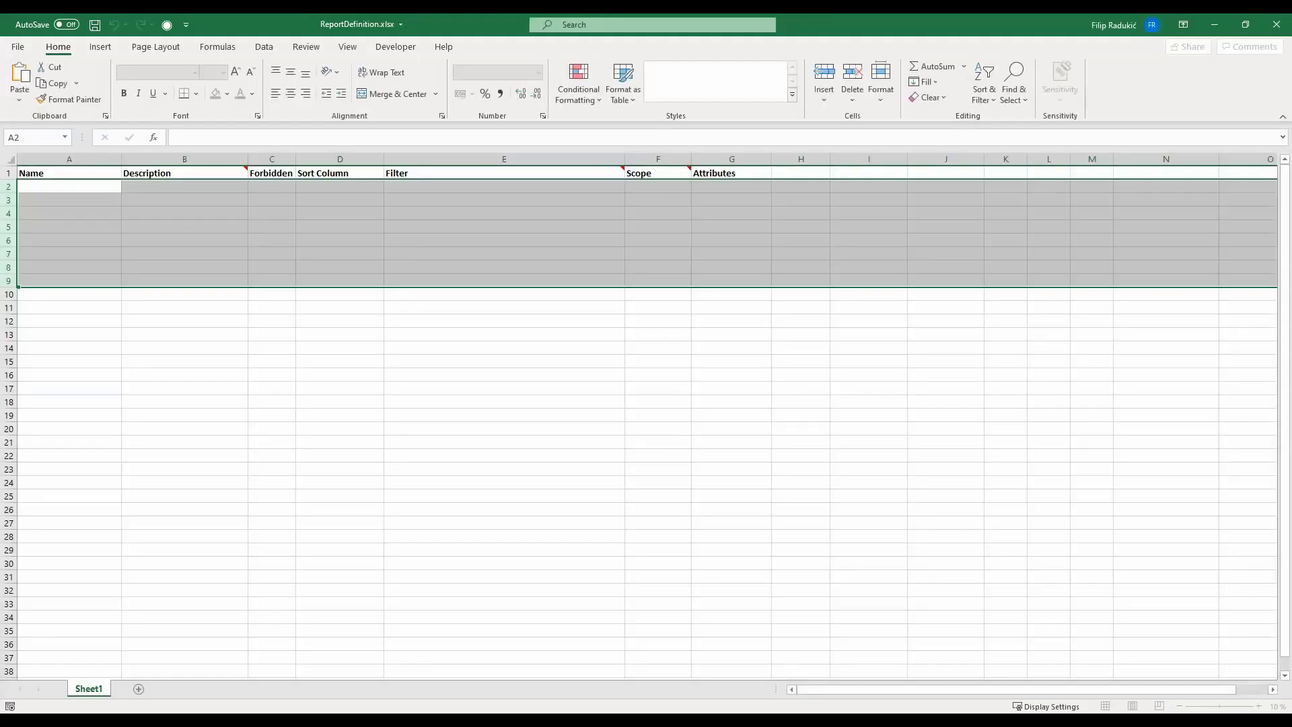
Paste the report definition into row 2 and set its filter to Task=Equipment.
key("ctrl+v")
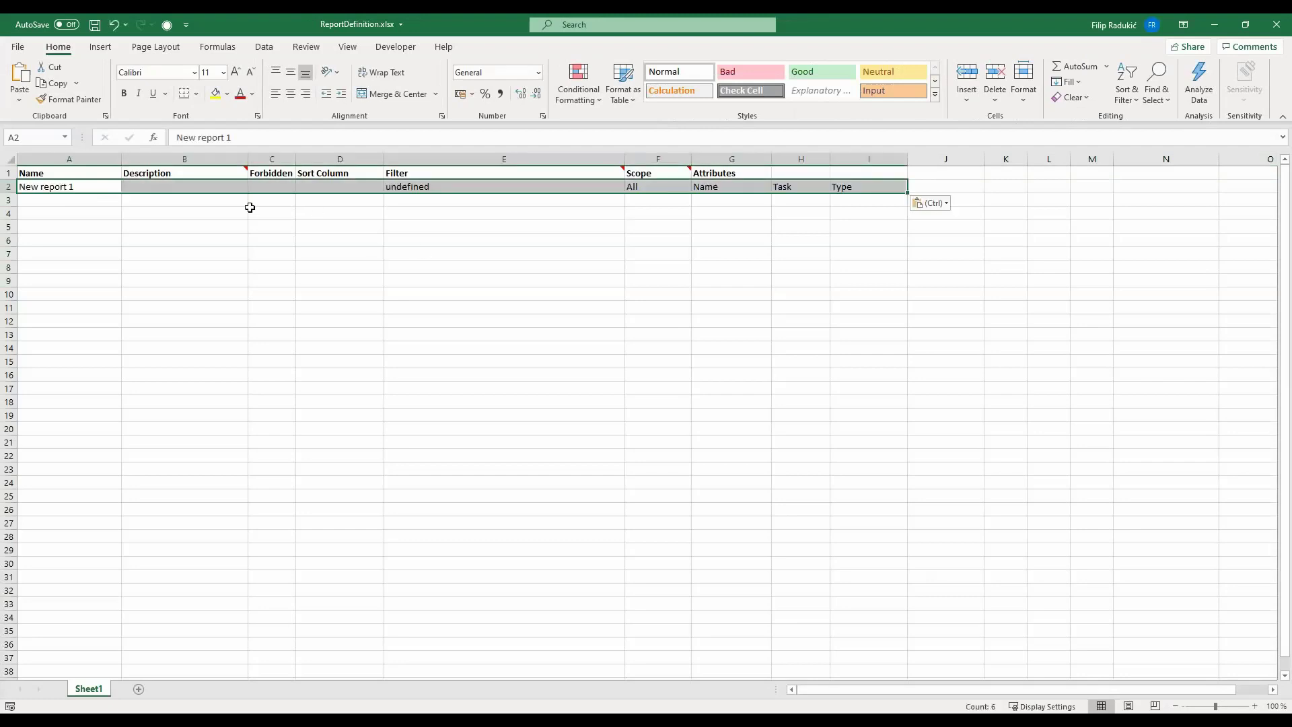
double_click(432, 195)
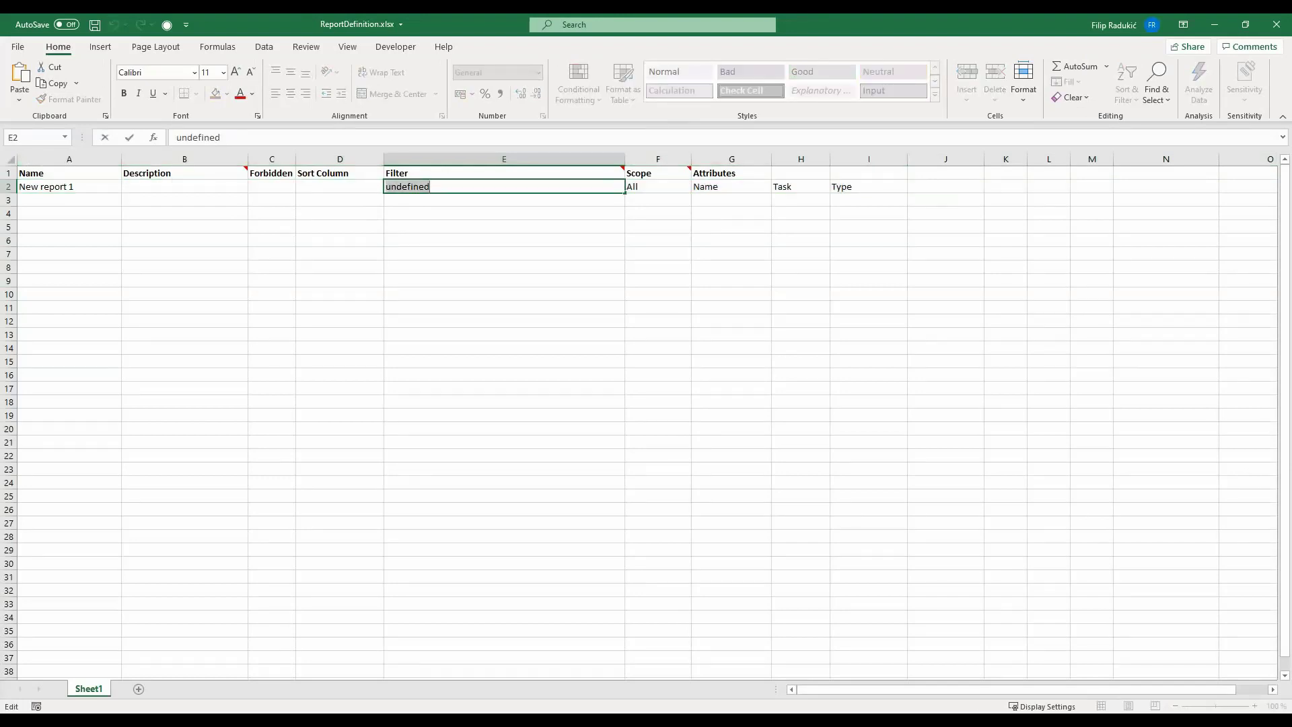
key("BackSpace")
type("Task=Equipment")
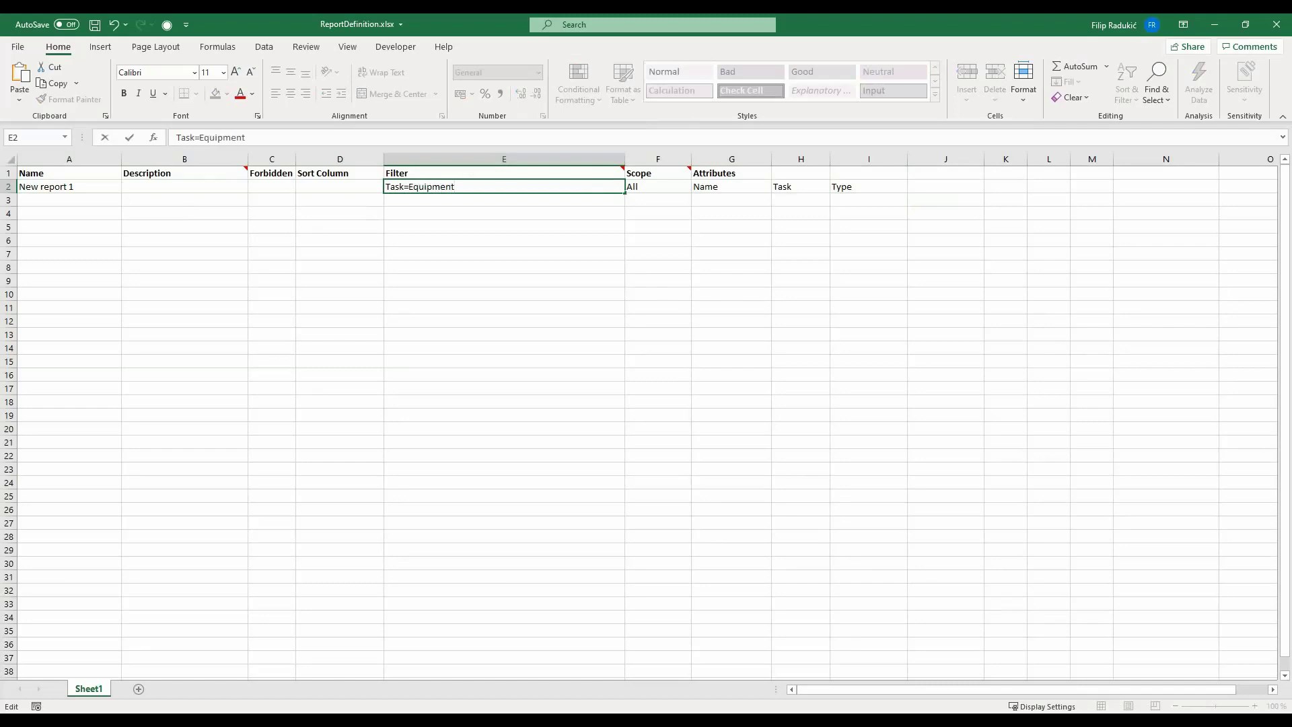
Name it 'Equipment List', describe it 'List of EQPs in the model', and save the workbook.
left_click(111, 186)
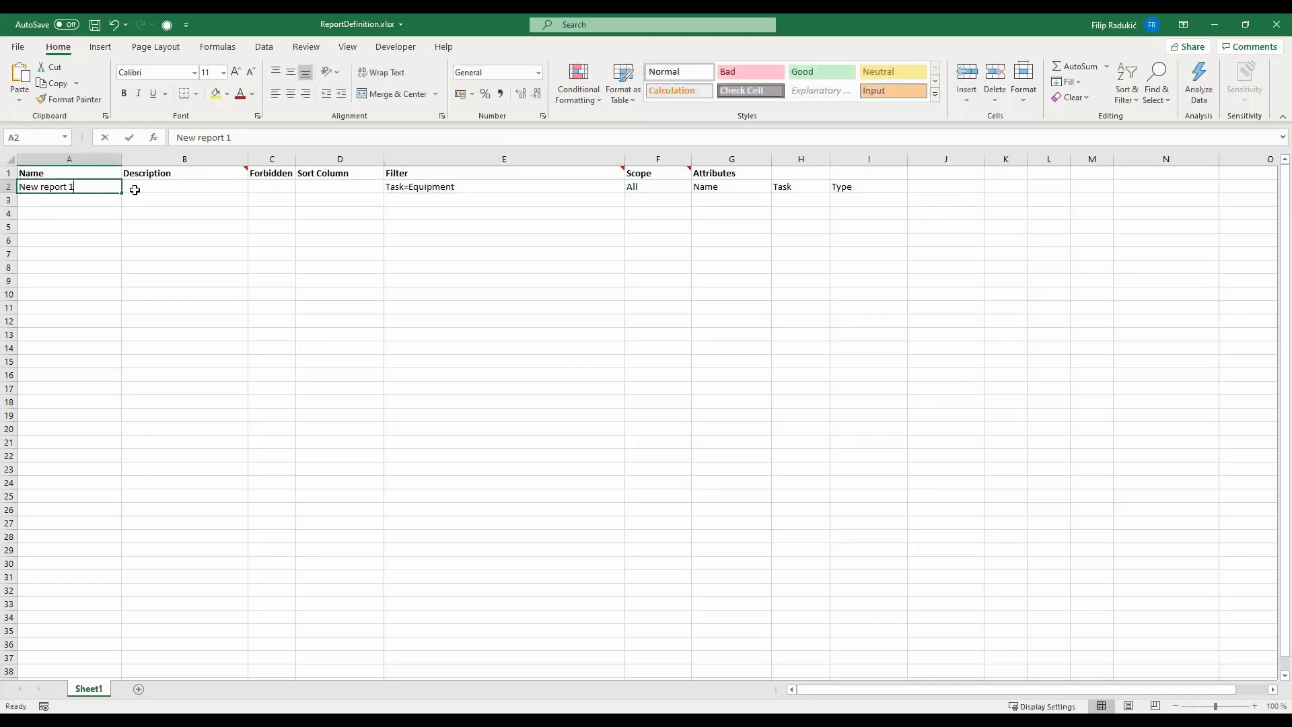
type("Equipment L")
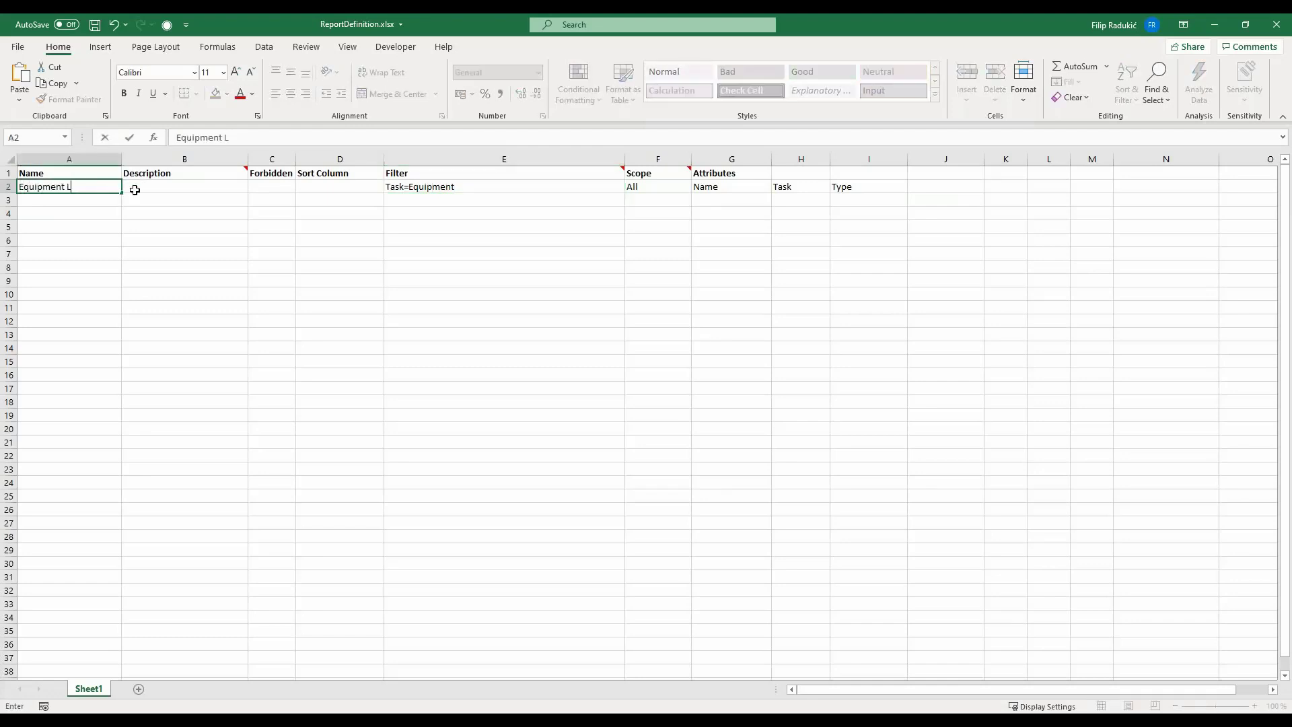
type("ist")
left_click(135, 190)
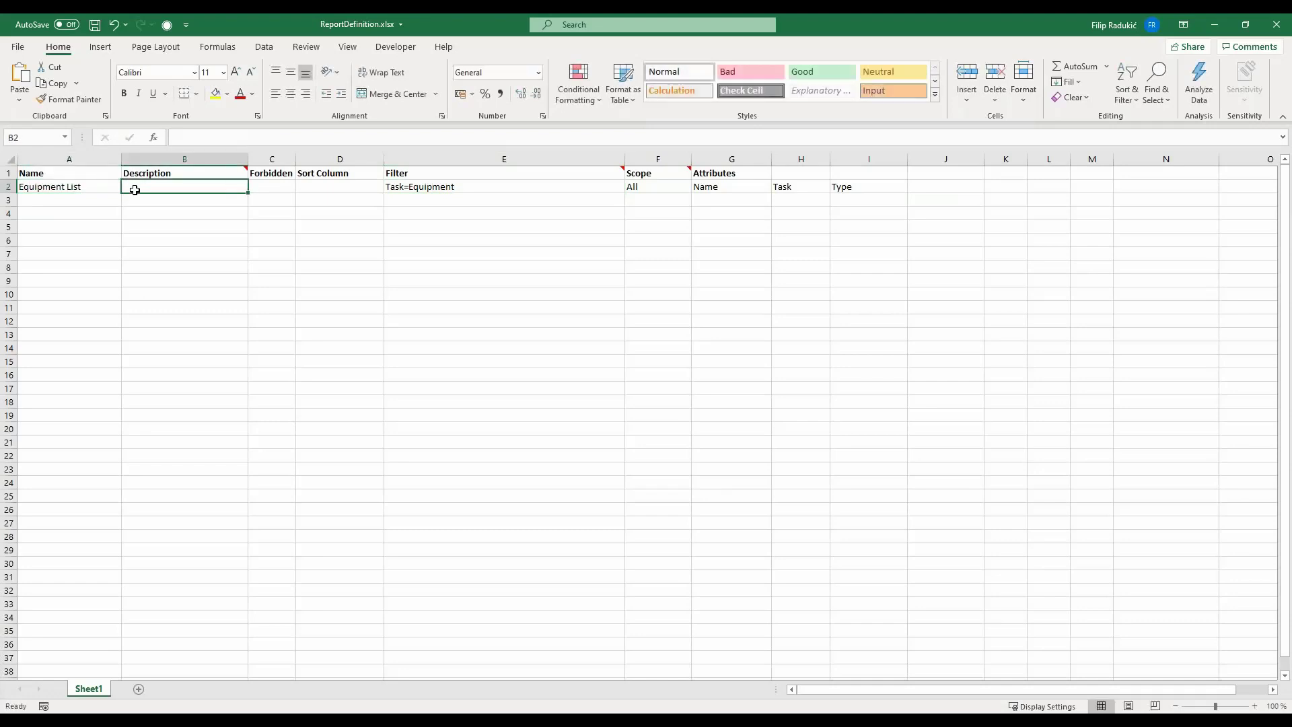
type("List of ")
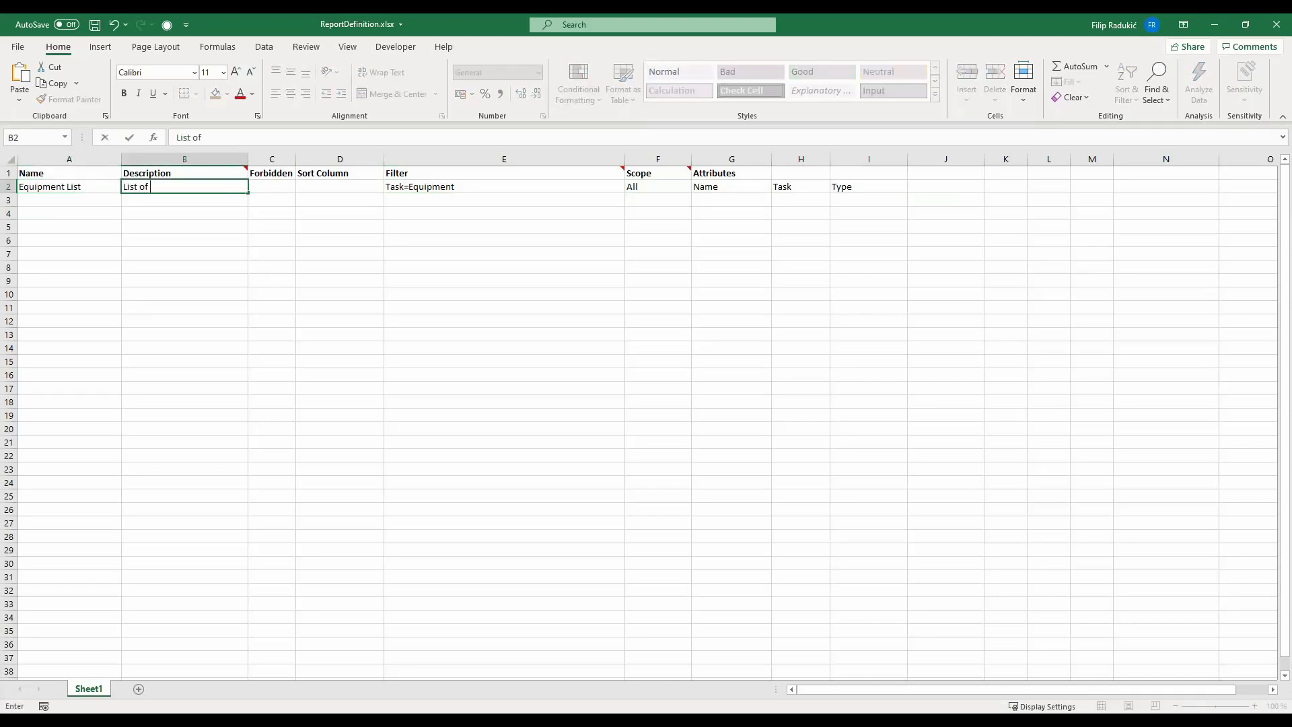
type("EQPs in the model")
key("ctrl+s")
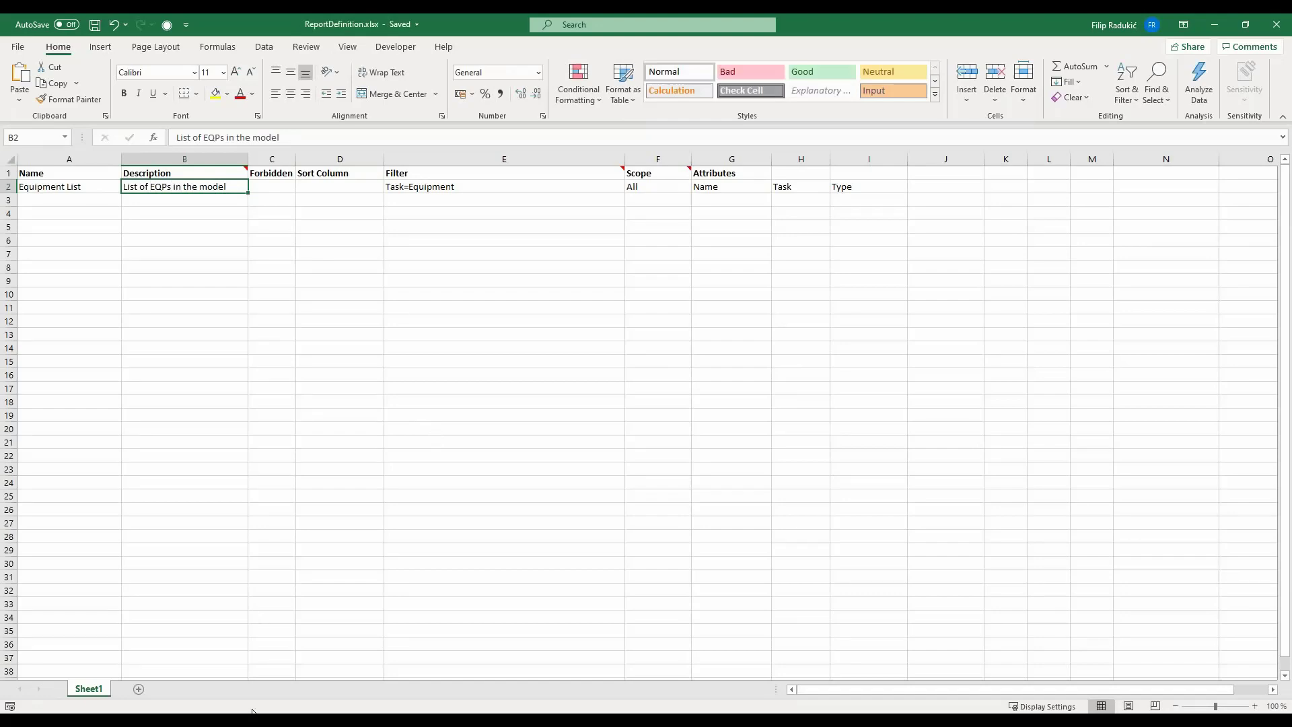
key("alt+Tab")
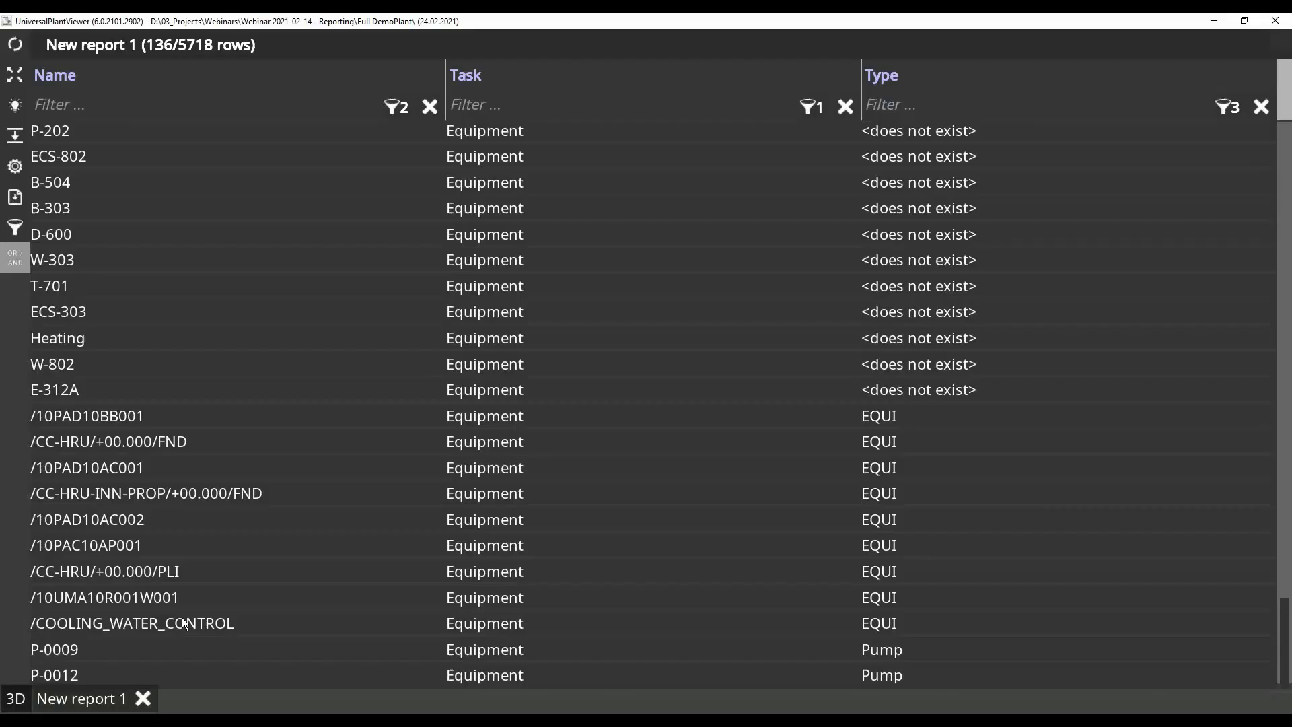
Close New report 1 and generate the saved Equipment List report with 176 rows.
left_click(143, 698)
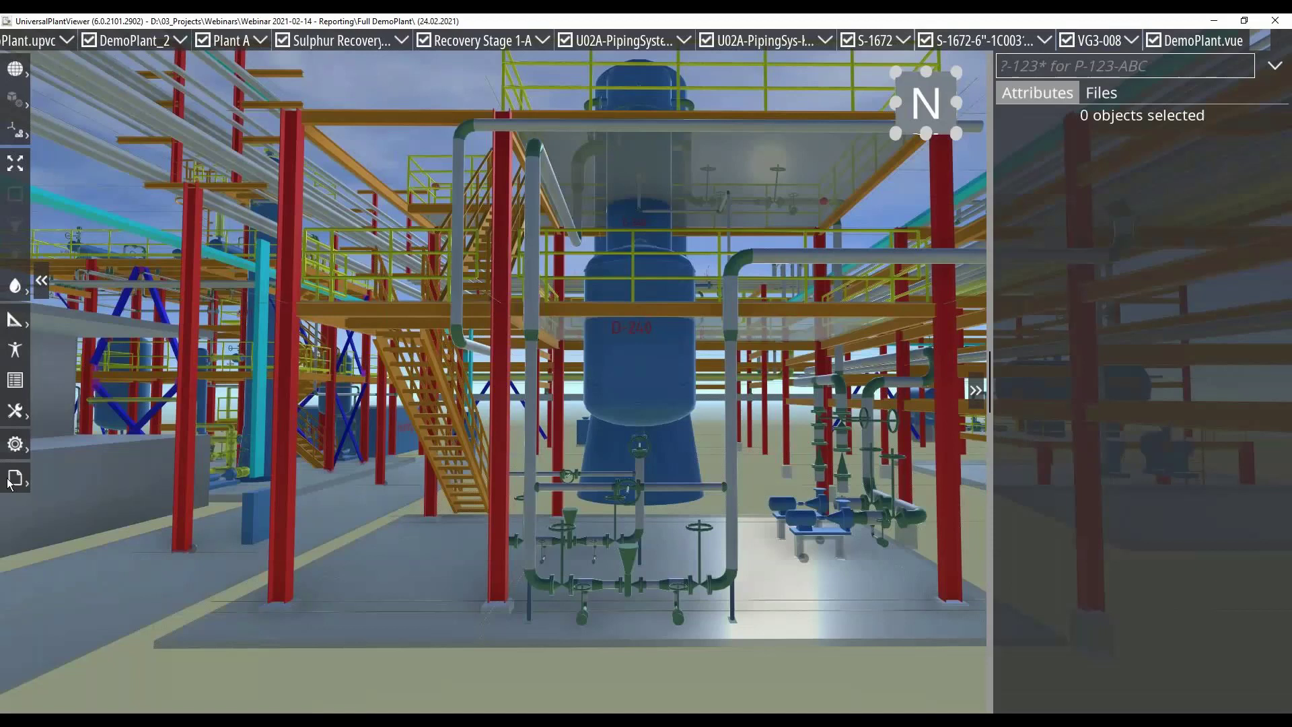
left_click(10, 481)
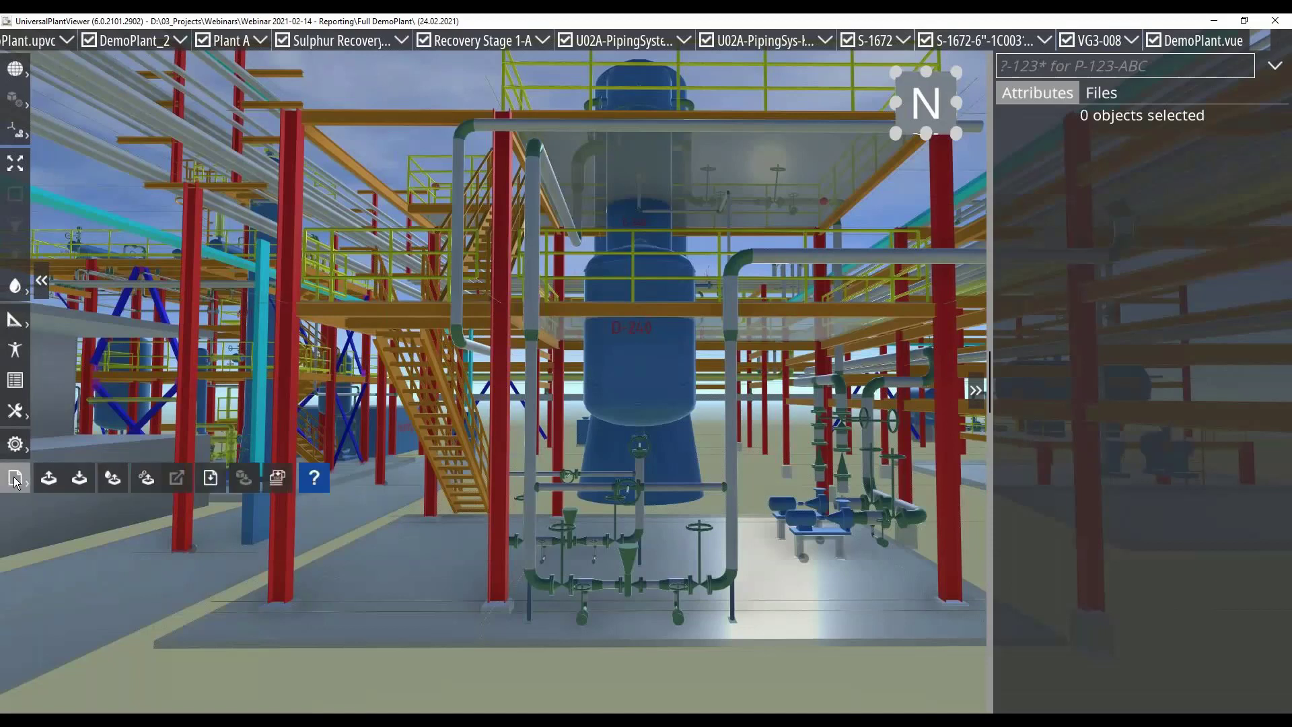
left_click(211, 479)
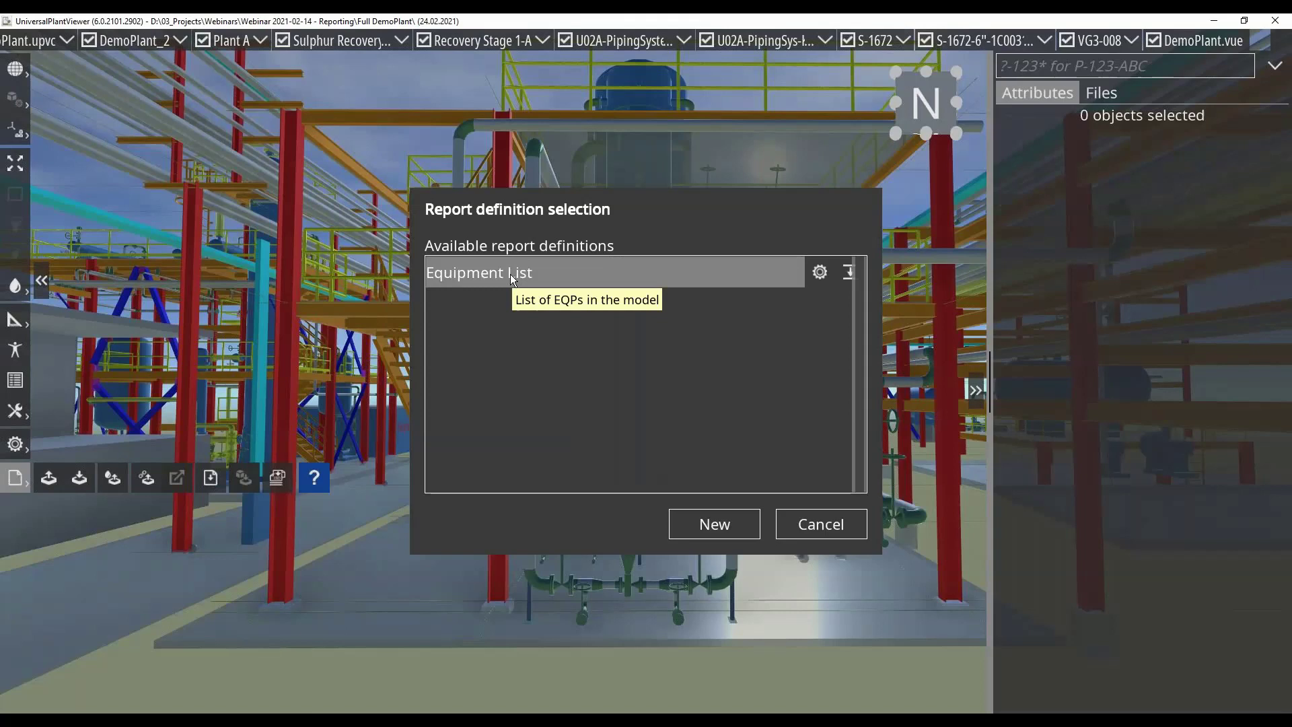
double_click(511, 274)
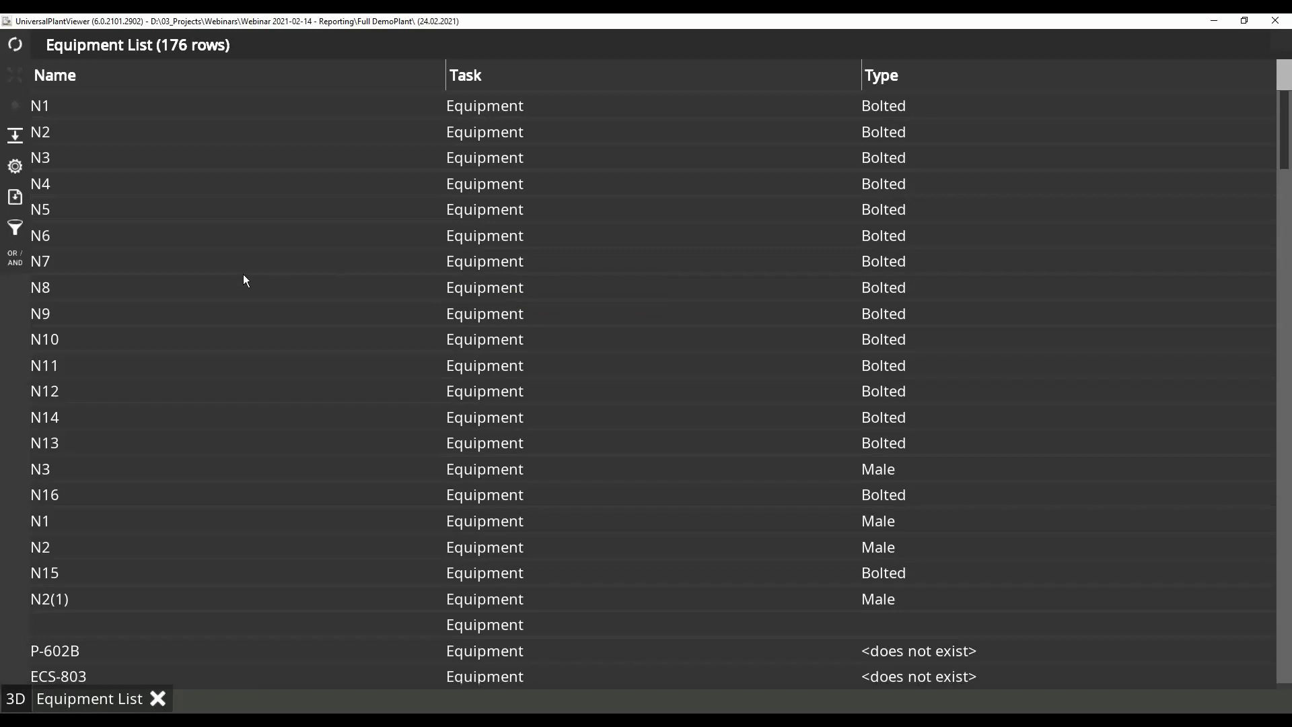
left_click(15, 196)
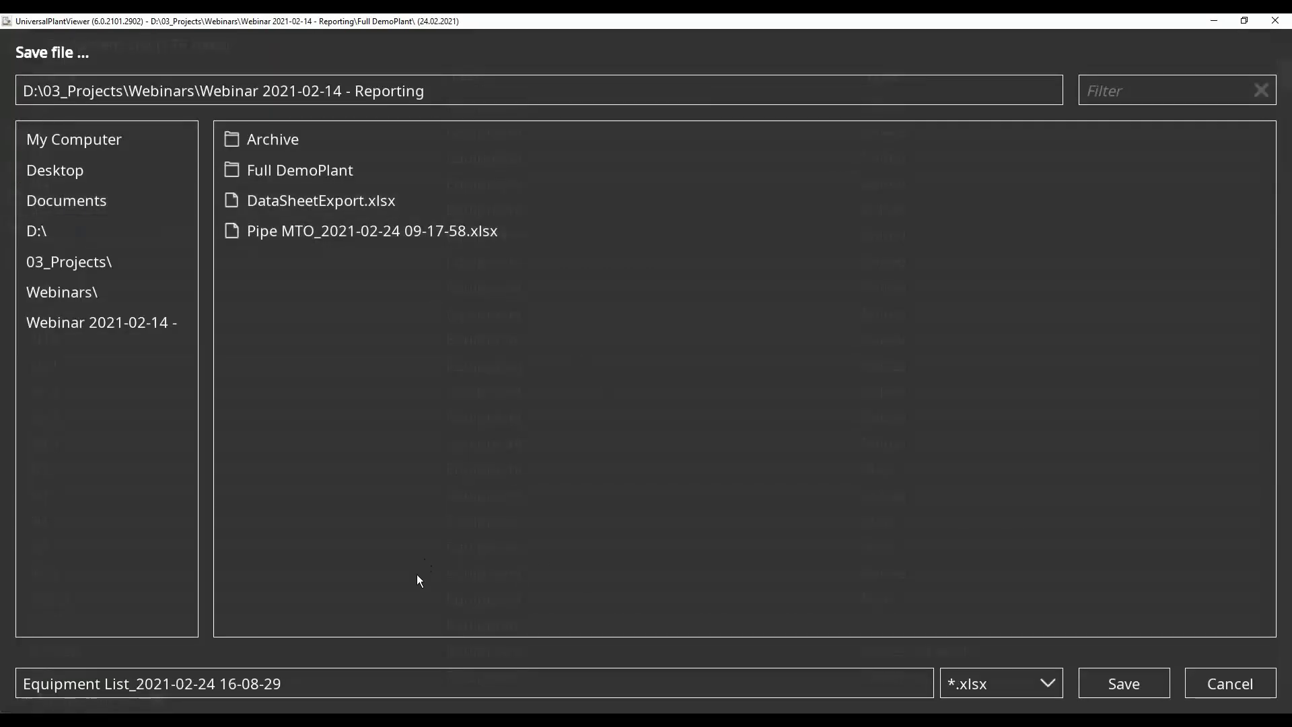
left_click(1148, 685)
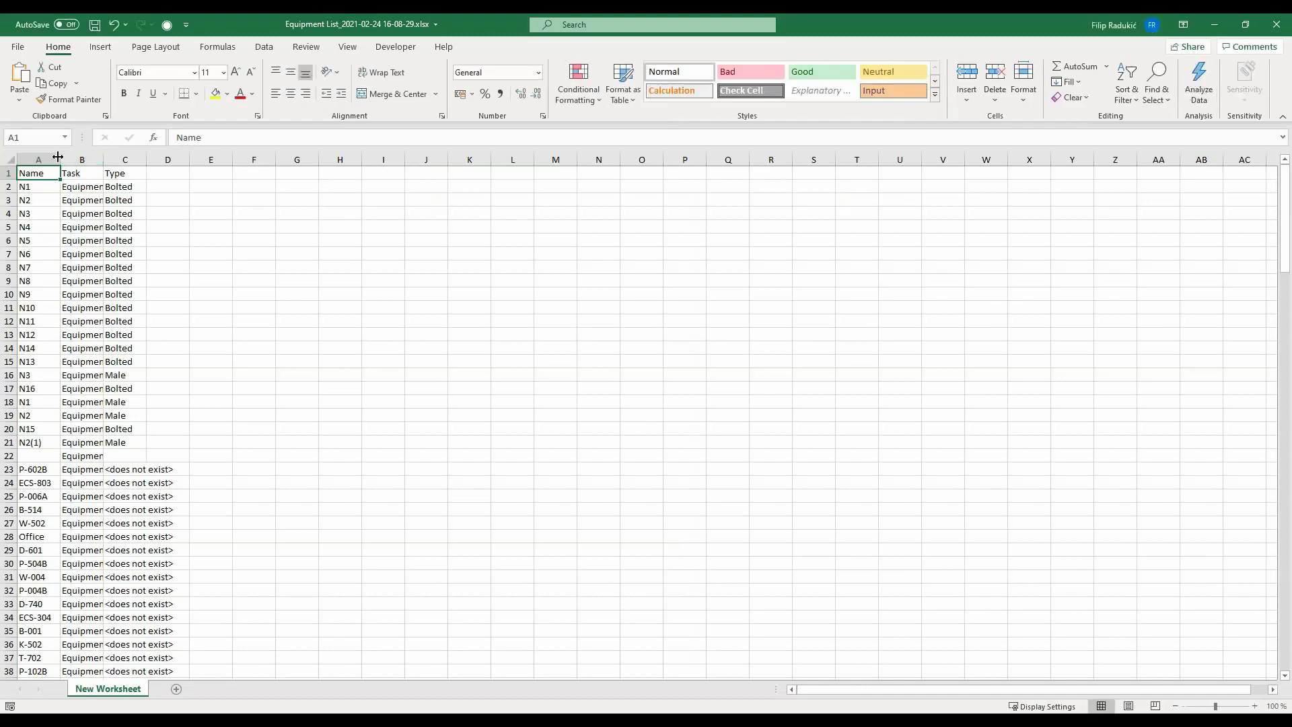
Widen column A to fit the equipment names, then close Equipment List without saving.
left_click_drag(60, 159, 234, 159)
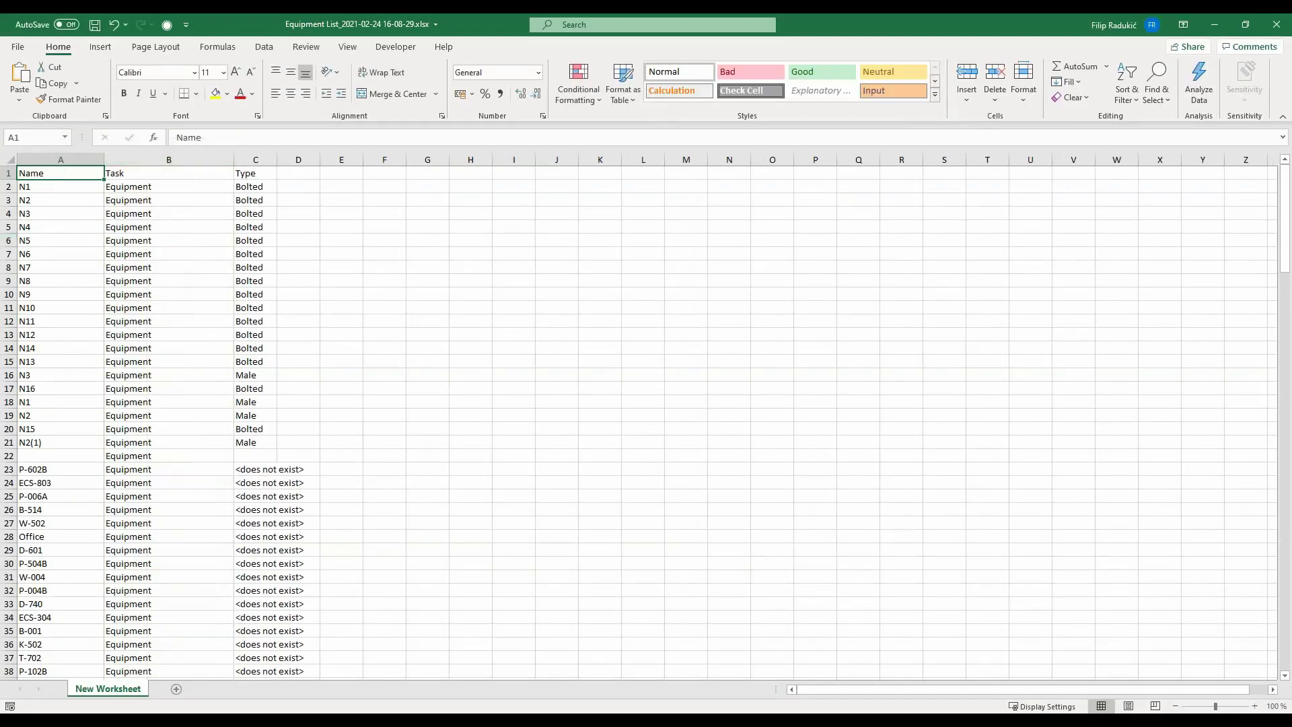
scroll(393, 445, "down", 20)
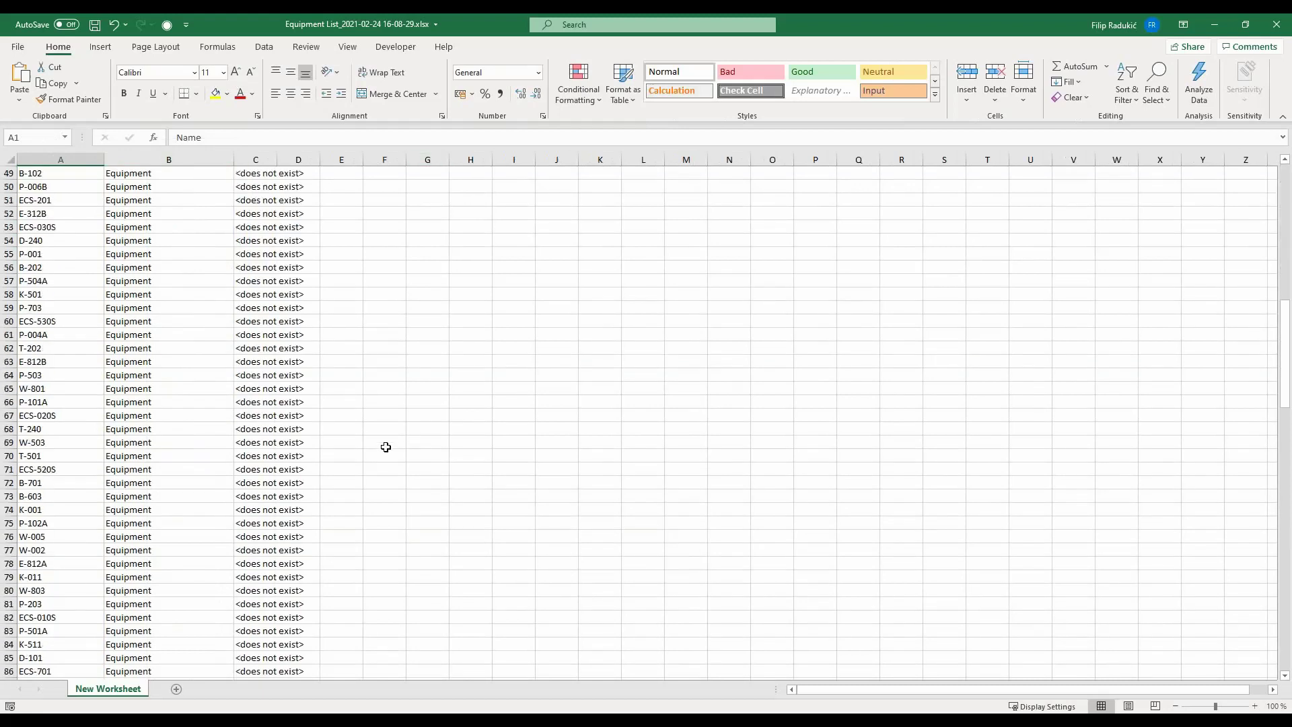
scroll(386, 447, "down", 20)
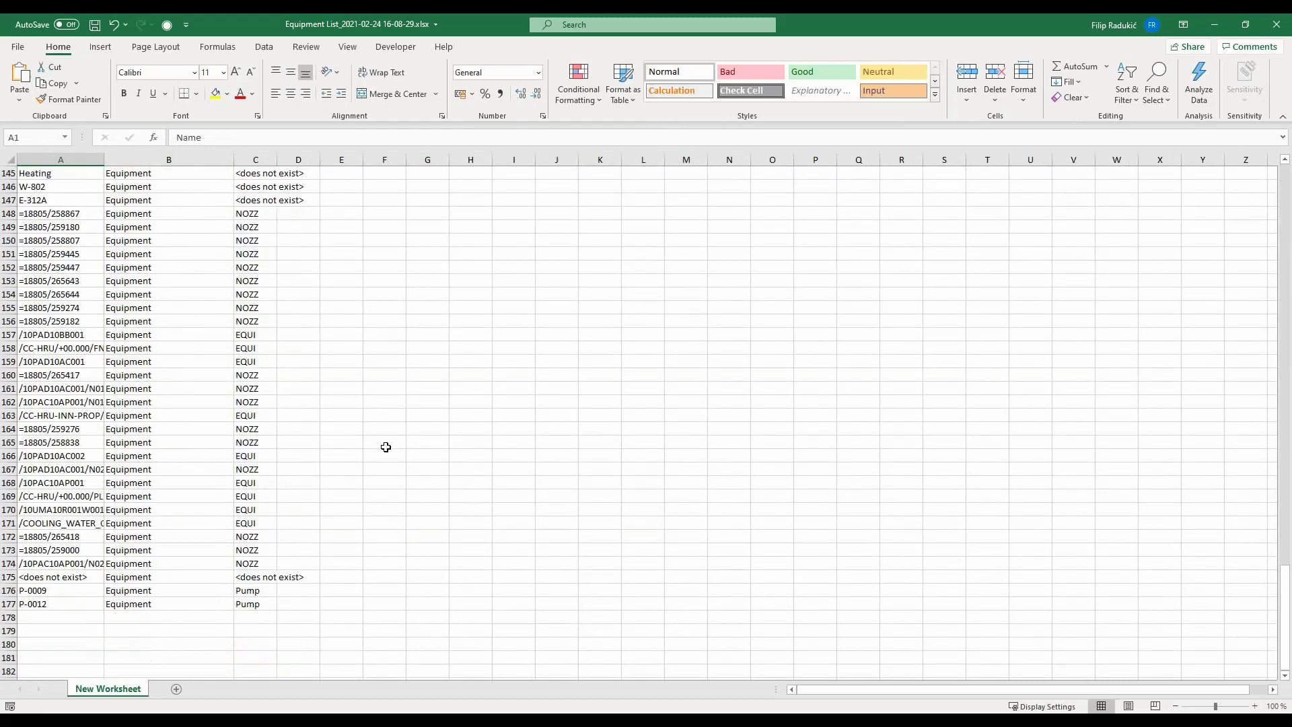
left_click(1278, 26)
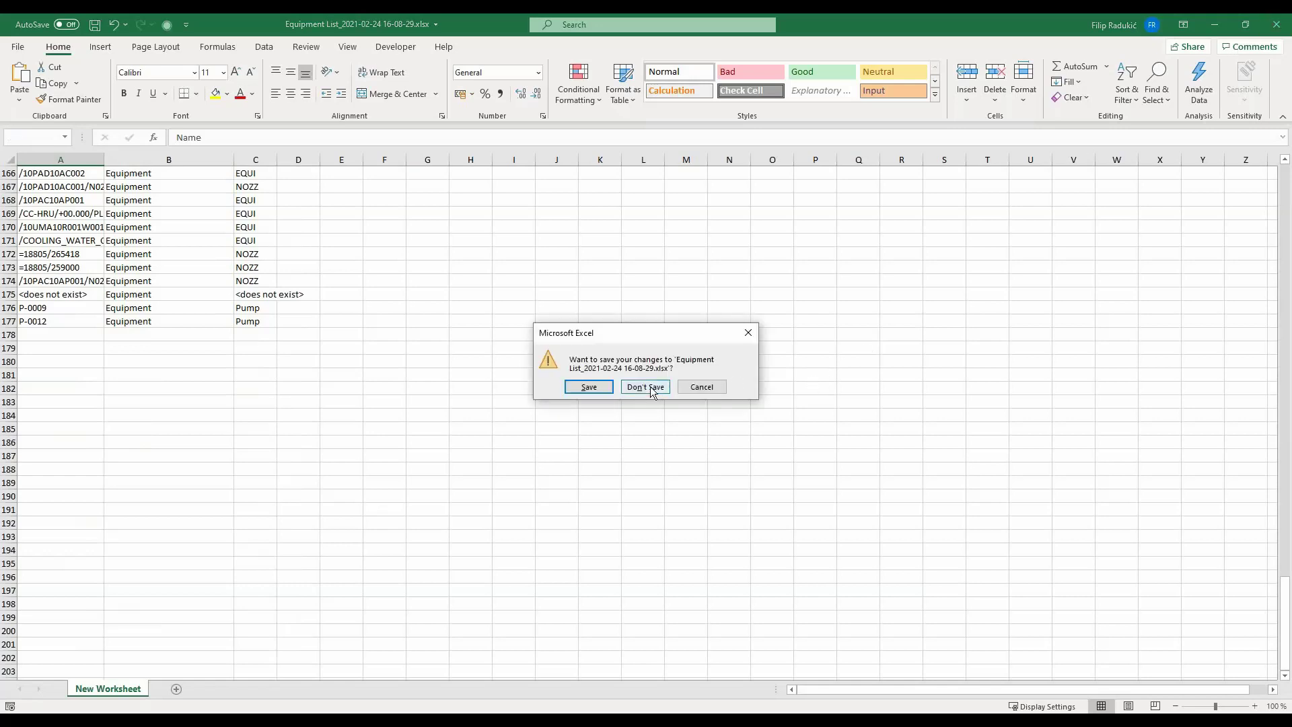
left_click(652, 390)
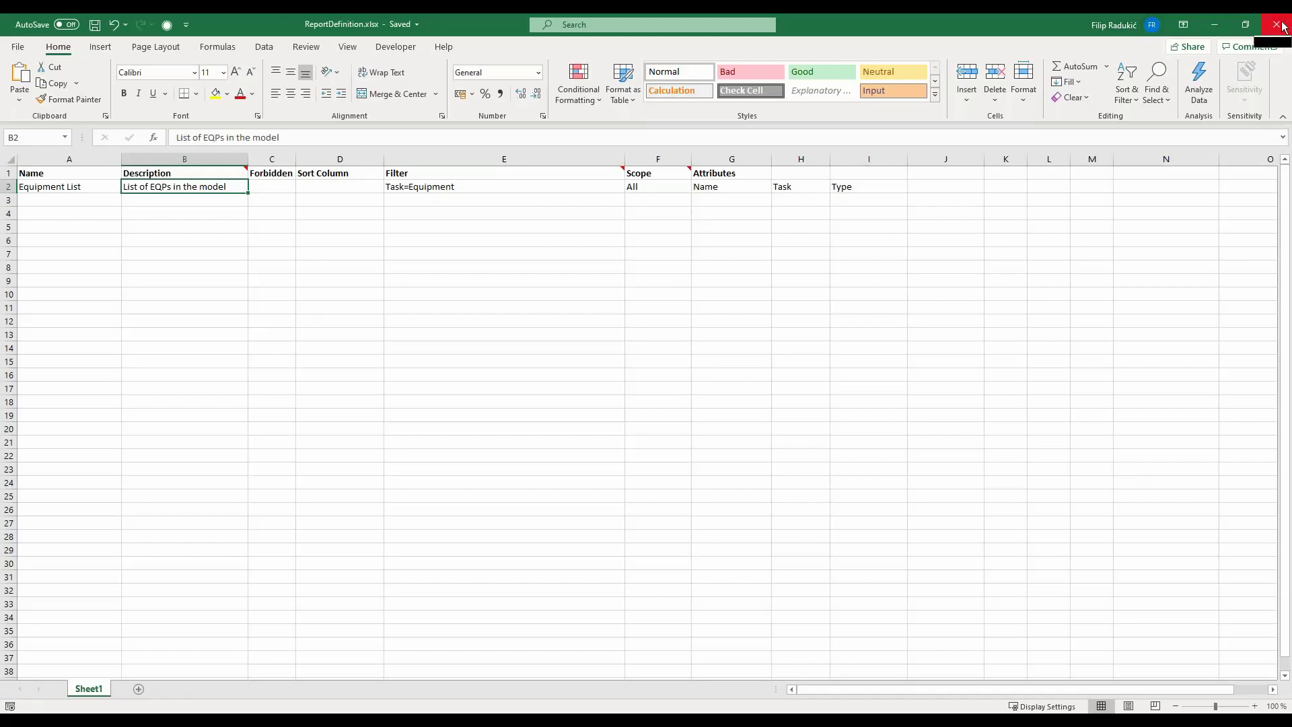
Close ReportDefinition.xlsx, exiting Excel.
left_click(1281, 25)
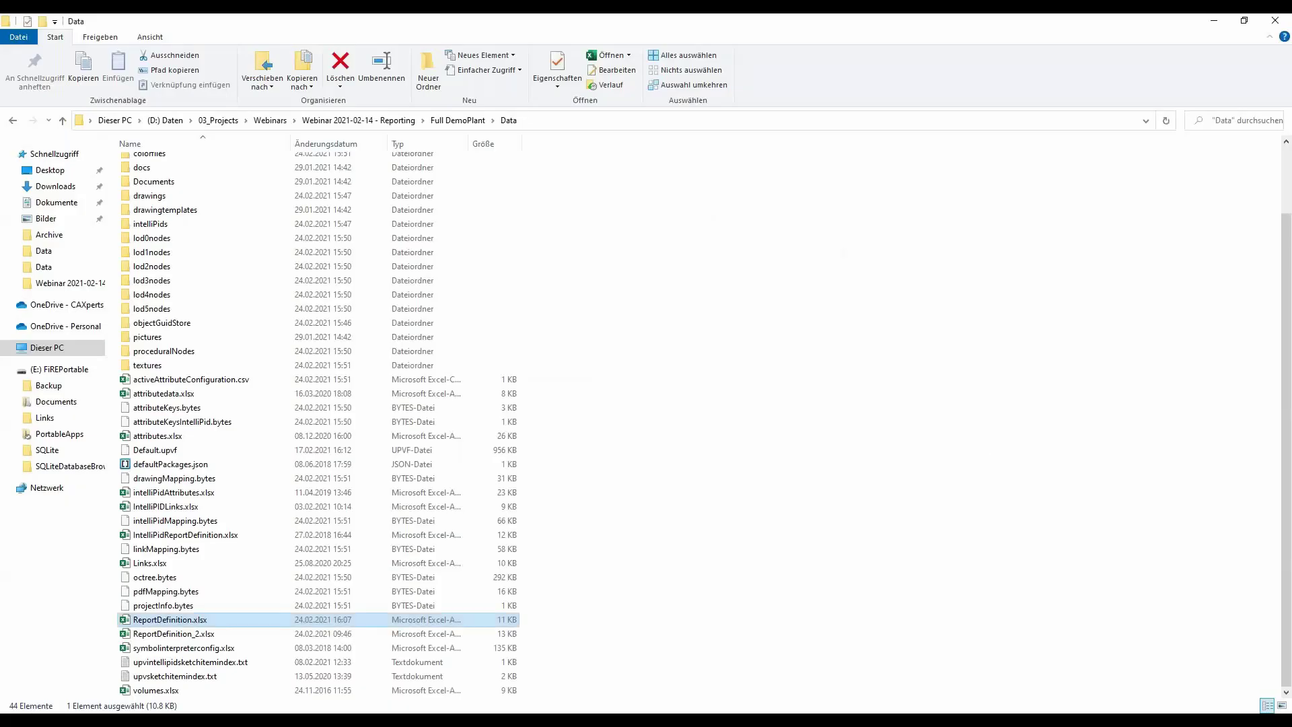
Rename ReportDefinition.xlsx to ReportDefinition_simple.xlsx.
left_click(202, 620)
type("_simple")
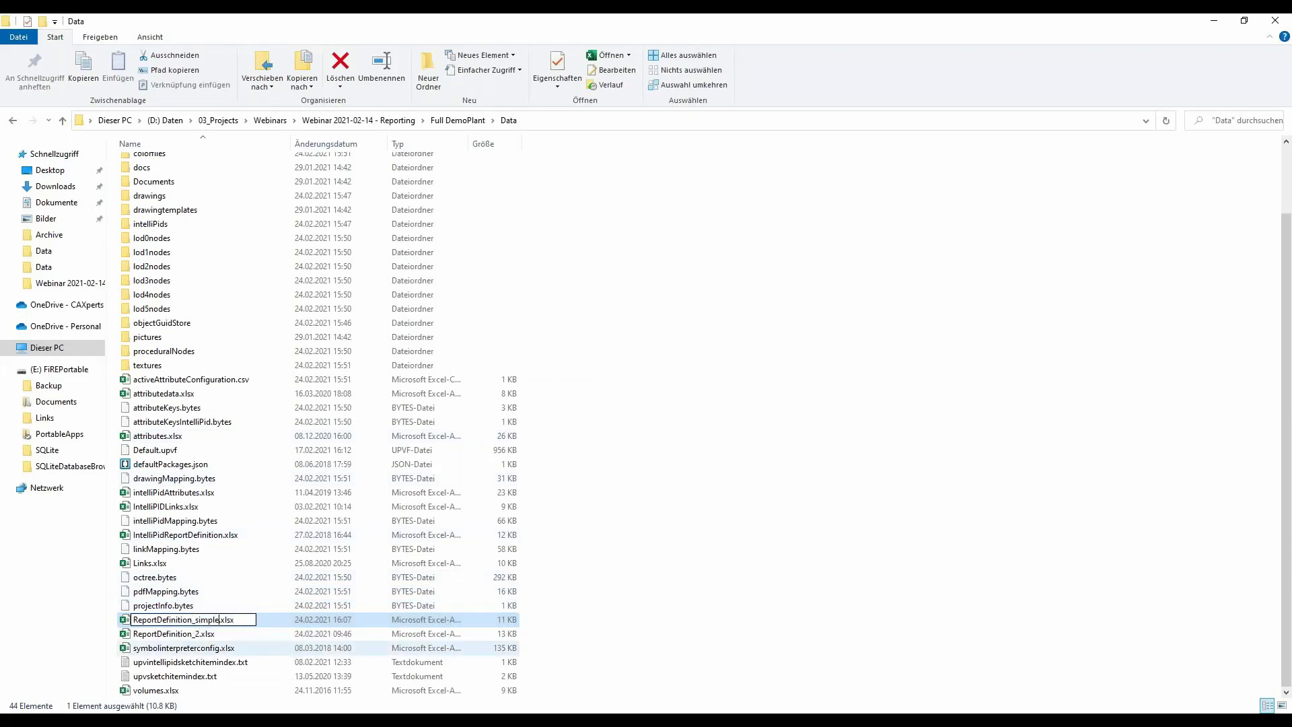
key("Return")
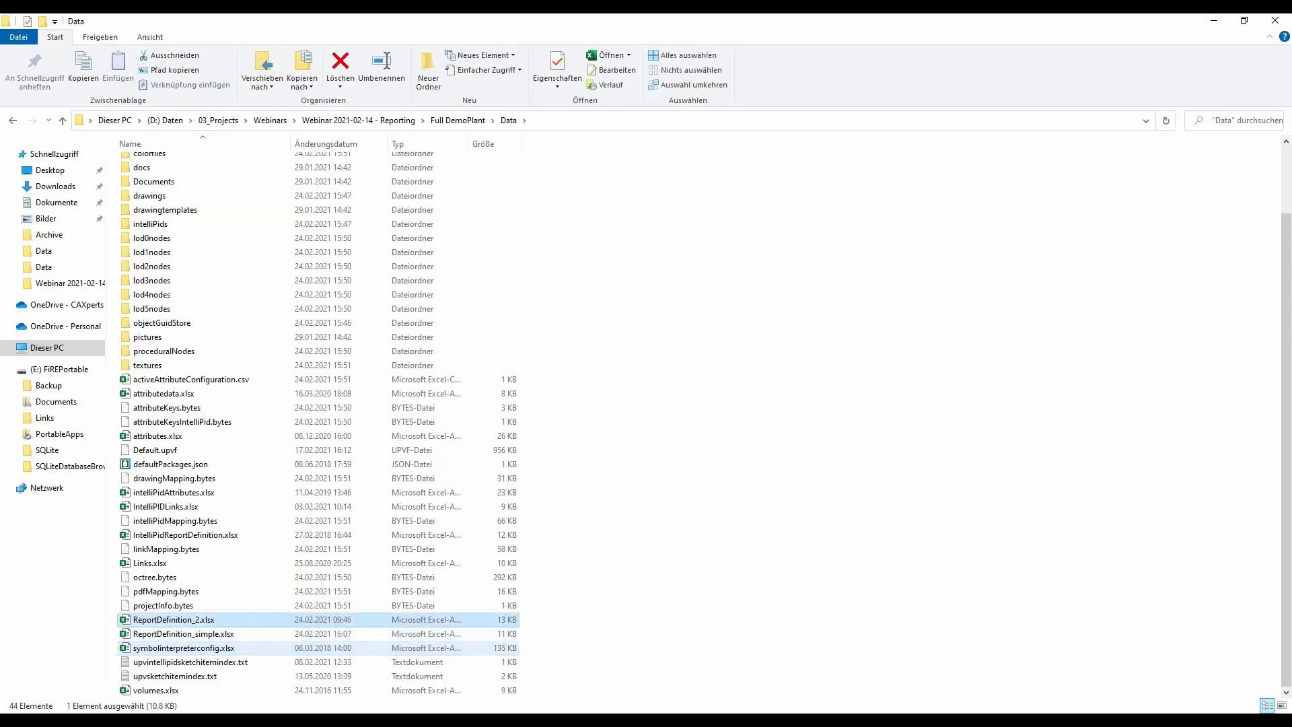
Rename ReportDefinition_2.xlsx to ReportDefinition.xlsx by removing the _2 suffix.
key("F2")
key("Home")
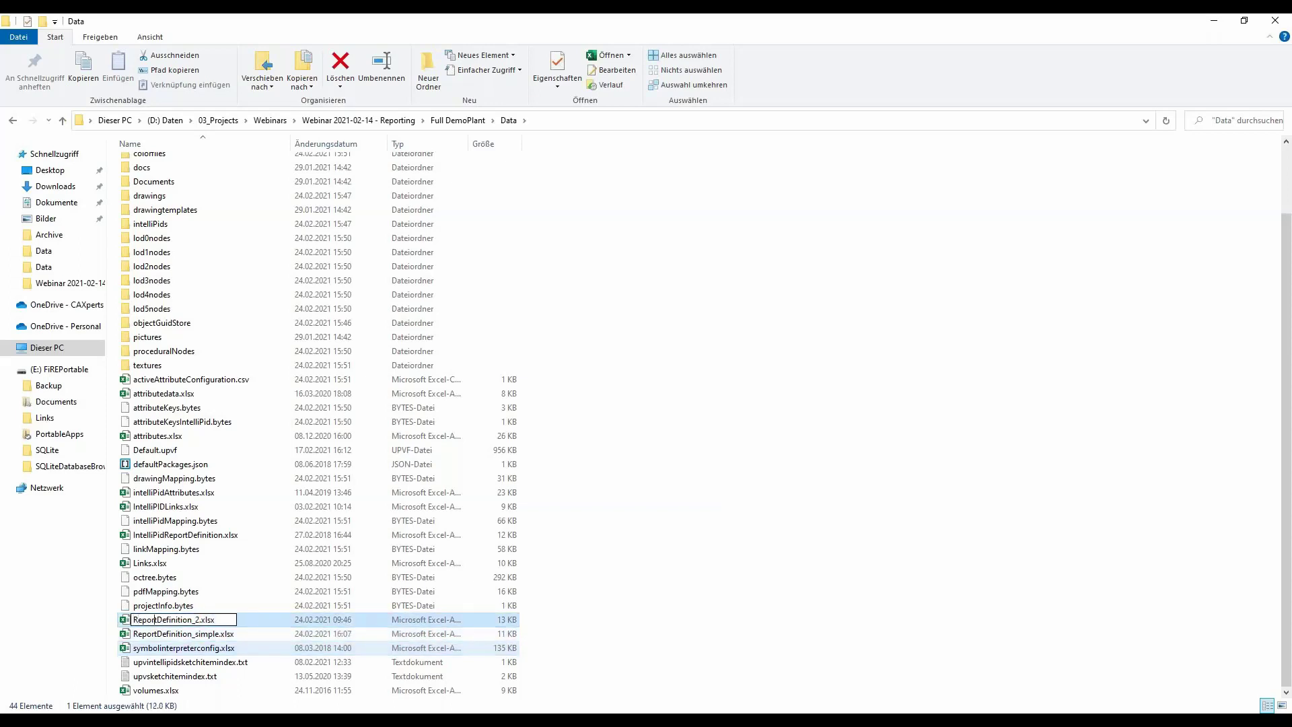
left_click(178, 619)
key("Delete")
key("Delete")
key("Return")
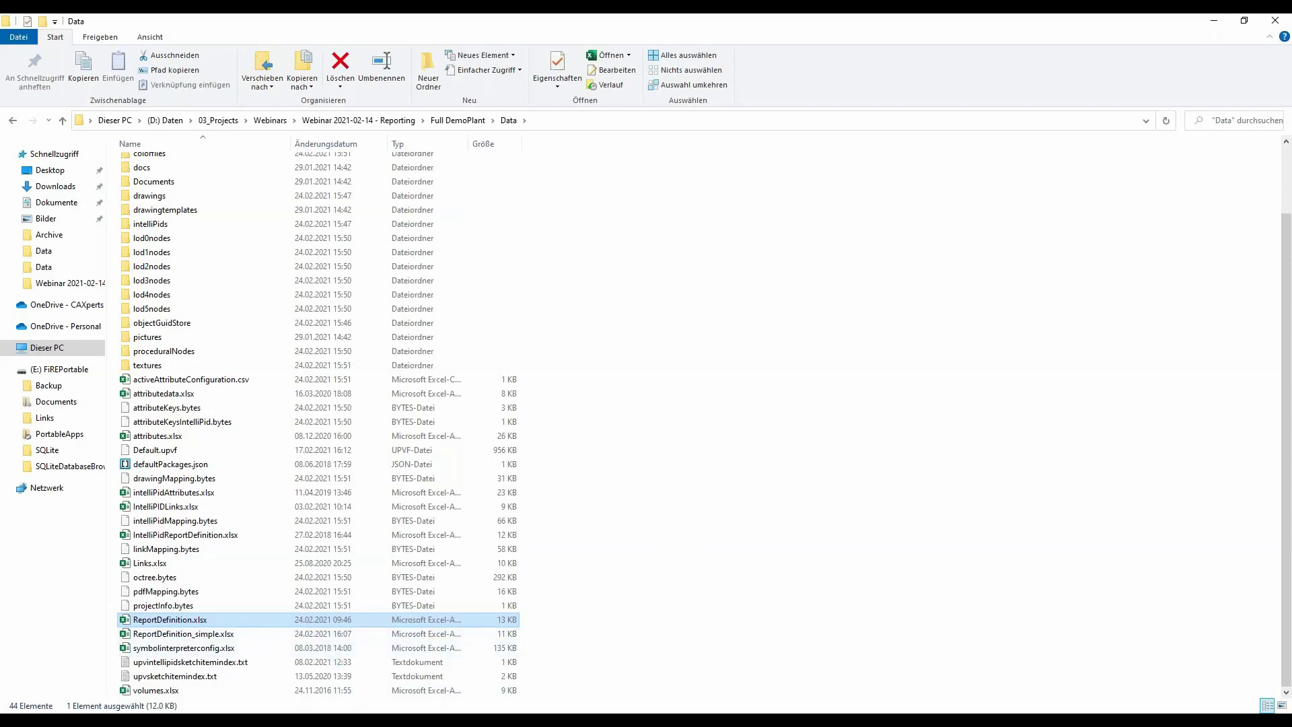
Back in UPV, close the Equipment List tab and generate Pipe MTO from the report definitions.
key("alt+Tab")
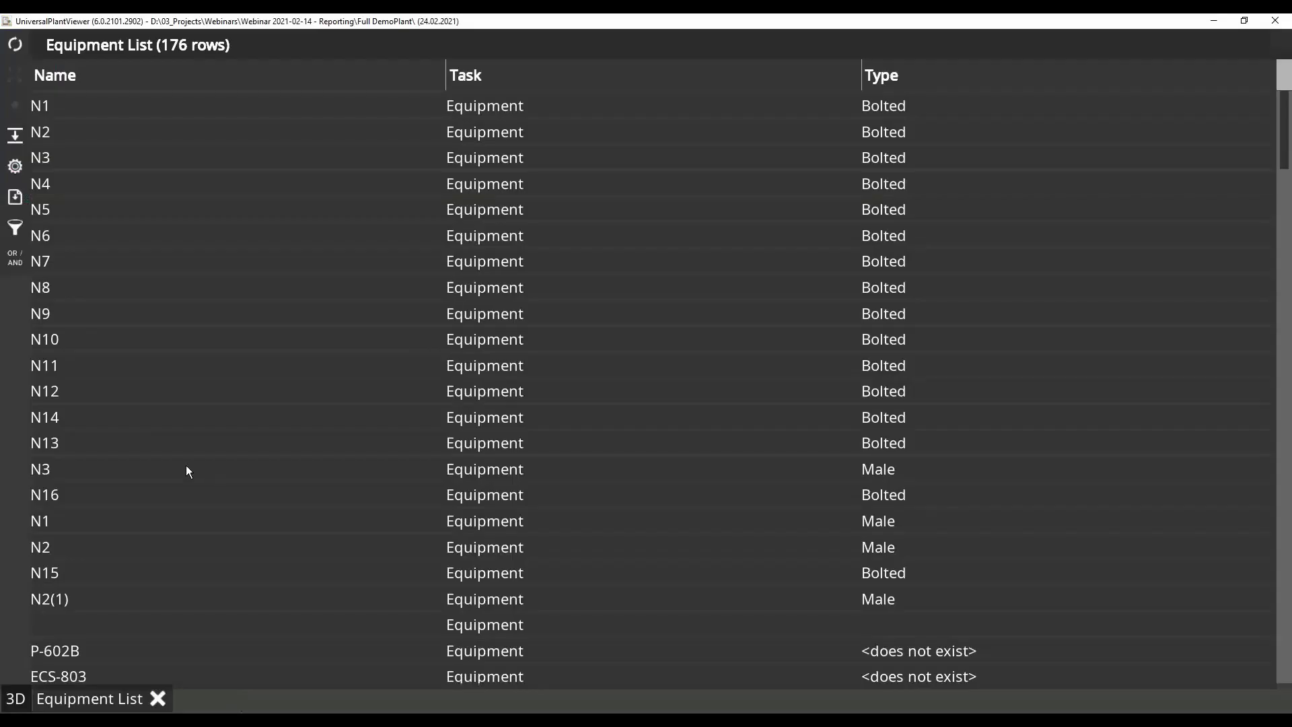
left_click(159, 698)
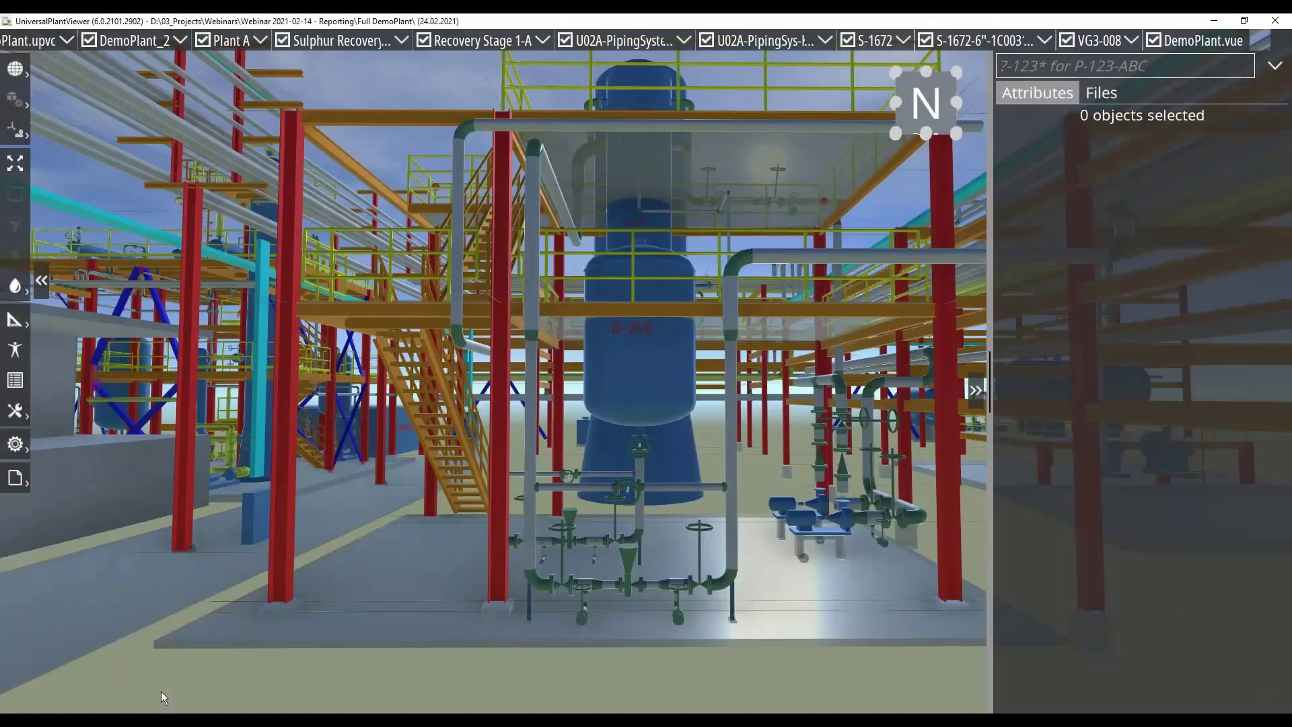
left_click(14, 478)
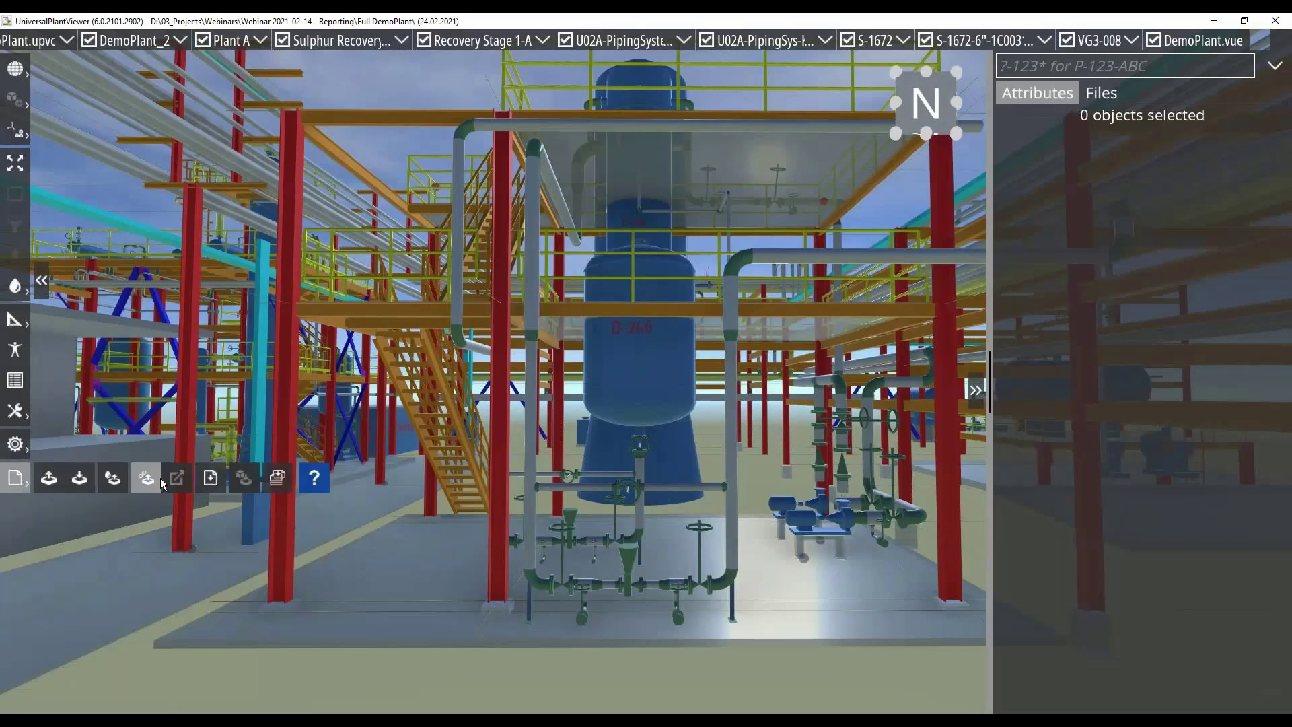
left_click(209, 476)
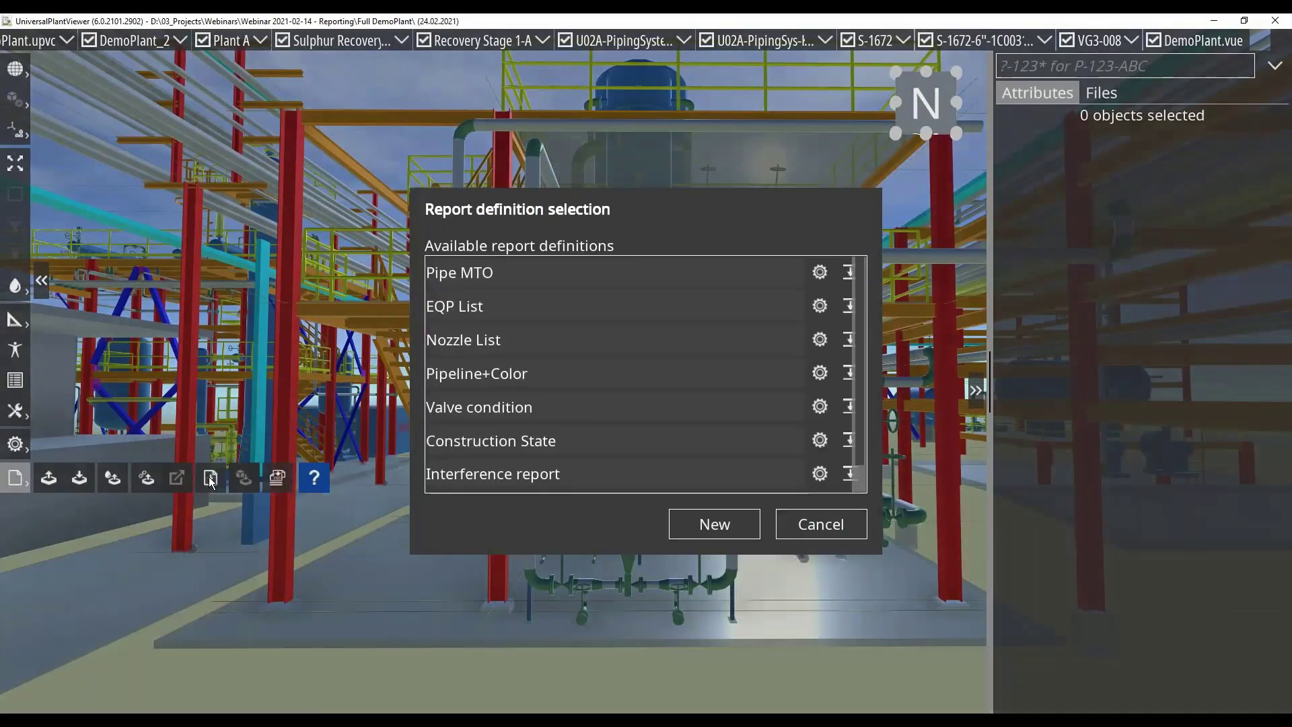
scroll(586, 362, "down", 1)
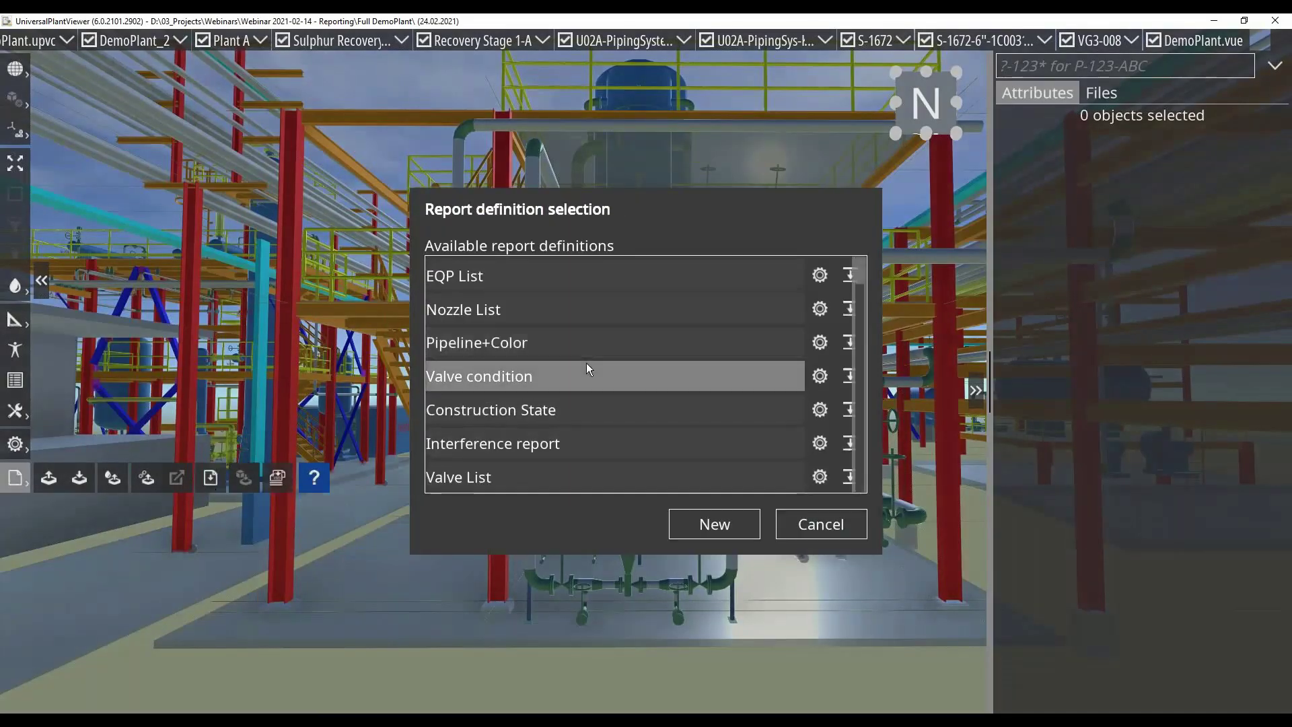
scroll(559, 450, "up", 1)
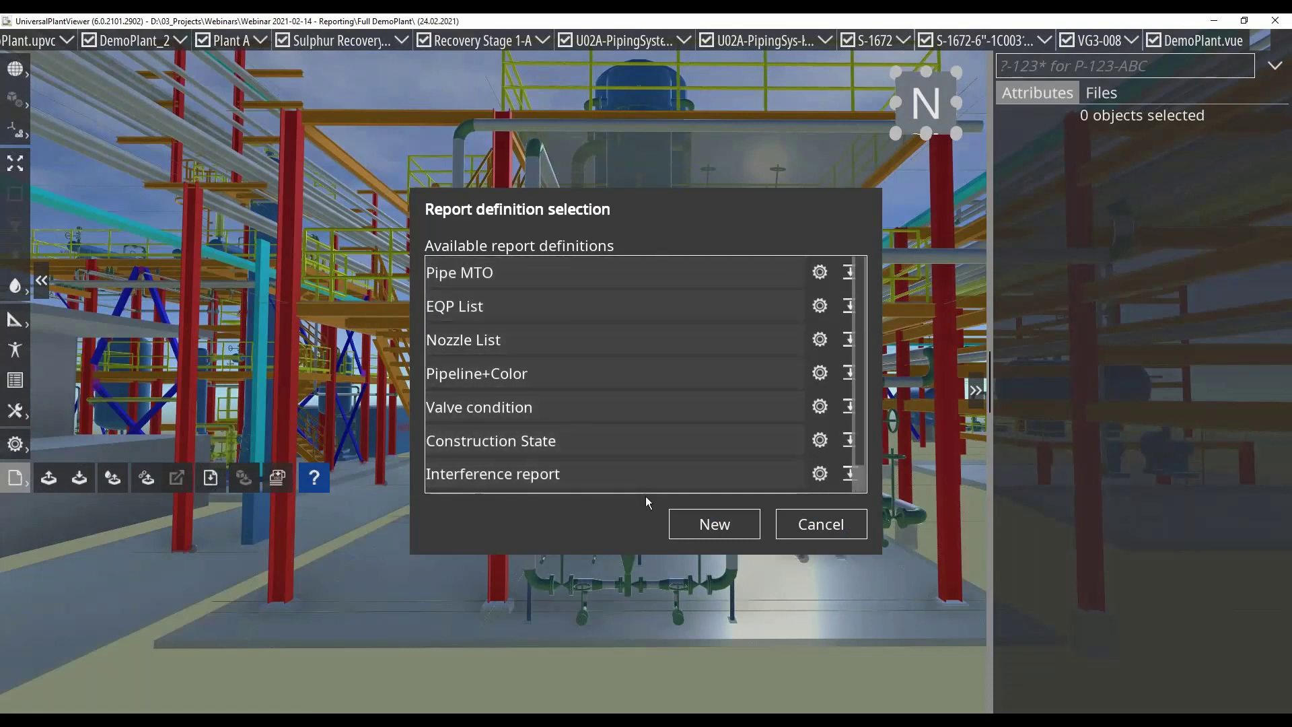
left_click(604, 272)
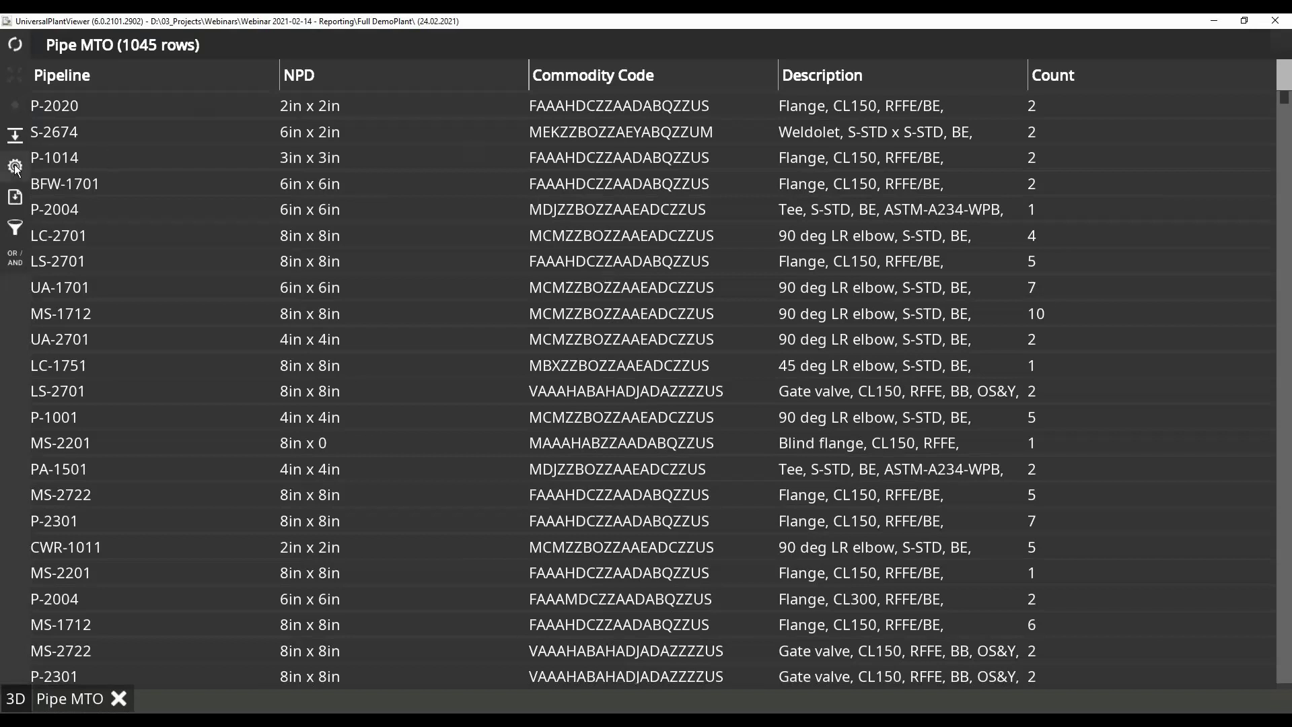
Scroll the Pipe MTO available attributes, cancel unchanged, and reopen the report definition list.
scroll(458, 454, "down", 15)
scroll(451, 455, "down", 6)
scroll(450, 453, "down", 12)
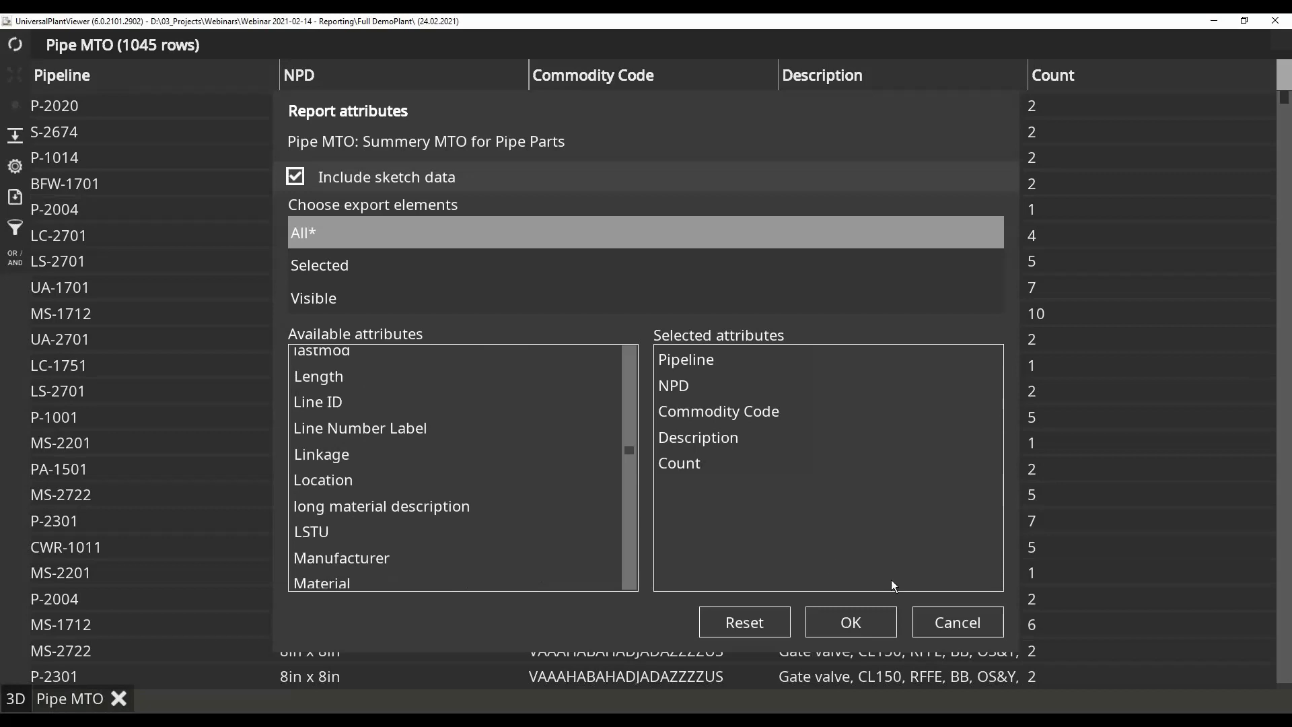
left_click(958, 622)
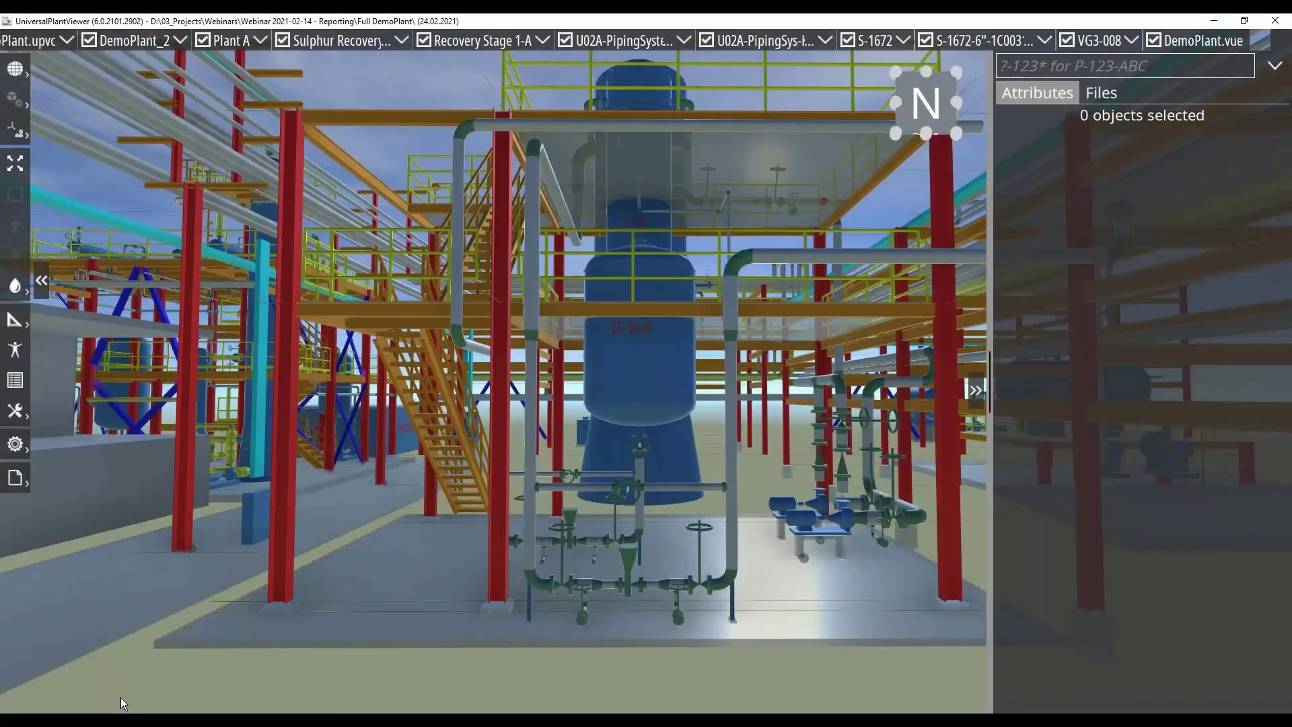
left_click(16, 477)
left_click(210, 477)
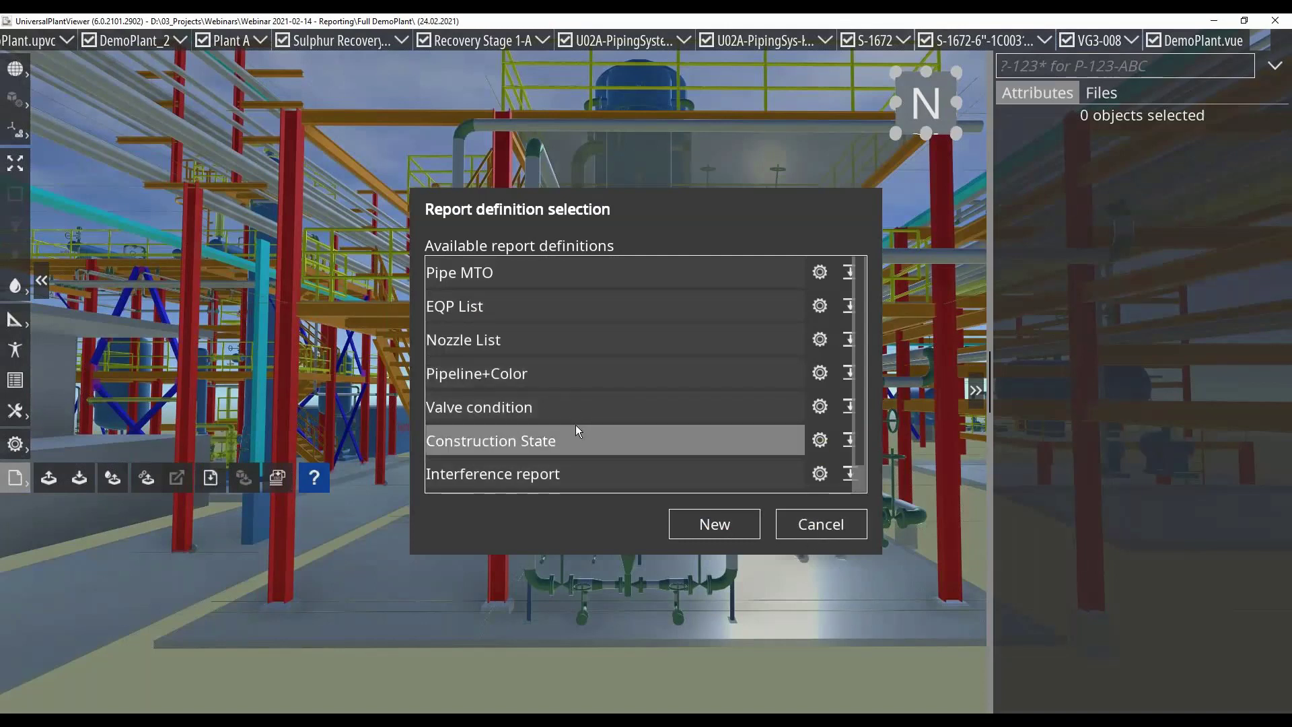
Generate the Valve condition report and check VL2-002's Condition choices without changing them.
left_click(545, 407)
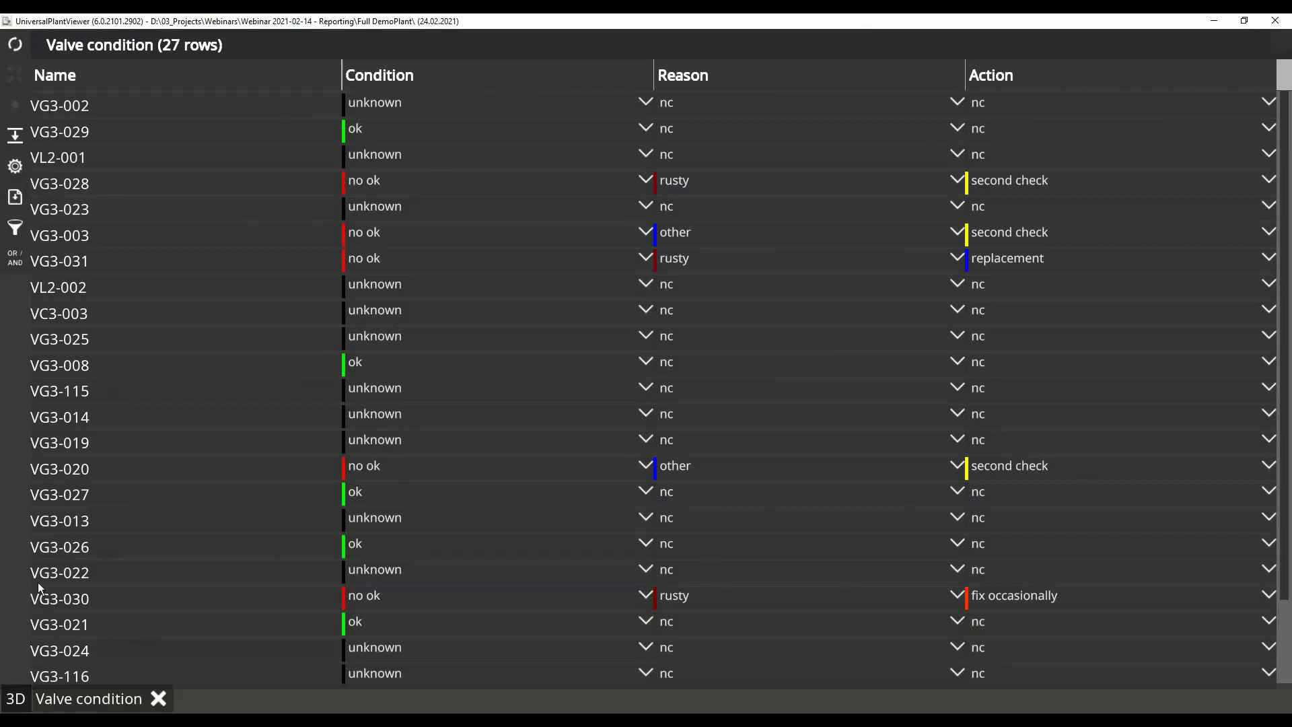
left_click(381, 291)
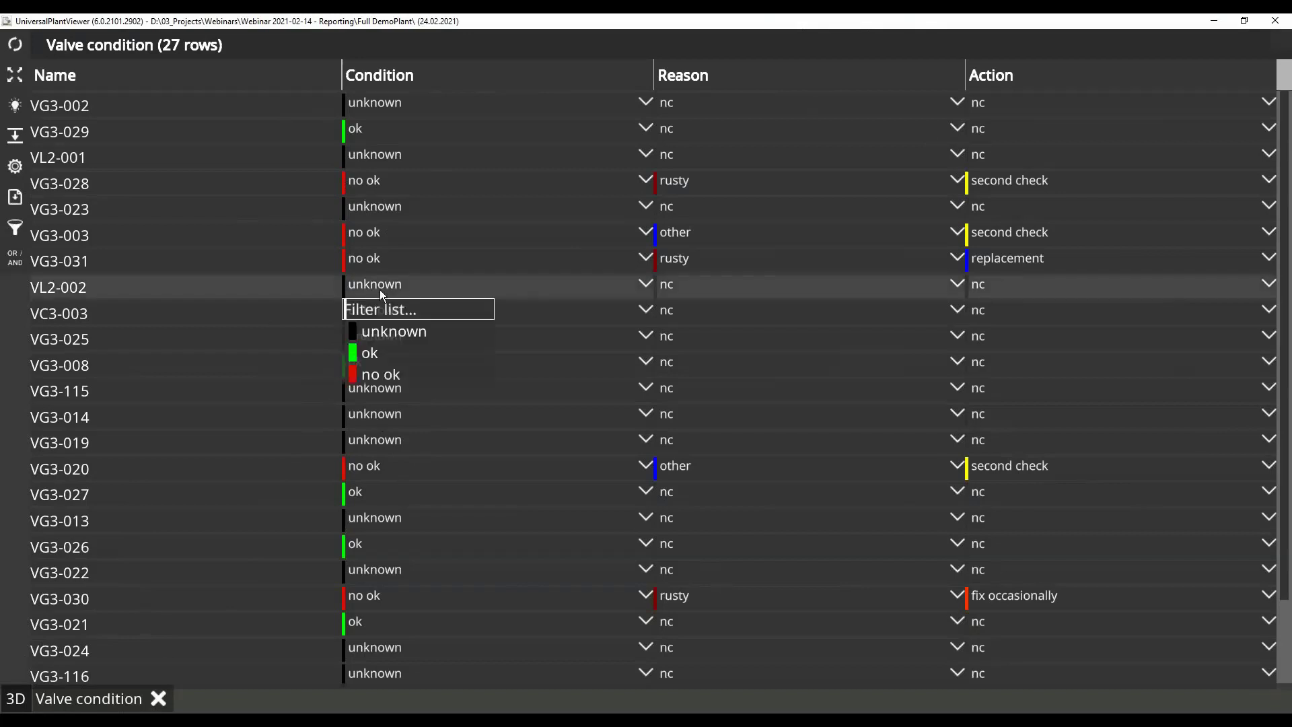
left_click(16, 78)
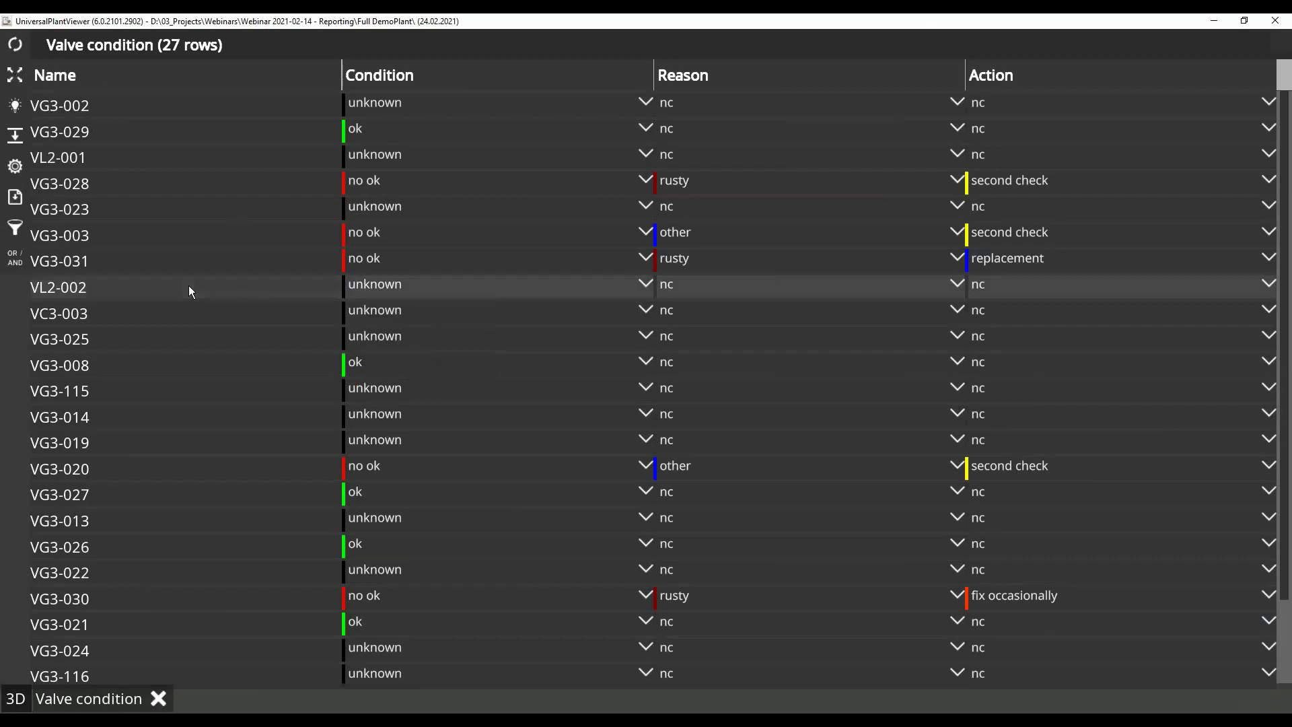
left_click(16, 78)
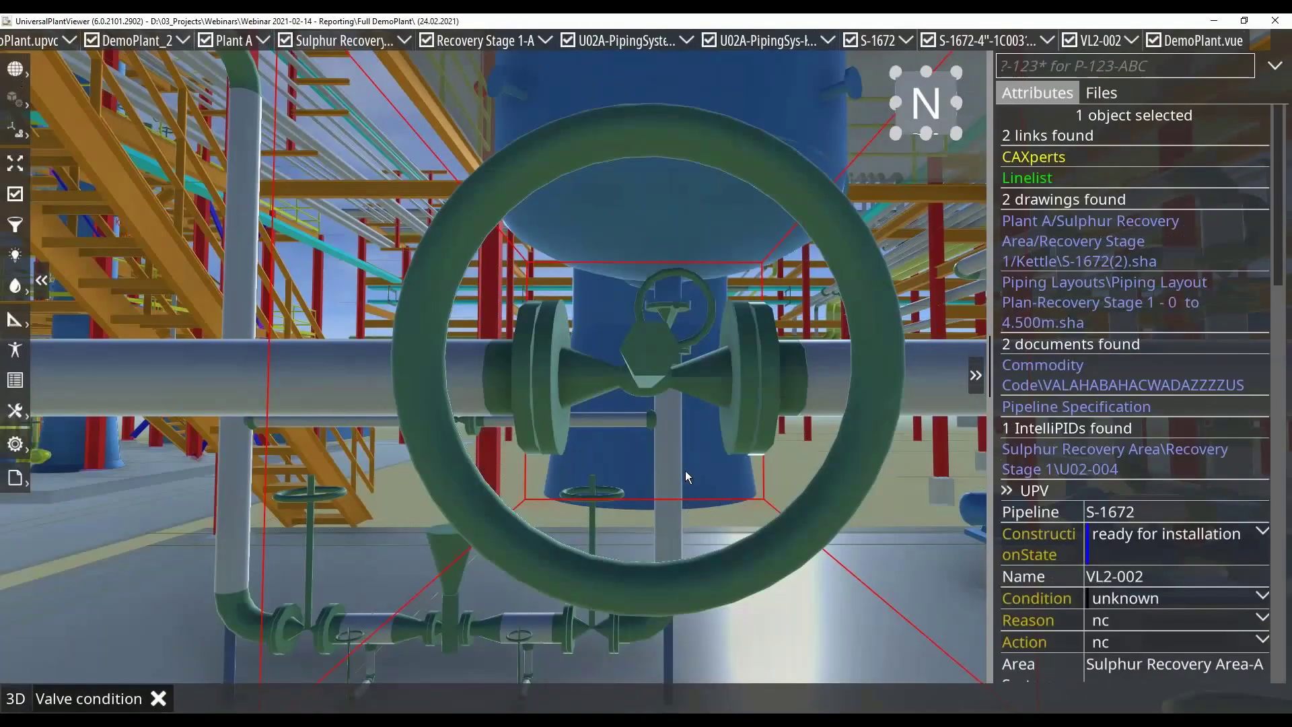
left_click_drag(685, 471, 686, 491)
scroll(686, 492, "down", 3)
scroll(716, 461, "down", 2)
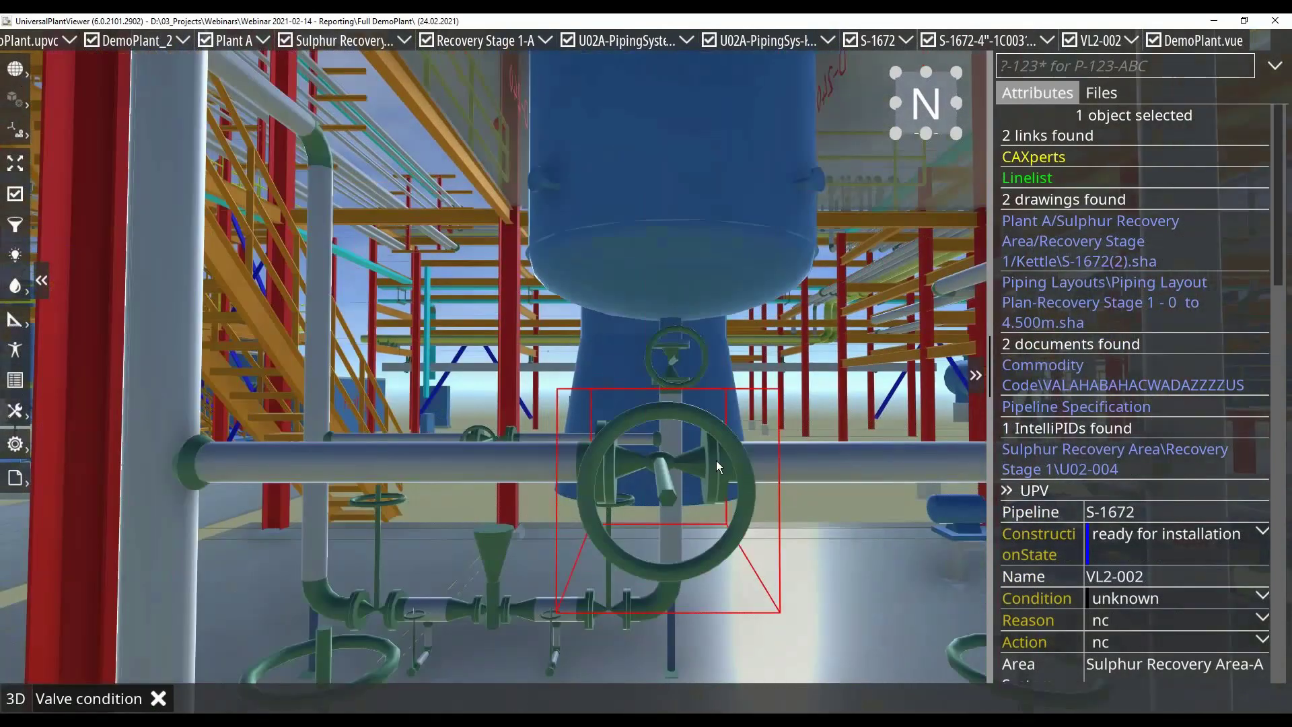
left_click_drag(706, 482, 774, 471)
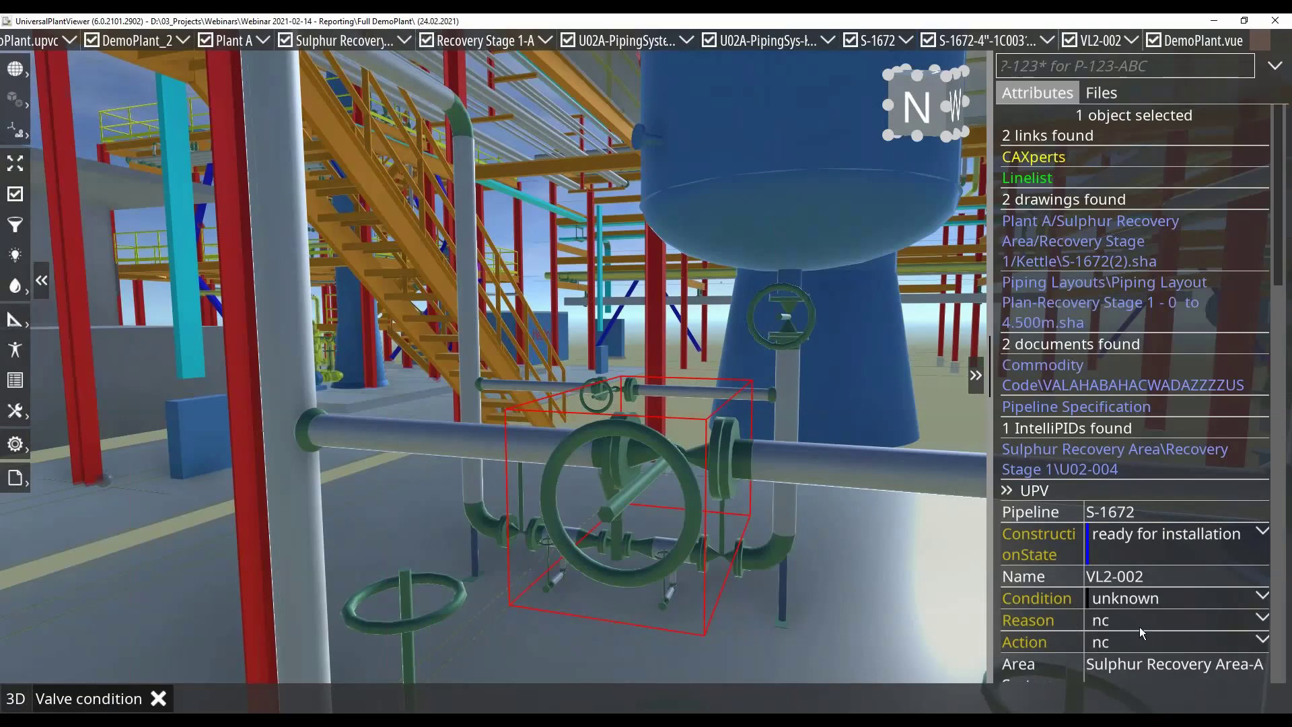
scroll(564, 453, "down", 5)
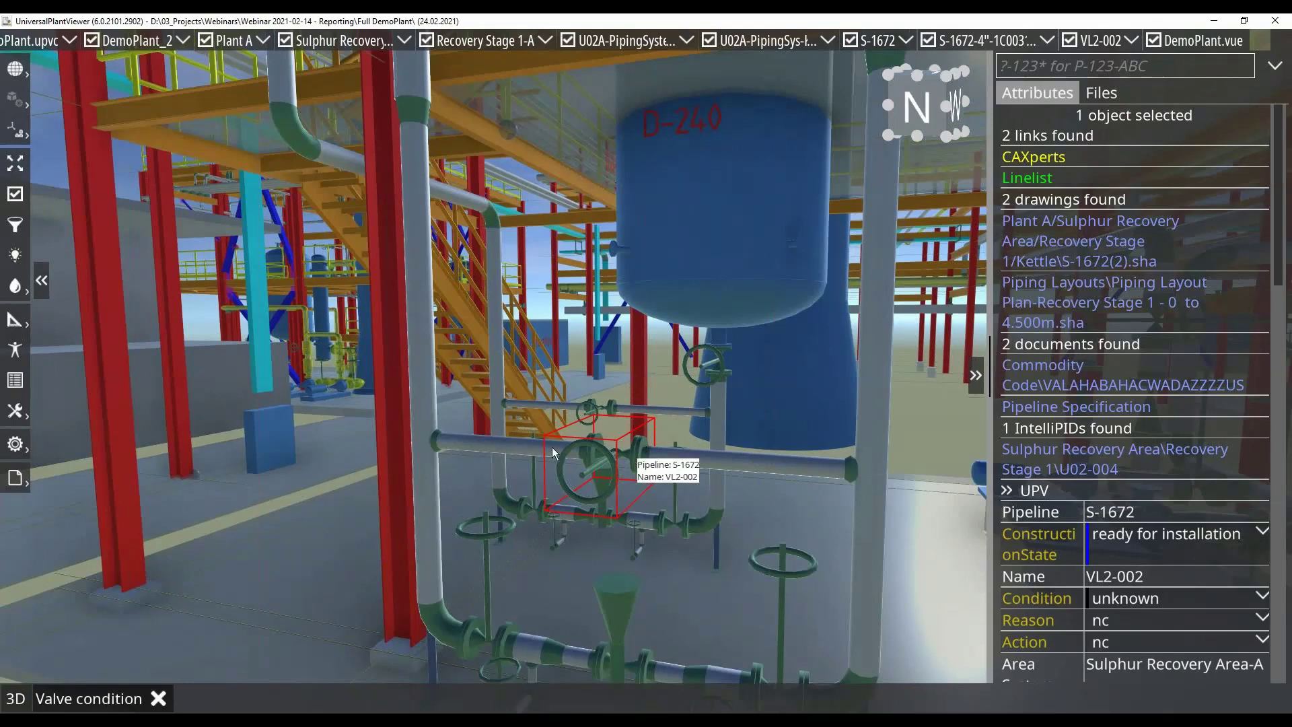
Sort valves by name, set VC3-002 and VC3-003 Condition to ok, and zoom to VC3-002.
left_click(92, 700)
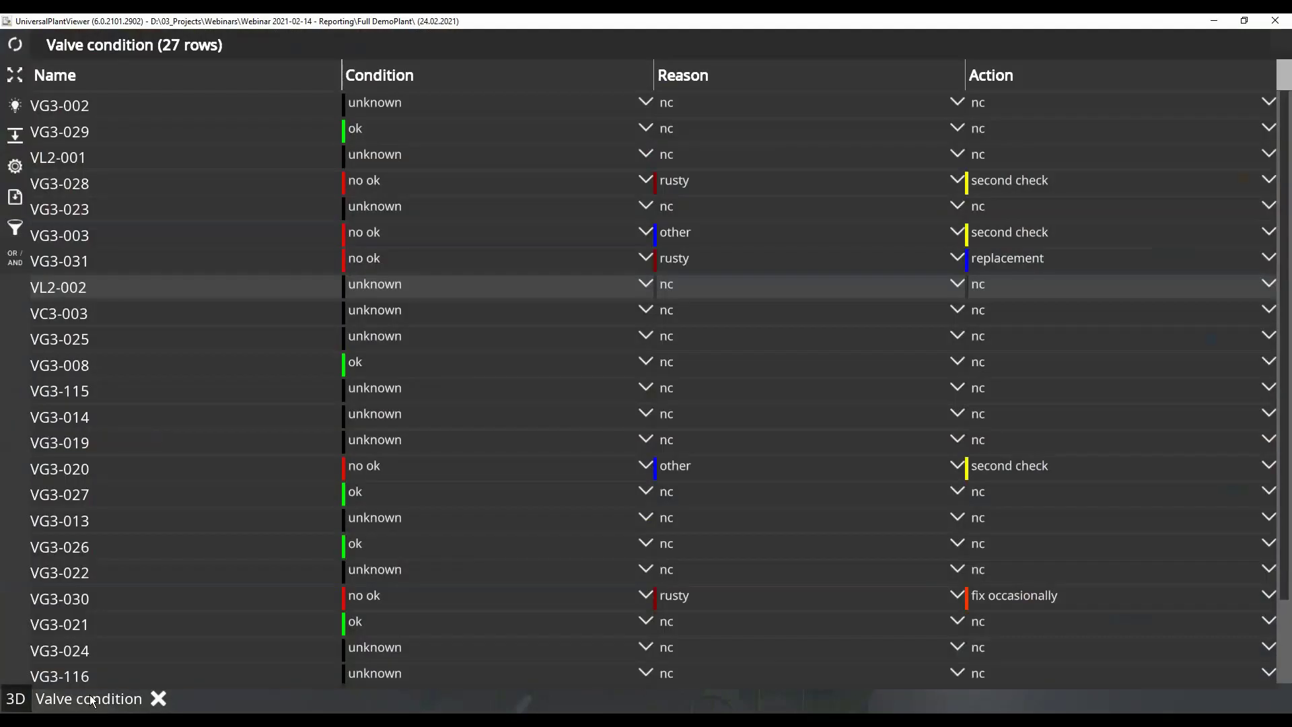
left_click(192, 79)
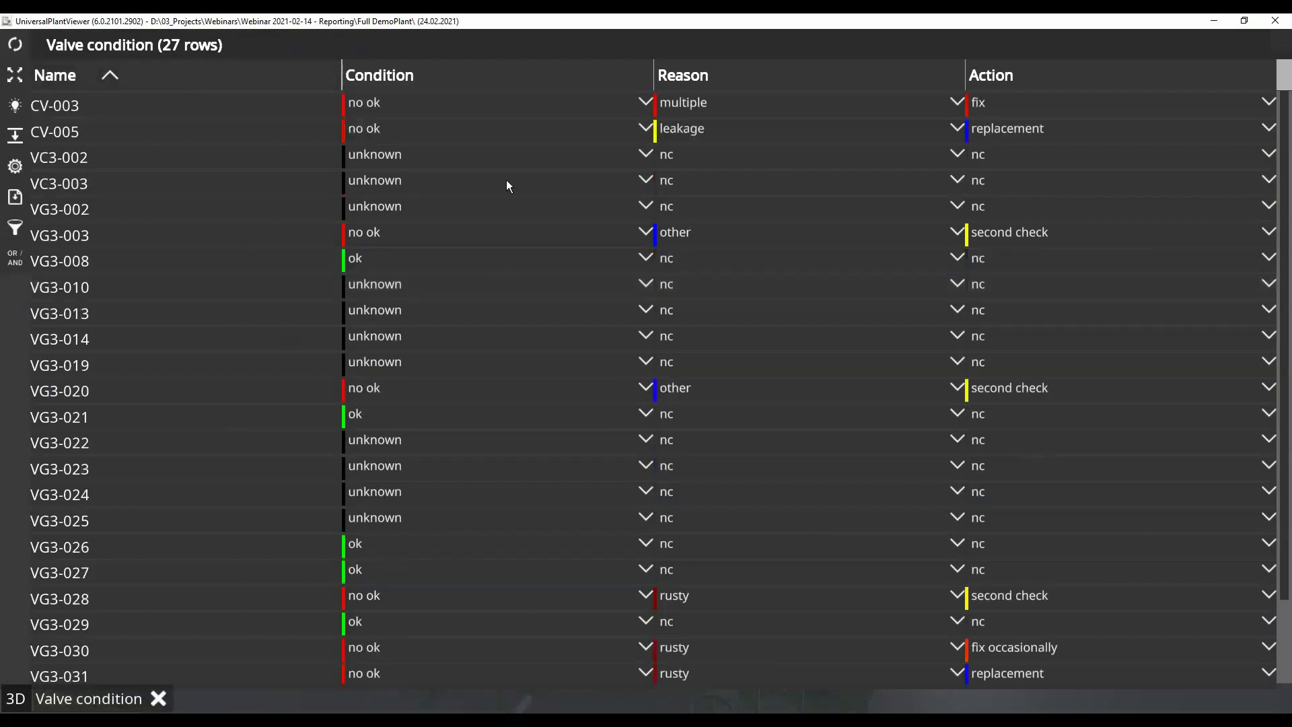
left_click(399, 152)
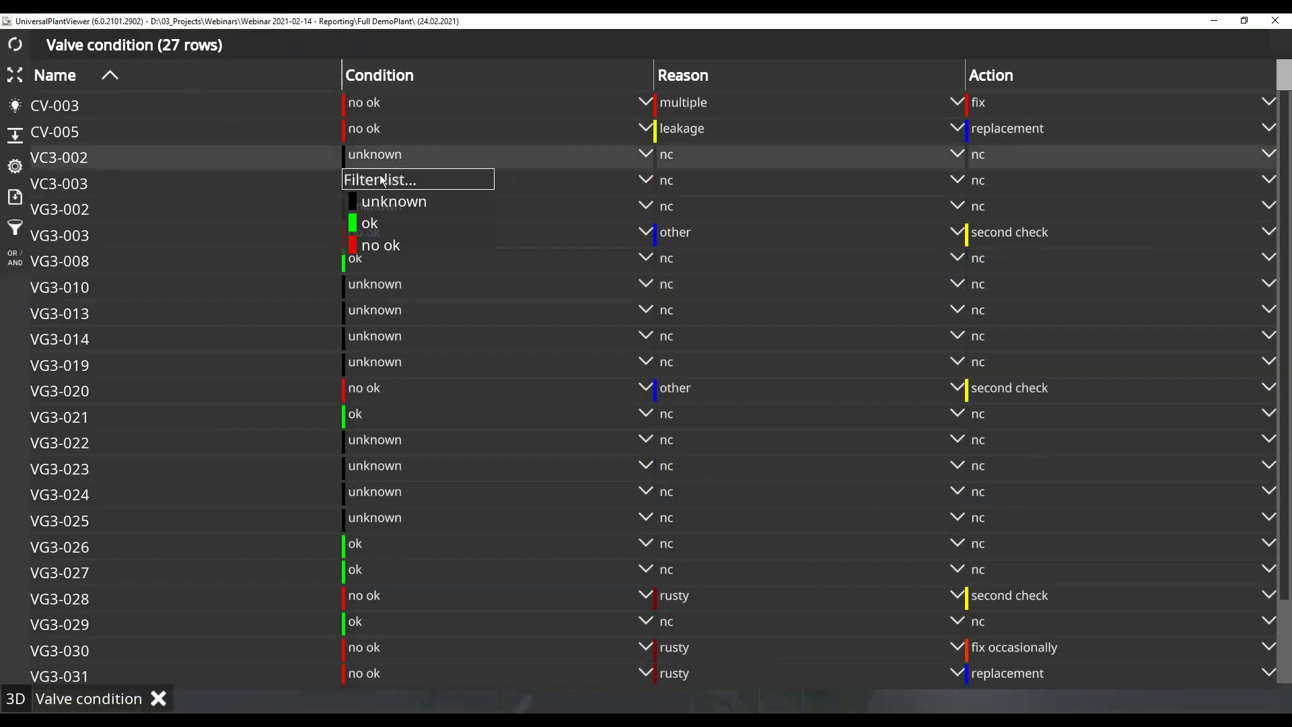
left_click(573, 181)
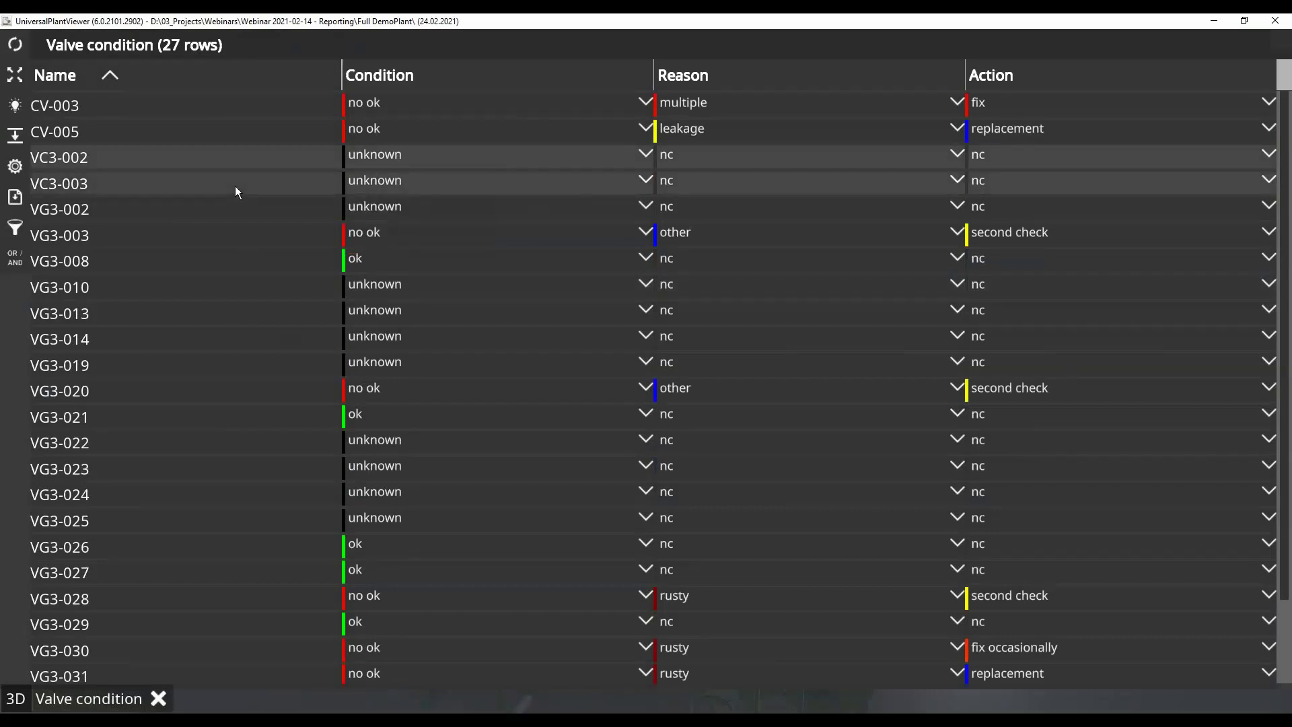
left_click(646, 154)
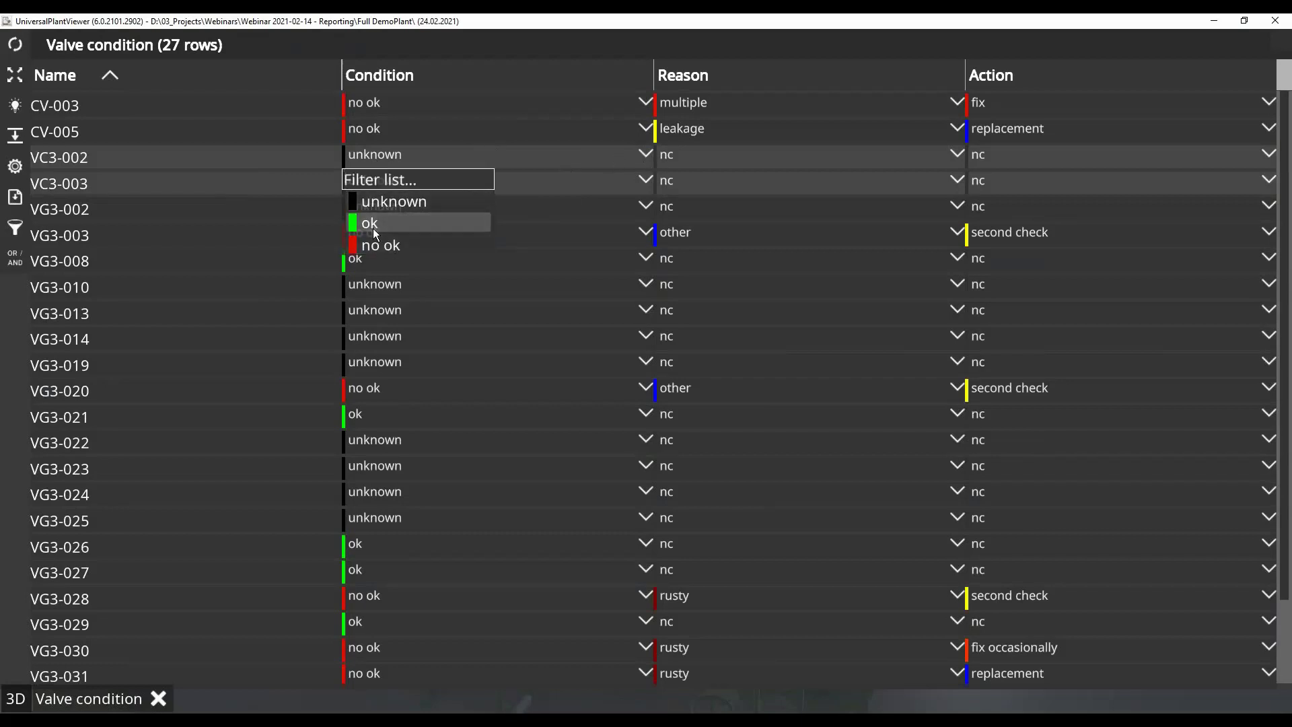
left_click(375, 225)
left_click(187, 157)
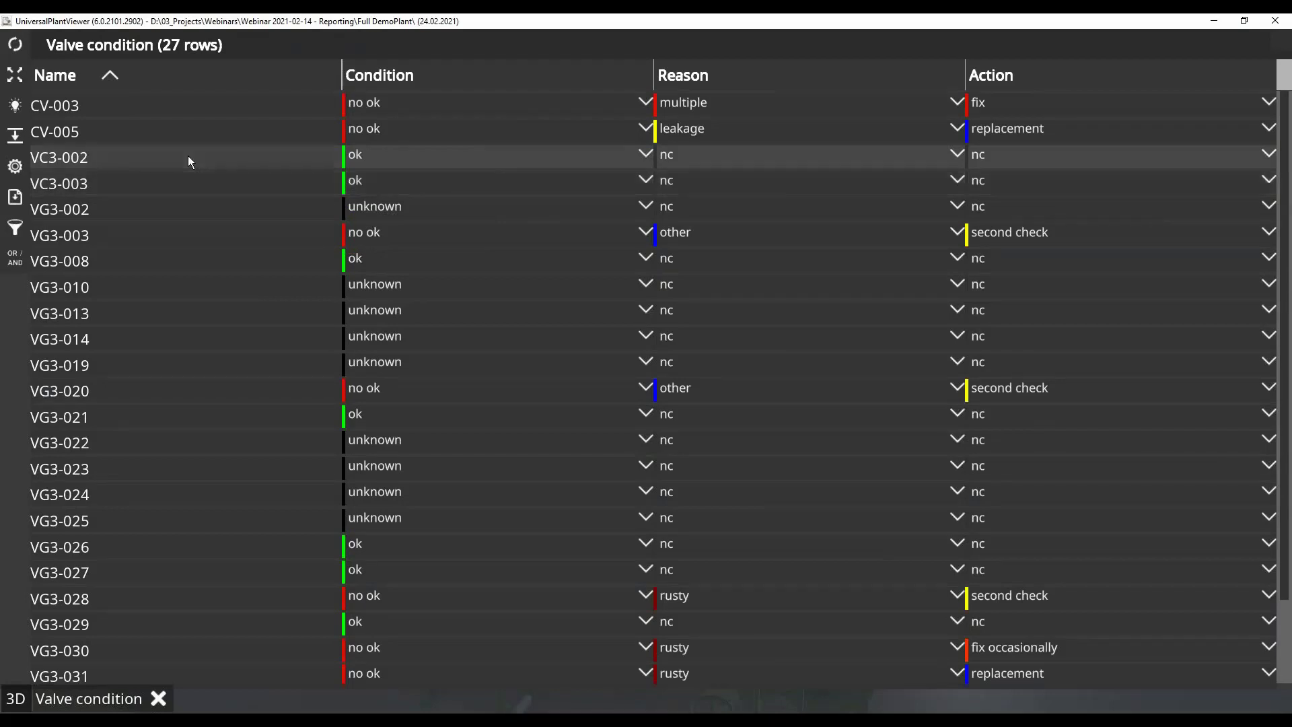
left_click(15, 75)
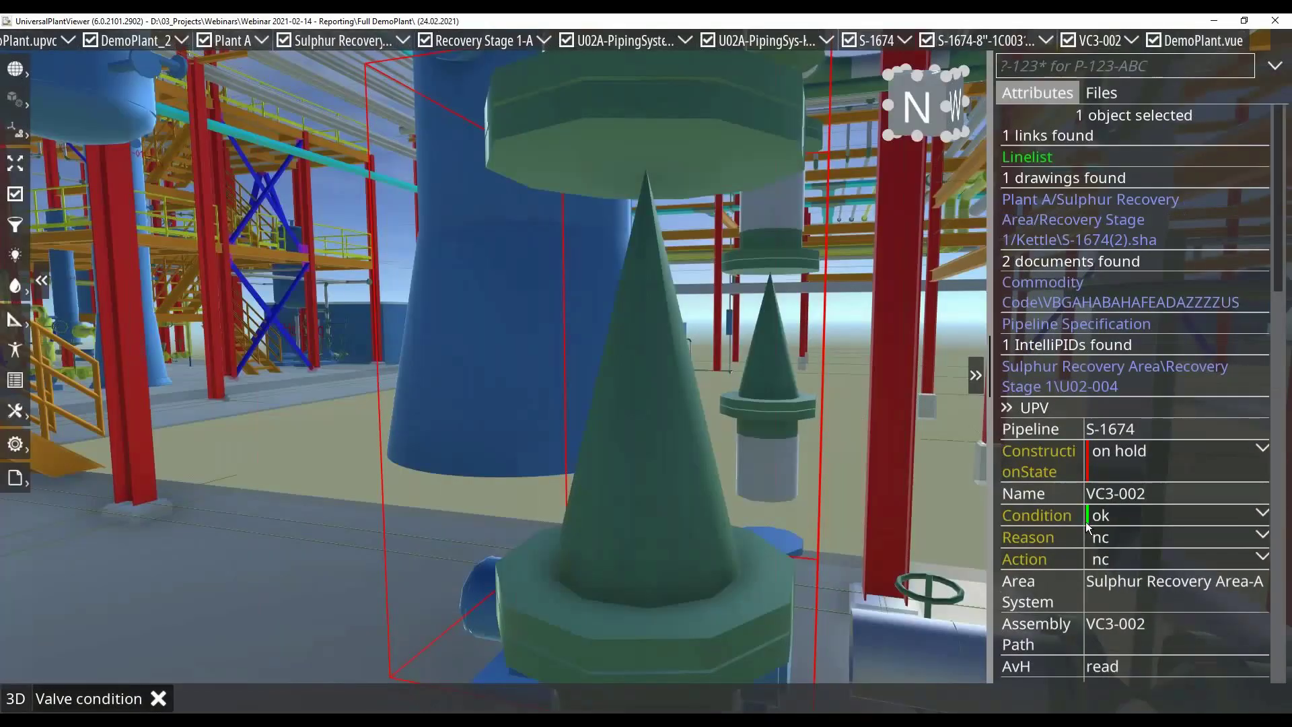
Set the Condition of valves VC3-002 and VC3-003 to no ok.
left_click(117, 698)
left_click(442, 180)
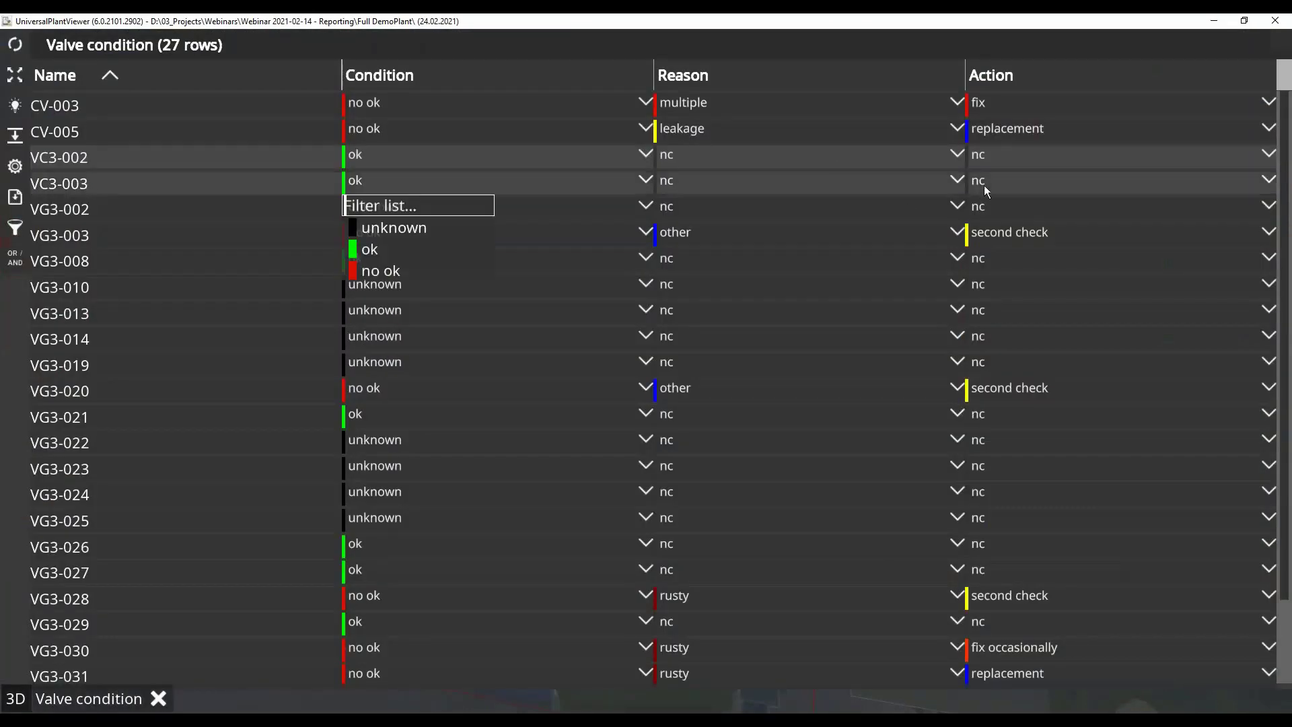
left_click(959, 160)
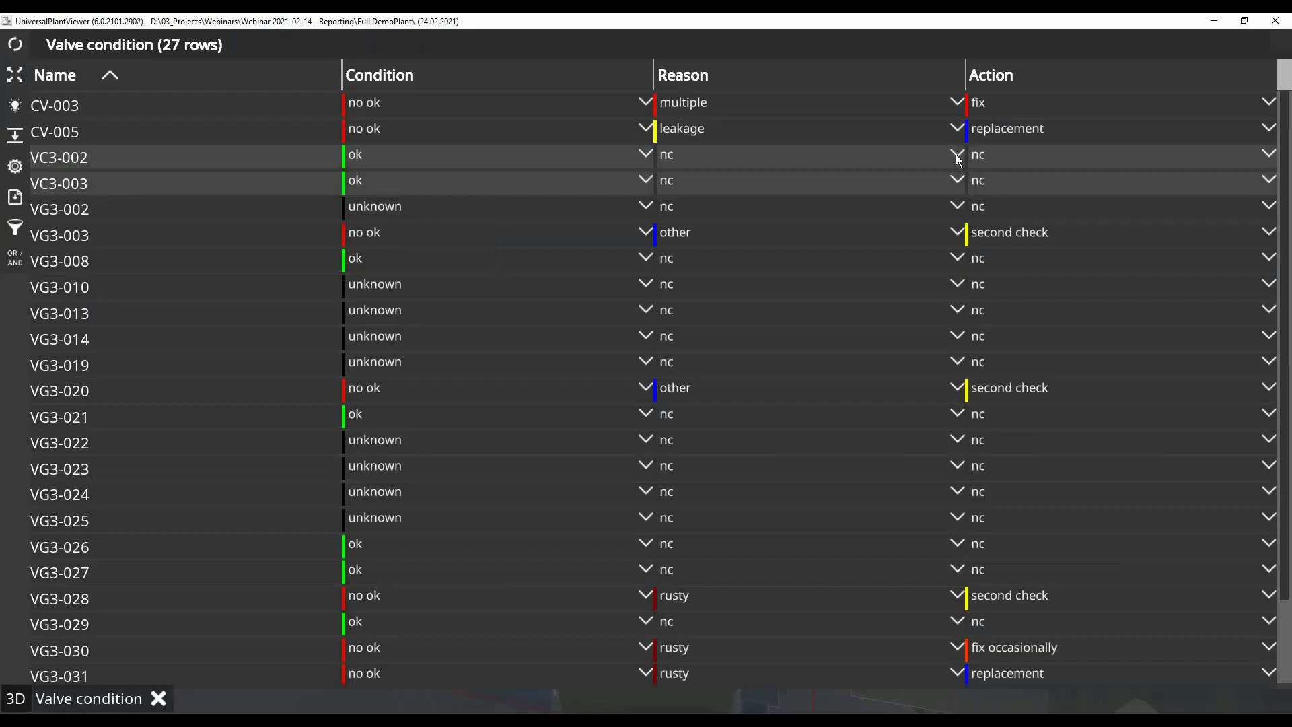
left_click(957, 179)
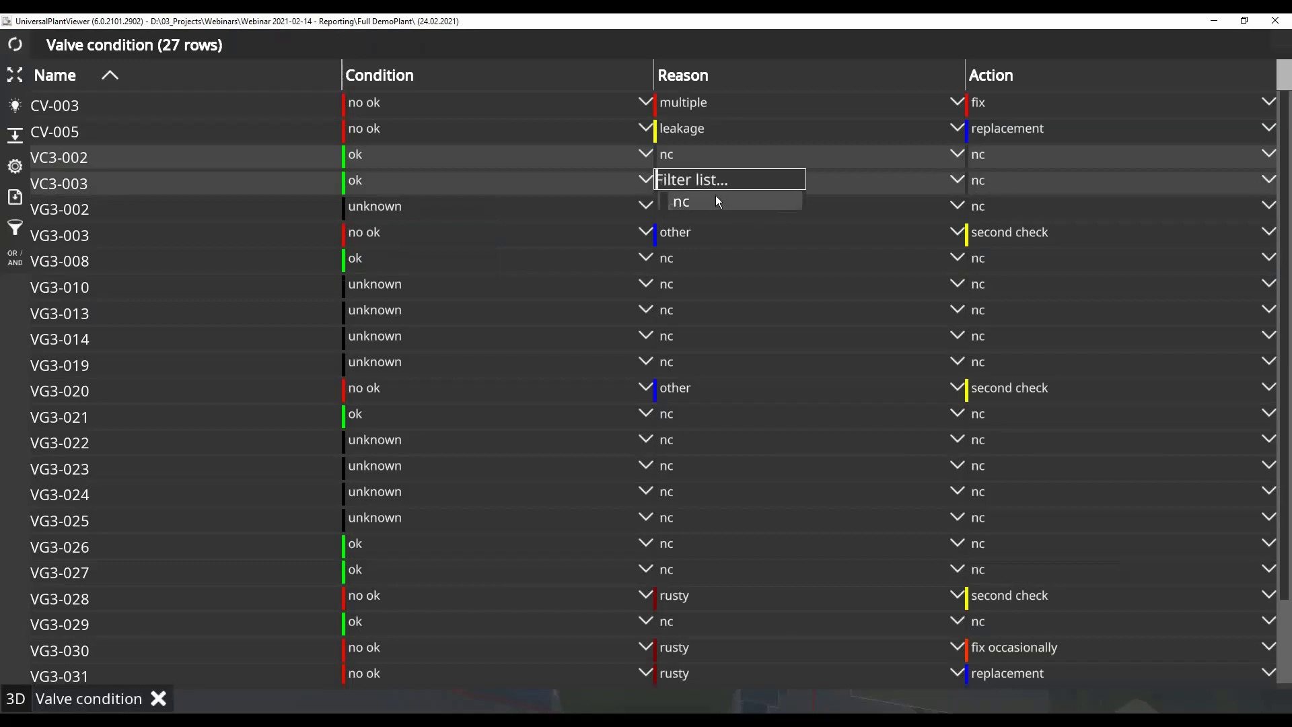
left_click(459, 148)
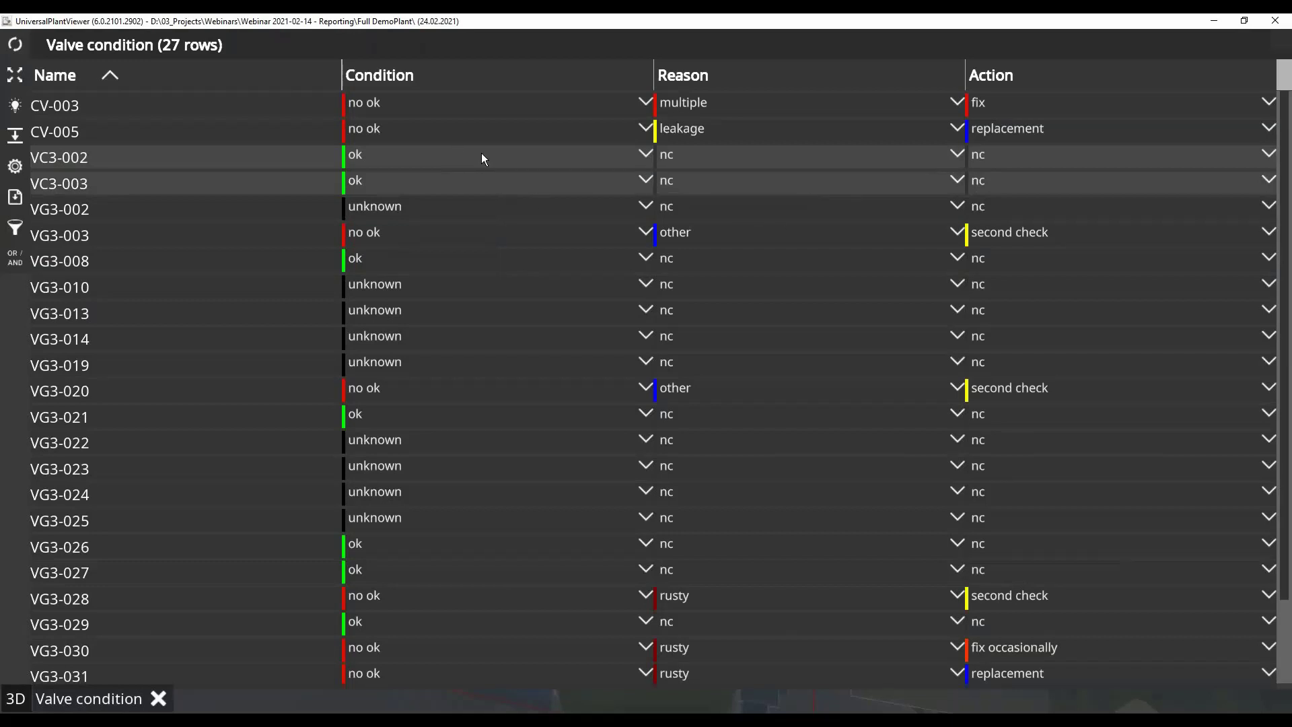
left_click(482, 154)
left_click(567, 164)
left_click(571, 176)
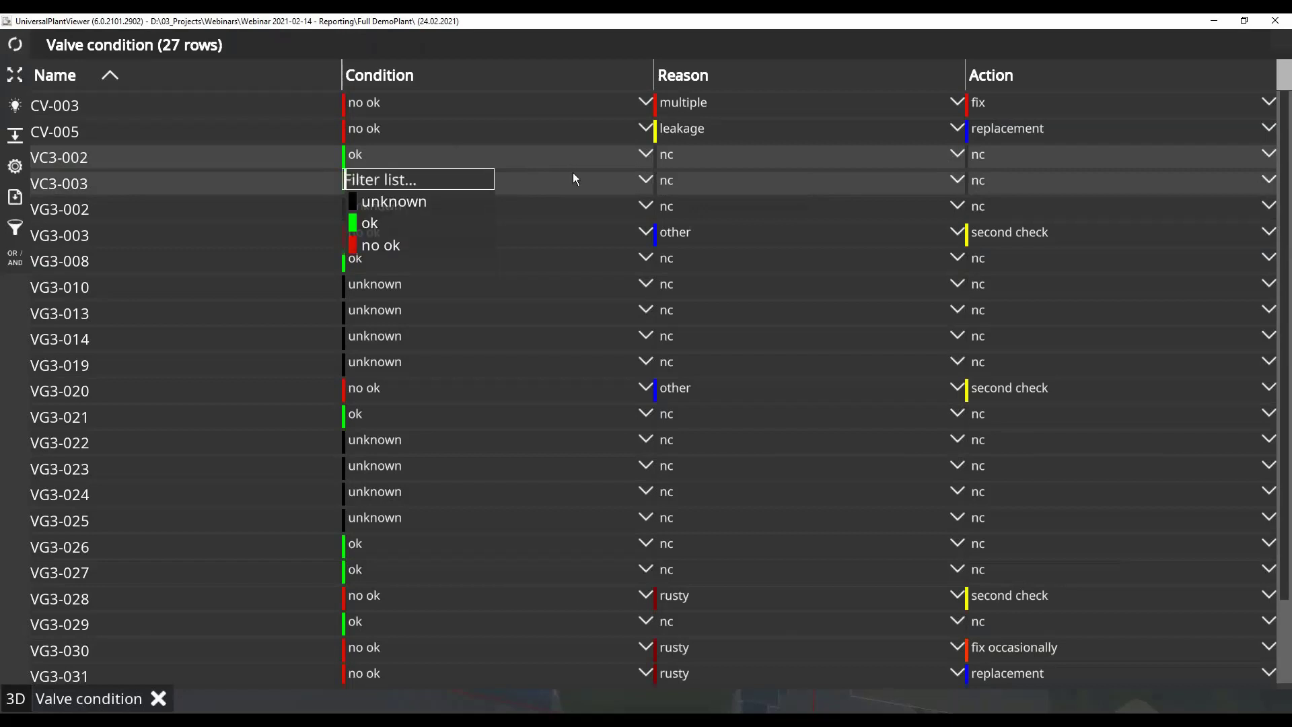
left_click(405, 247)
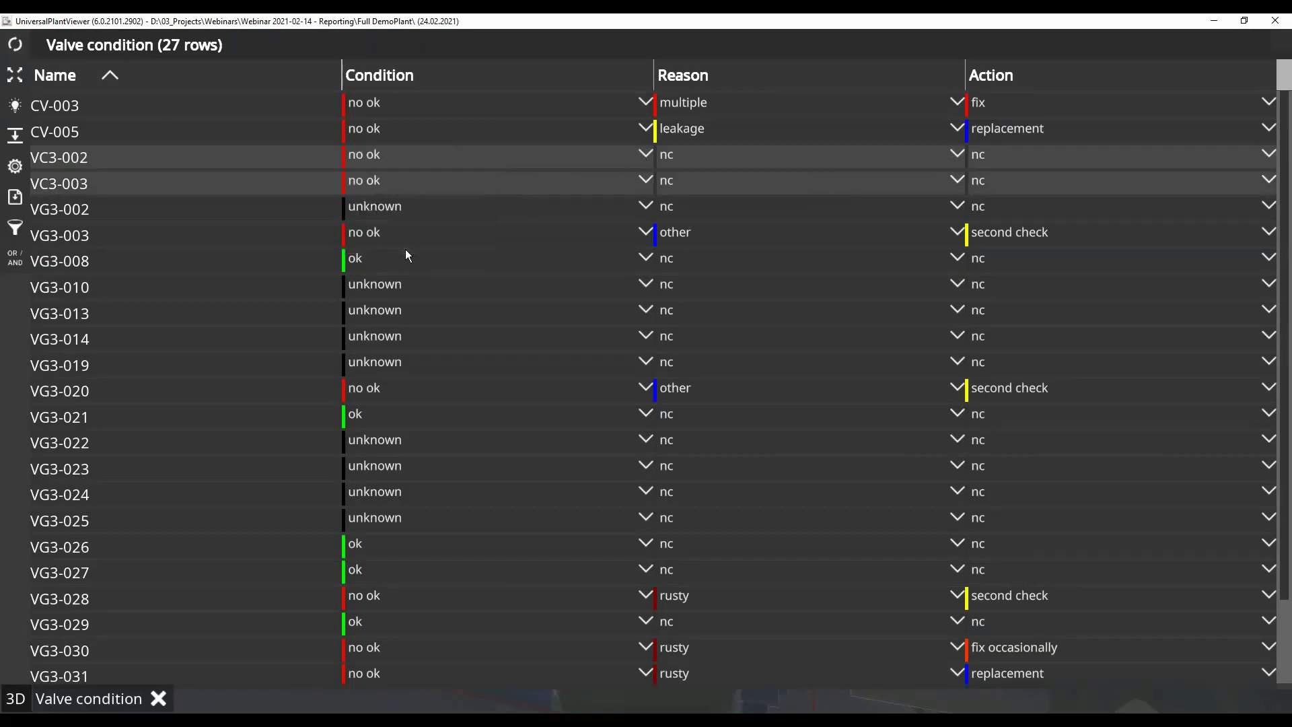
Give both valves Reason rusty and Action replacement, then zoom to VC3-002.
left_click(958, 159)
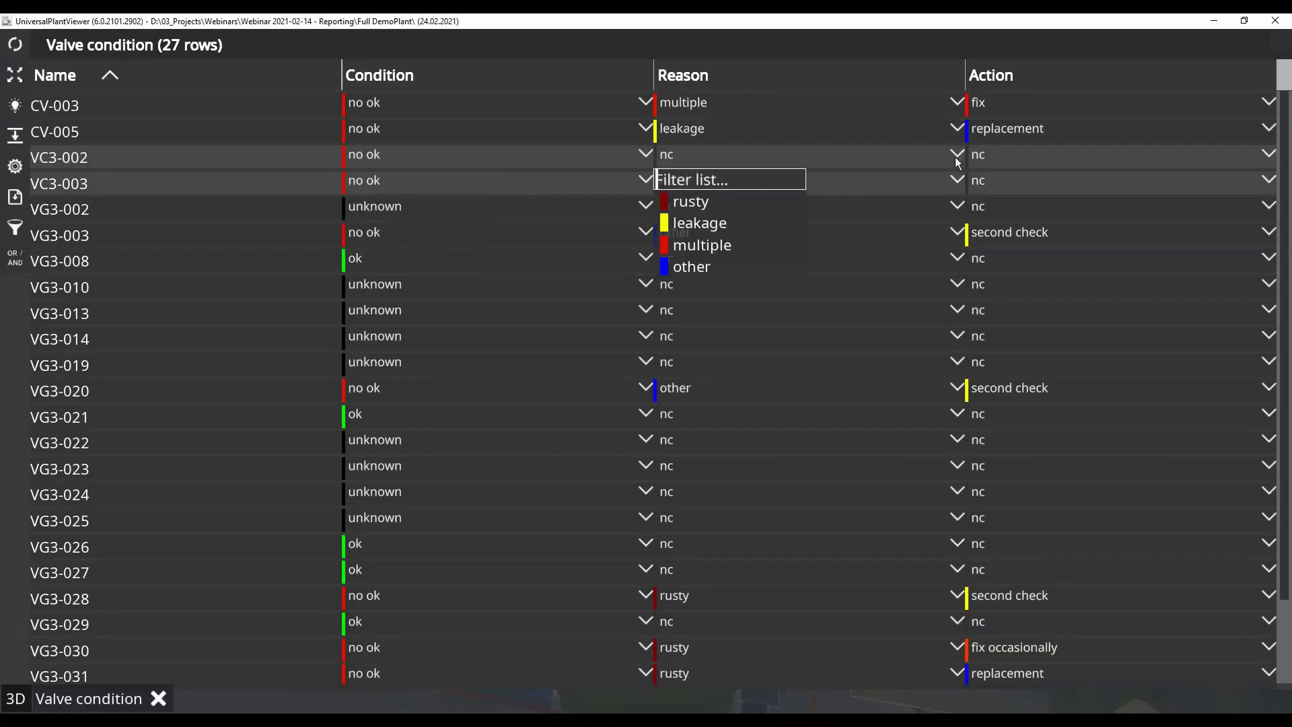
left_click(683, 204)
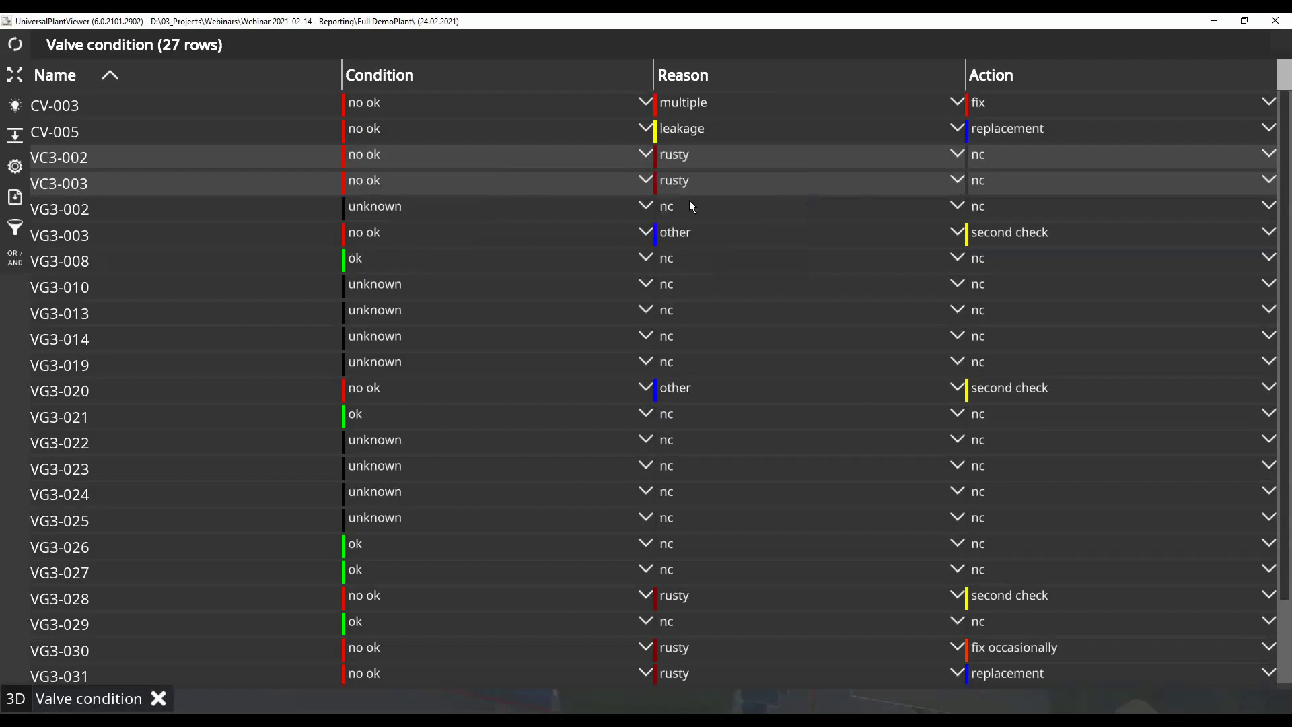
left_click(1268, 156)
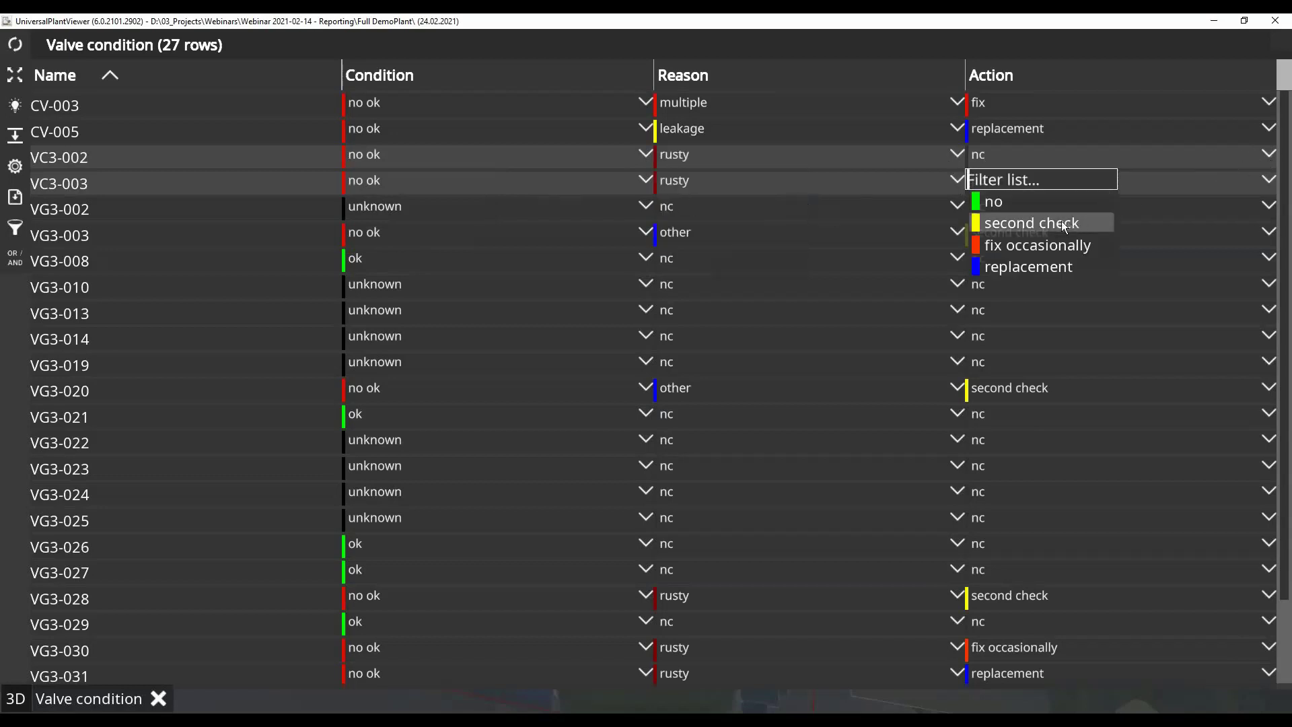
left_click(1011, 266)
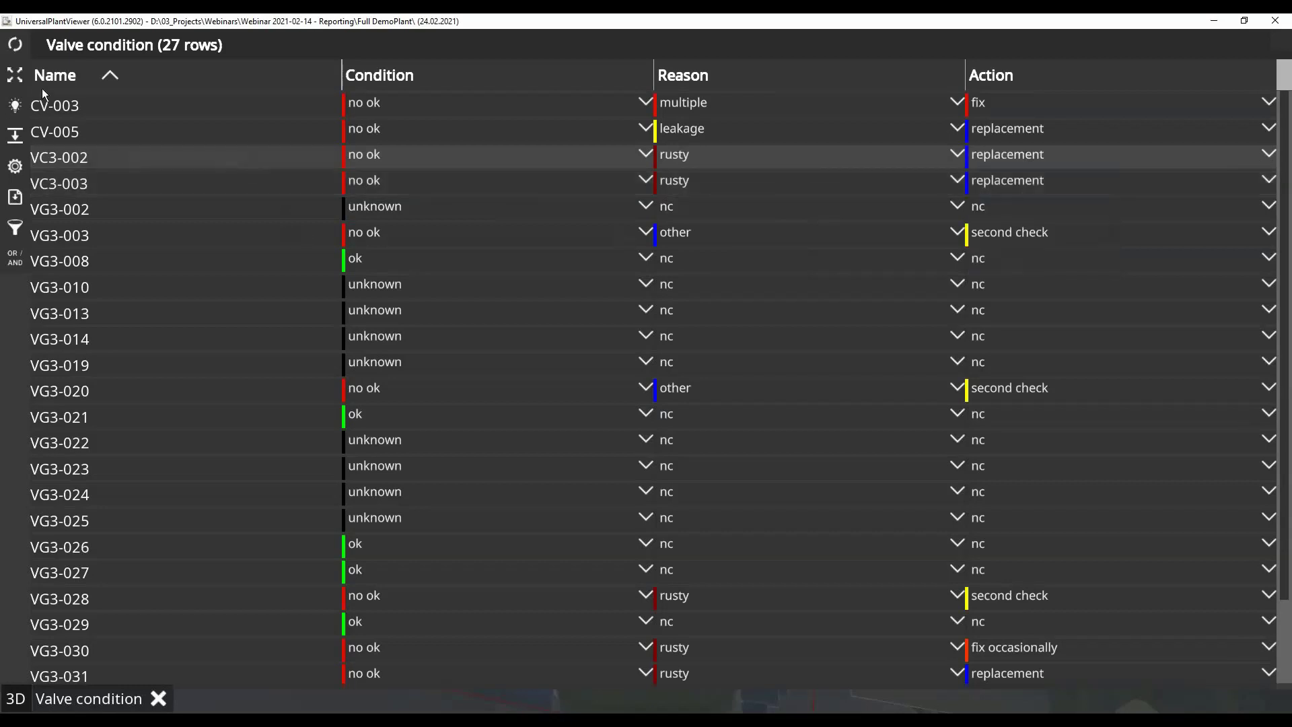
left_click(15, 74)
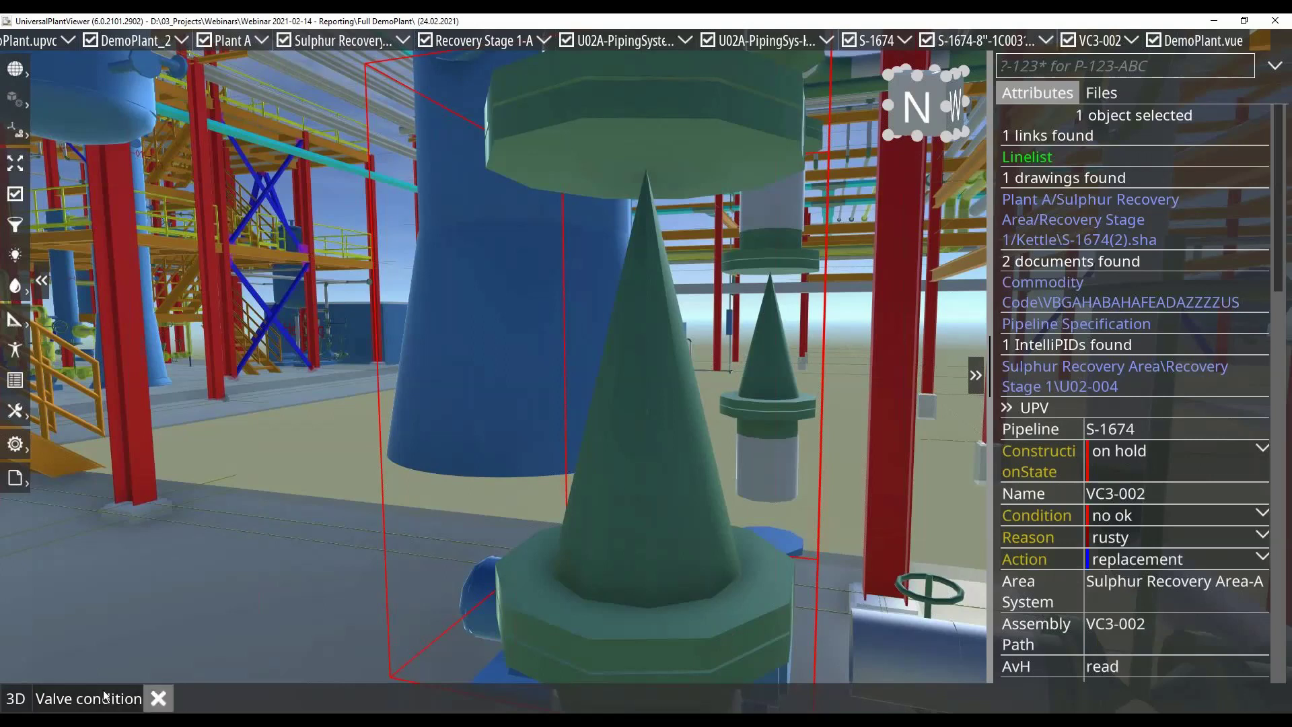
Close the Valve condition tab and generate the Interference report from the definition list.
left_click(159, 696)
left_click(15, 478)
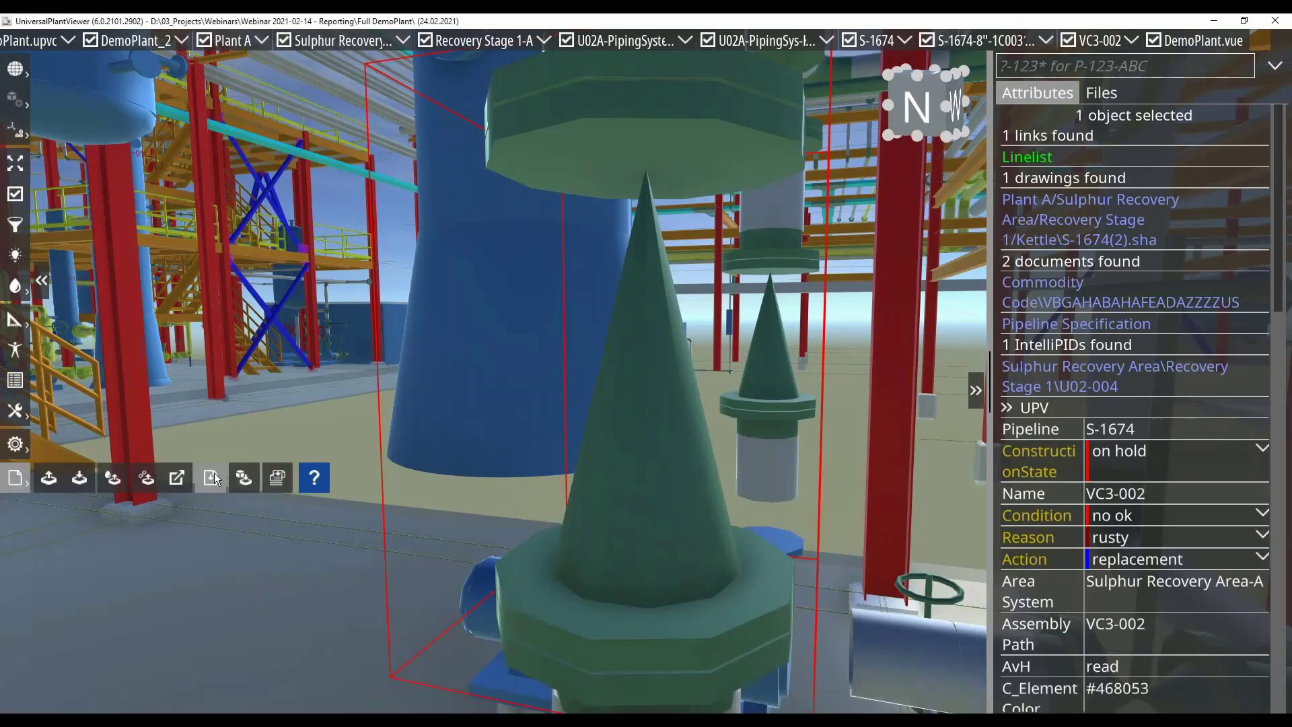
left_click(212, 477)
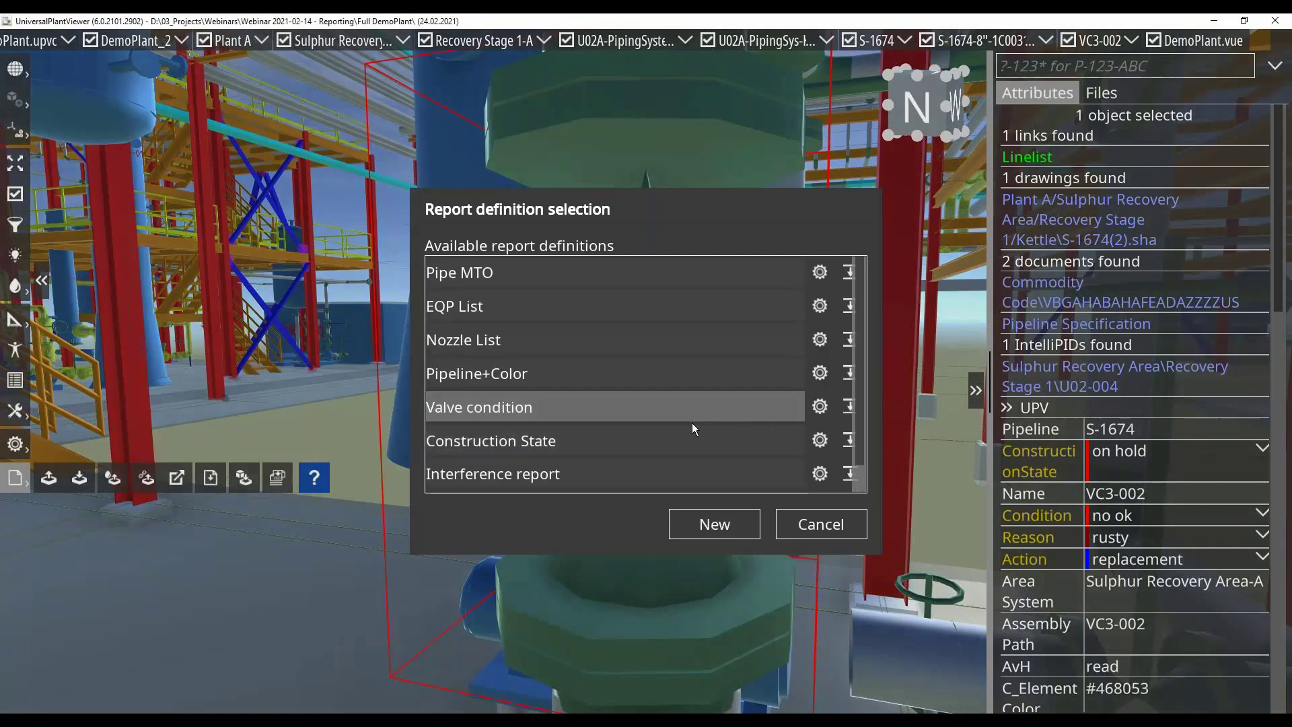
scroll(692, 422, "down", 1)
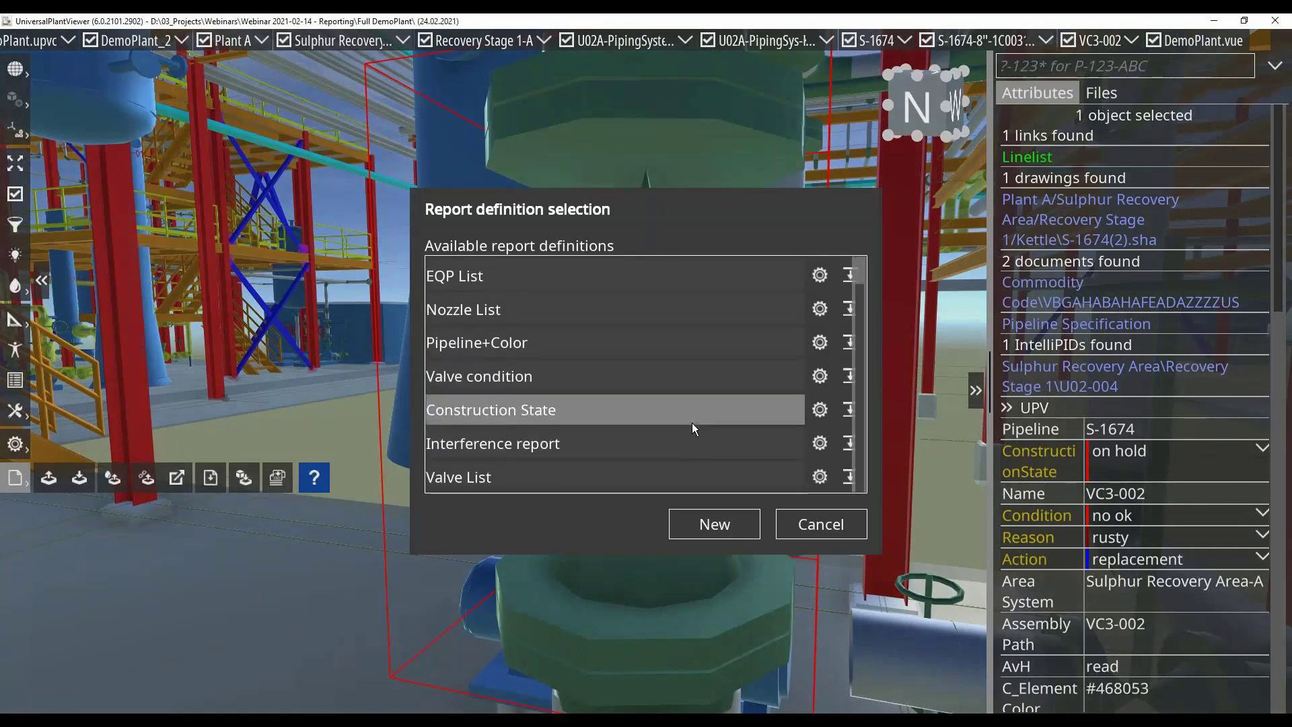
double_click(529, 443)
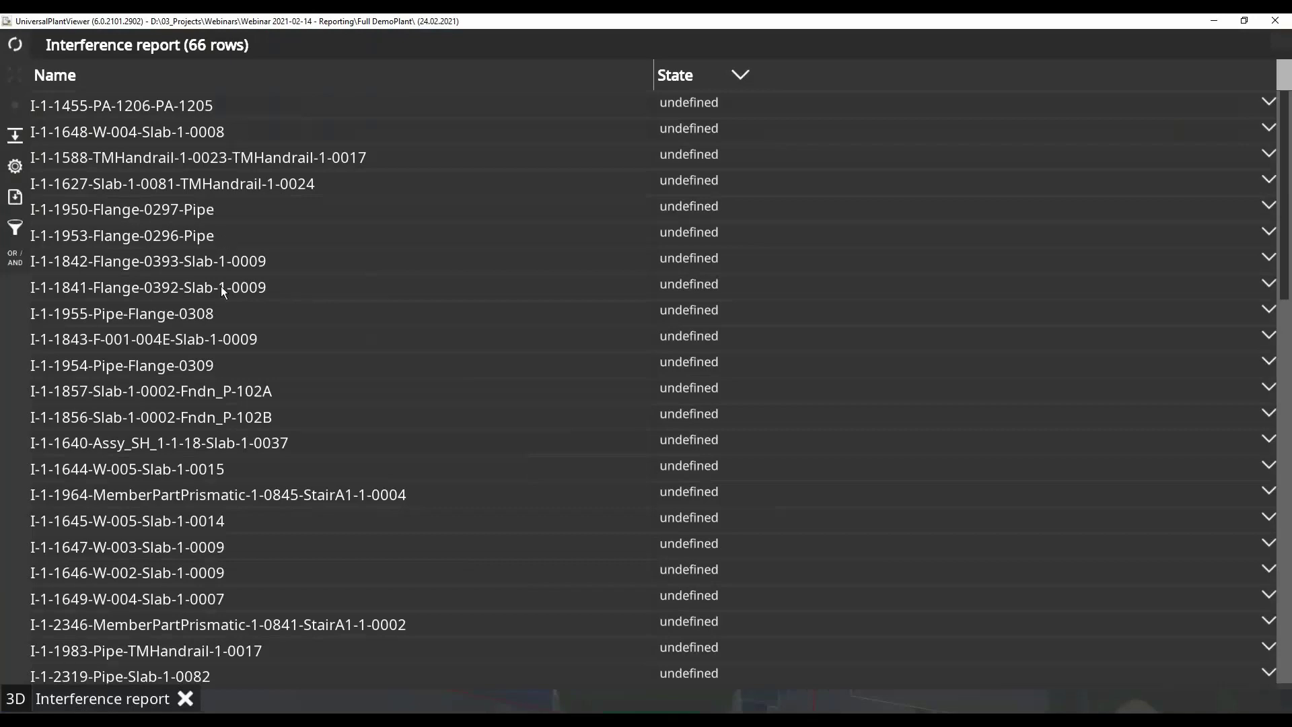
Select clash I-1-1455-PA-1206-PA-1205 and zoom the 3D view to it.
scroll(222, 288, "down", 14)
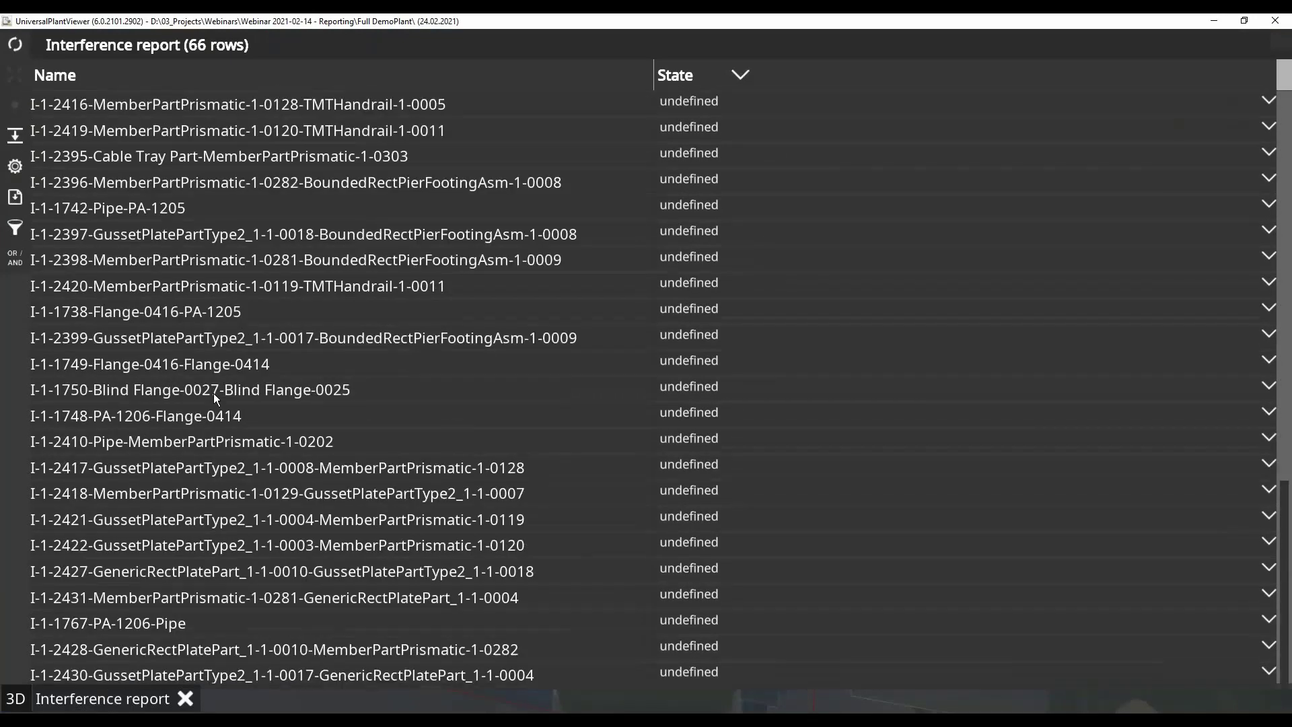
scroll(212, 393, "up", 14)
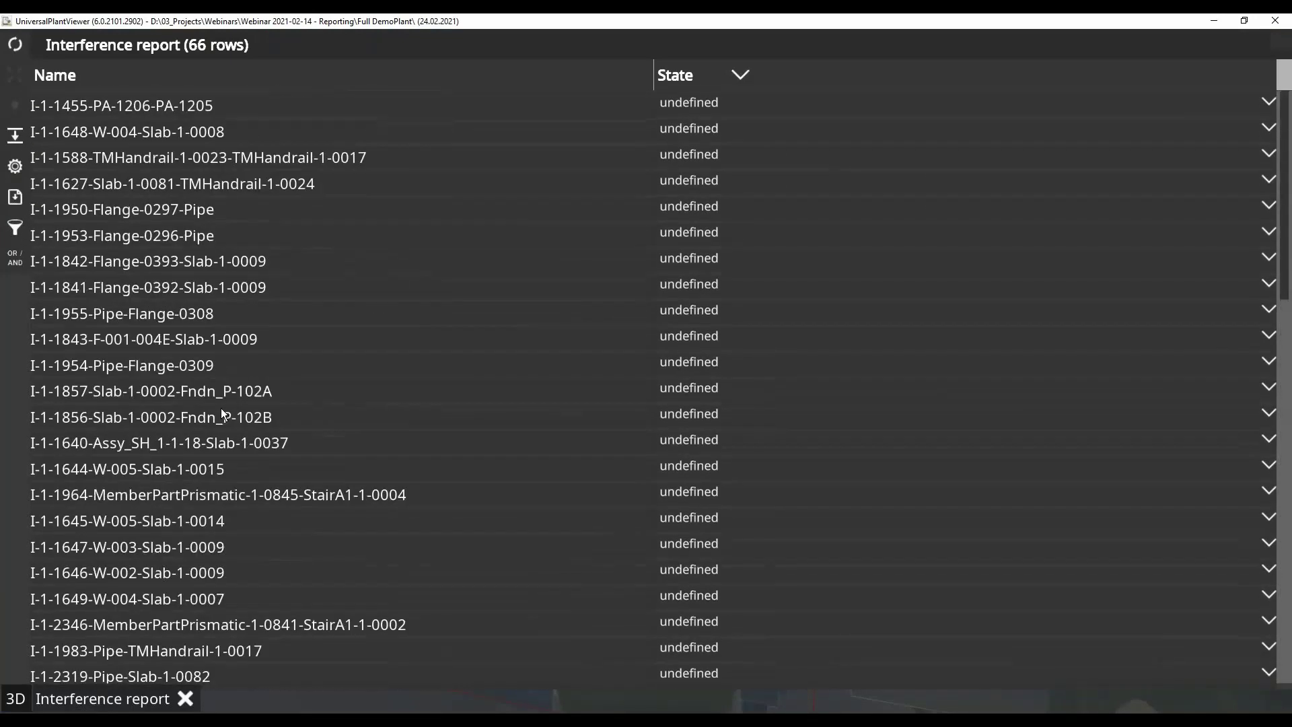
left_click(222, 109)
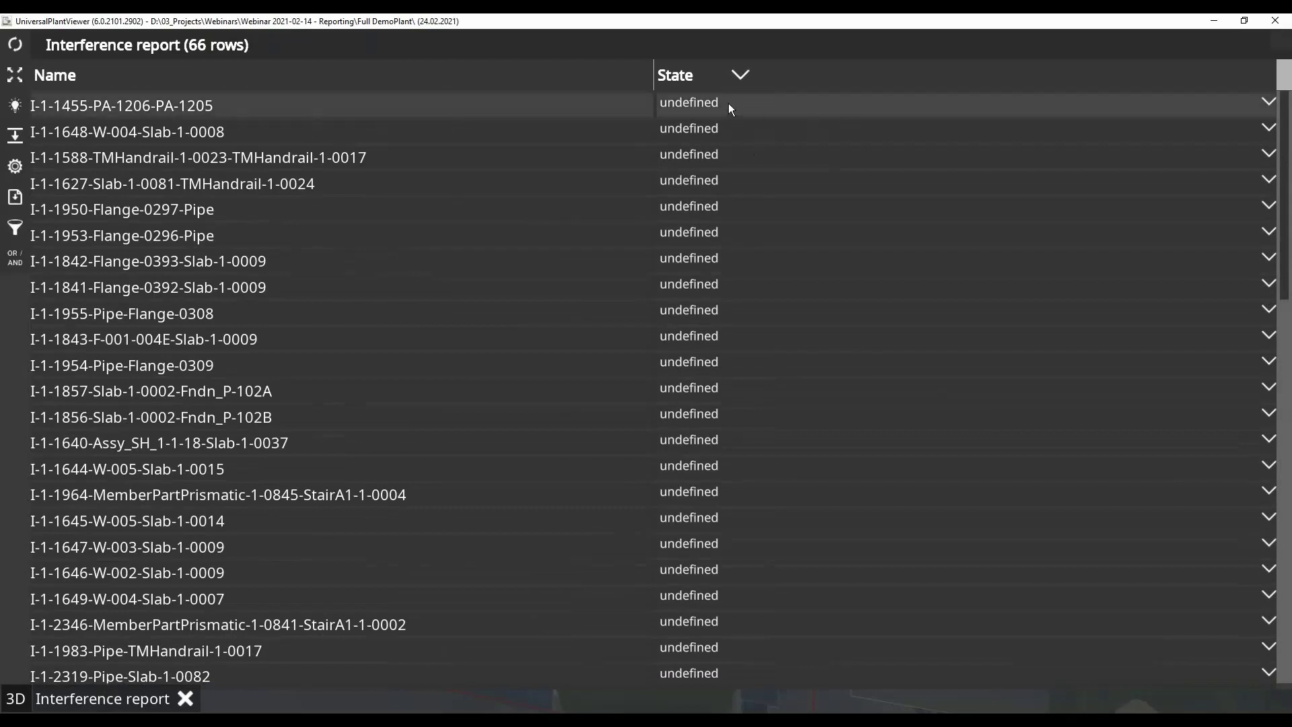
left_click(15, 78)
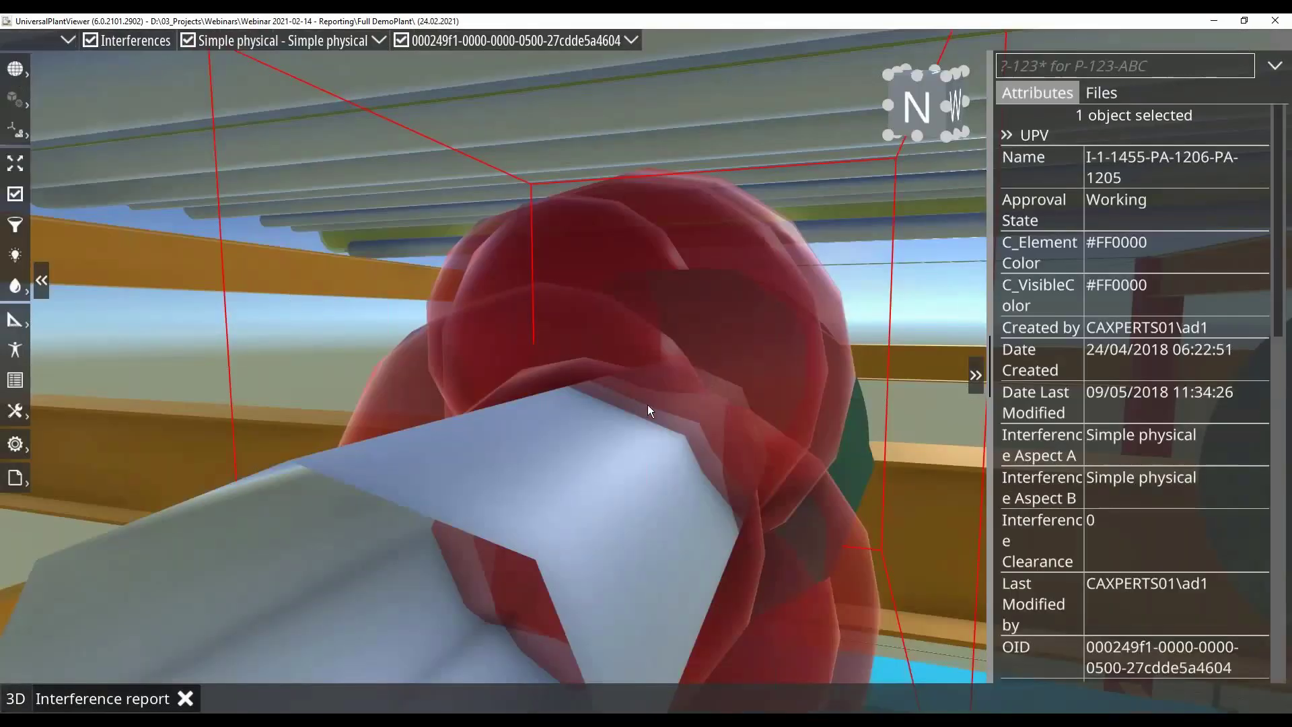
Orbit around the clash and review its attributes: Severe type, State undefined.
left_click_drag(603, 419, 530, 443)
scroll(531, 442, "up", 3)
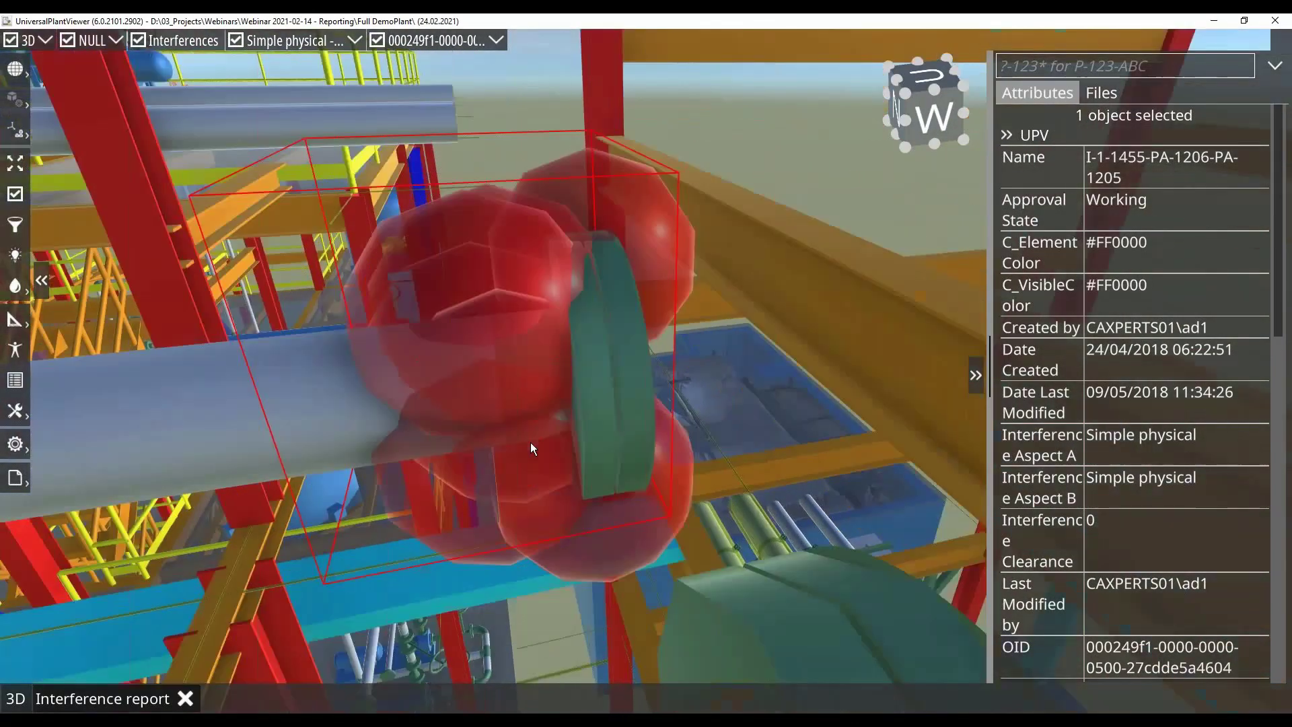
scroll(530, 442, "down", 3)
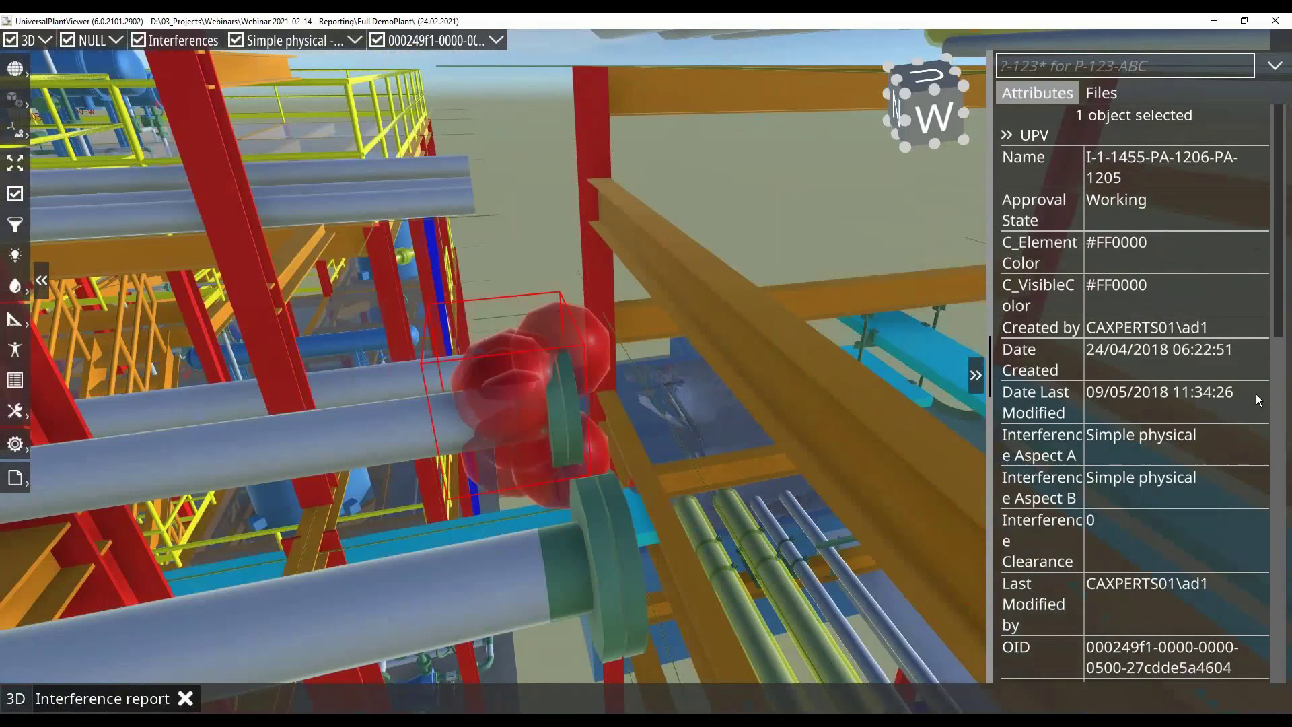
scroll(1188, 417, "down", 10)
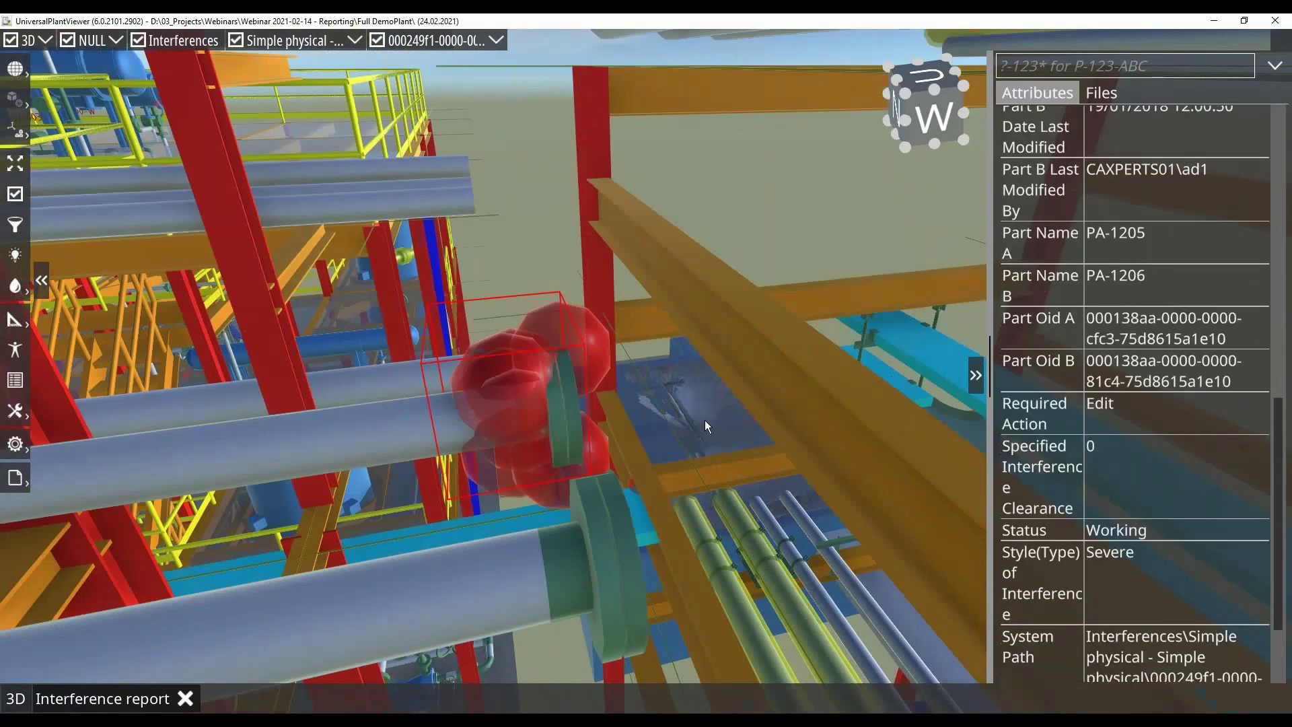
left_click_drag(655, 430, 801, 434)
scroll(802, 434, "up", 5)
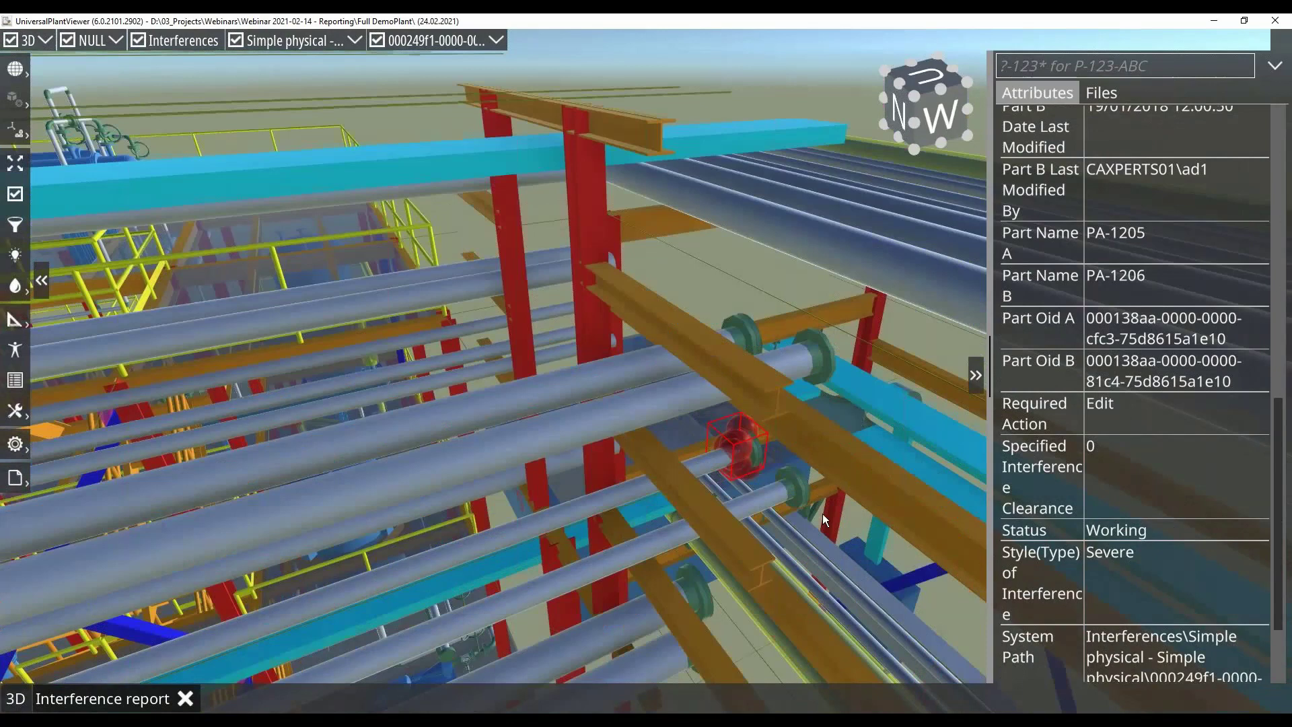
scroll(1131, 422, "down", 2)
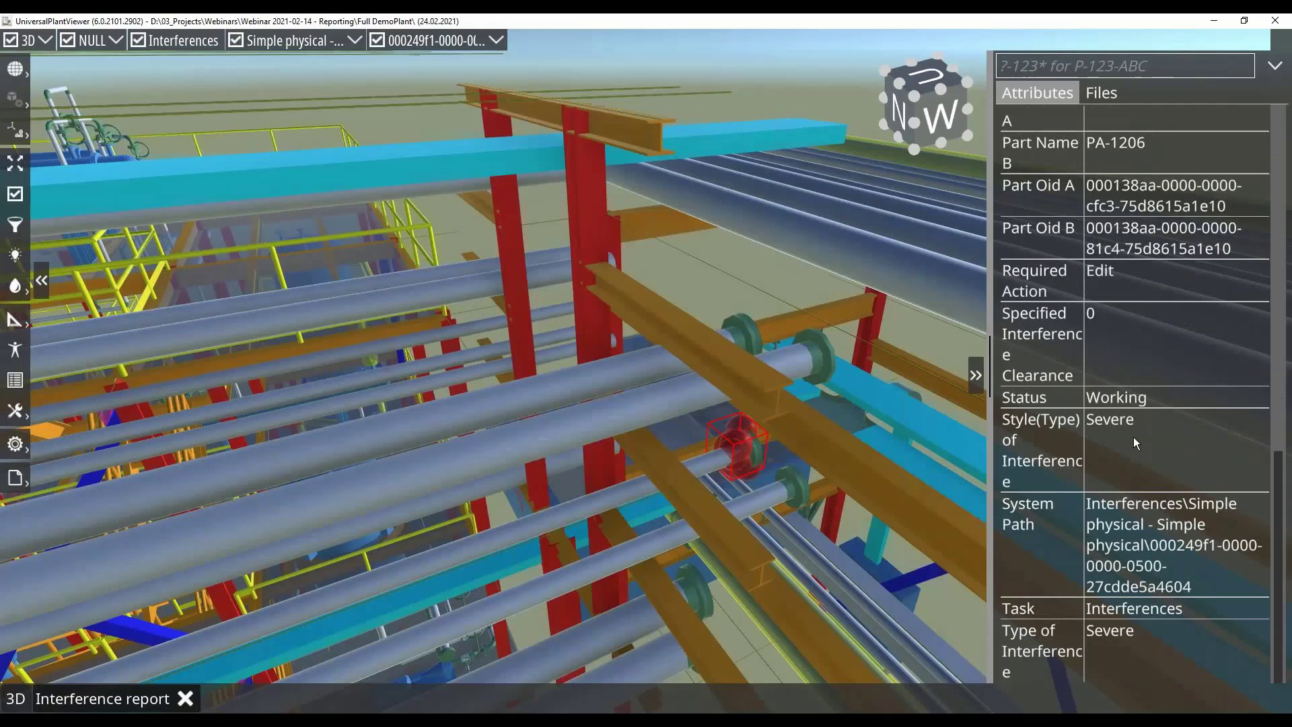
scroll(1134, 438, "up", 3)
scroll(1131, 445, "up", 6)
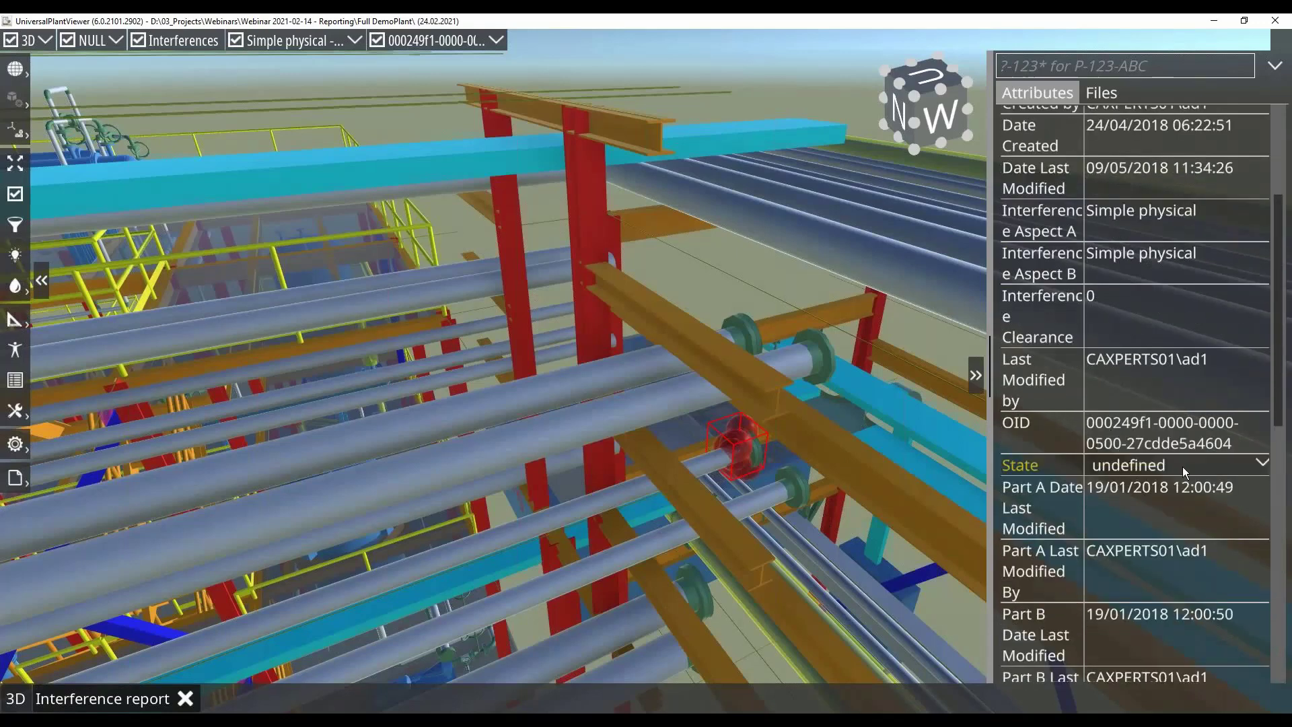
Choose none as the State of clash I-1-1455-PA-1206-PA-1205, then go back to the Interference report.
left_click(1263, 465)
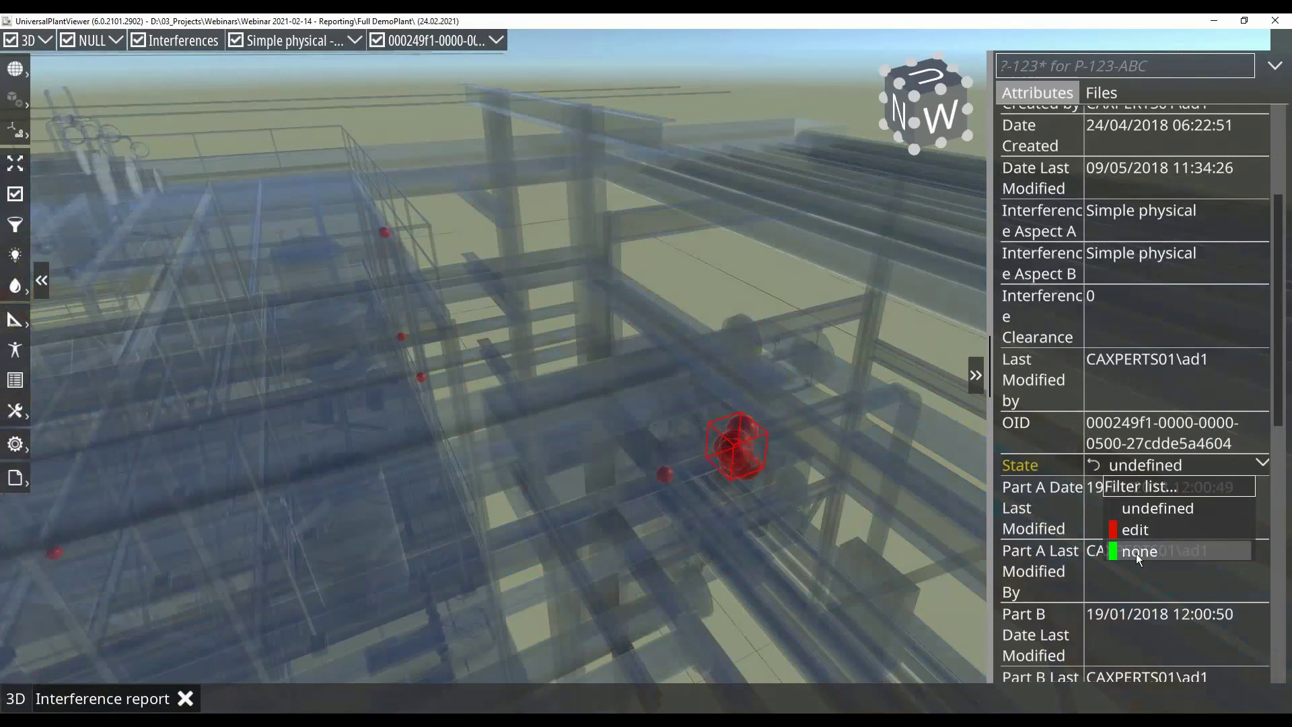
left_click(1137, 553)
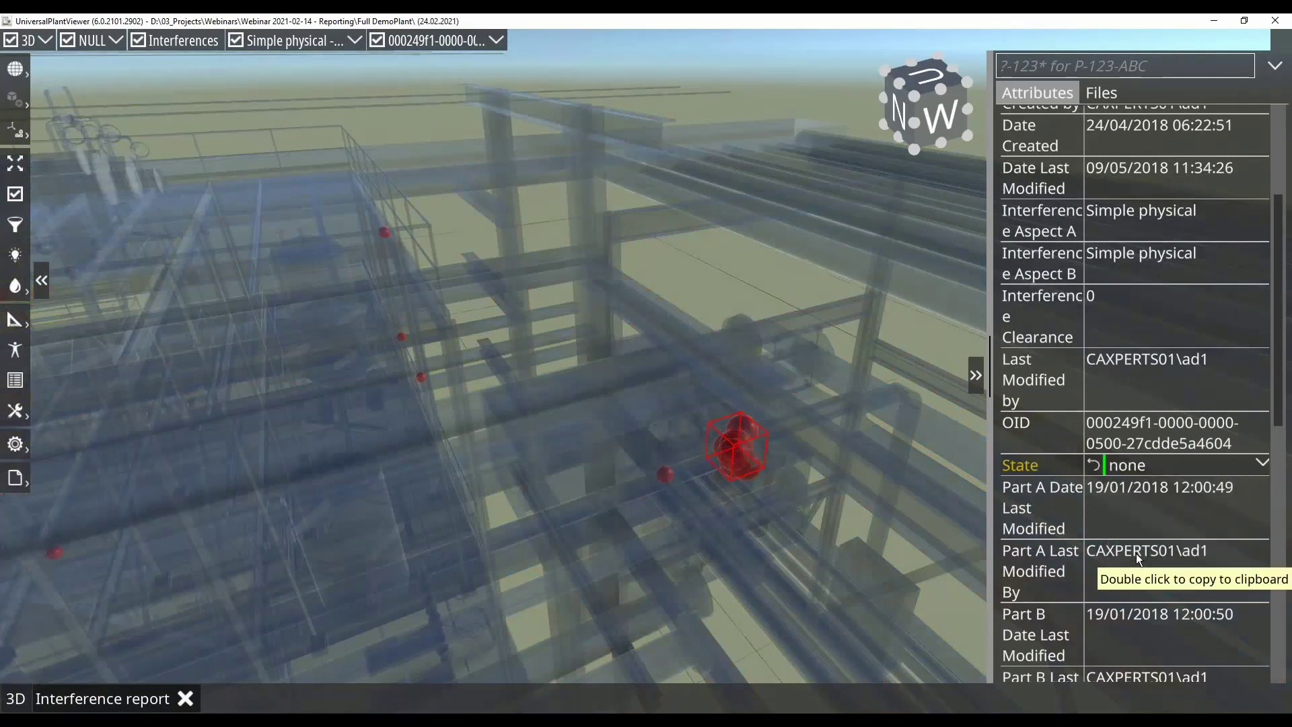
left_click(117, 701)
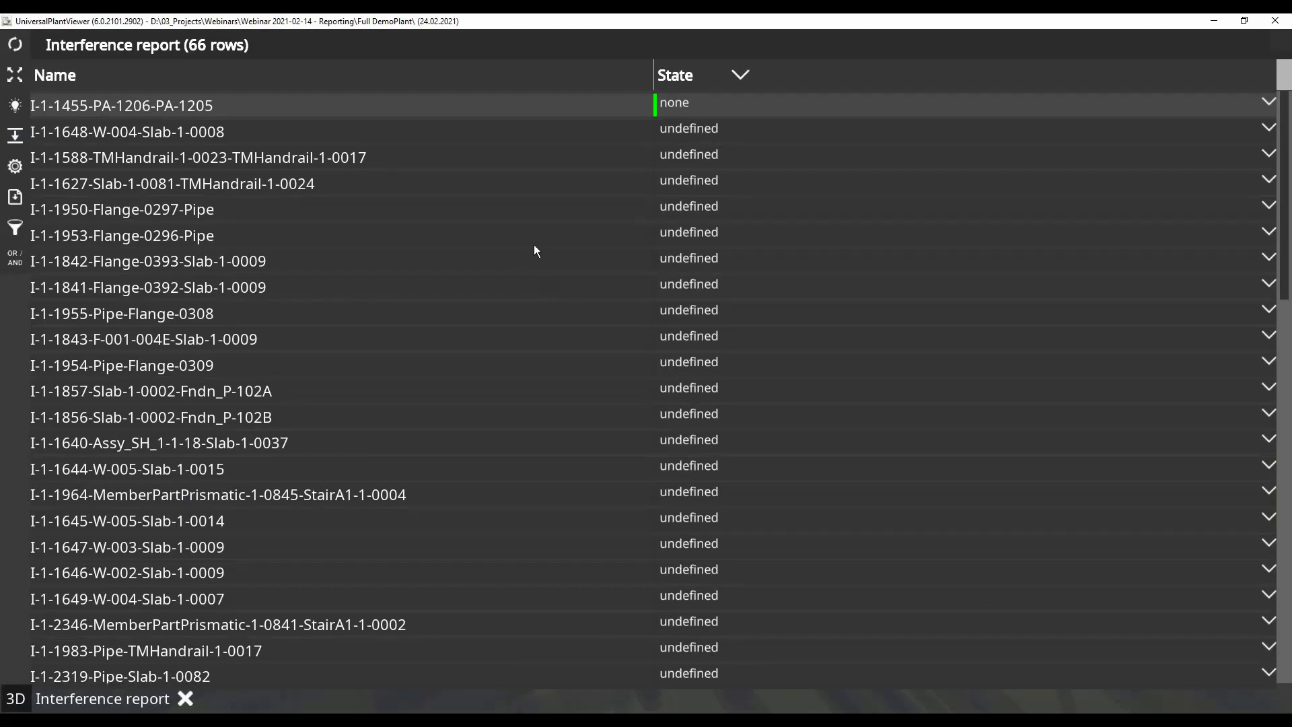
Scroll the Interference report to confirm the first clash row shows State none.
scroll(535, 245, "down", 2)
scroll(535, 245, "up", 2)
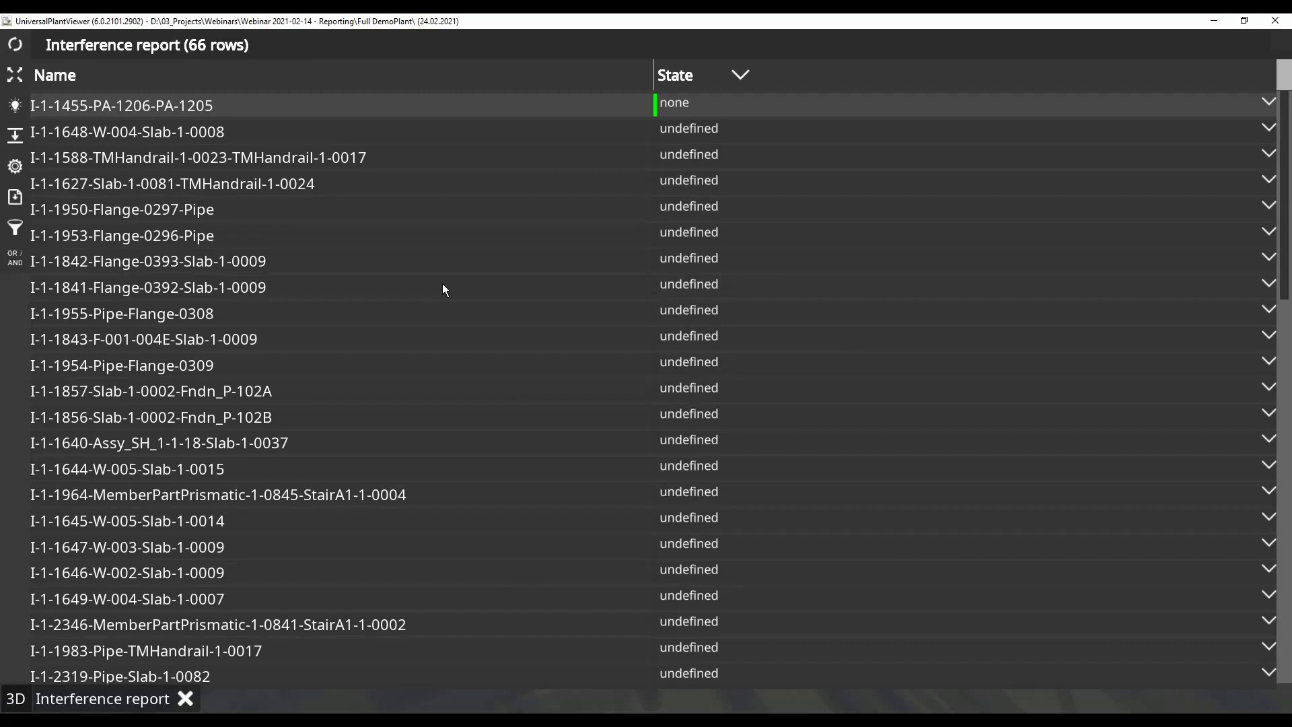
Close the Interference report, refresh the filtered model and orbit out to see the clash.
left_click(184, 698)
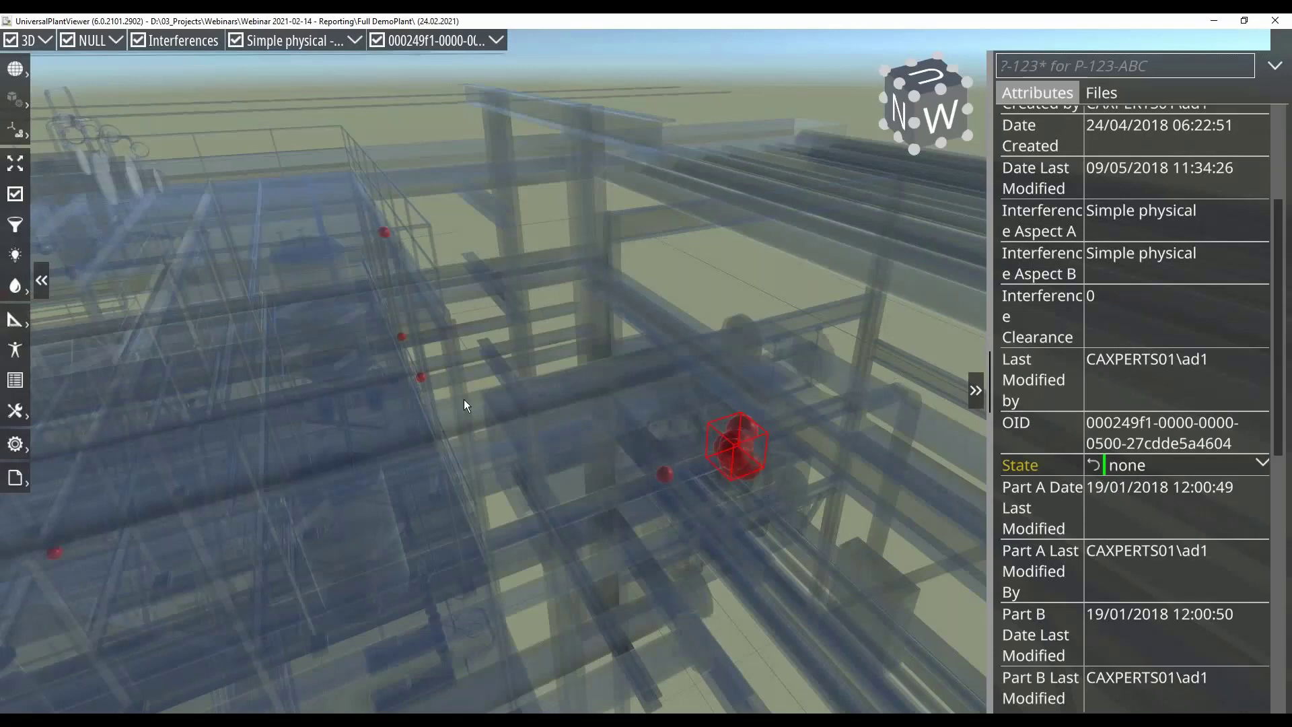
left_click(31, 39)
left_click(14, 224)
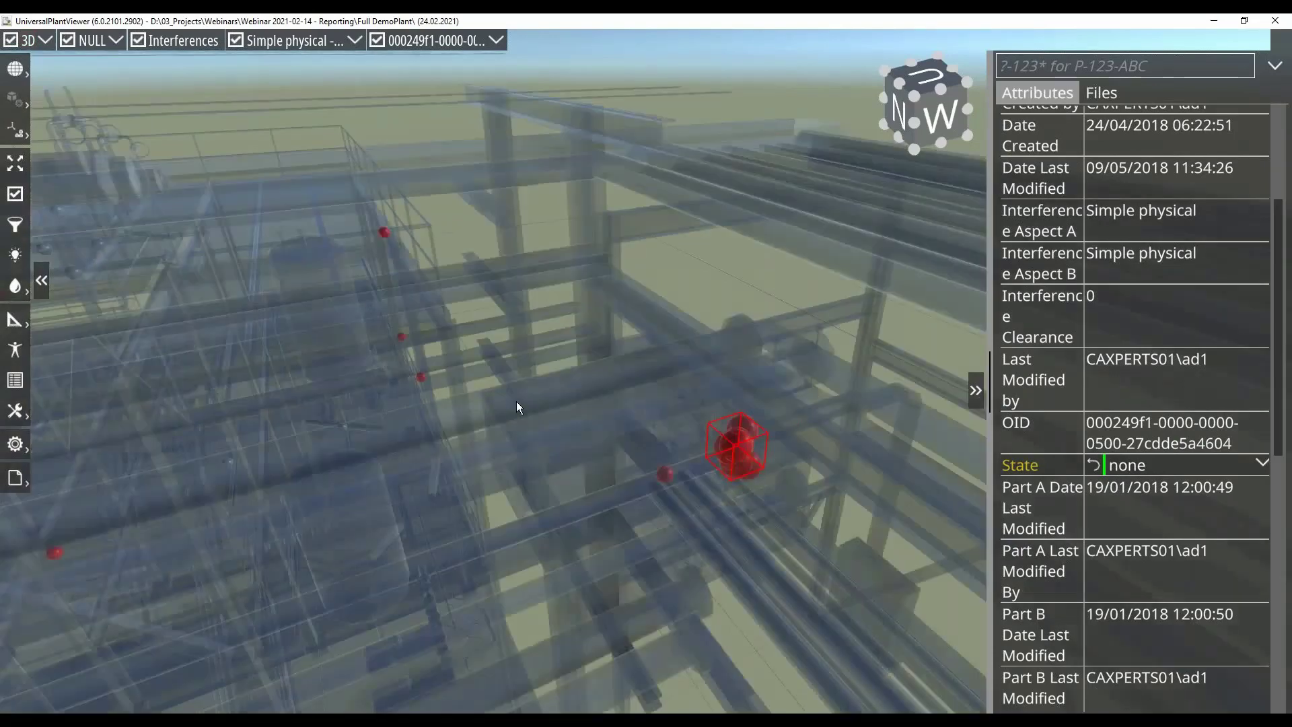
left_click_drag(155, 611, 210, 567)
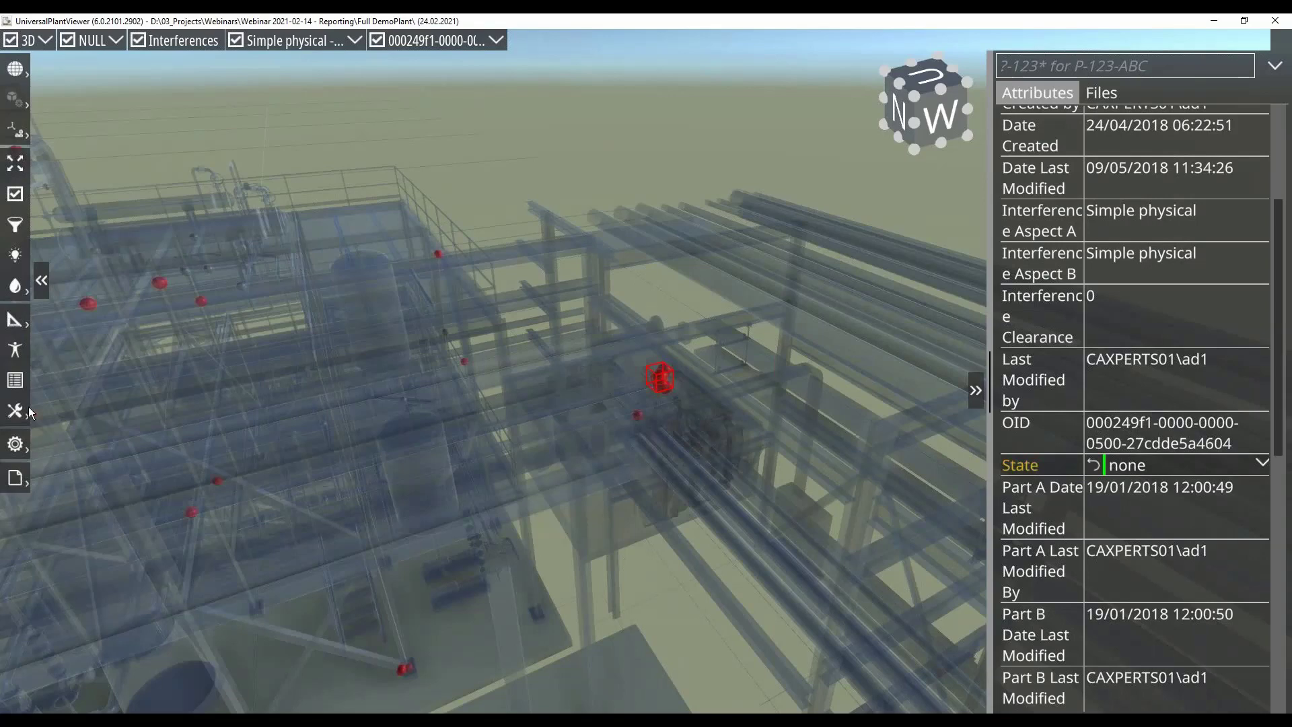
Run the Valve List report definition from Create report to list the 11 valves.
left_click(15, 480)
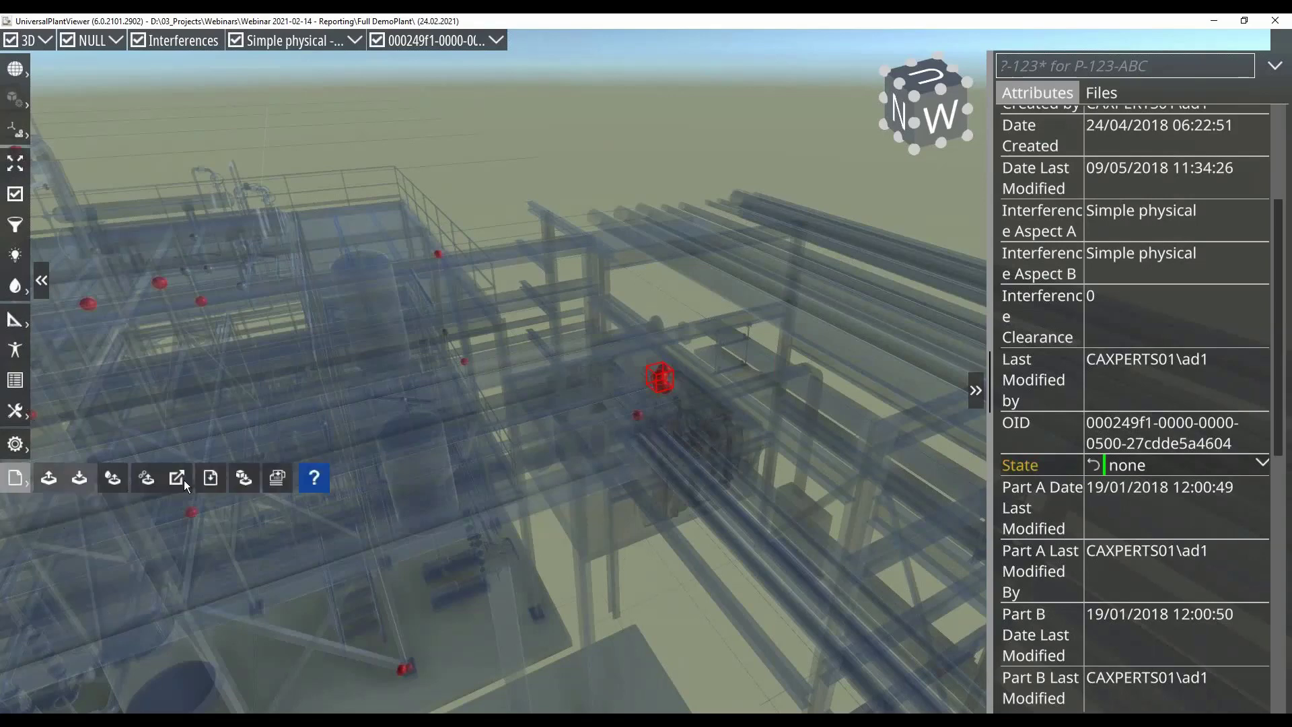
left_click(210, 479)
scroll(571, 479, "down", 1)
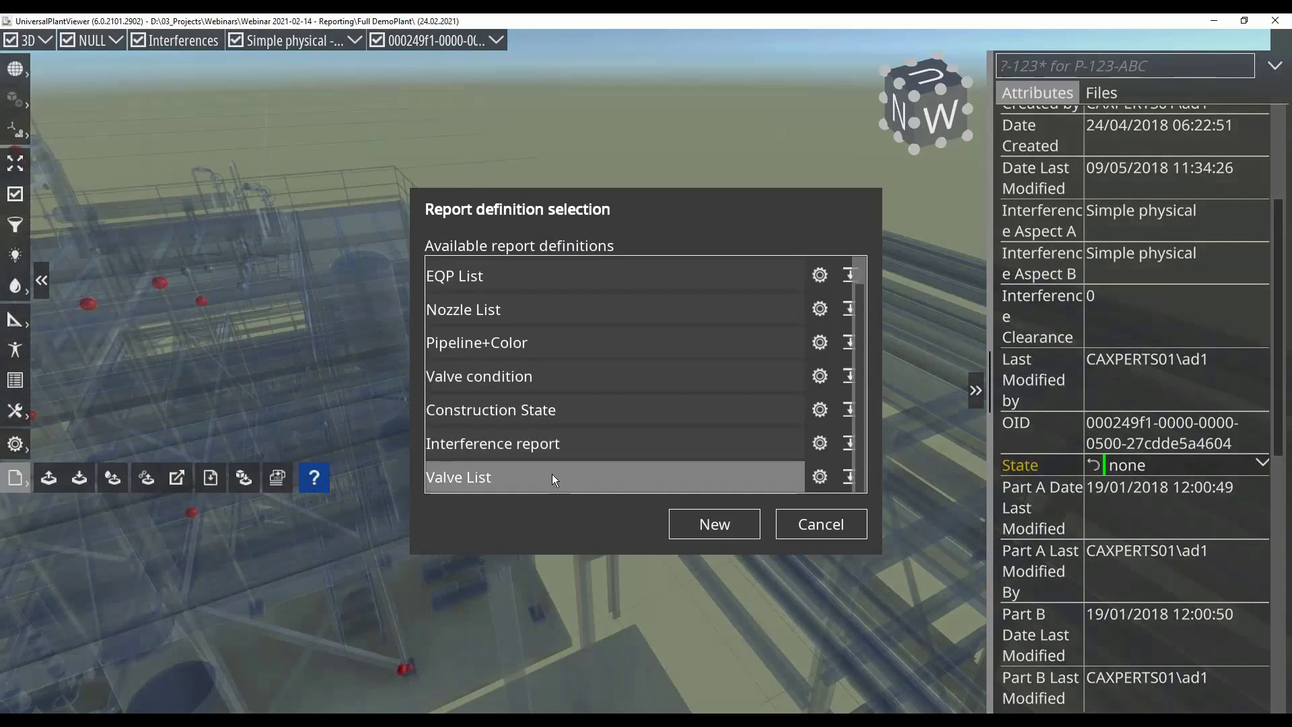
left_click(553, 479)
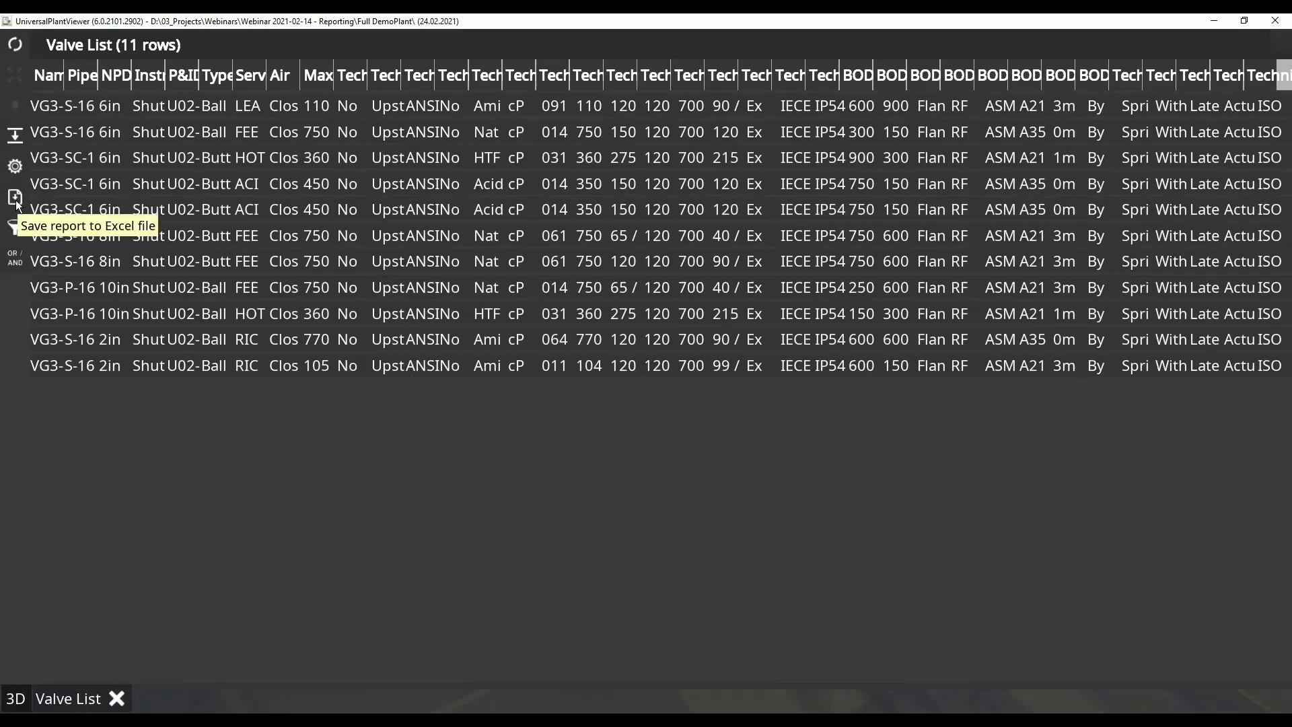
Close the Valve List report and start exporting Valve List to an Excel file.
left_click(116, 698)
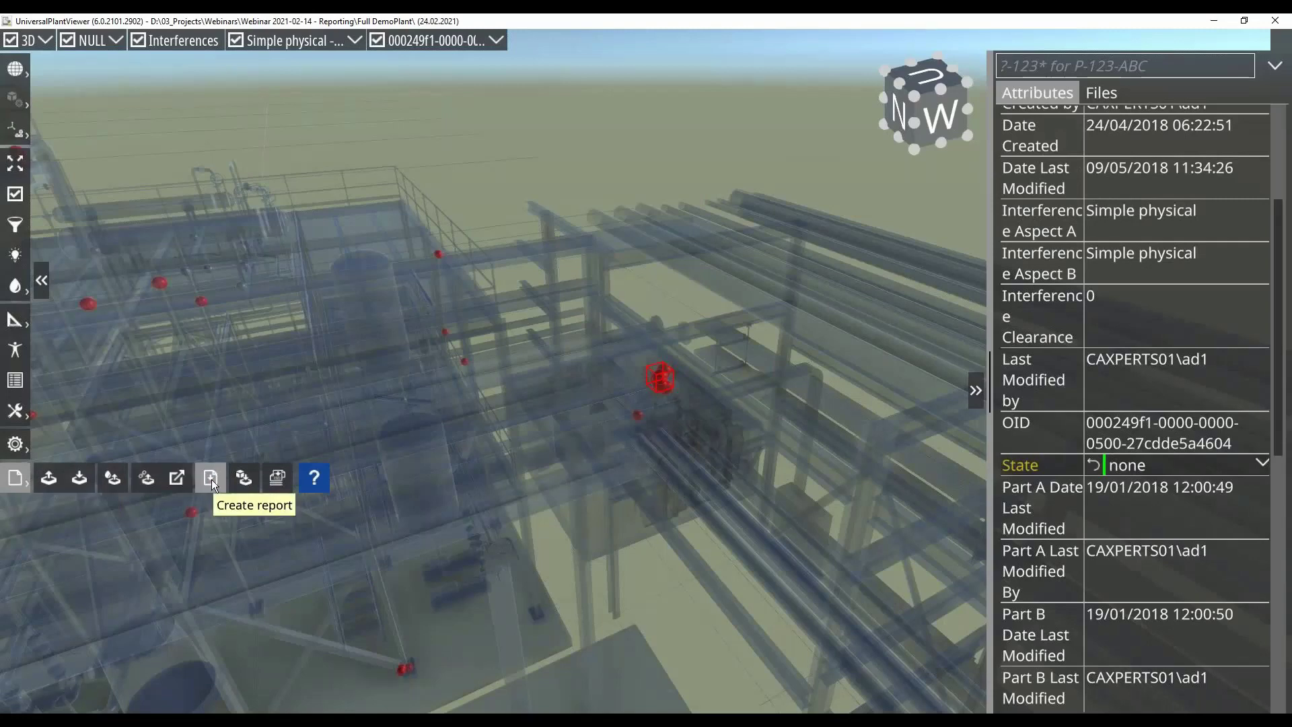
left_click(211, 479)
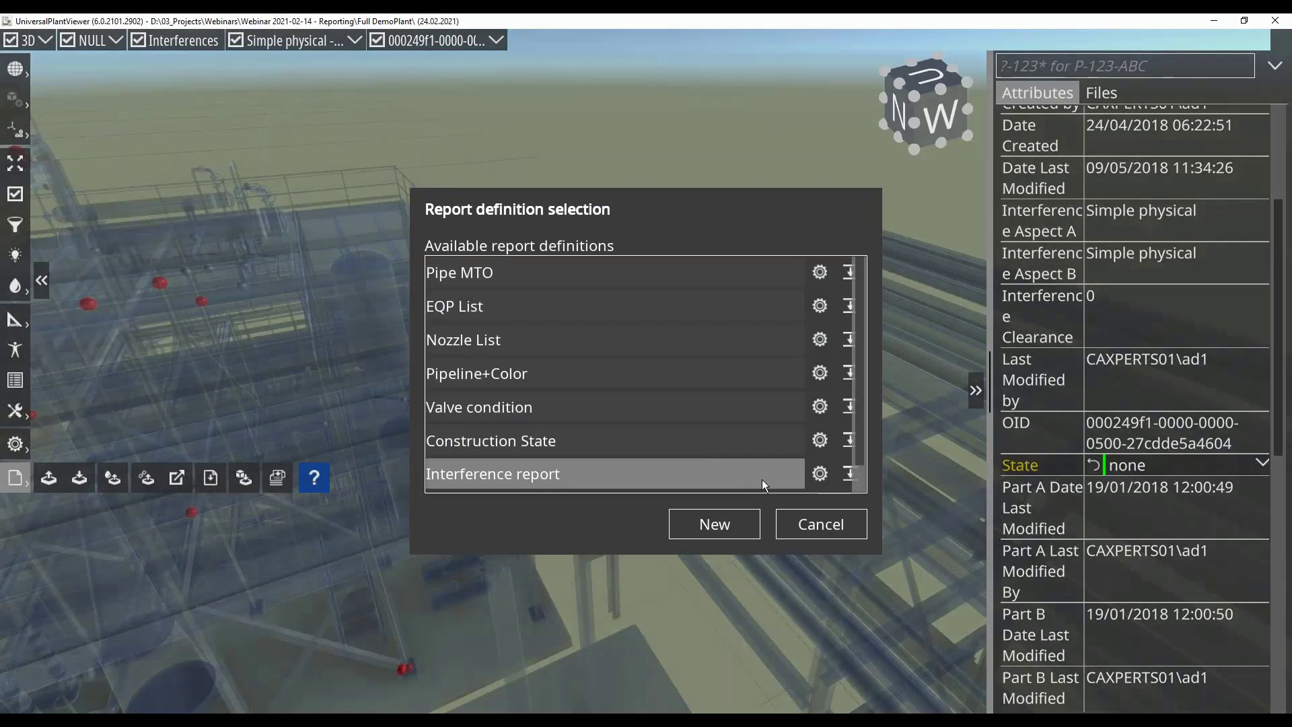
left_click(744, 374)
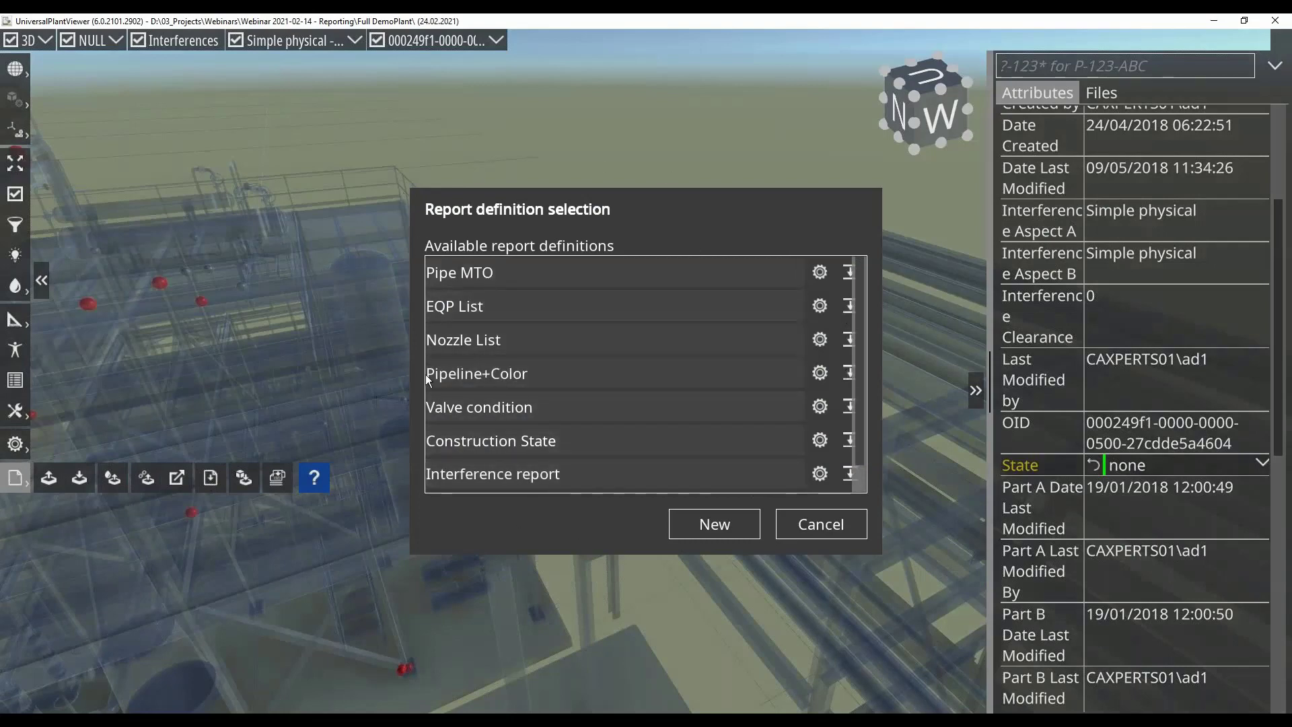
scroll(658, 456, "down", 1)
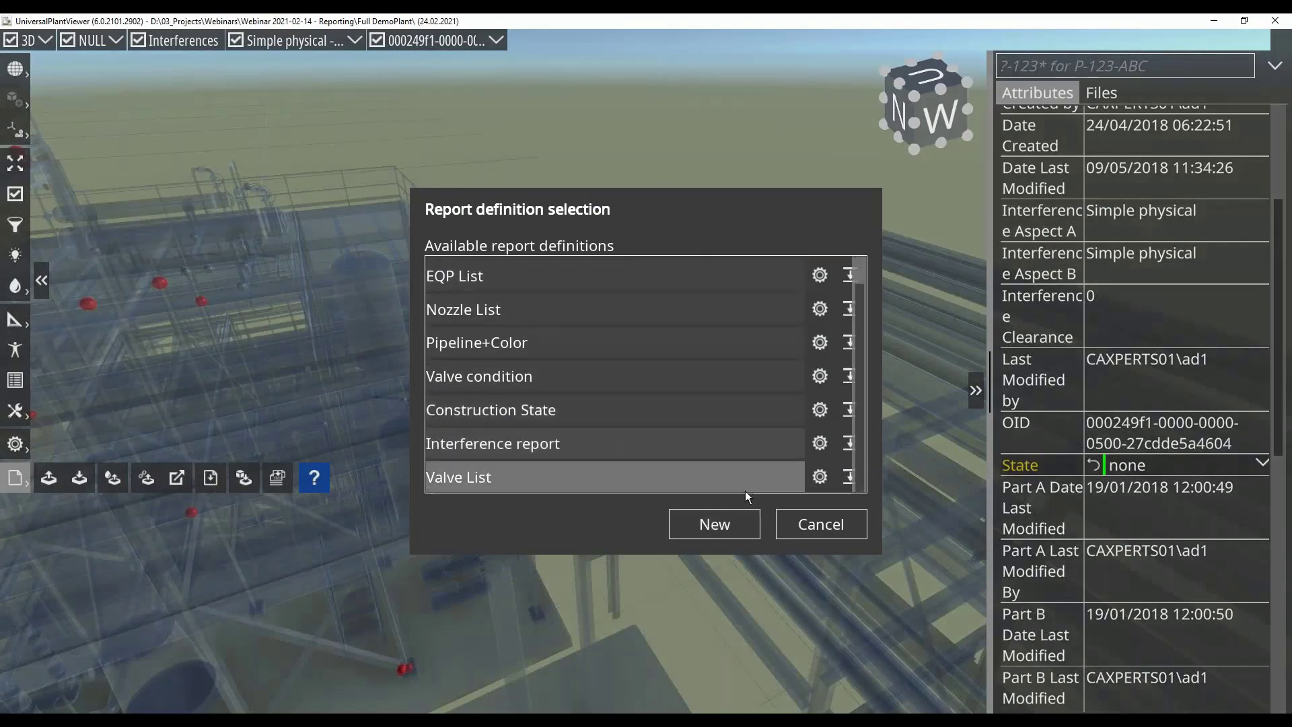
left_click(847, 476)
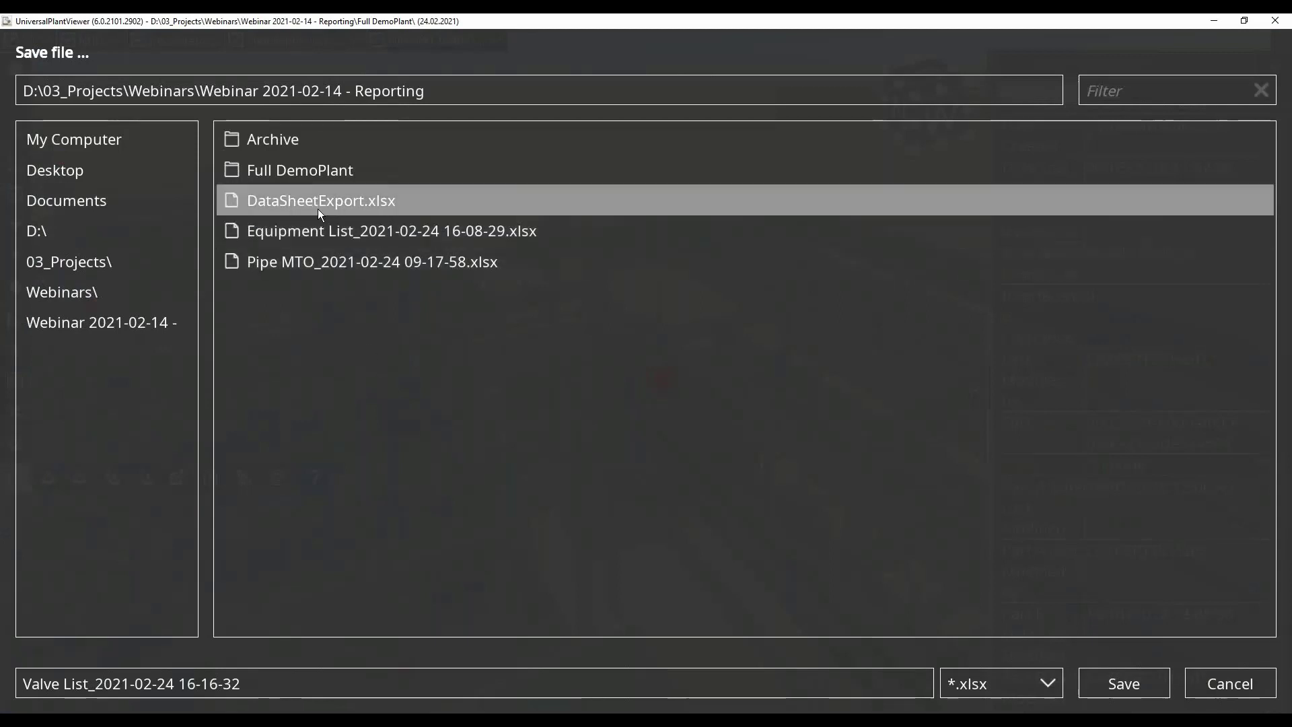
Save the Valve List export over DataSheetExport.xlsx, confirming the overwrite.
left_click(319, 210)
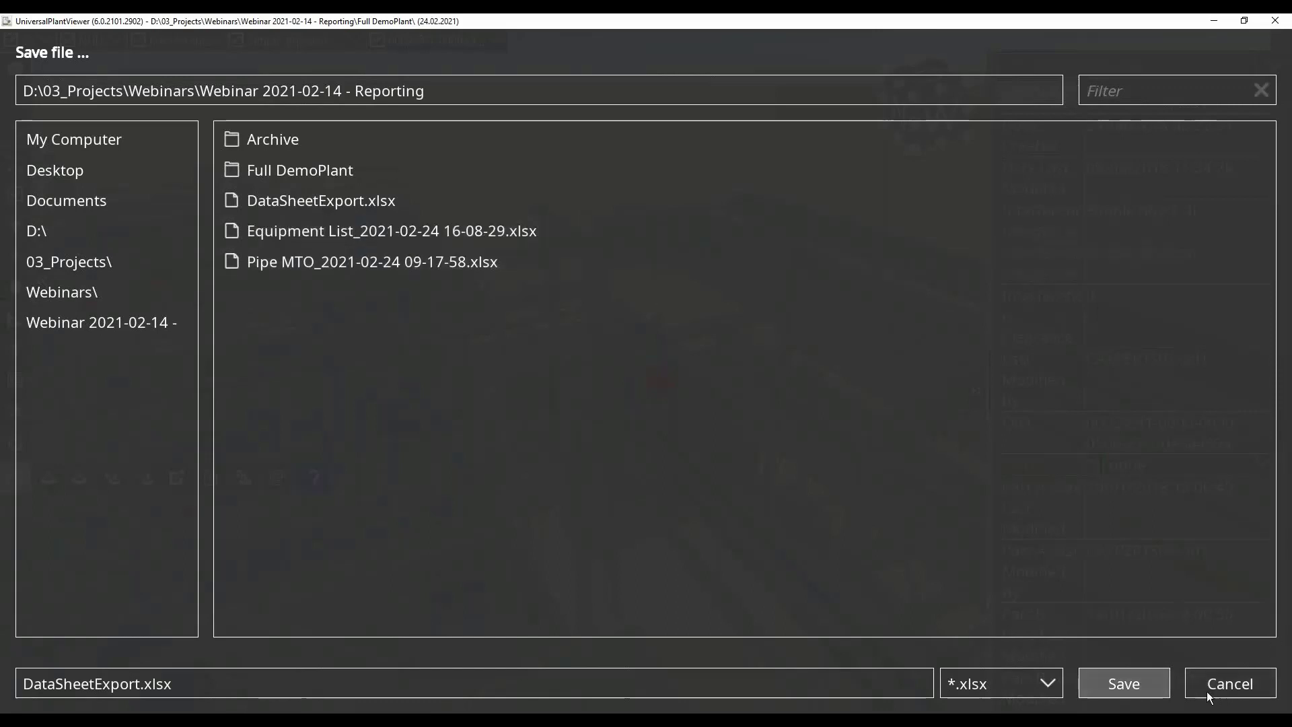
left_click(1141, 686)
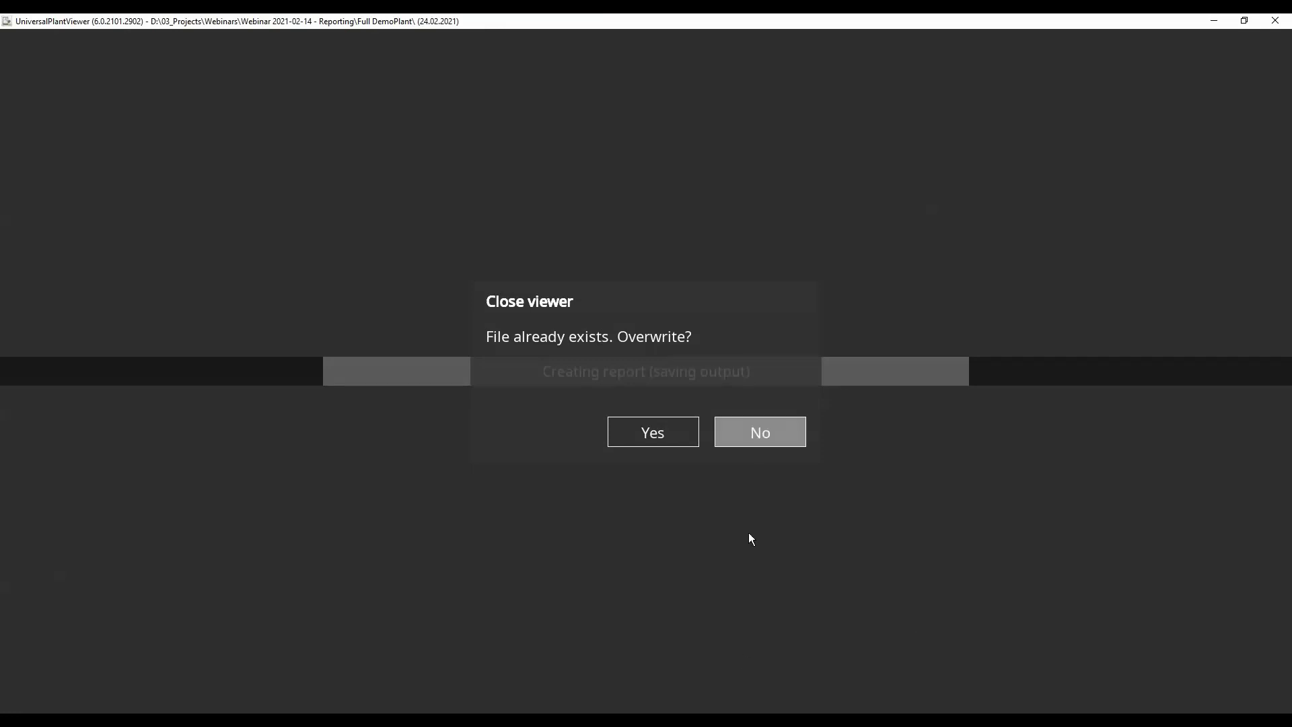
key("Return")
In File Explorer, open Valve Data Sheets.docx from the Webinar 2021-02-14 - Reporting folder.
key("alt+Tab")
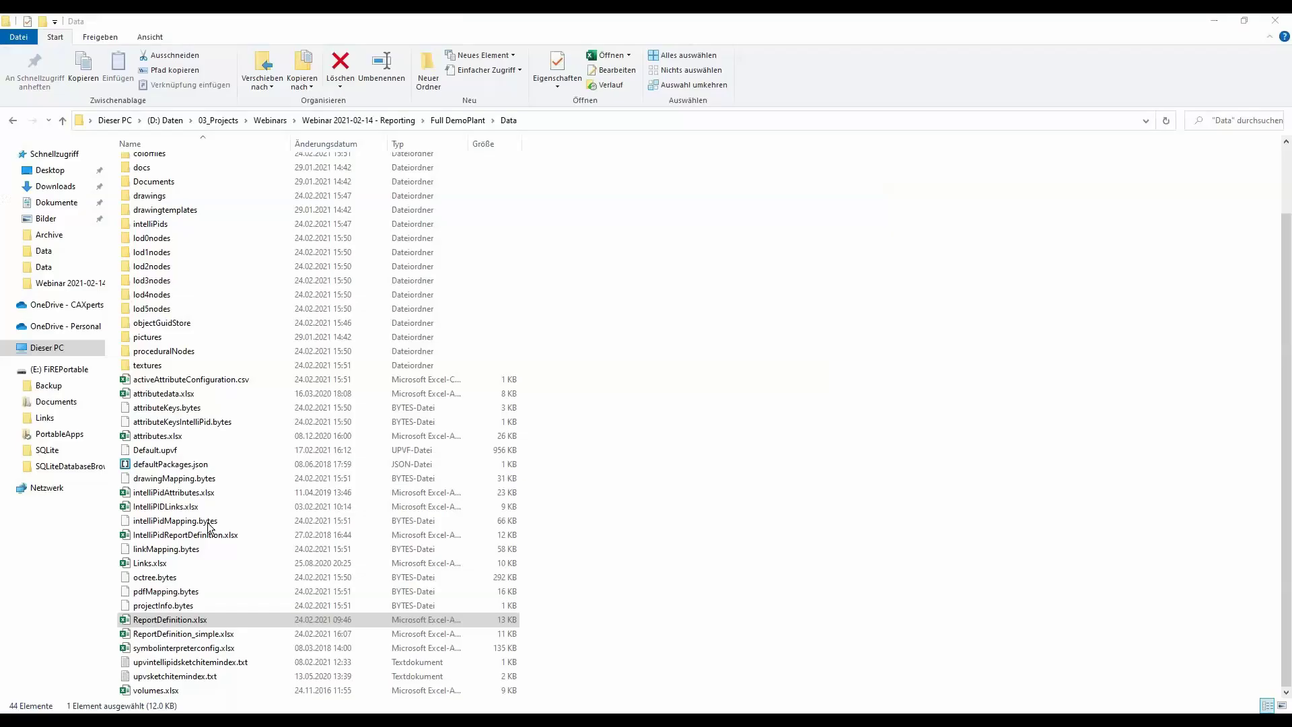
left_click(354, 121)
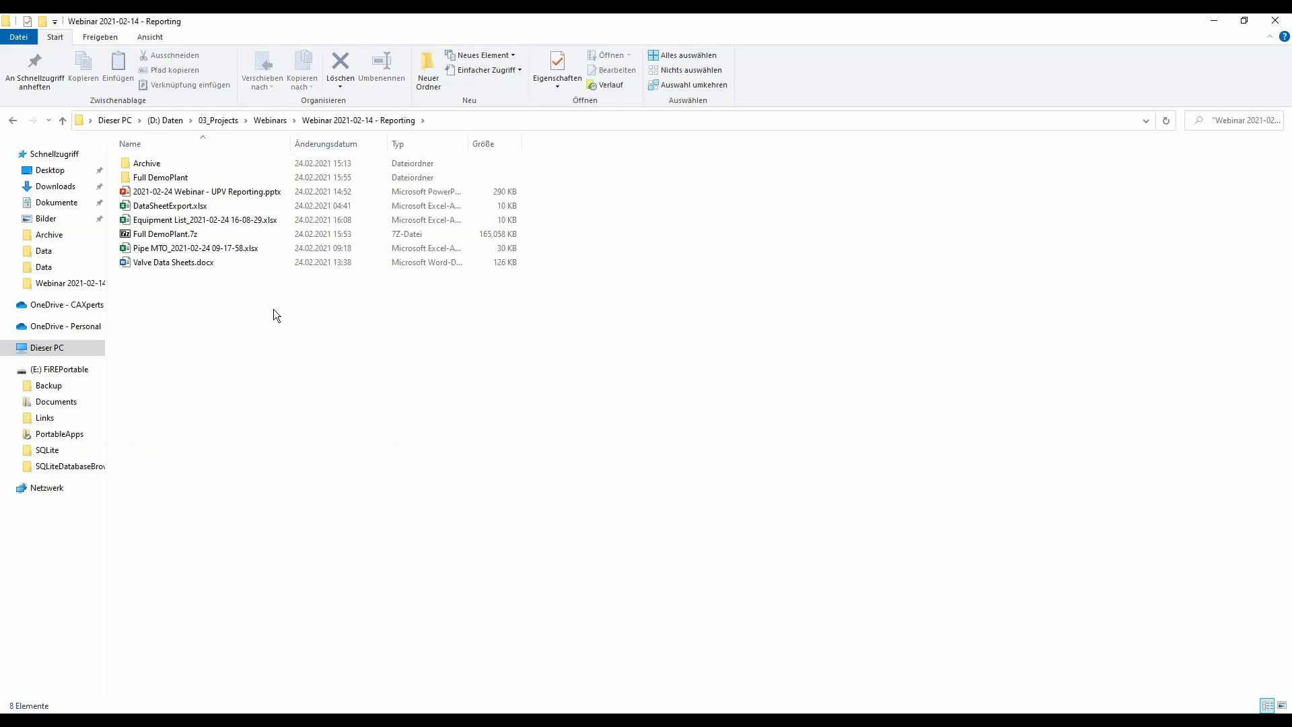
left_click(188, 265)
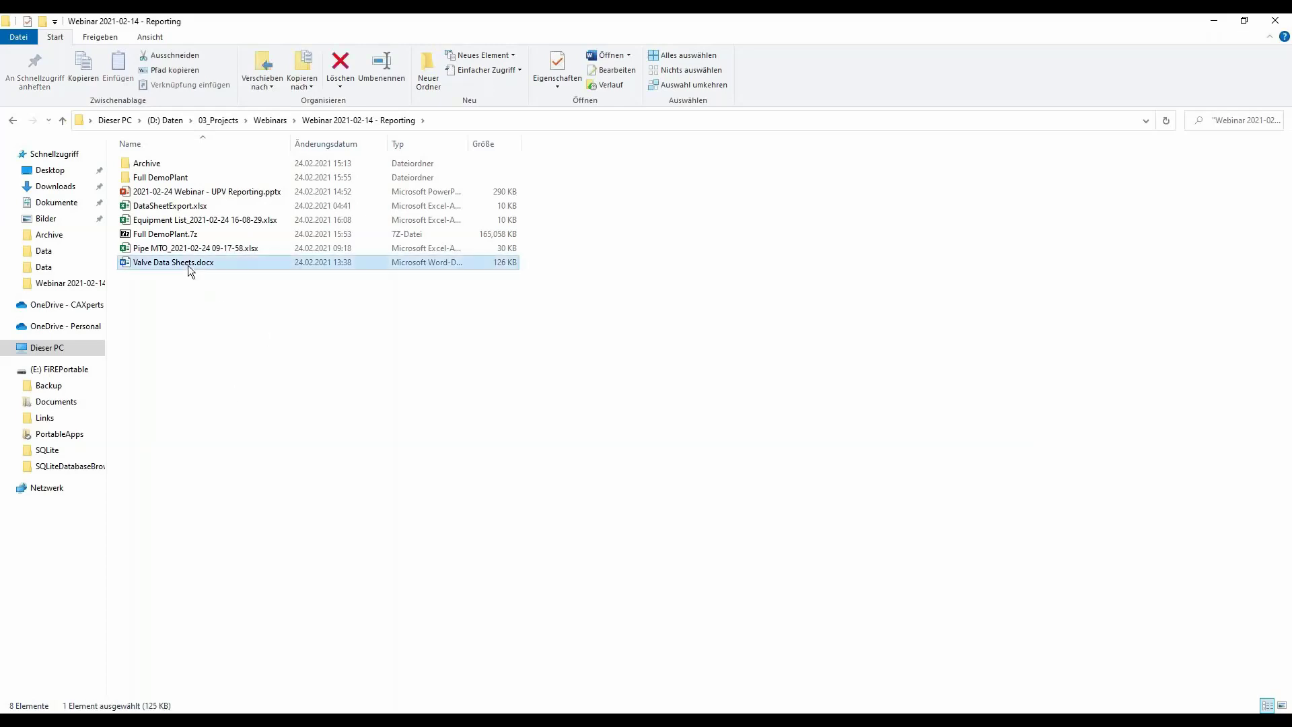
double_click(187, 265)
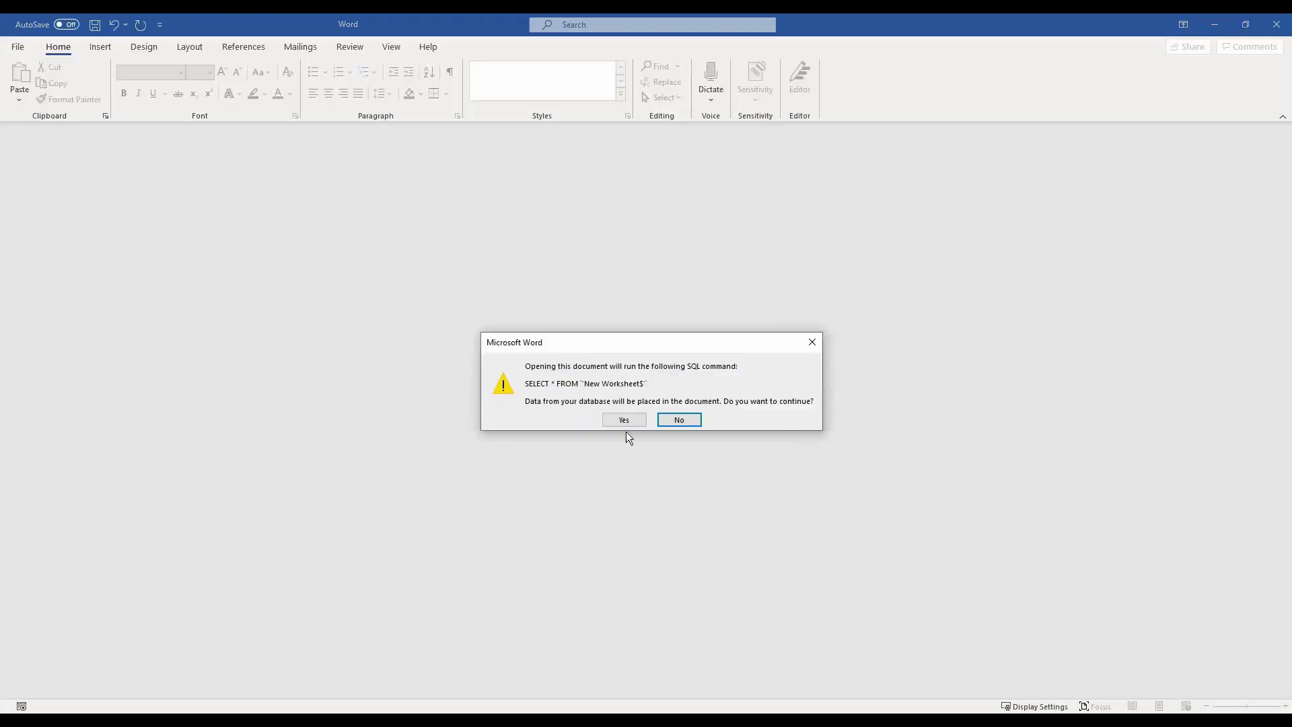
Accept the SQL data query, switch Preview Results to merge fields, and return to record 1.
left_click(625, 421)
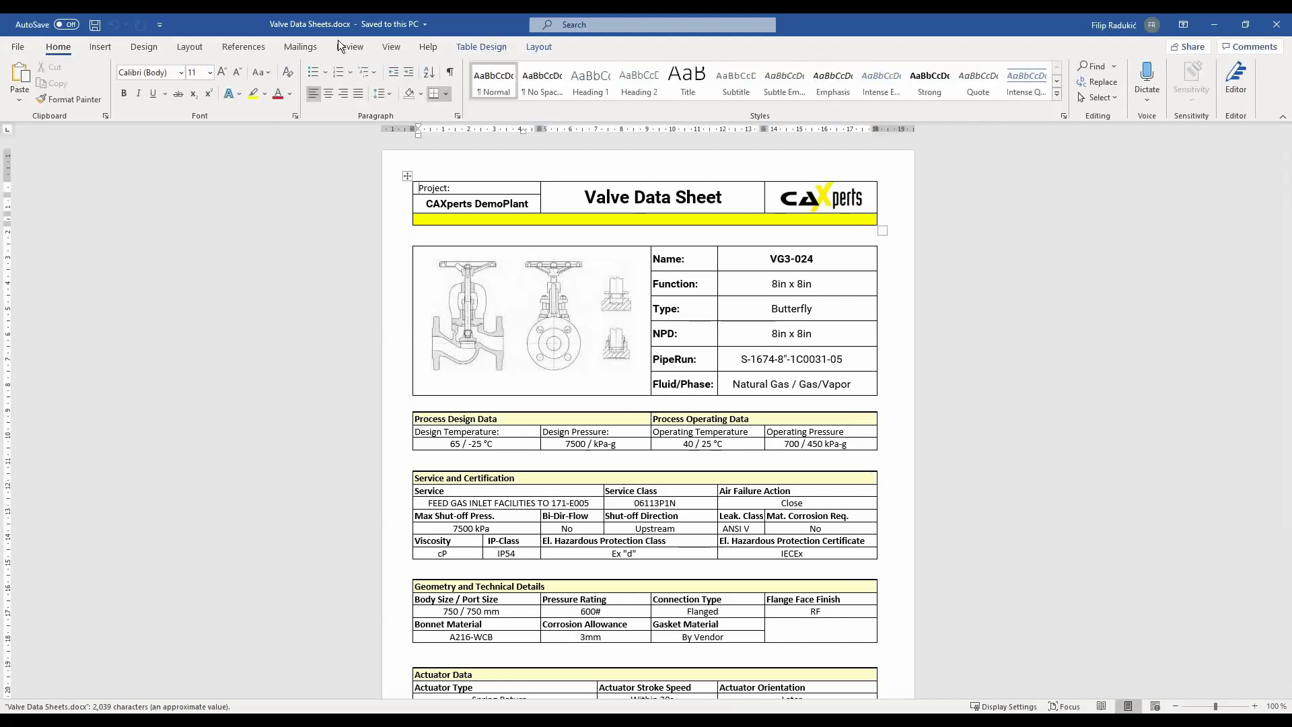
left_click(301, 46)
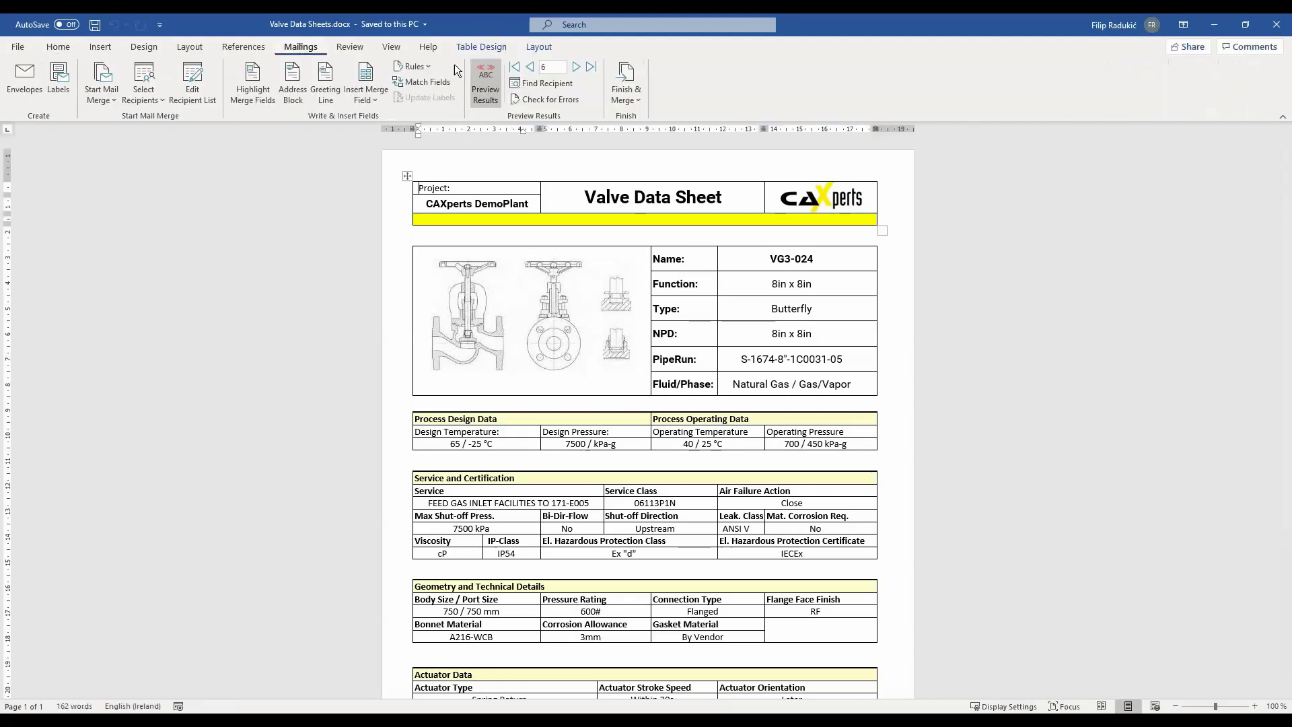
left_click(481, 87)
left_click(940, 468)
scroll(940, 471, "down", 3)
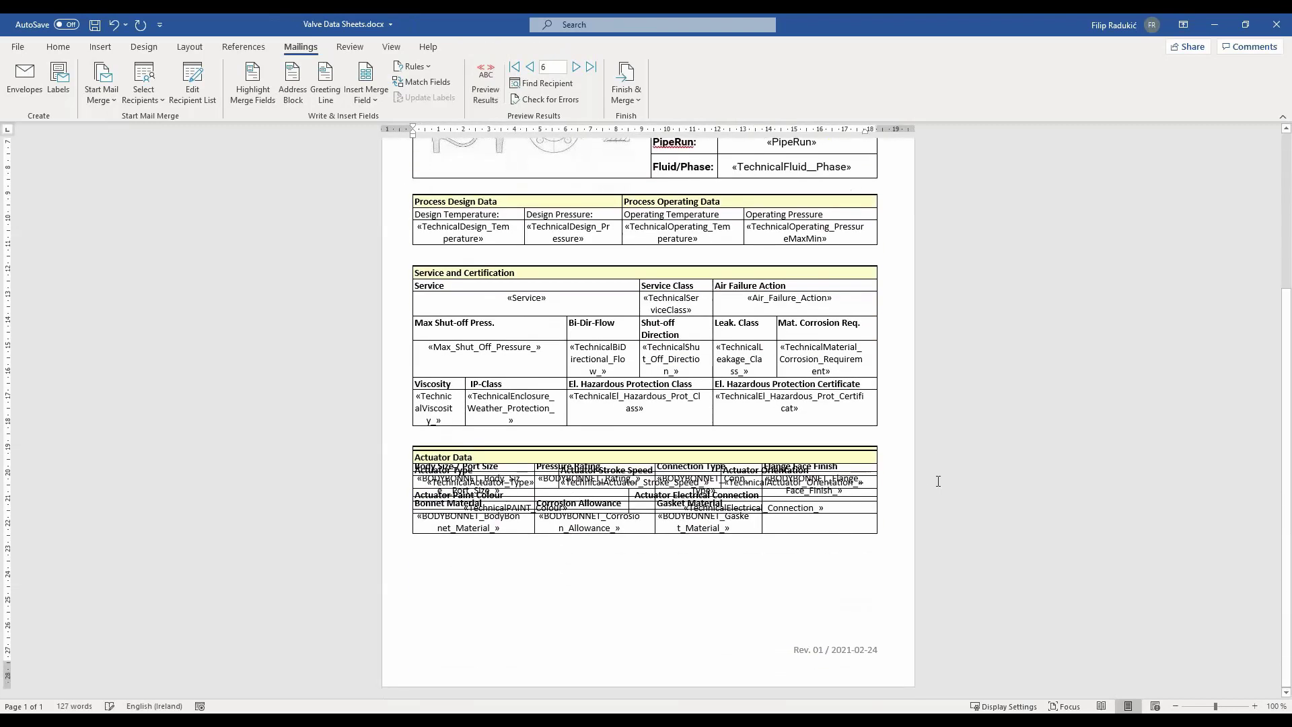
scroll(942, 498, "up", 2)
scroll(948, 513, "up", 2)
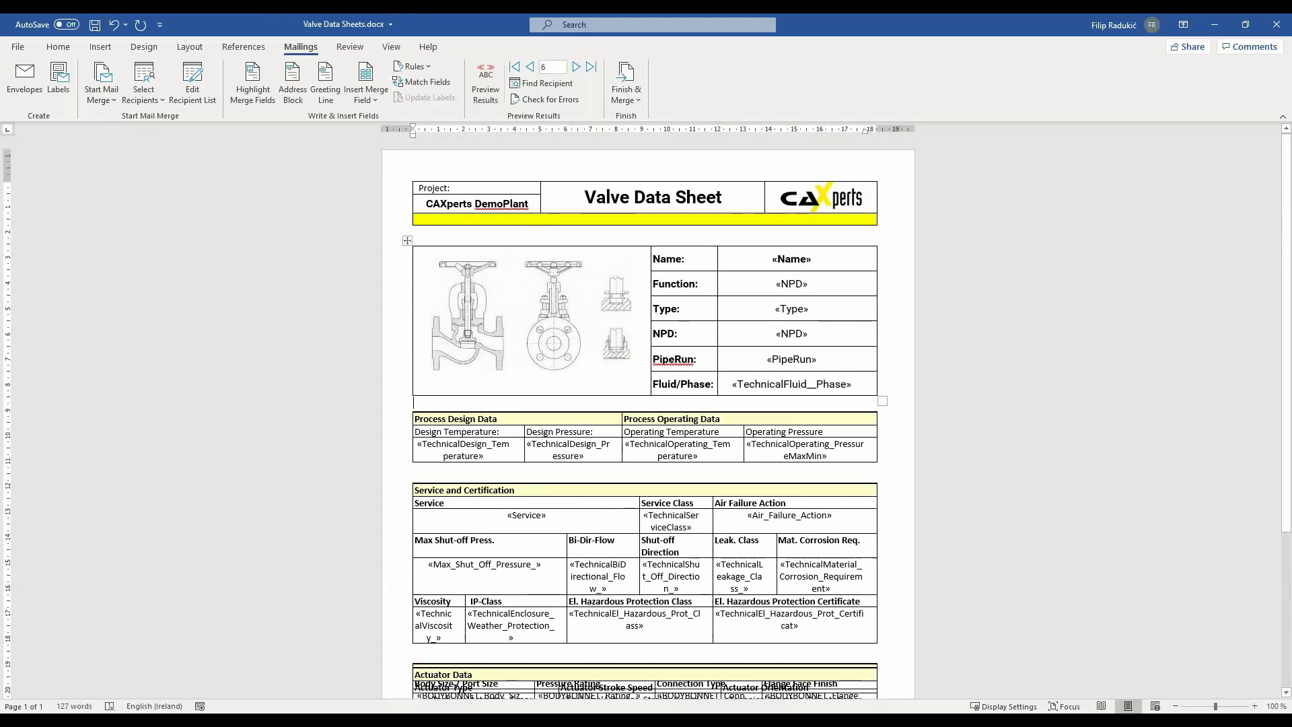
left_click(521, 64)
Turn Preview Results back on to show the merged VG3-003 data sheet.
left_click(492, 86)
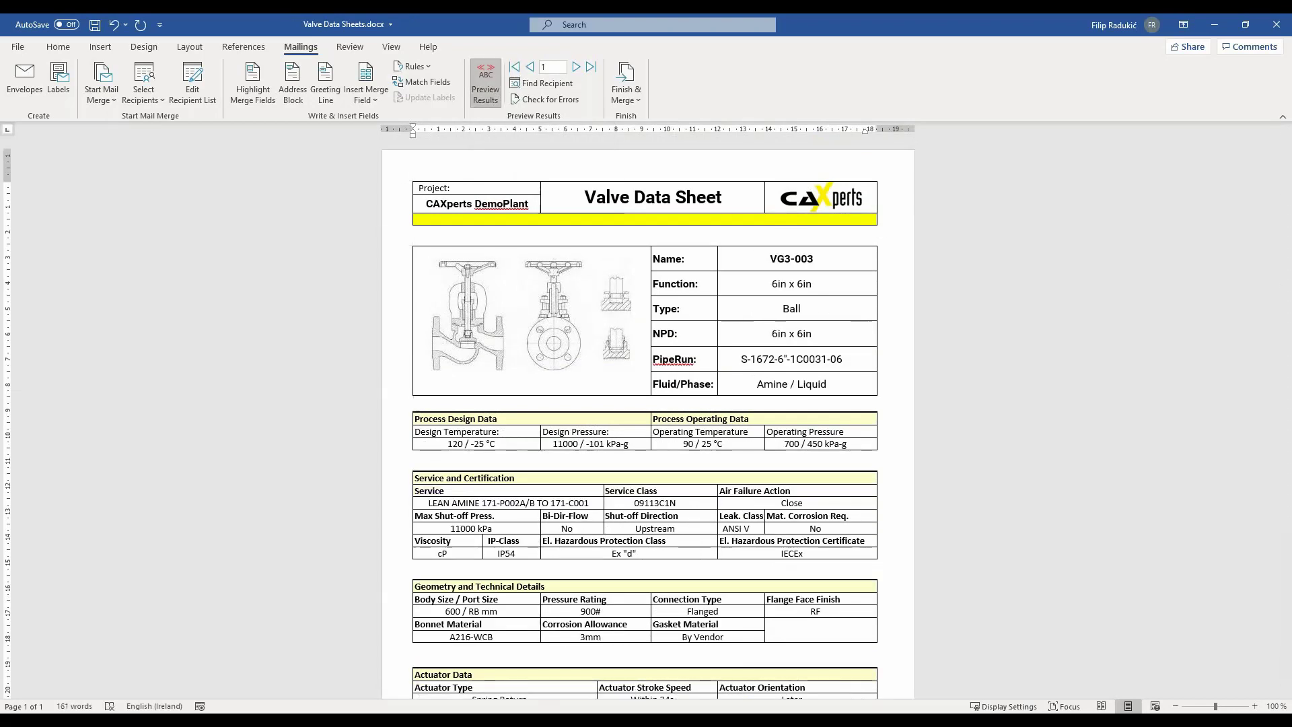
scroll(646, 418, "down", 2)
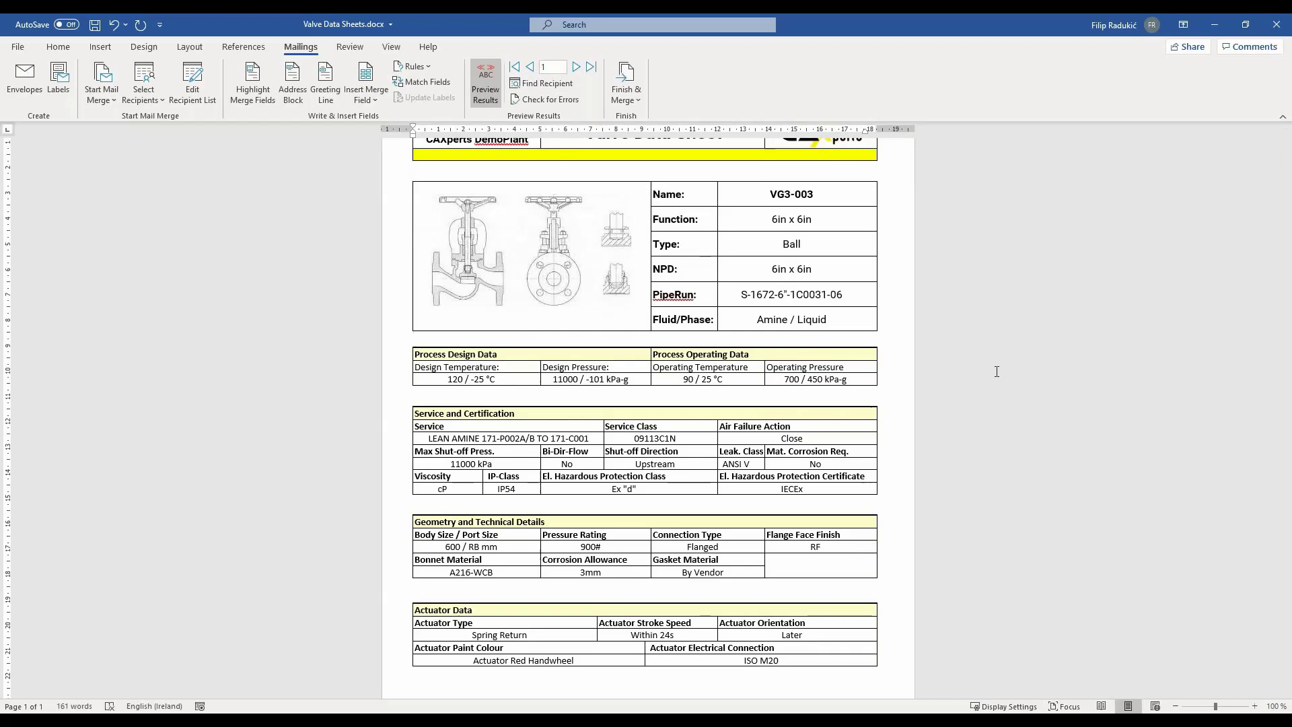
scroll(997, 371, "up", 2)
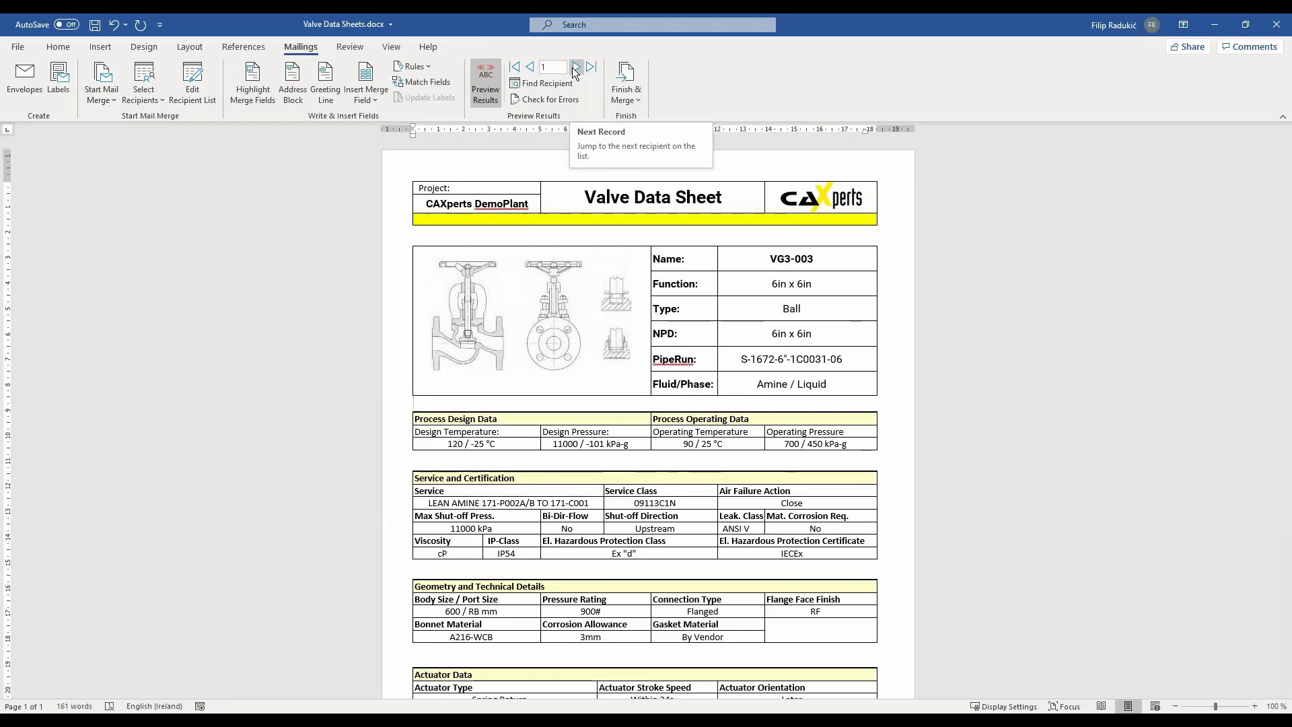
Page through merged records up to record 9, valve VG3-027, then return to UniversalPlantViewer.
left_click(576, 67)
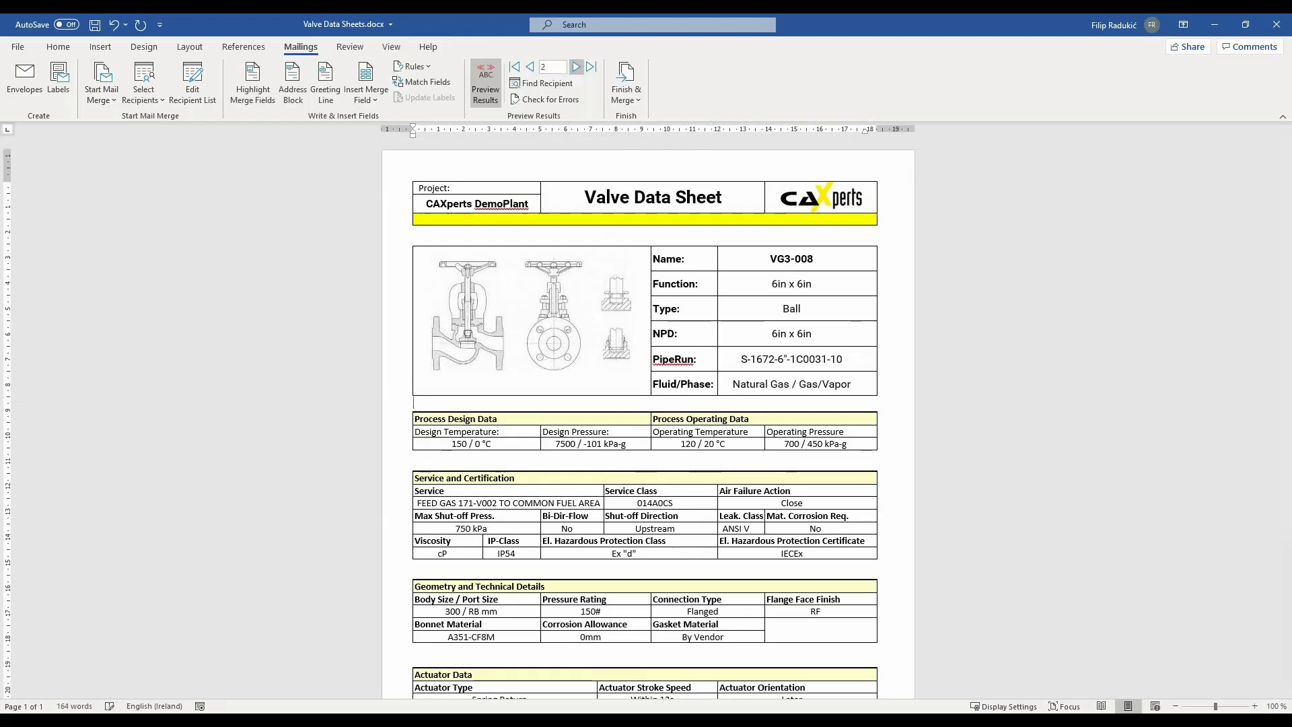
left_click(576, 66)
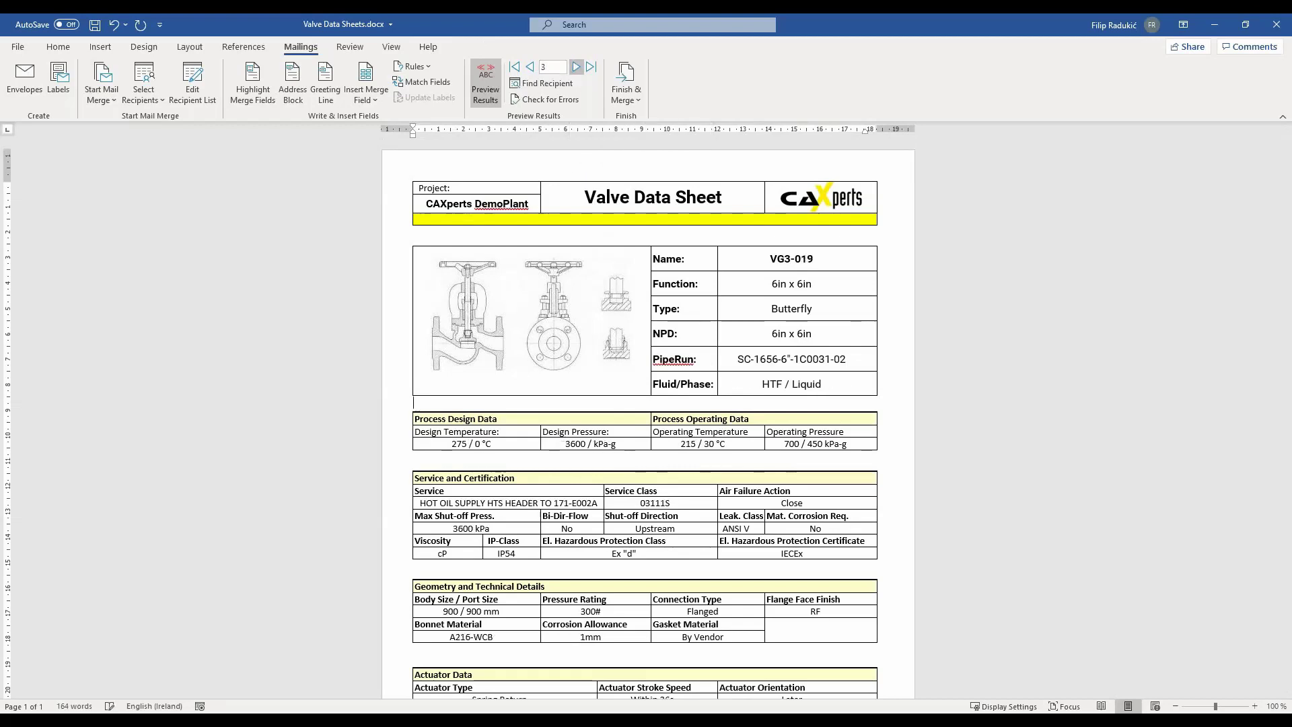
left_click(576, 66)
left_click(576, 67)
left_click(577, 67)
left_click(576, 67)
left_click(576, 67)
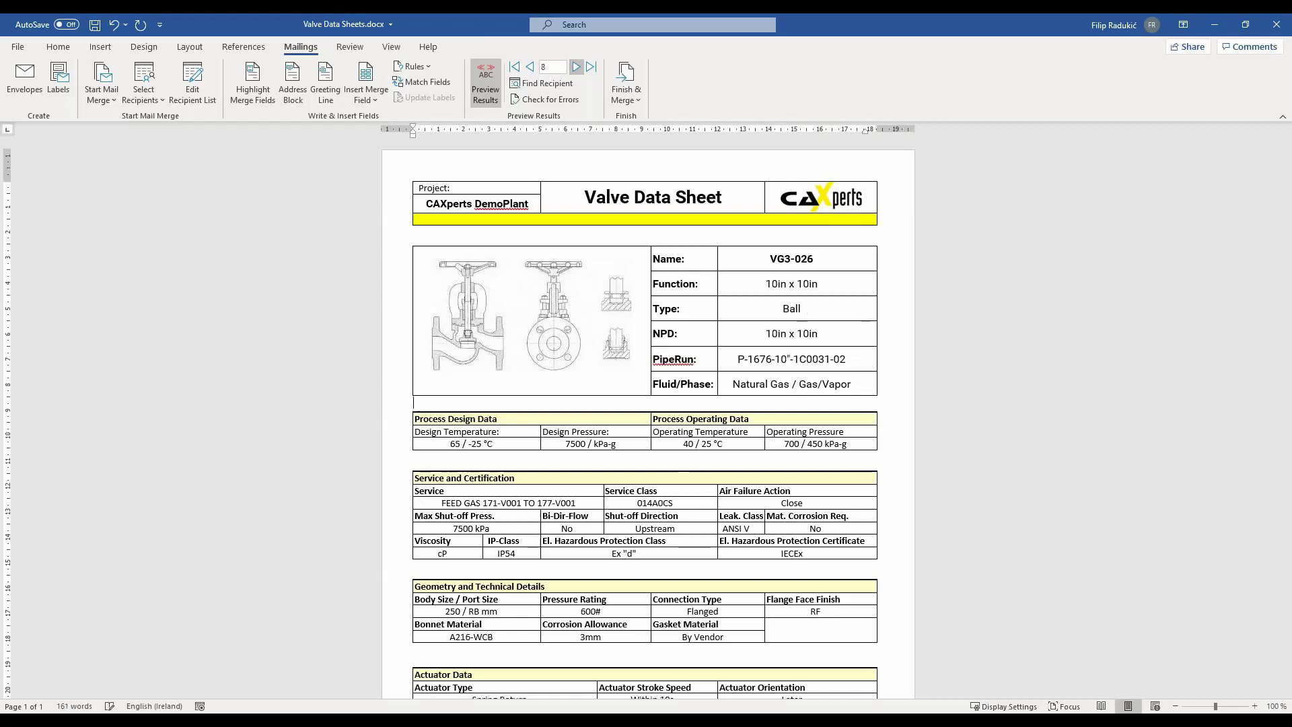
left_click(577, 67)
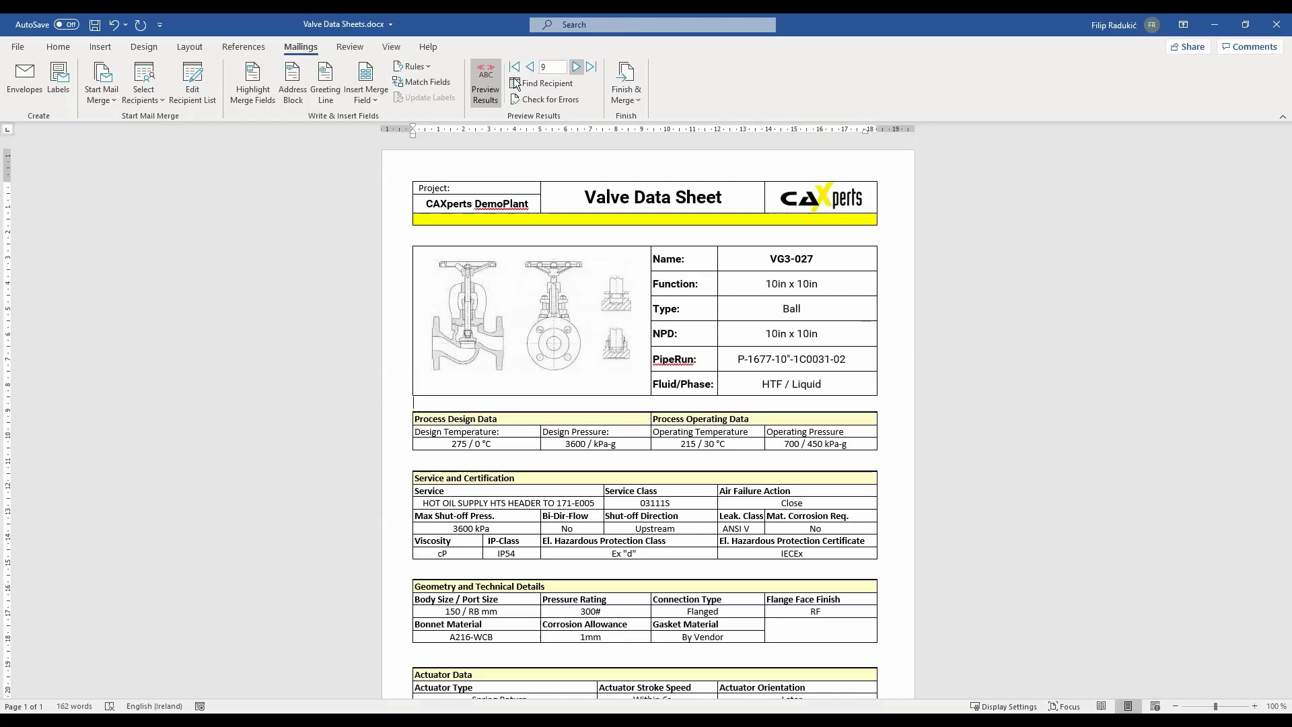
key("alt+Tab")
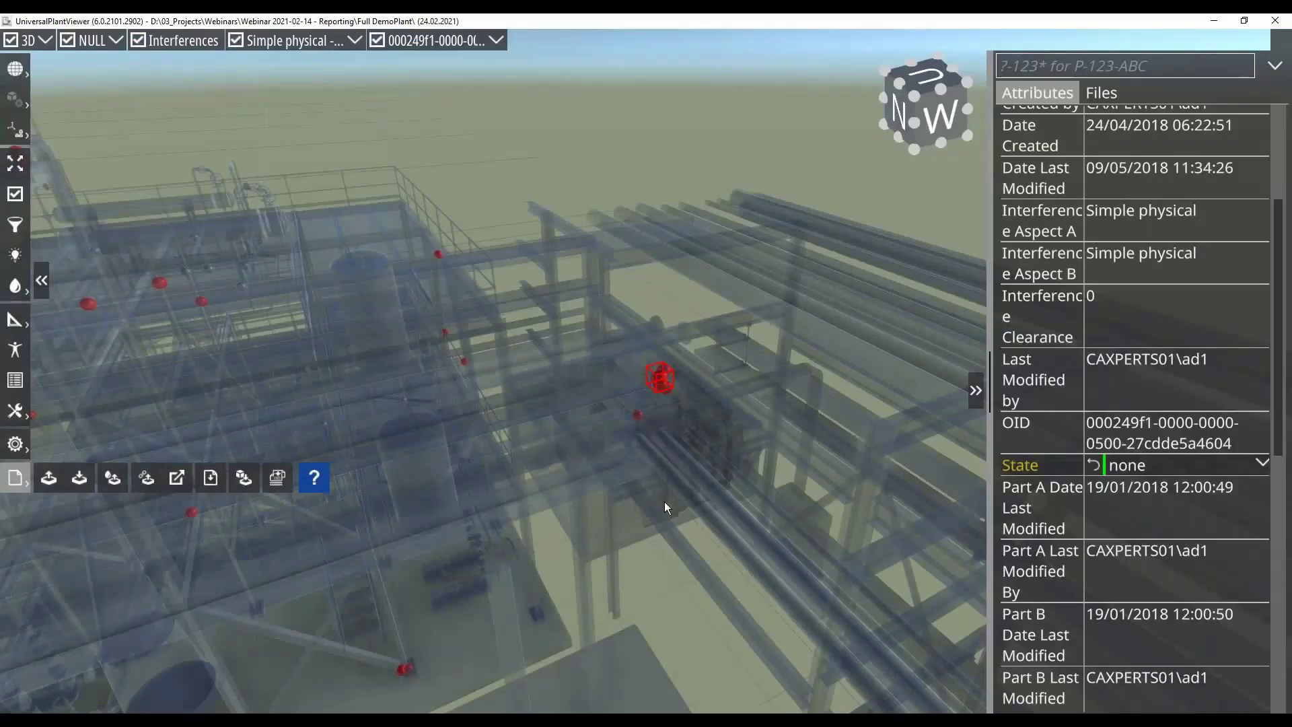
Apply the saved Startup View and toggle all layers off and on to restore solid colours.
left_click(1104, 94)
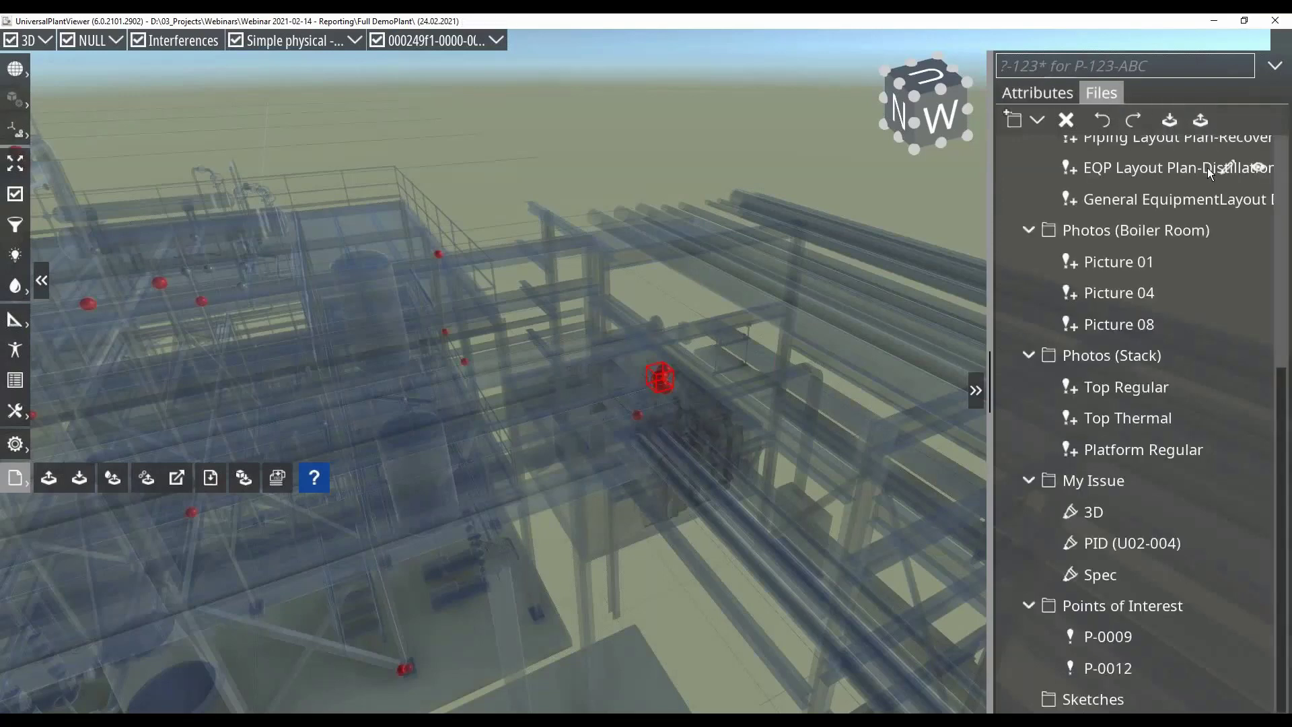
scroll(1210, 173, "up", 5)
left_click(1258, 213)
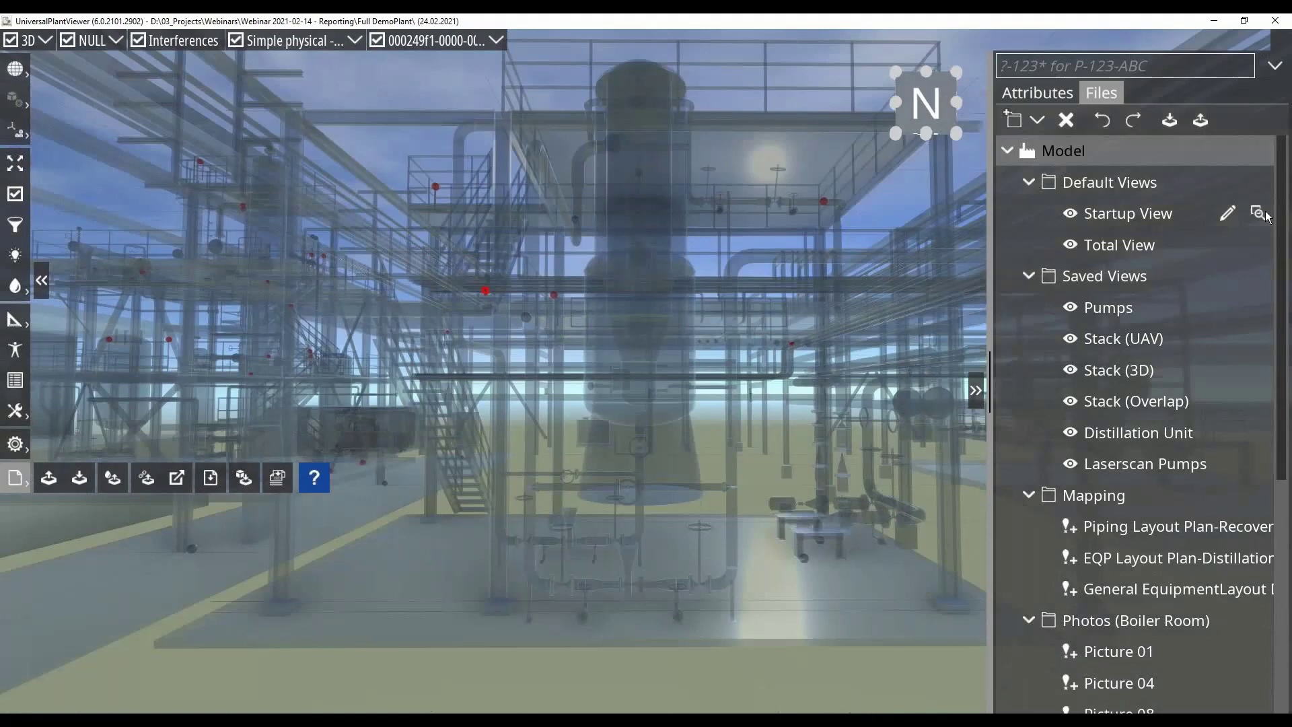
left_click(11, 41)
left_click(11, 40)
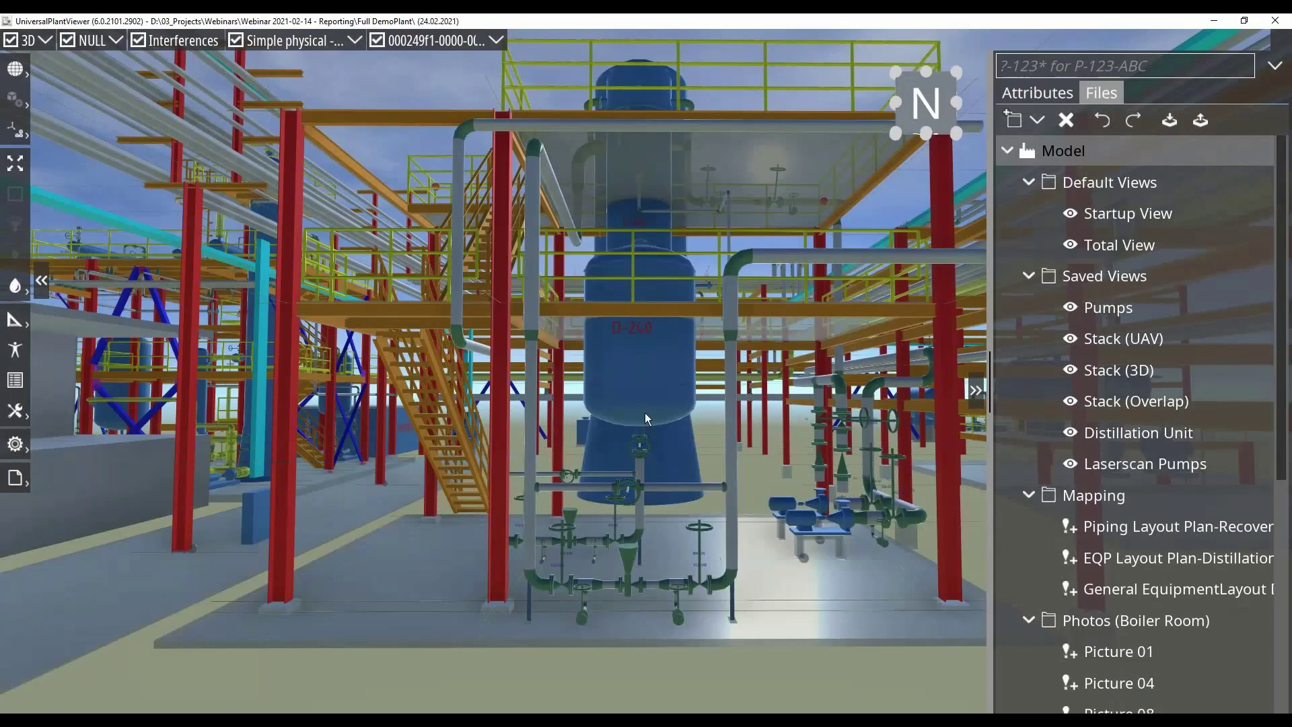
Open P&ID U02-004 from vessel D-240's attributes and zoom out to the full sheet.
left_click(642, 362)
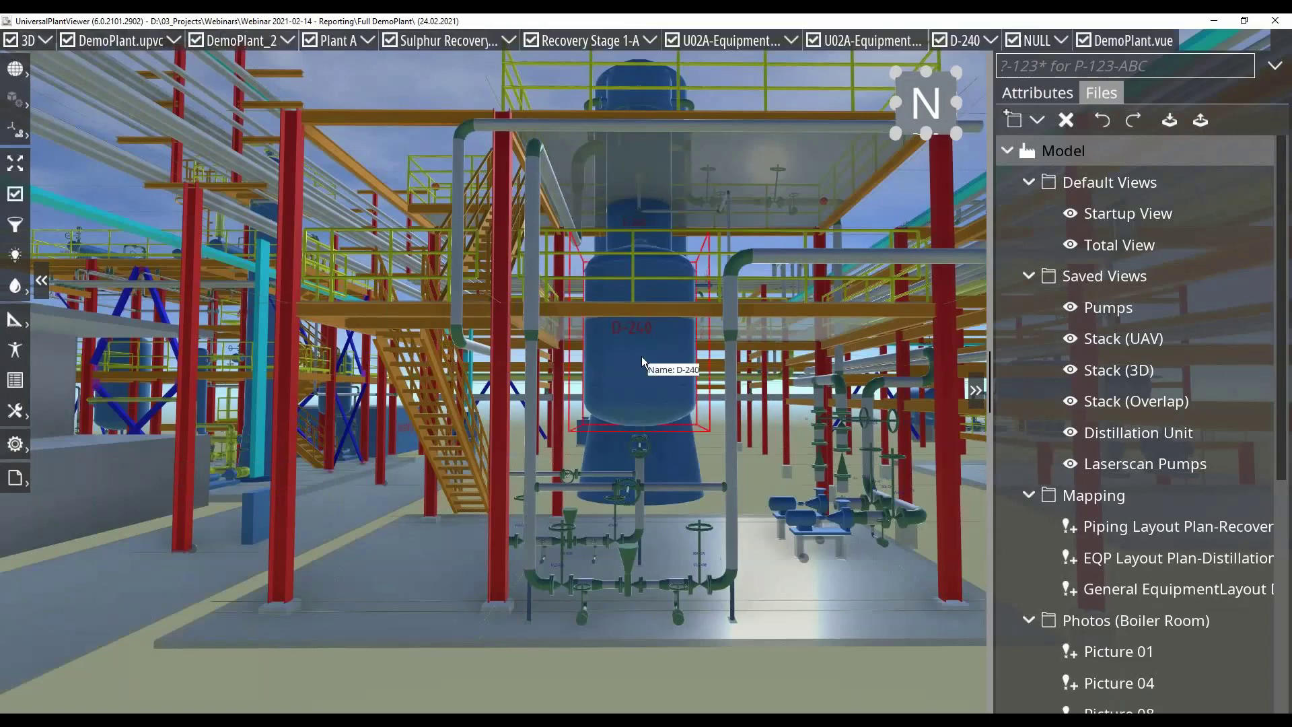
left_click(1037, 93)
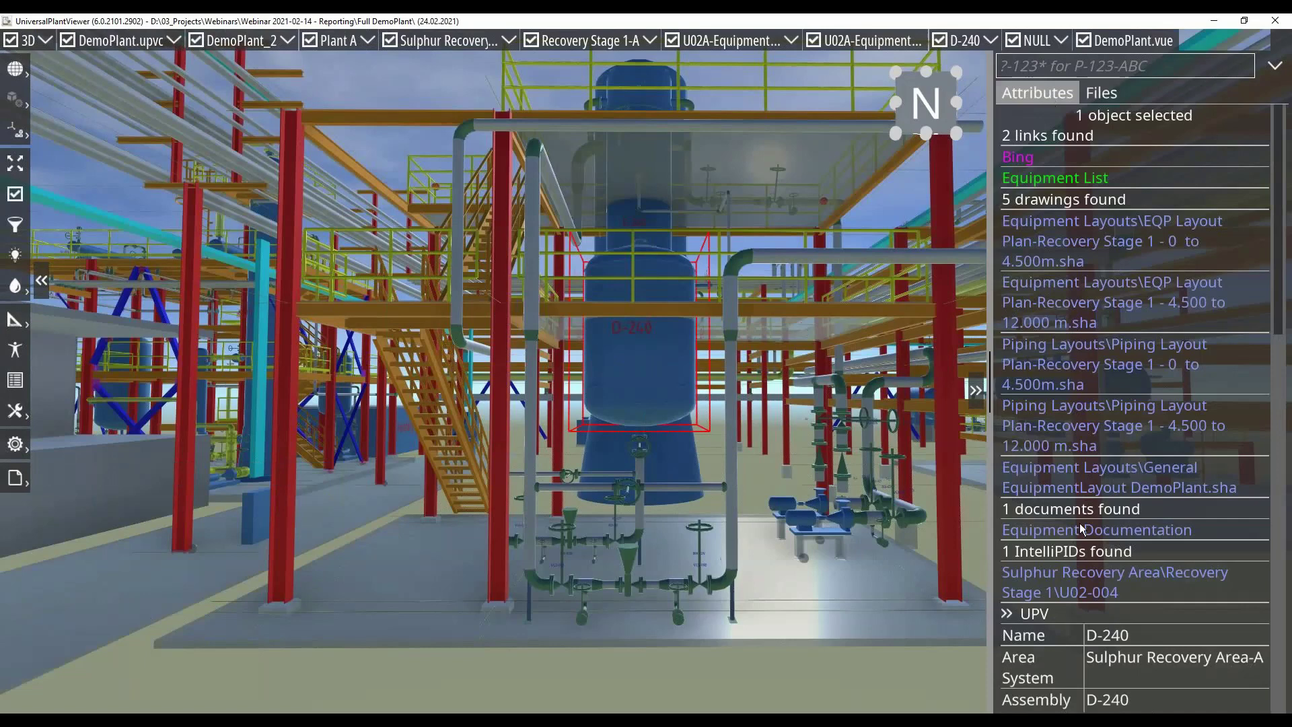
left_click(1081, 572)
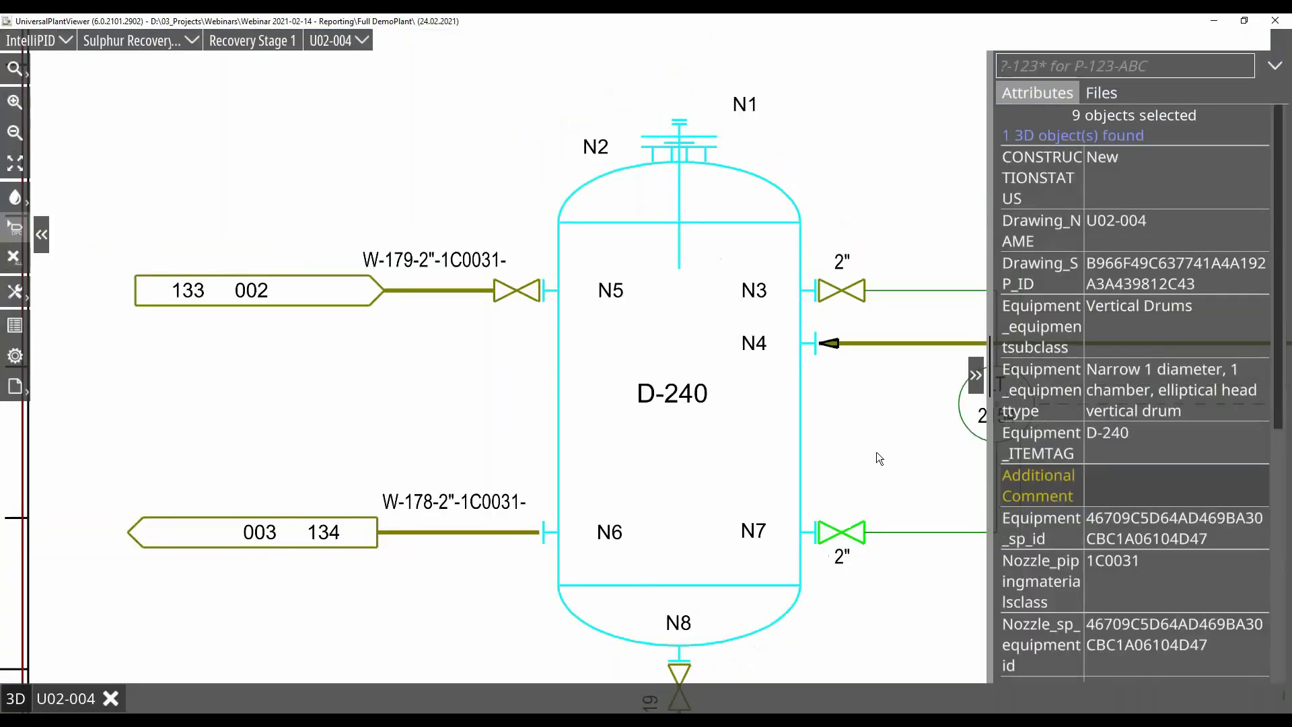
scroll(874, 430, "down", 5)
left_click_drag(842, 474, 506, 411)
scroll(705, 443, "down", 5)
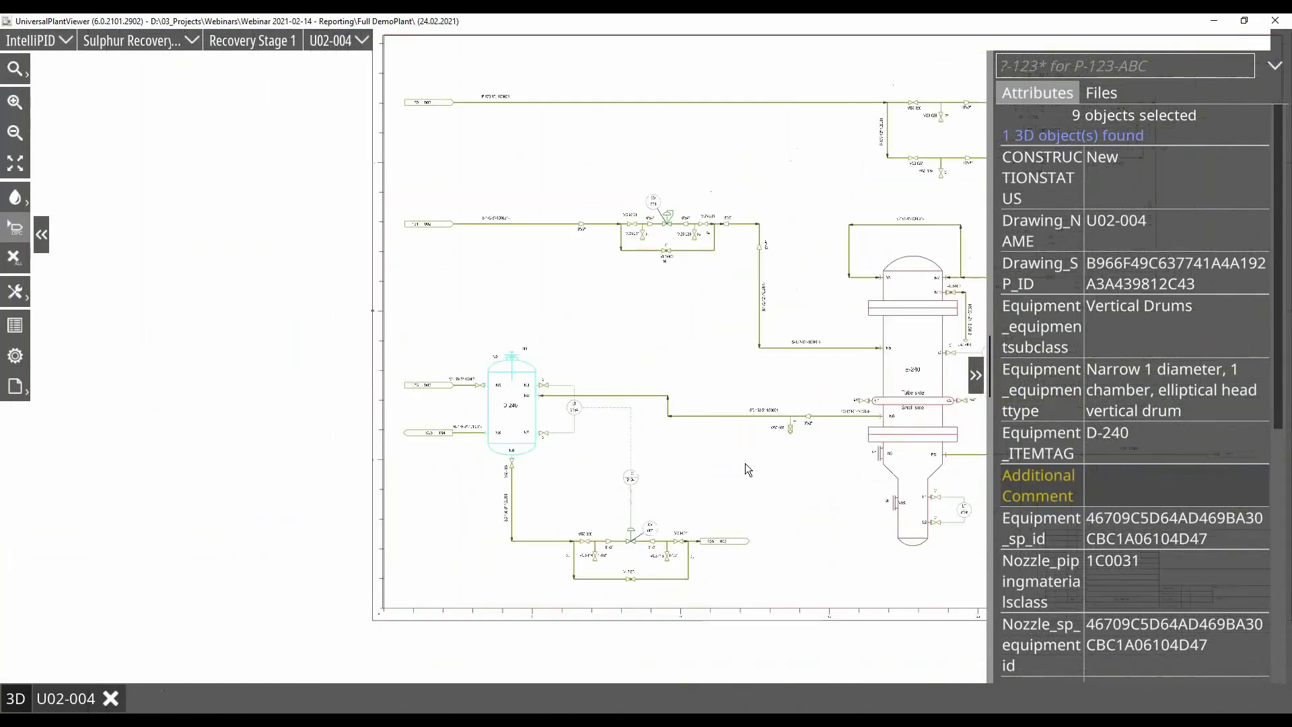
scroll(745, 463, "down", 2)
mouse_move(748, 482)
left_mouse_down()
mouse_move(595, 467)
mouse_move(521, 505)
mouse_move(534, 504)
left_mouse_up()
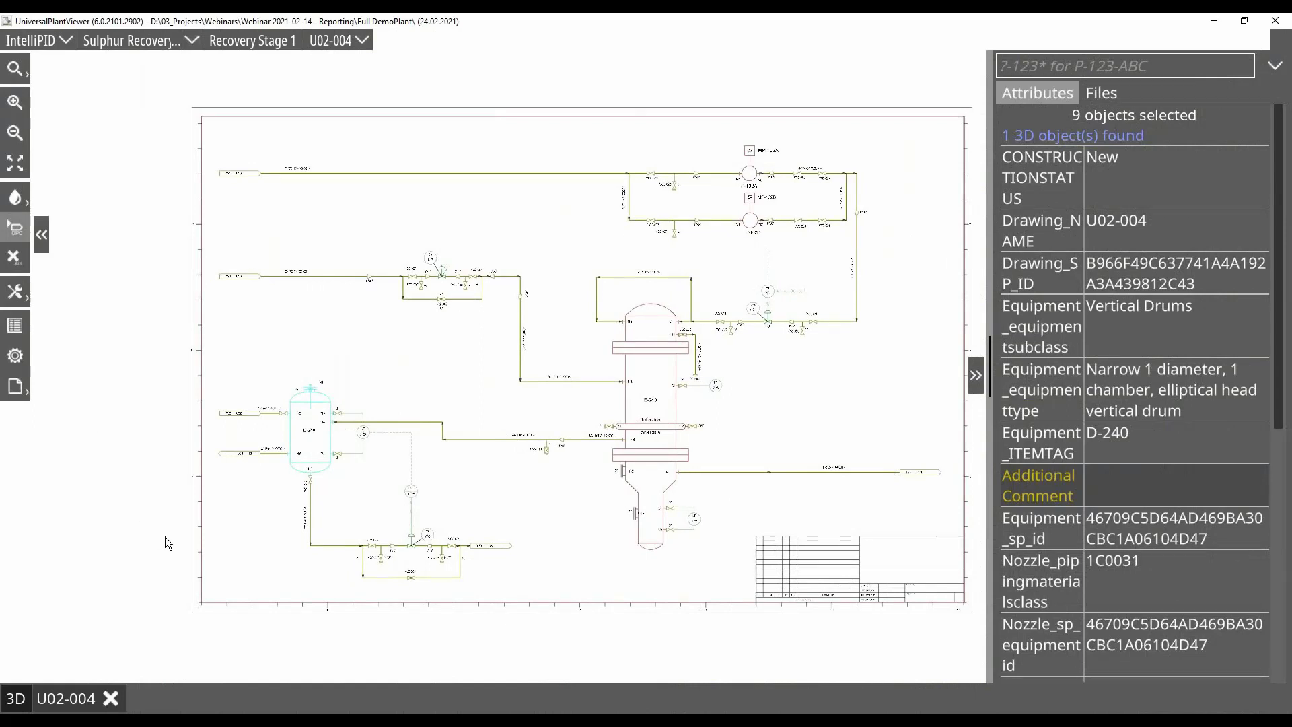
Select exchanger E-240 to inspect its attributes, then clear the selection.
left_click(636, 345)
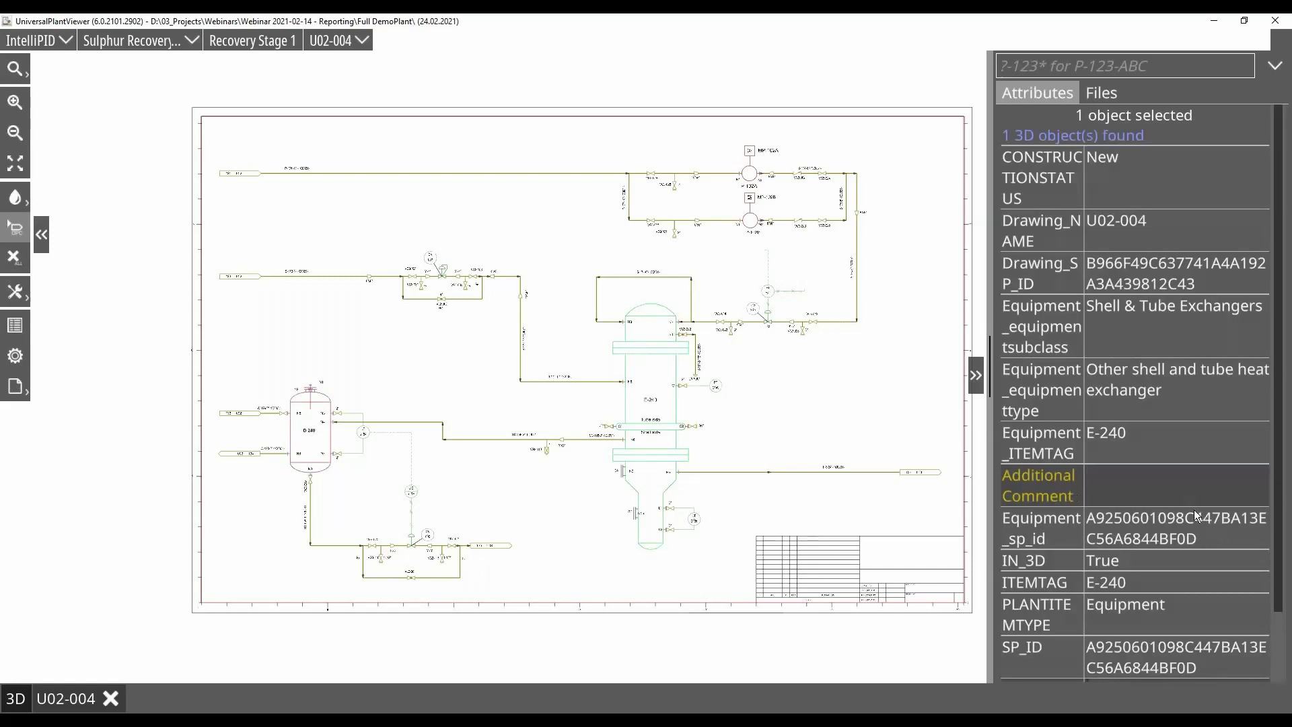
scroll(1191, 511, "down", 1)
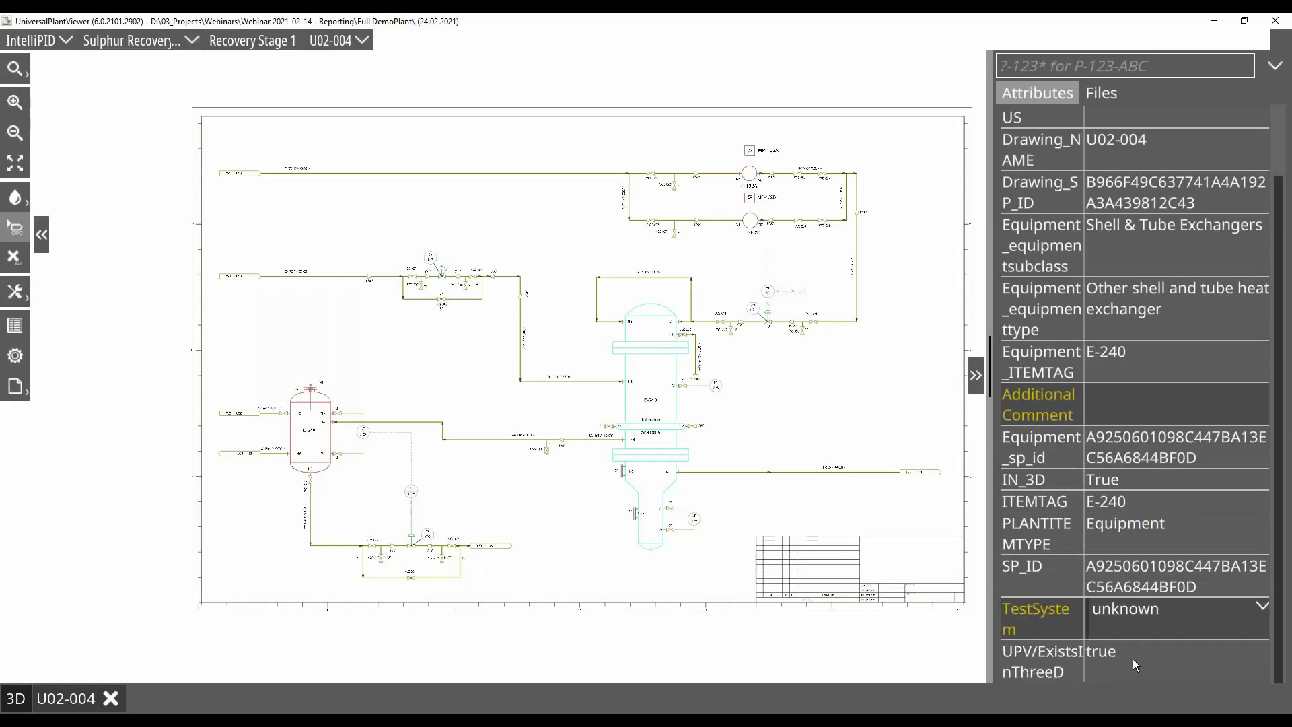
left_click(555, 498)
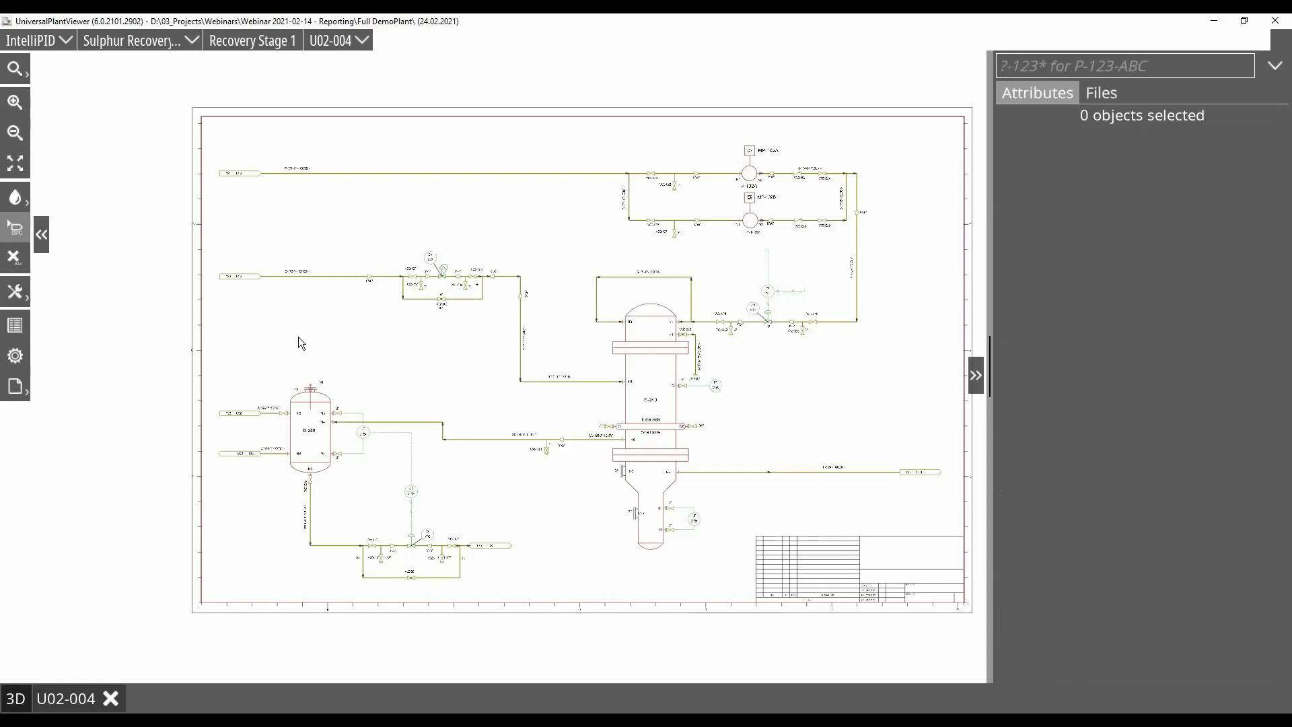
Start a new report definition from the Reports list.
left_click(17, 387)
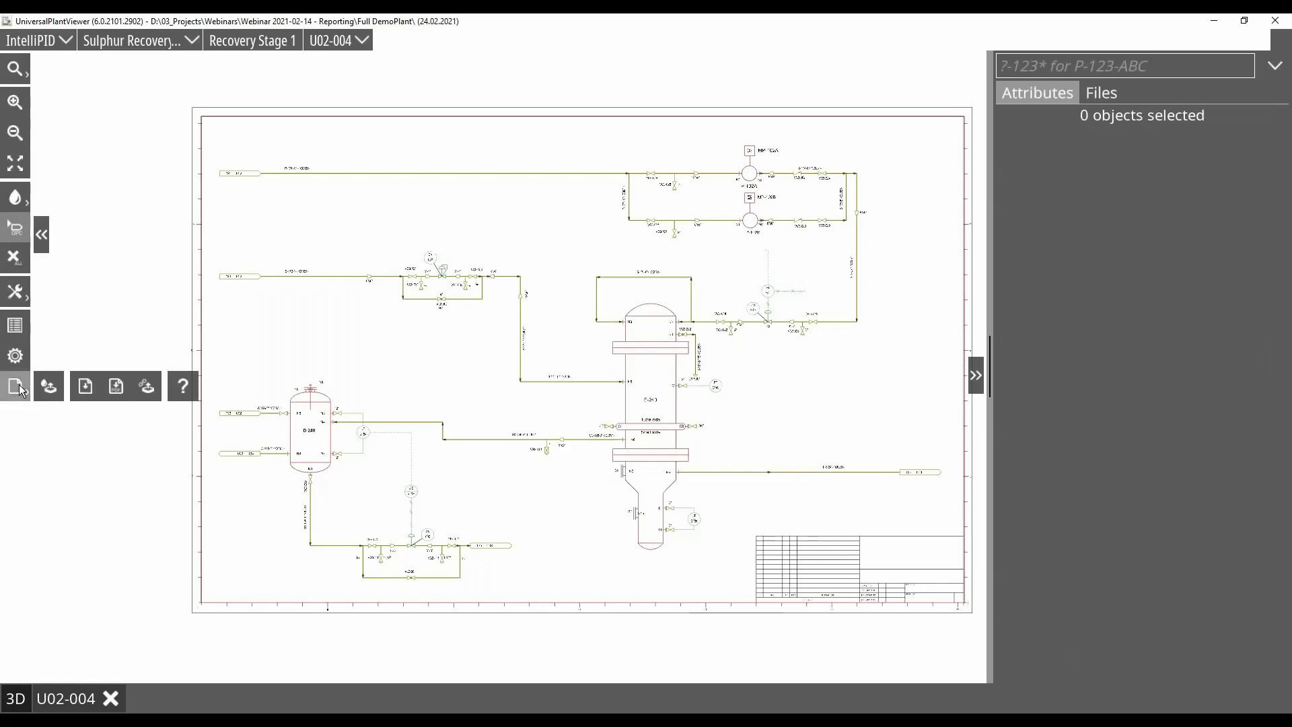
left_click(86, 387)
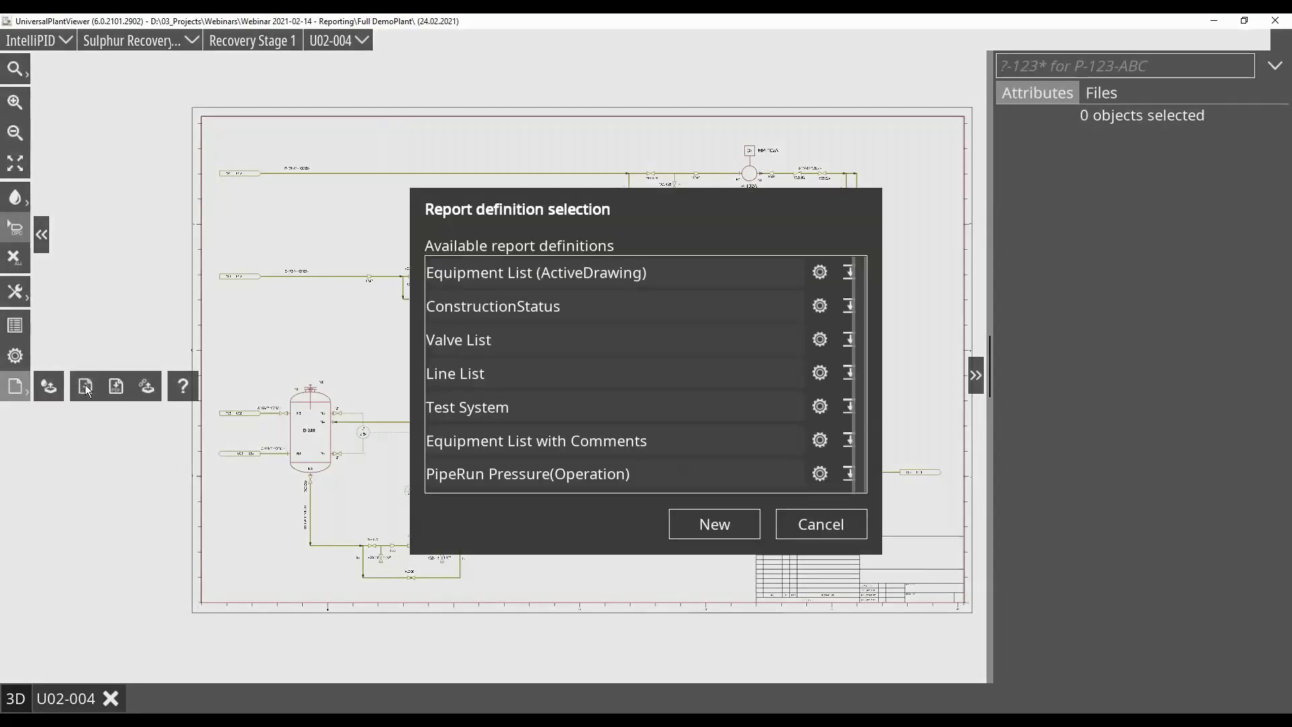
left_click(697, 518)
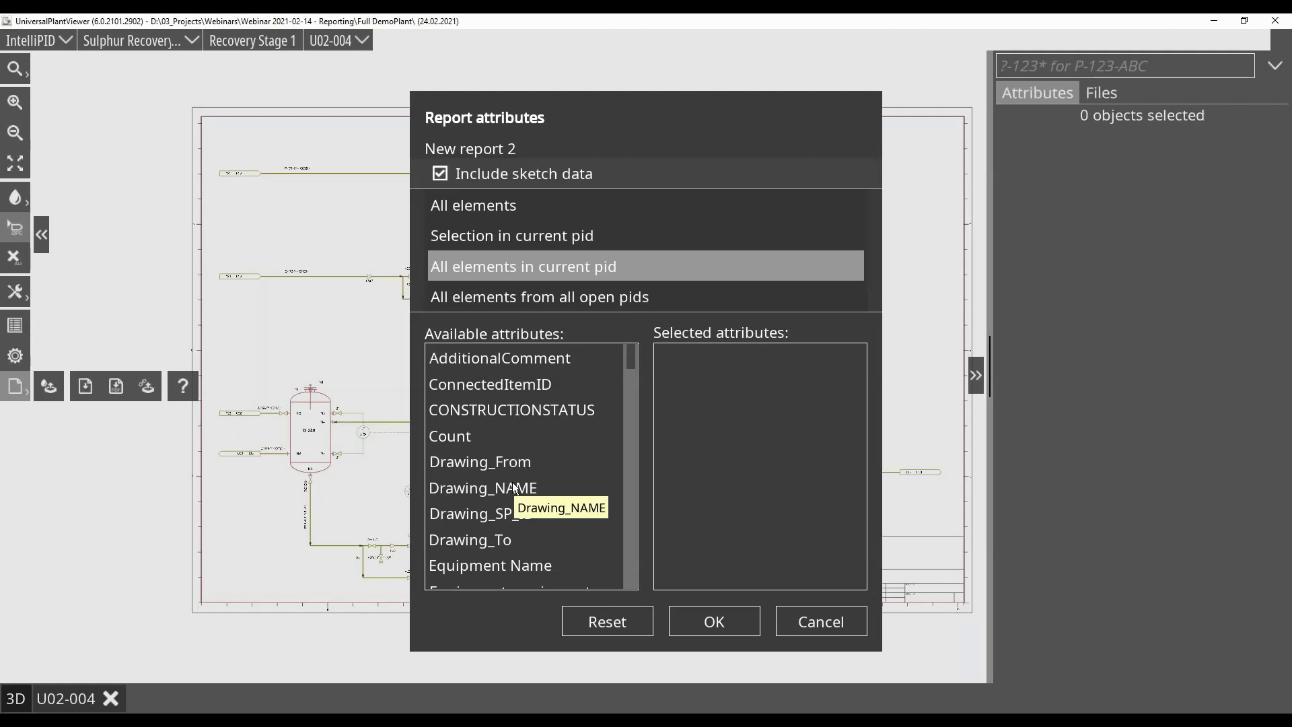
Add Drawing_NAME, Equipment_ITEMTAG, IN_3D and UPV/ExistsInThreeD to the selected attributes.
left_click_drag(507, 491, 675, 357)
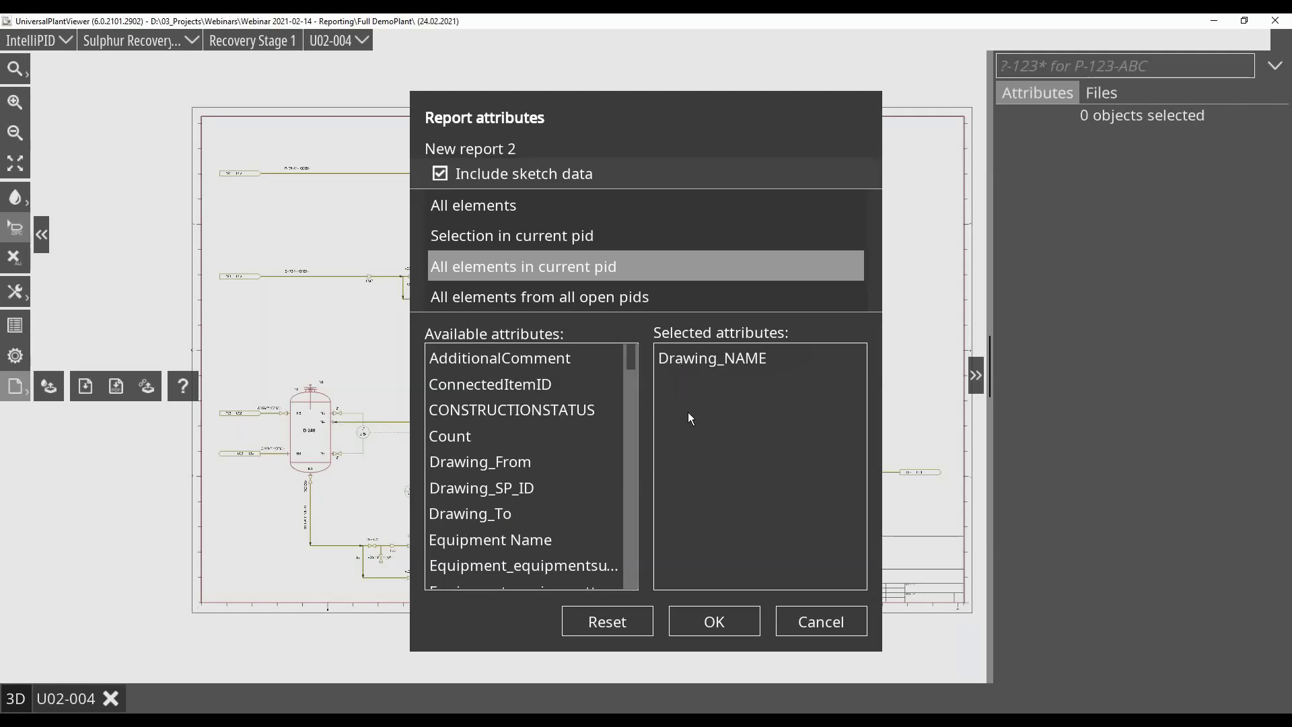
scroll(568, 463, "down", 2)
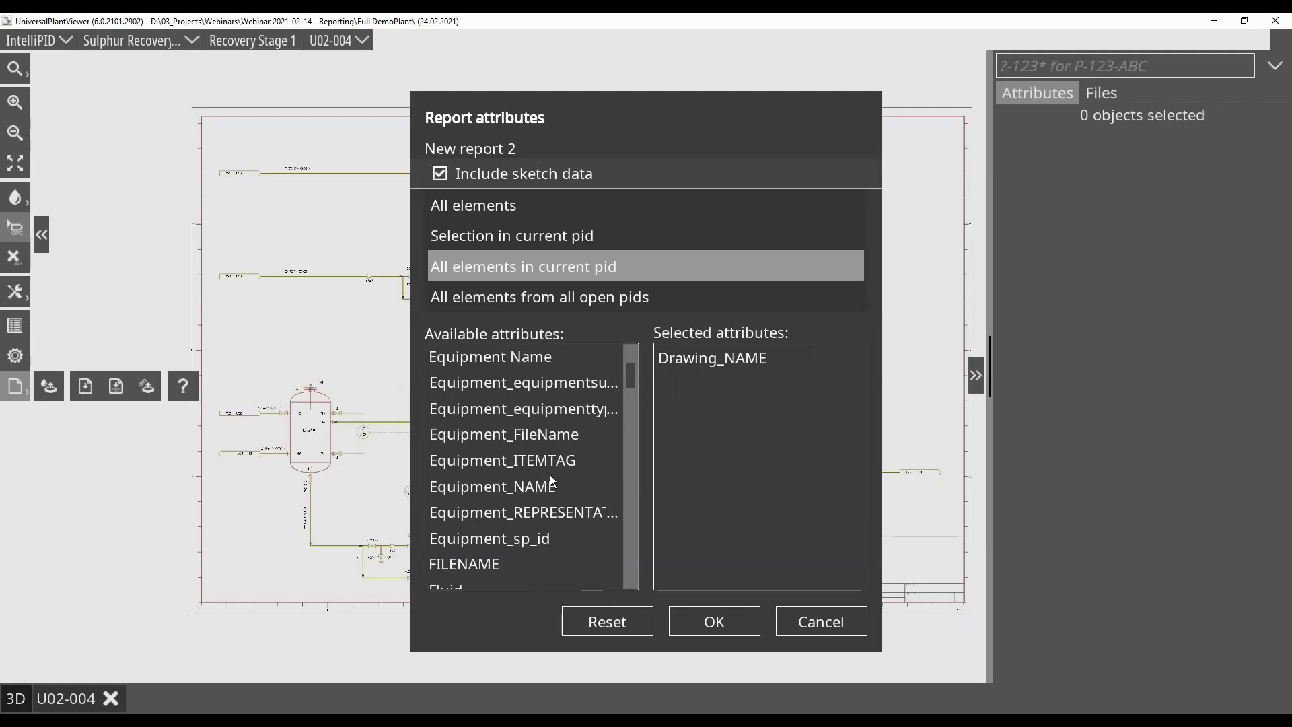
mouse_move(511, 461)
left_mouse_down()
mouse_move(701, 398)
mouse_move(696, 382)
left_mouse_up()
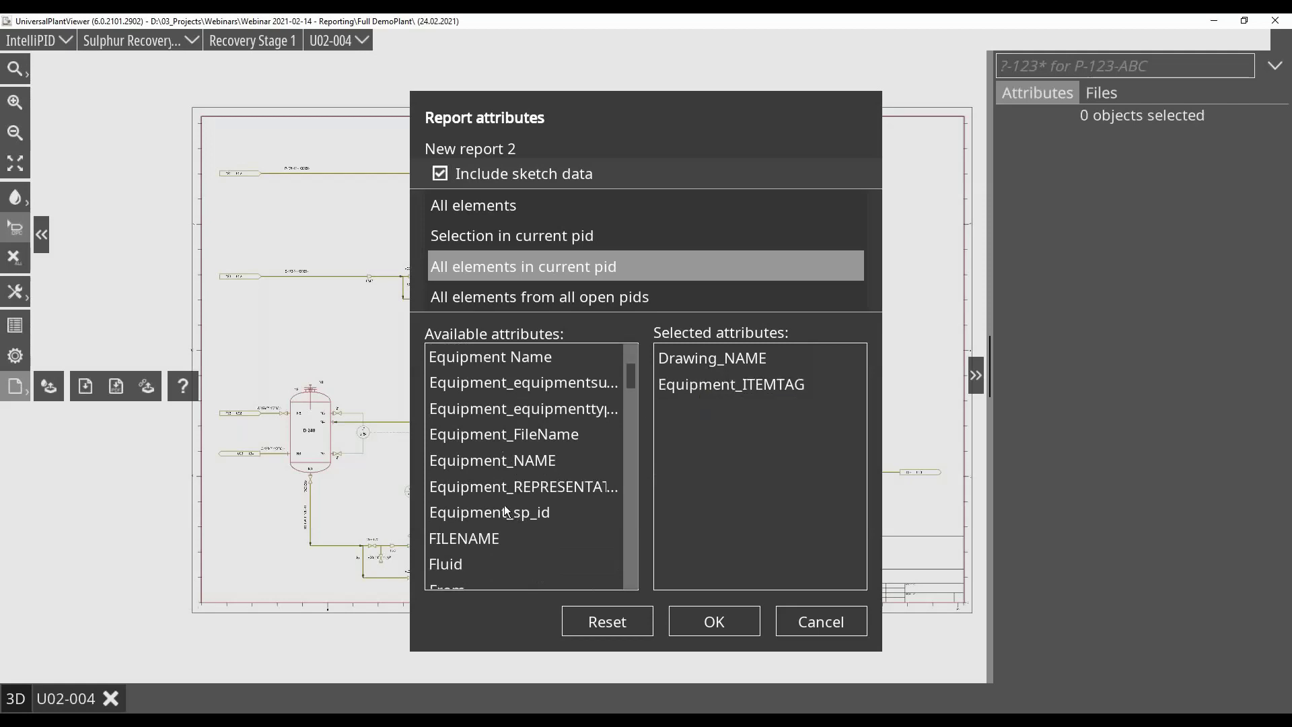
scroll(505, 508, "down", 3)
left_click_drag(475, 434, 681, 413)
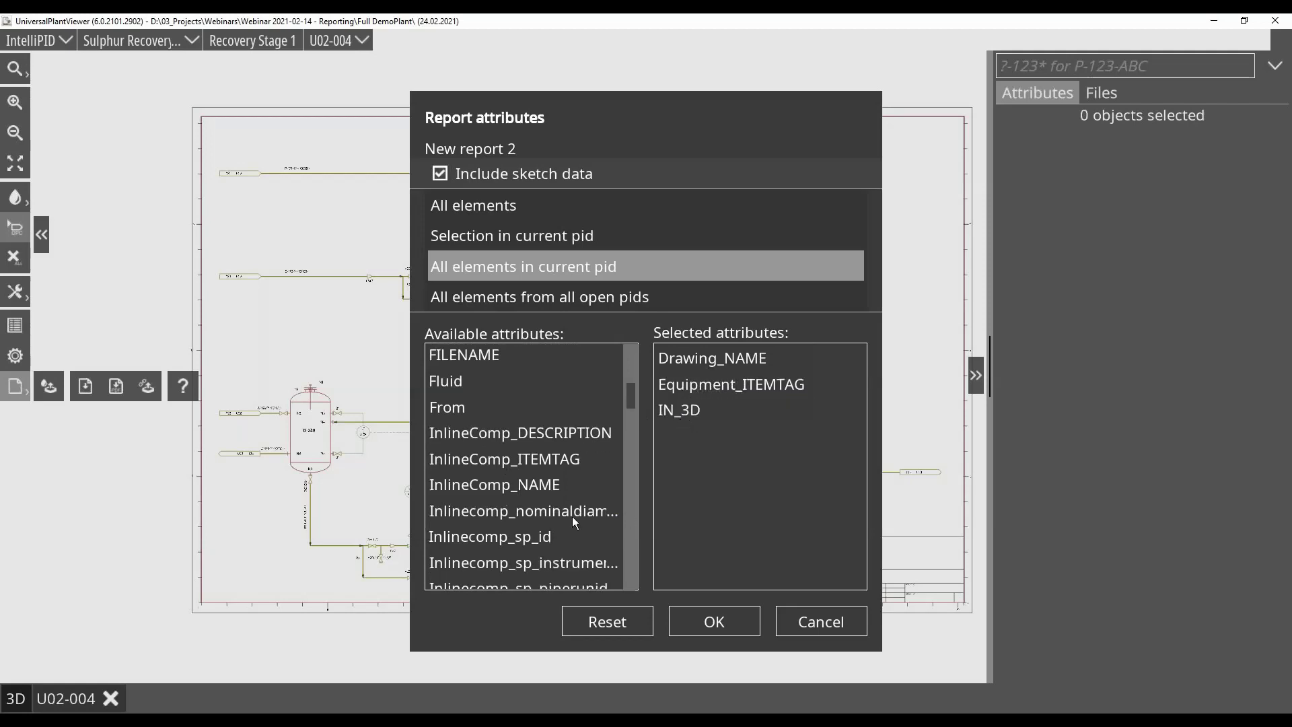
scroll(543, 517, "down", 5)
scroll(546, 511, "down", 5)
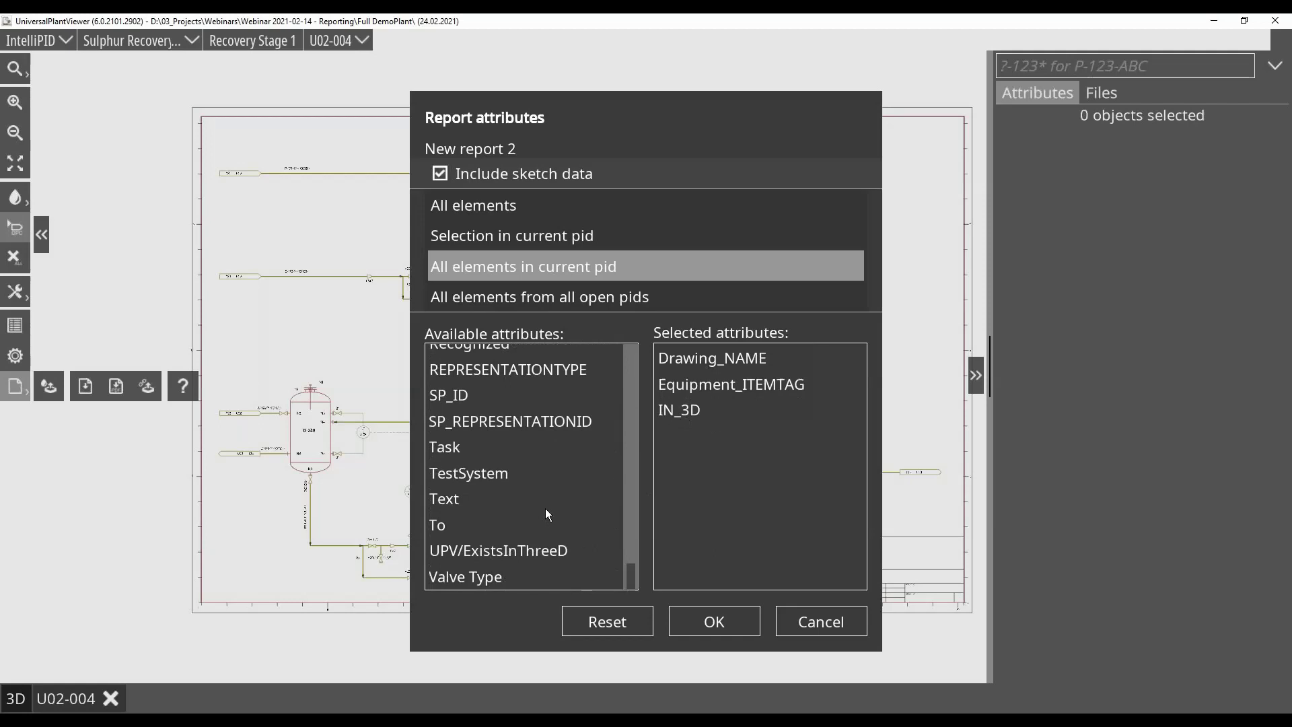
left_click_drag(520, 548, 708, 438)
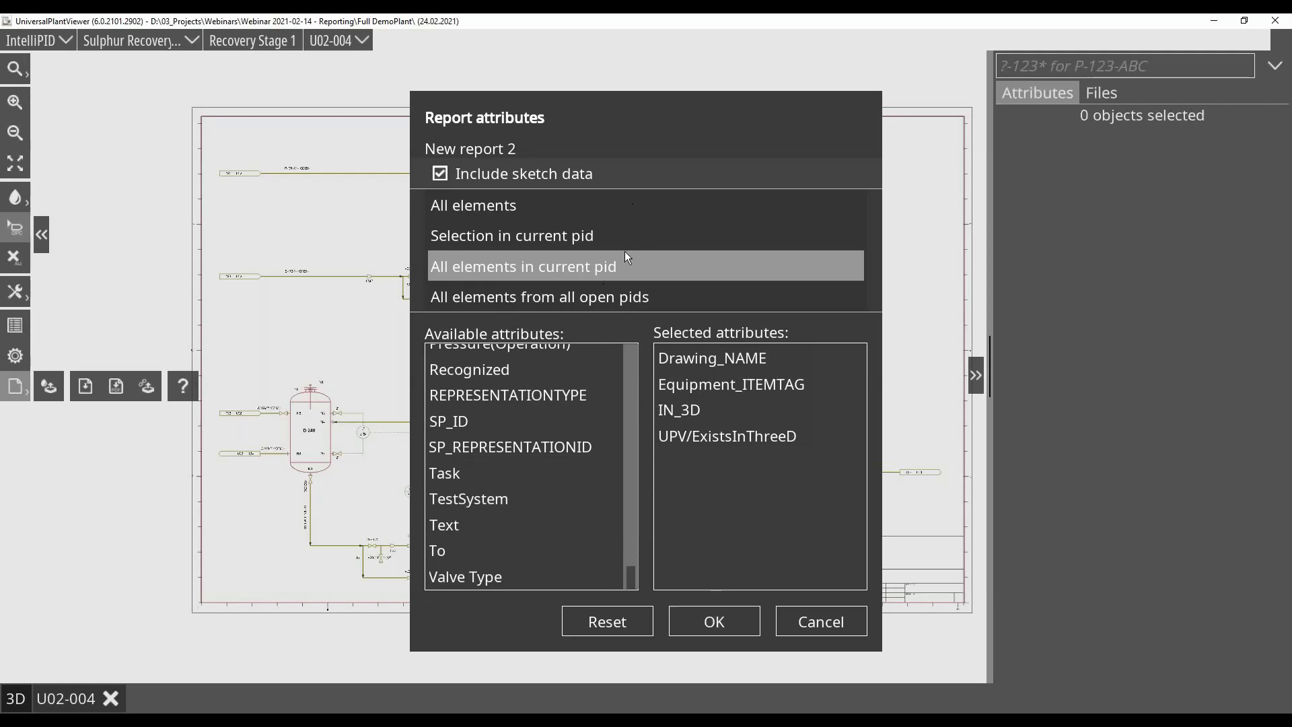
Generate New report 2 and hide rows with <does not exist> Equipment_ITEMTAG, leaving 10 of 13.
left_click(750, 613)
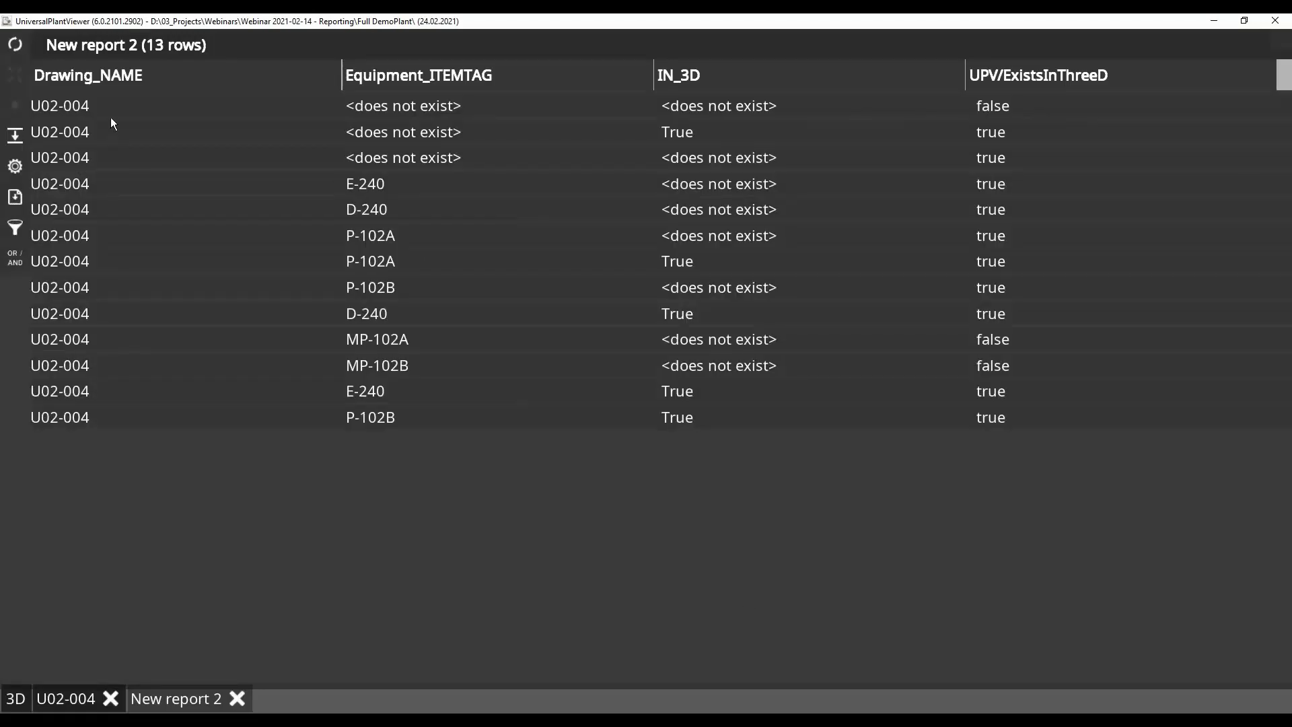
double_click(422, 103)
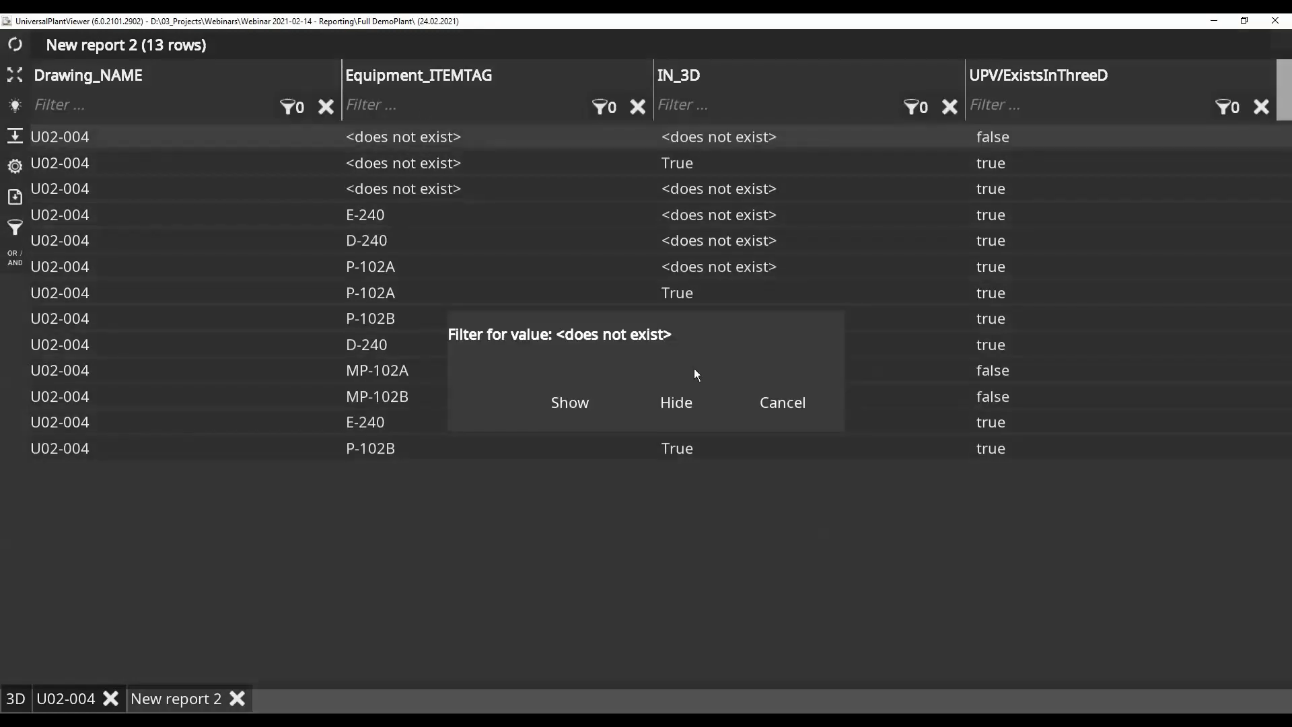
left_click(692, 404)
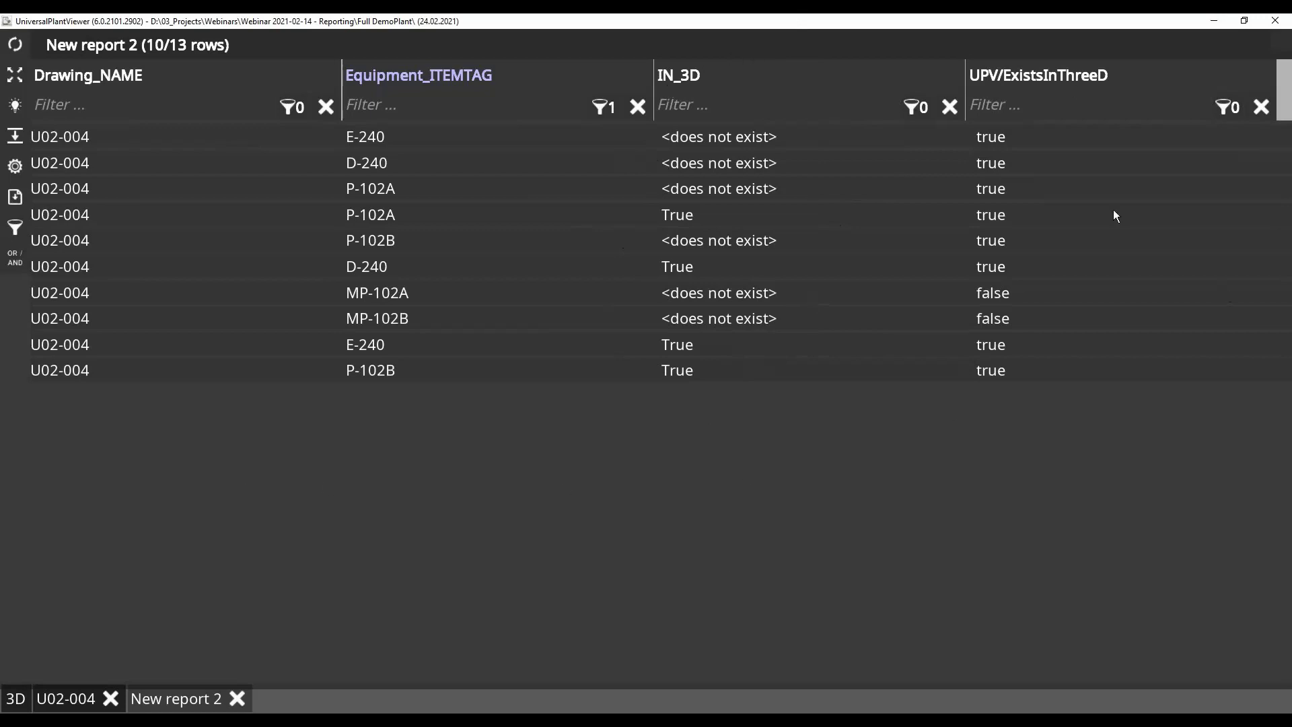
Drop IN_3D from New report 2 and rebuild it over all elements, giving 68 of 86 rows.
left_click(15, 167)
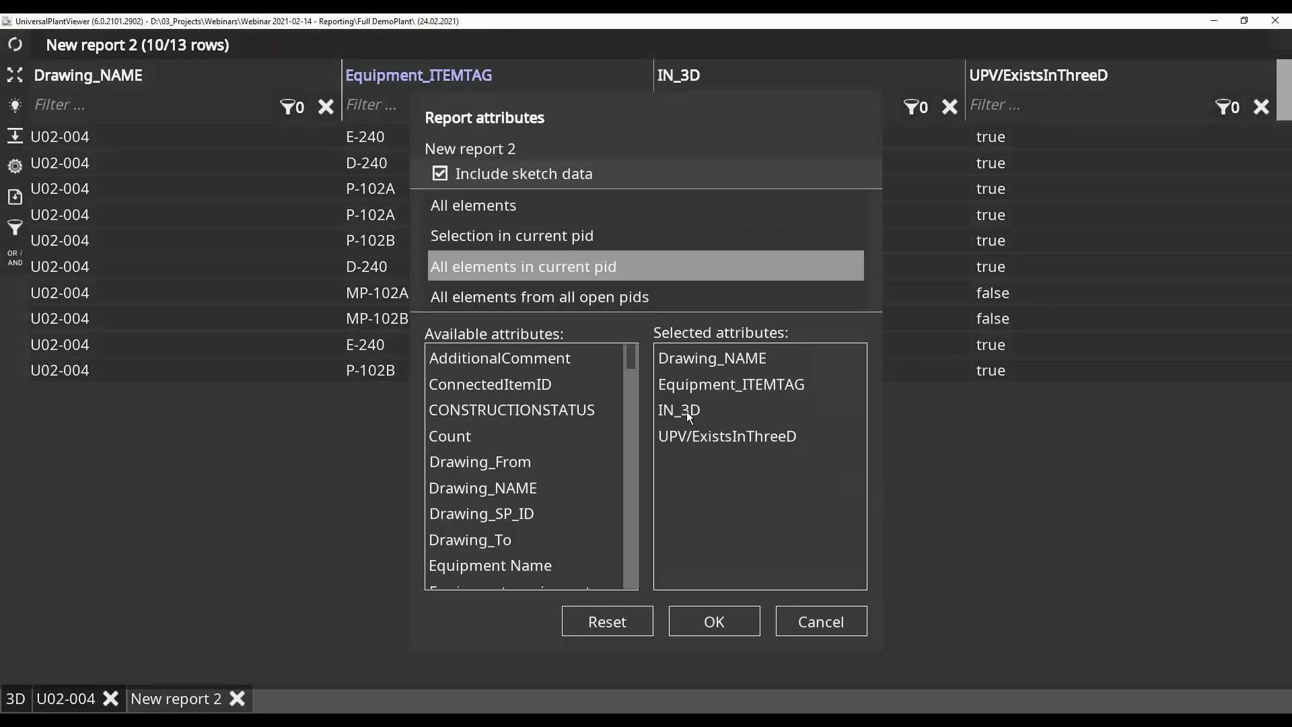
left_click_drag(686, 410, 542, 416)
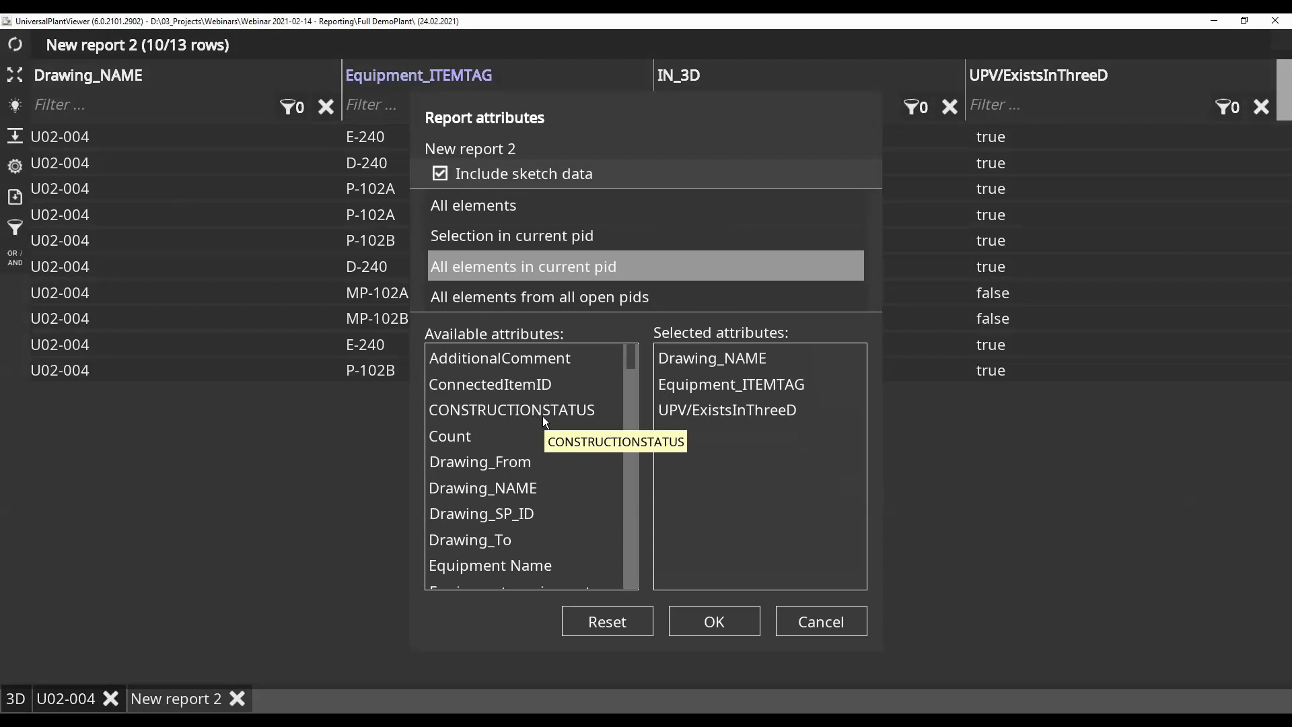
left_click(490, 209)
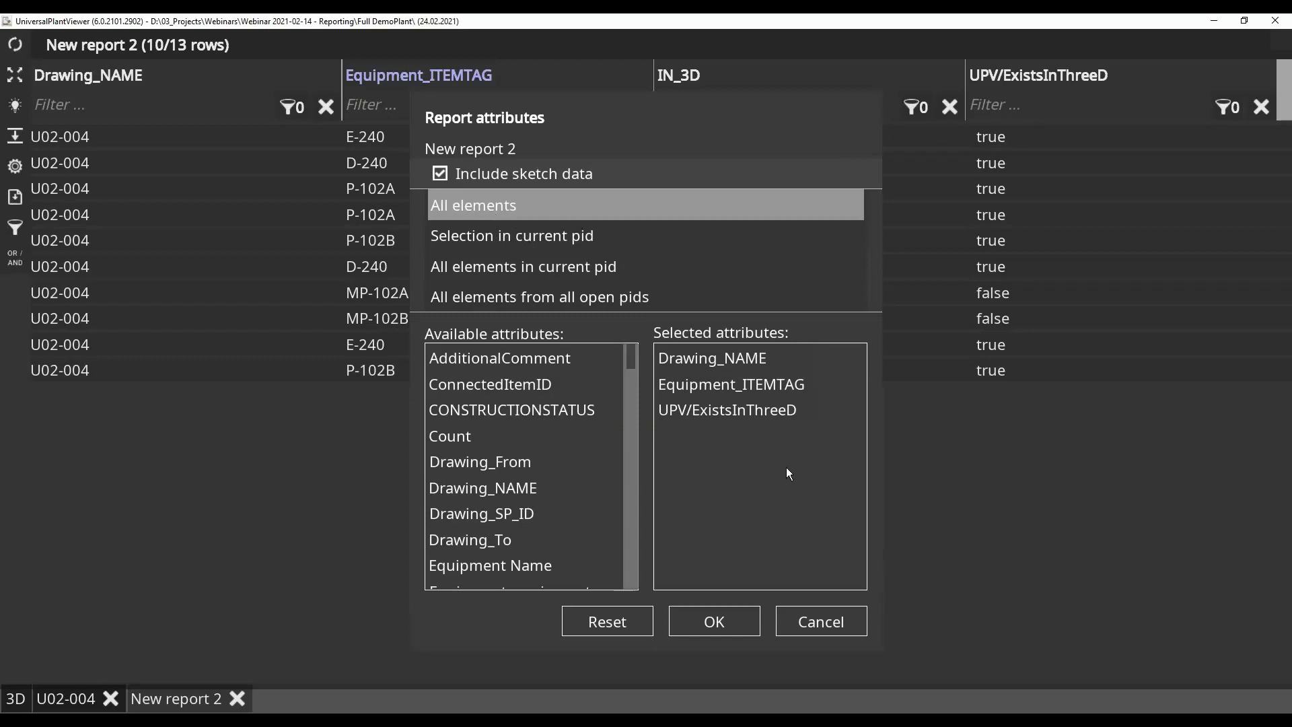
left_click(725, 614)
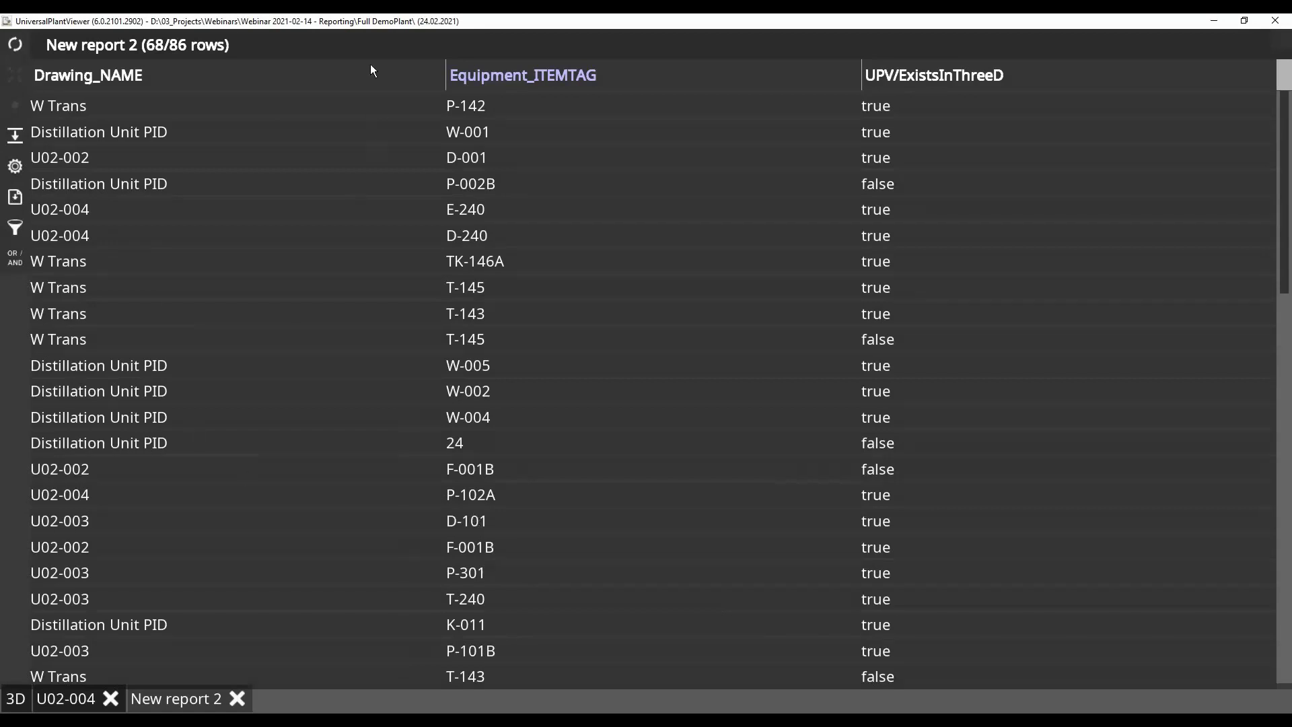
Sort the report ascending by Equipment_ITEMTAG and select the B-001 row.
left_click(641, 70)
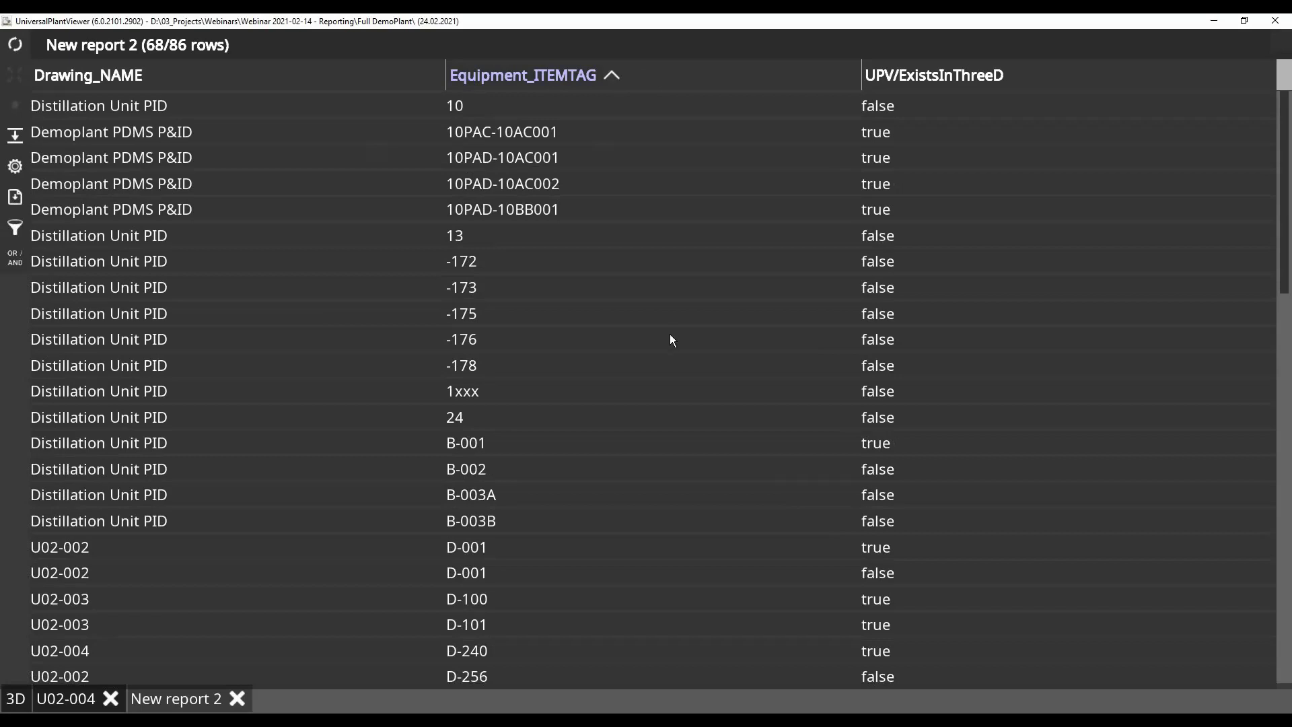
scroll(647, 386, "down", 4)
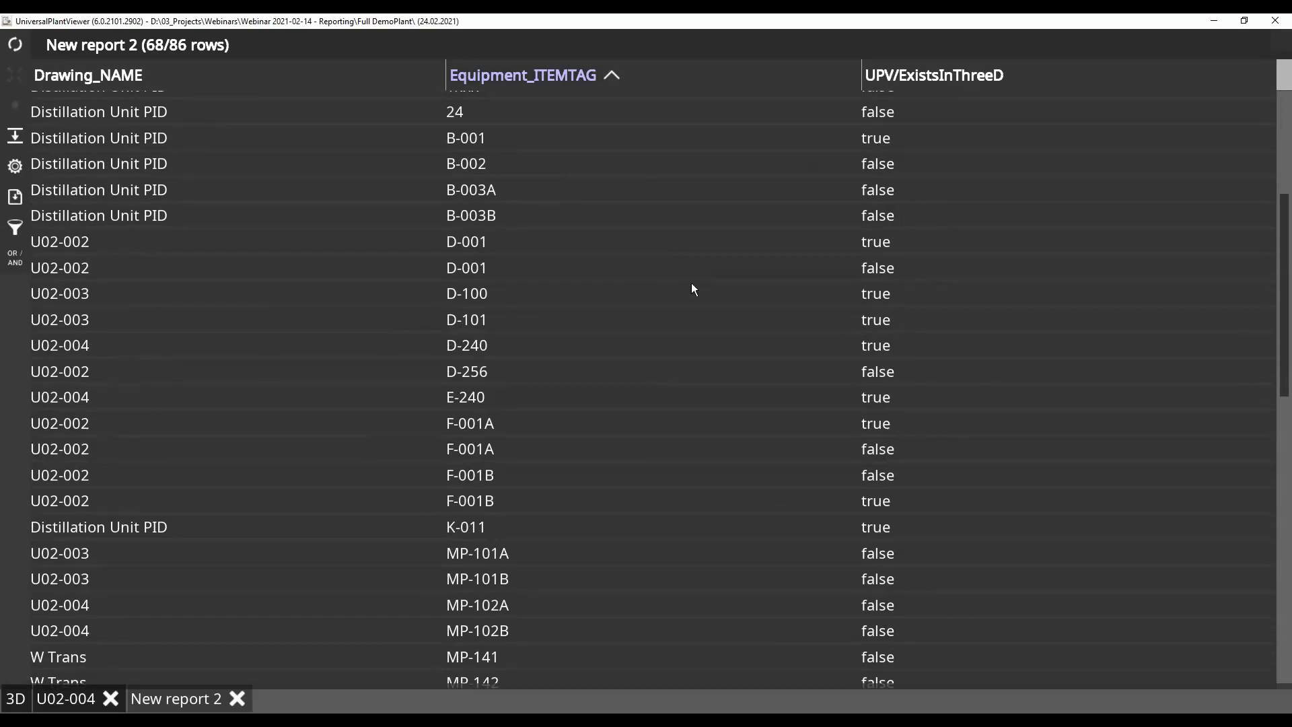
scroll(693, 292, "up", 1)
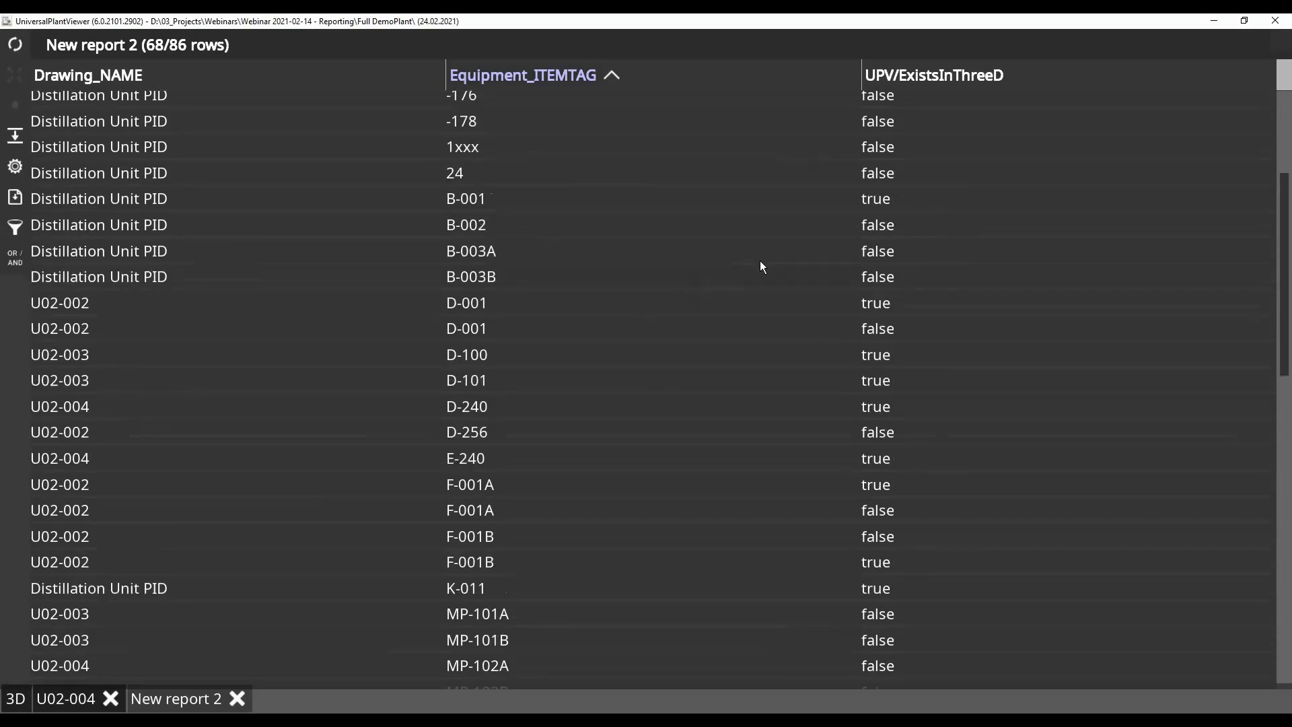
left_click(585, 200)
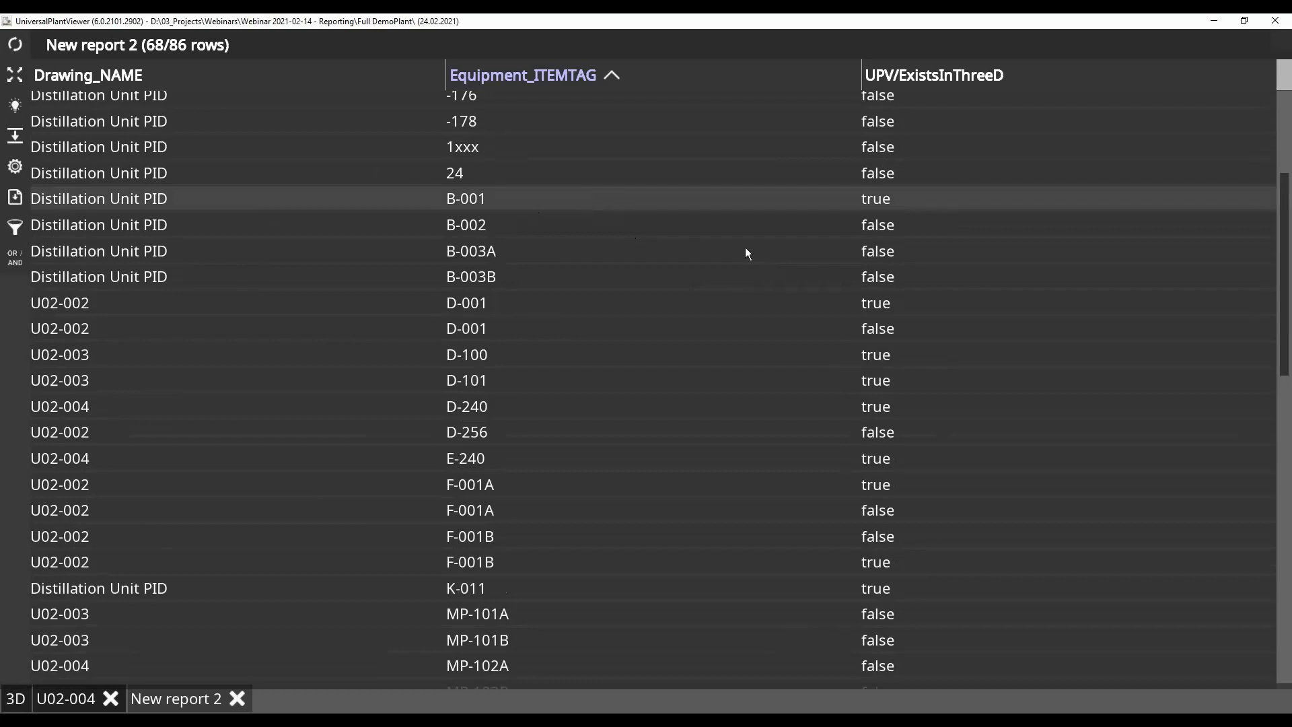
Open B-001's Distillation Unit PID drawing, then jump to vessel B-001 in the 3D model.
left_click(17, 77)
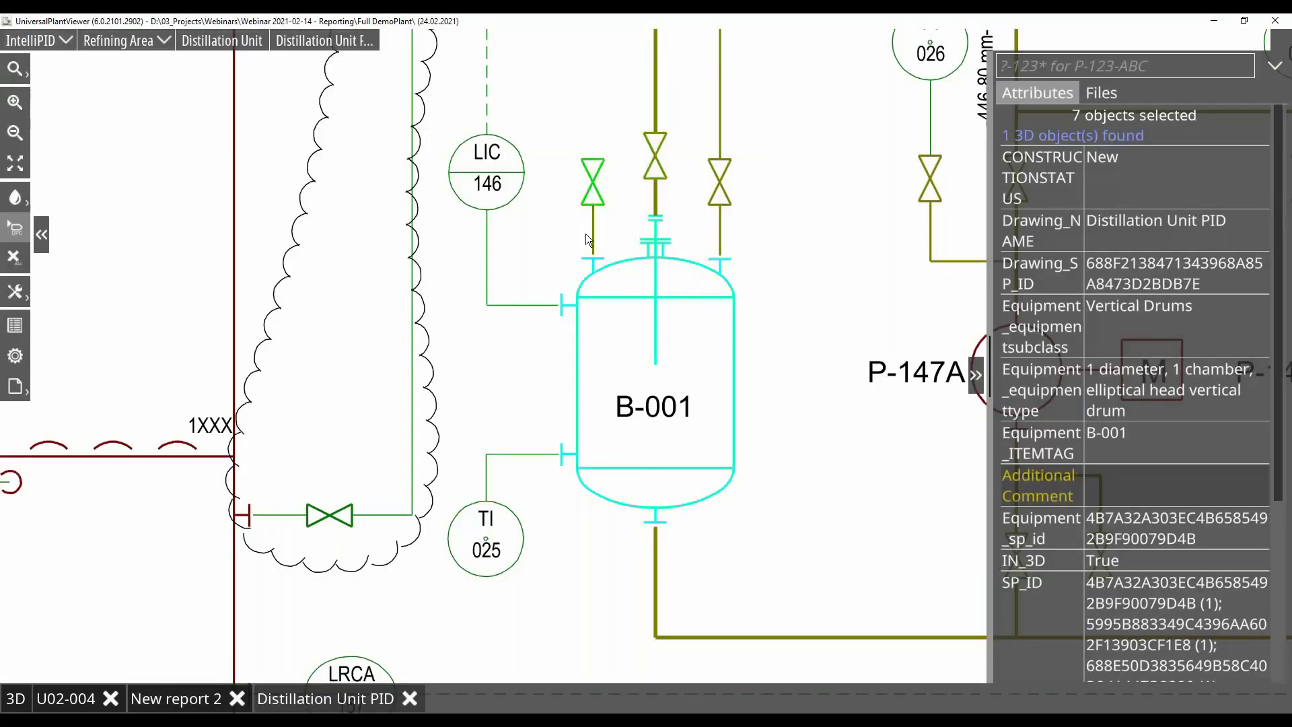
left_click(1043, 135)
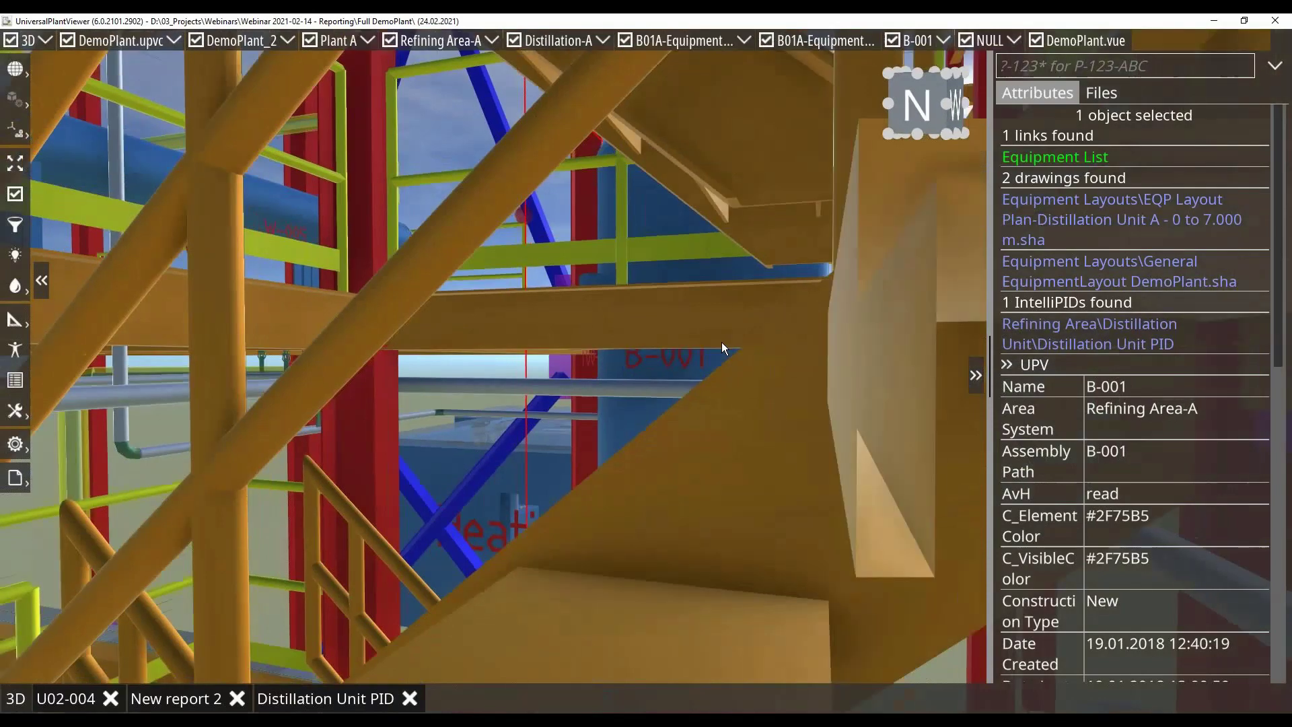
scroll(819, 259, "down", 5)
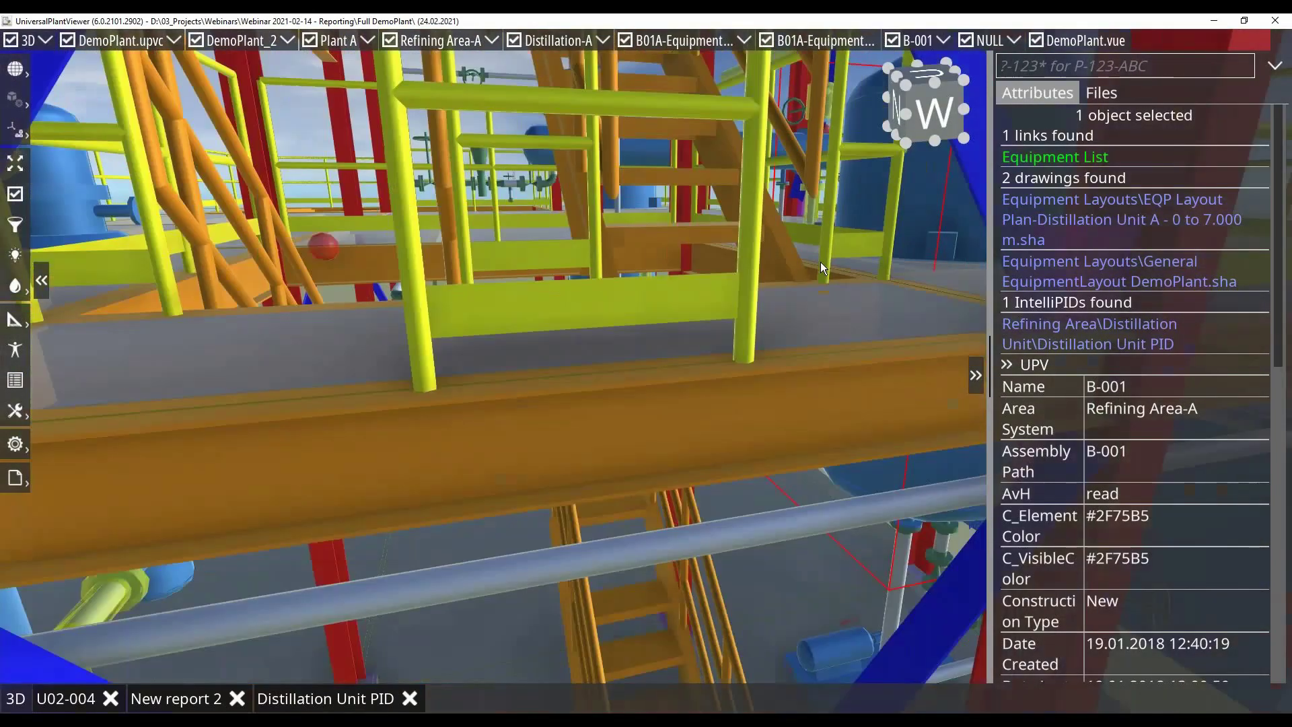
scroll(635, 265, "up", 10)
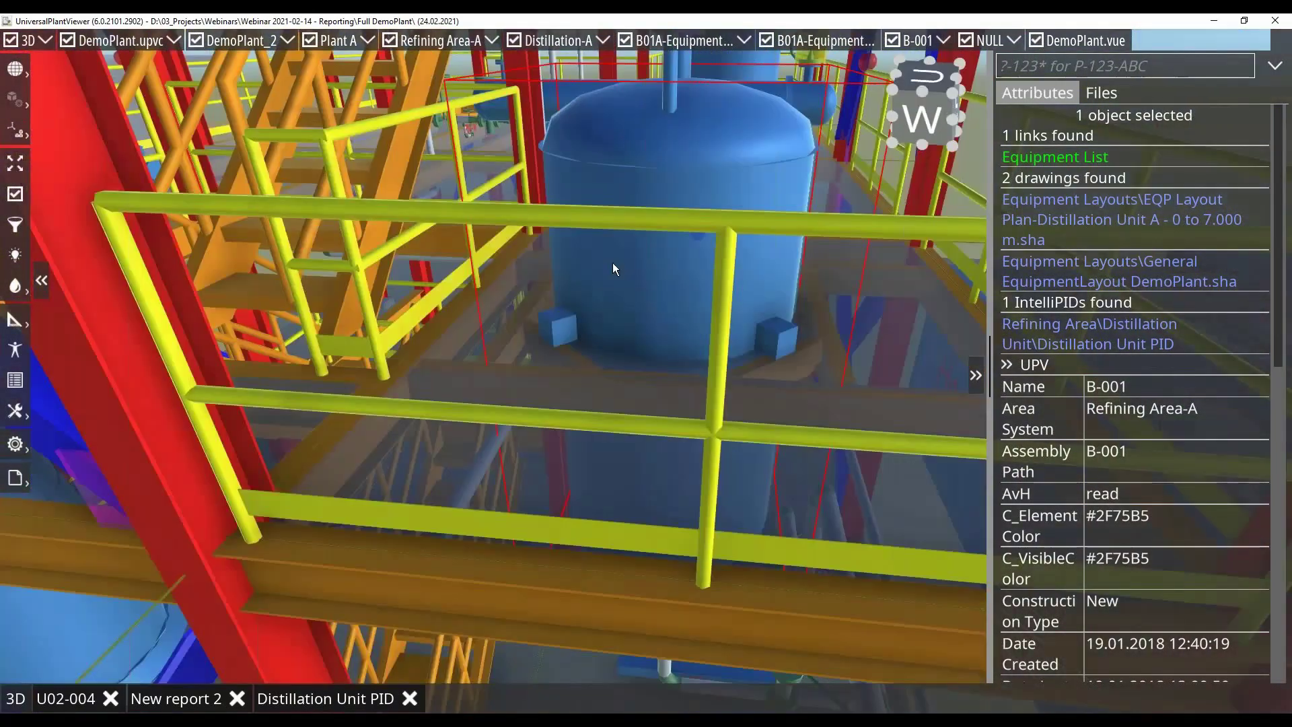
mouse_move(613, 264)
left_mouse_down()
mouse_move(483, 235)
mouse_move(462, 245)
mouse_move(782, 251)
mouse_move(608, 252)
left_mouse_up()
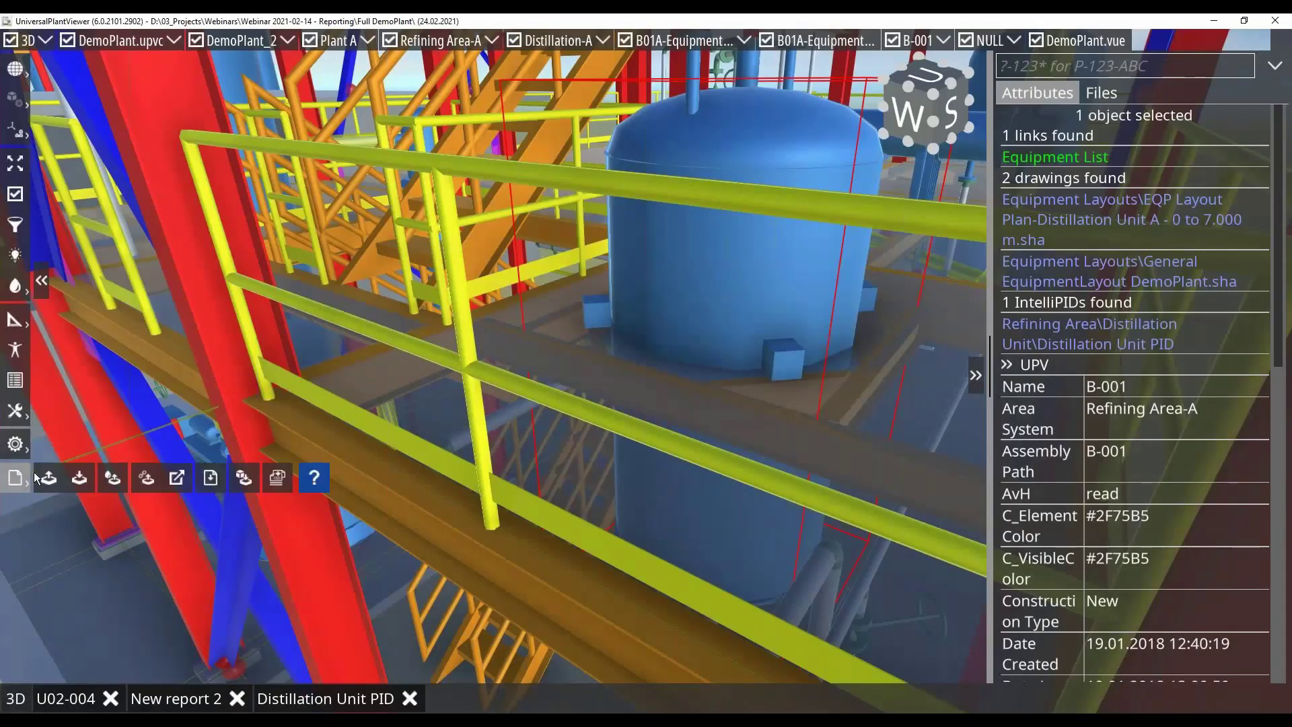
Edit the Pipe MTO definition to add Line ID to its selected attributes, keeping all elements.
left_click(212, 477)
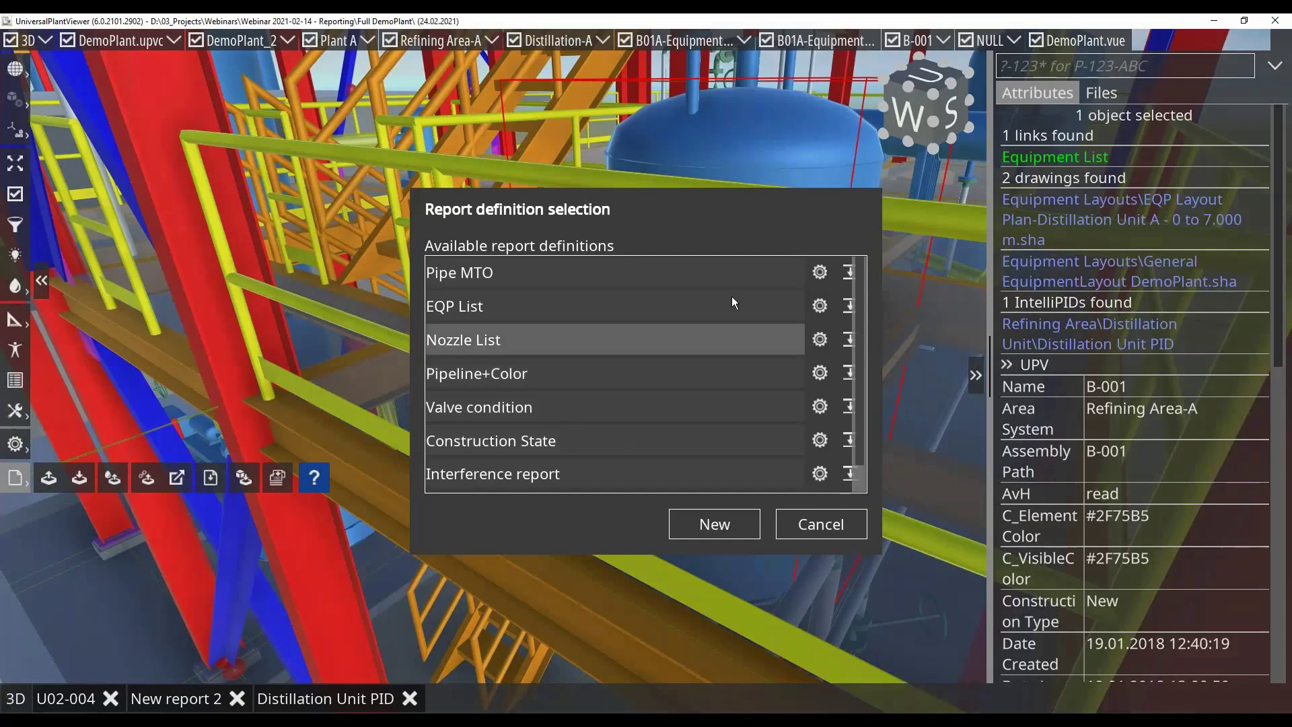
left_click(820, 272)
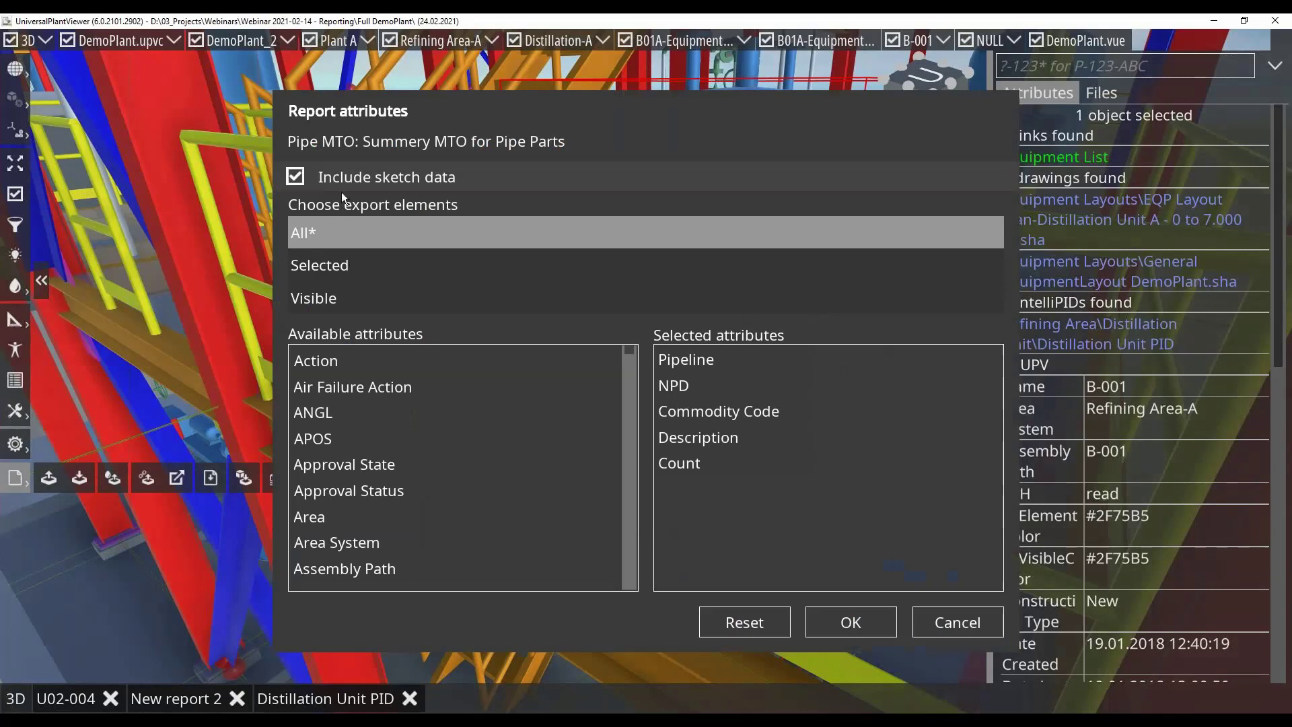
left_click(353, 264)
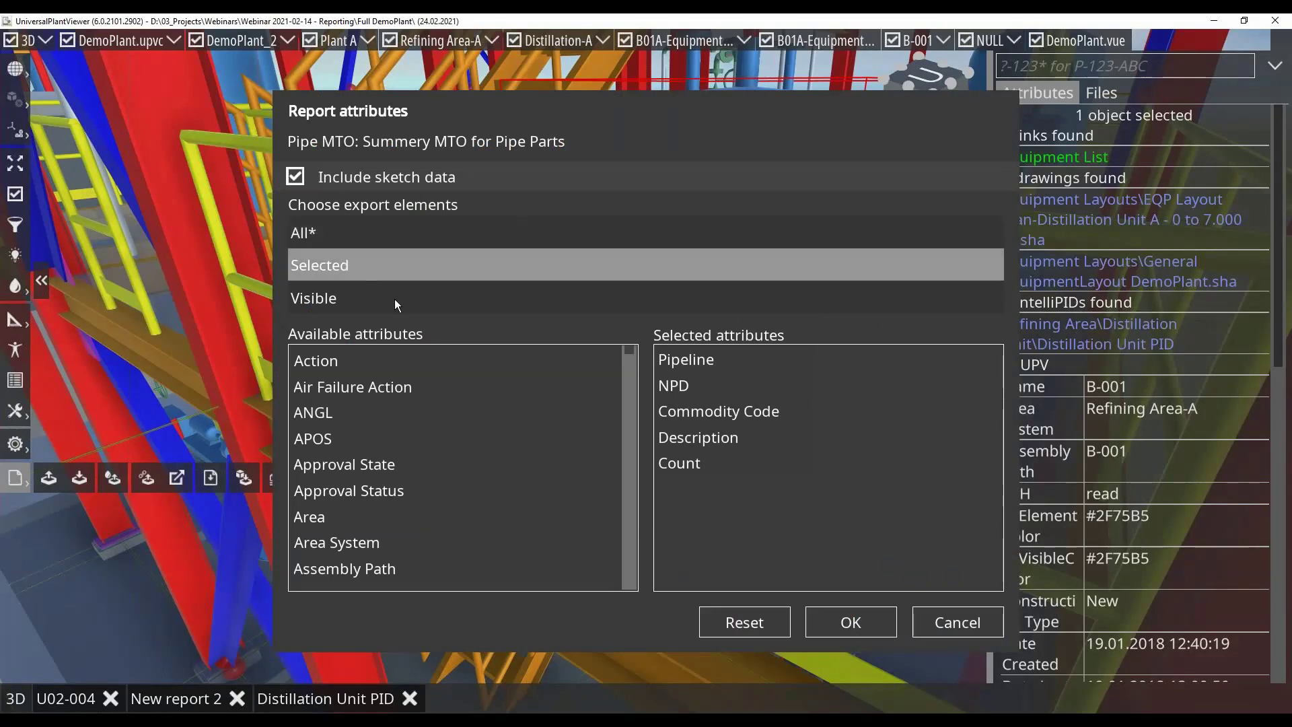
left_click(323, 233)
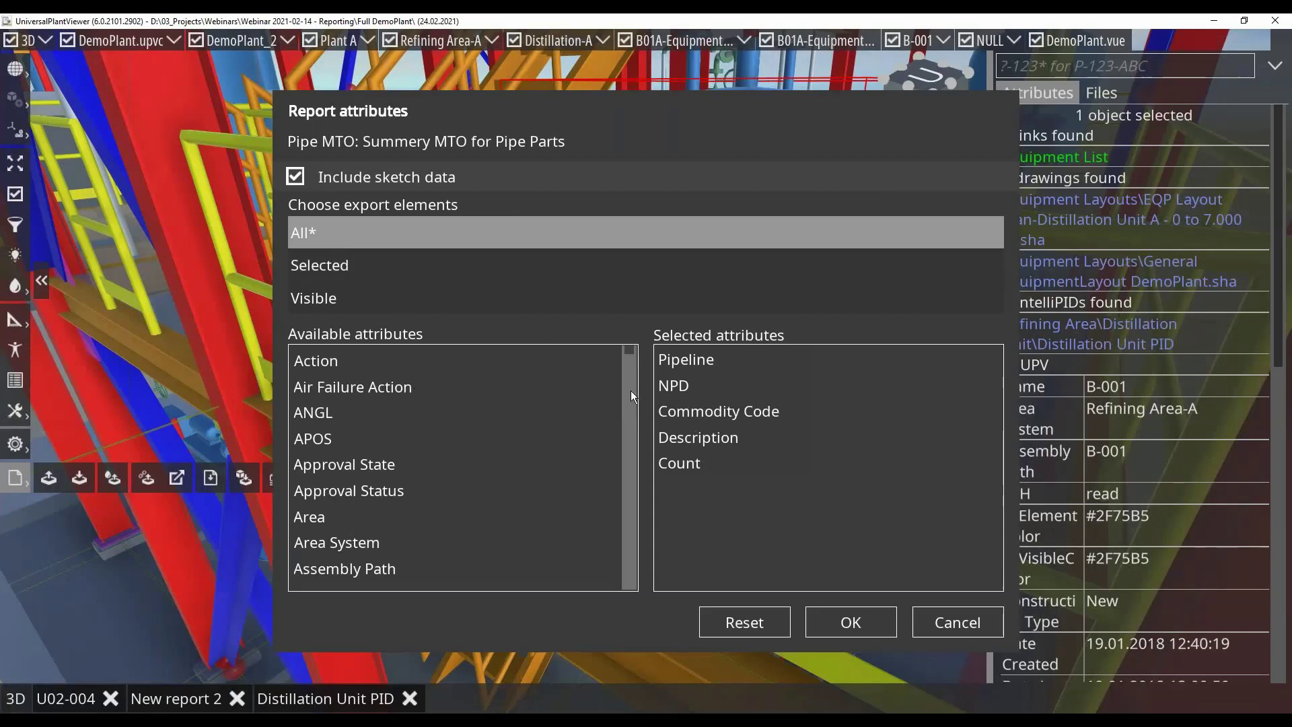
left_click_drag(627, 354, 624, 366)
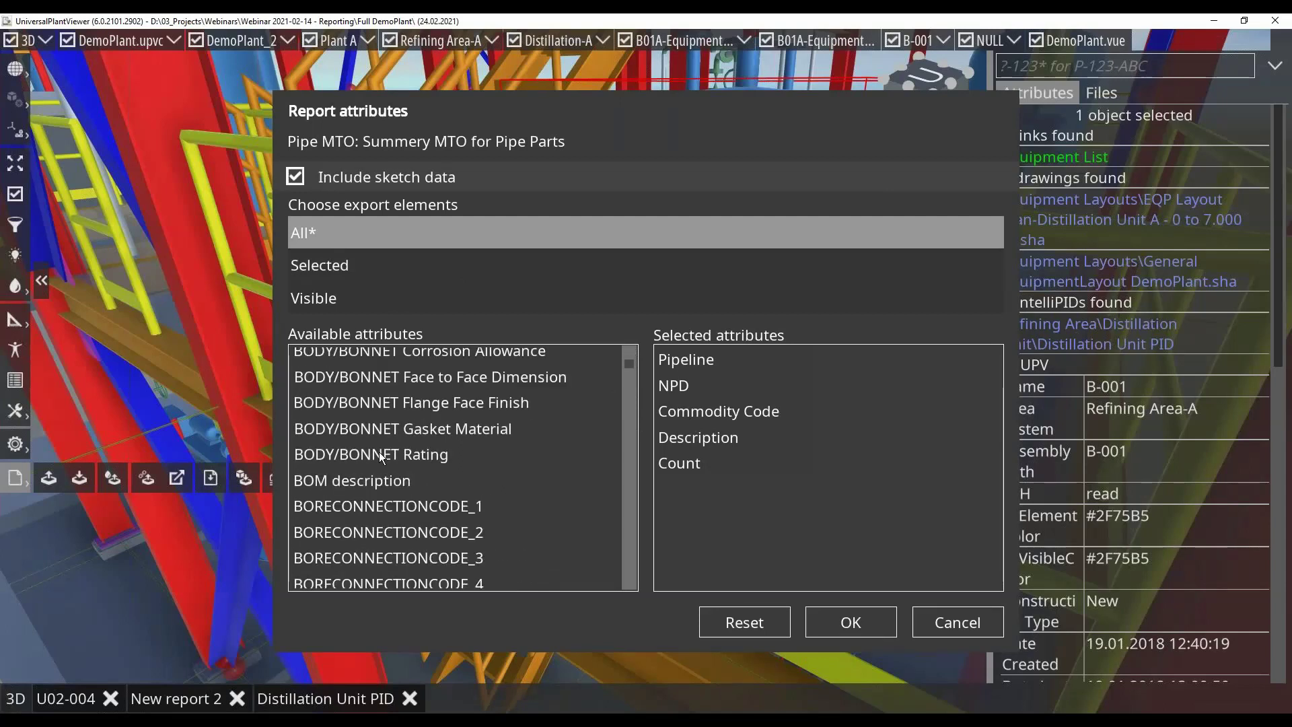
scroll(378, 451, "down", 10)
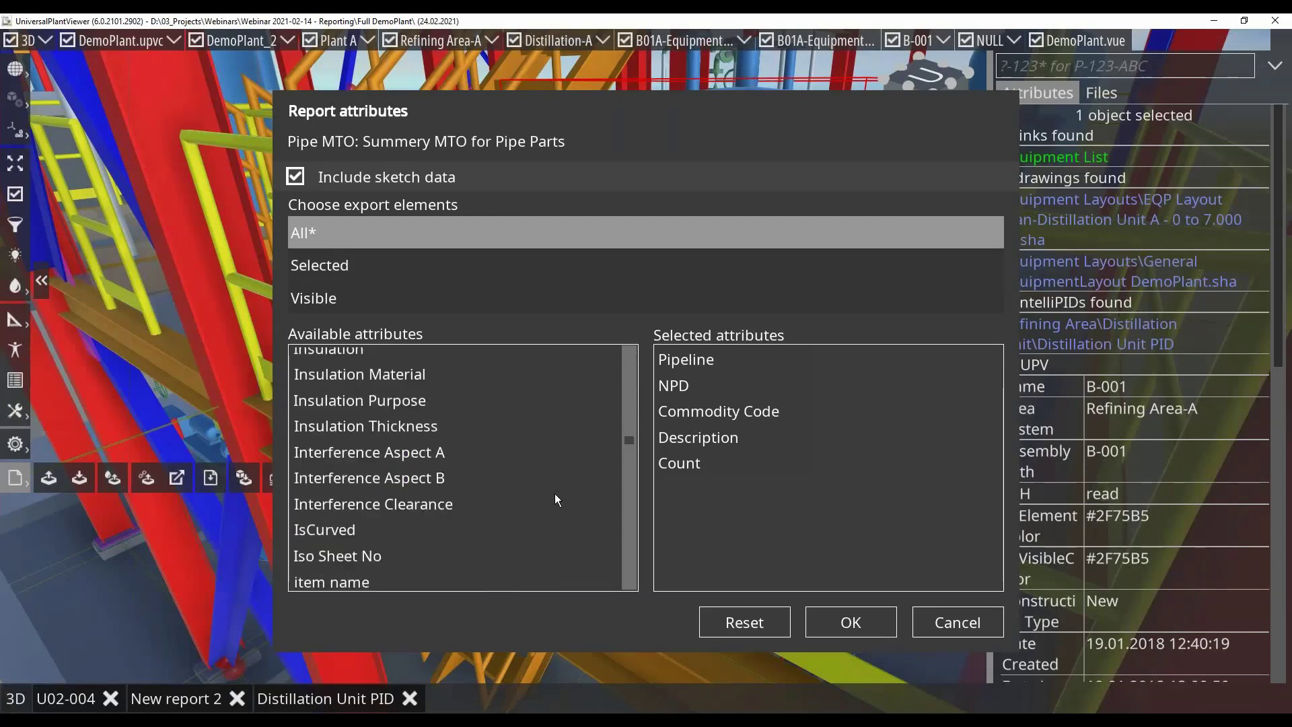
scroll(448, 457, "up", 1)
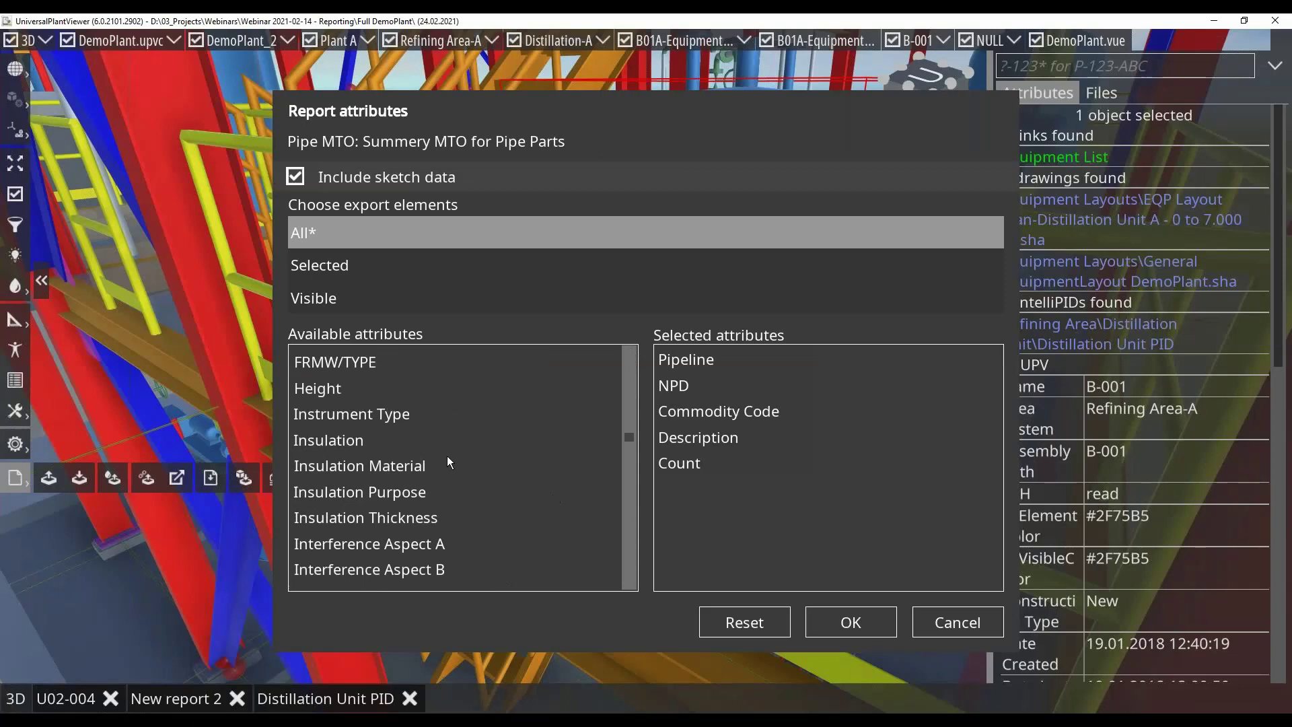
scroll(448, 462, "down", 5)
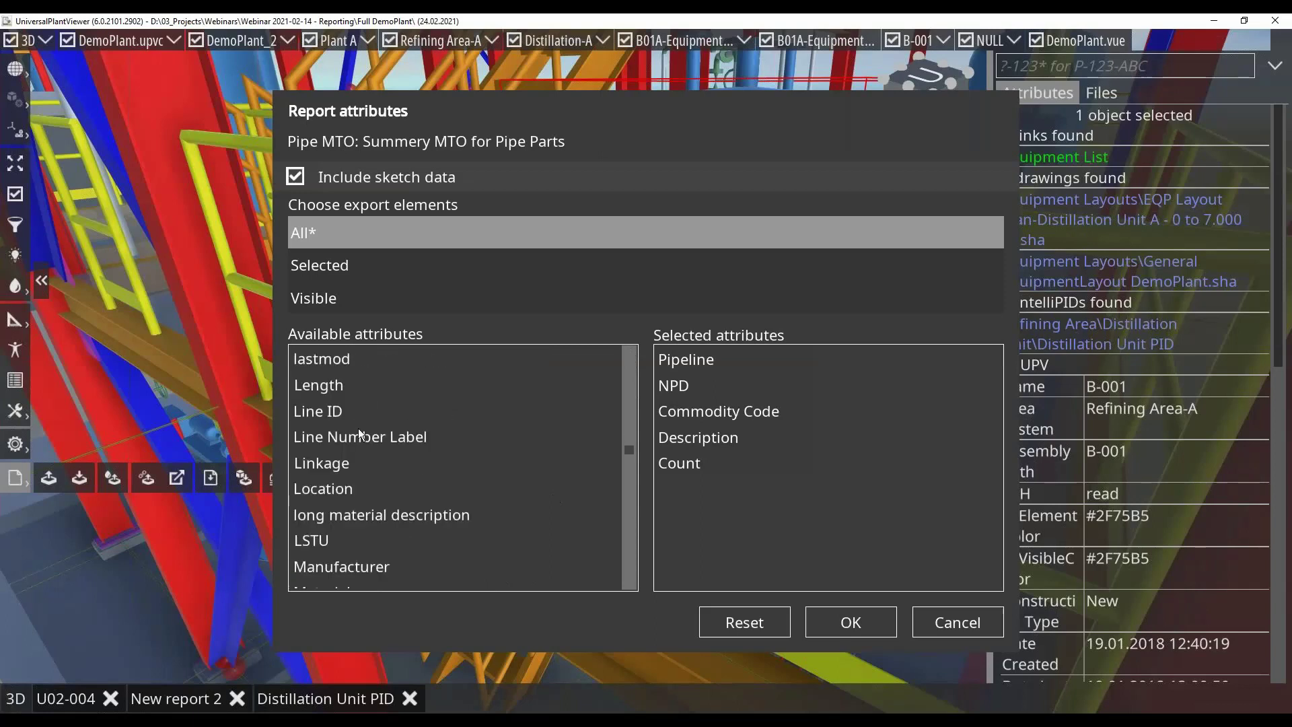
left_click_drag(335, 415, 681, 488)
Run the Pipe MTO report with its Line ID column and copy the definition to the clipboard.
left_click(862, 615)
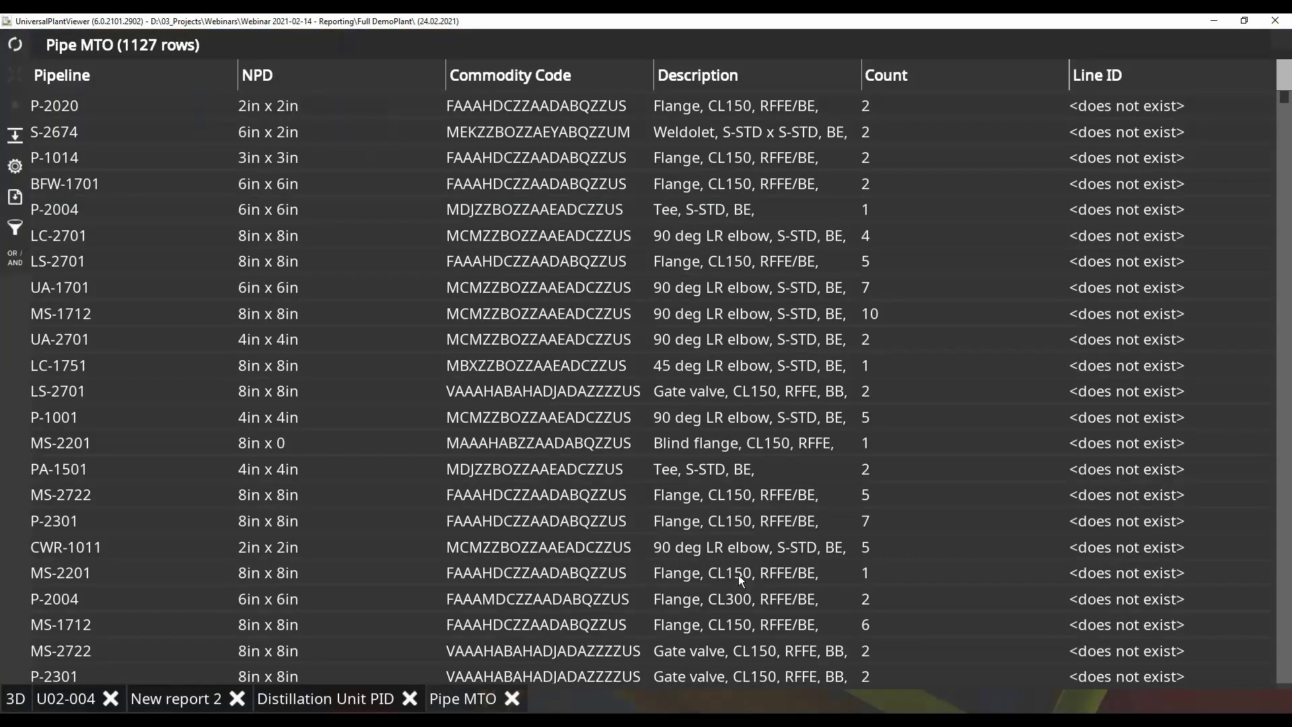
scroll(1137, 194, "down", 5)
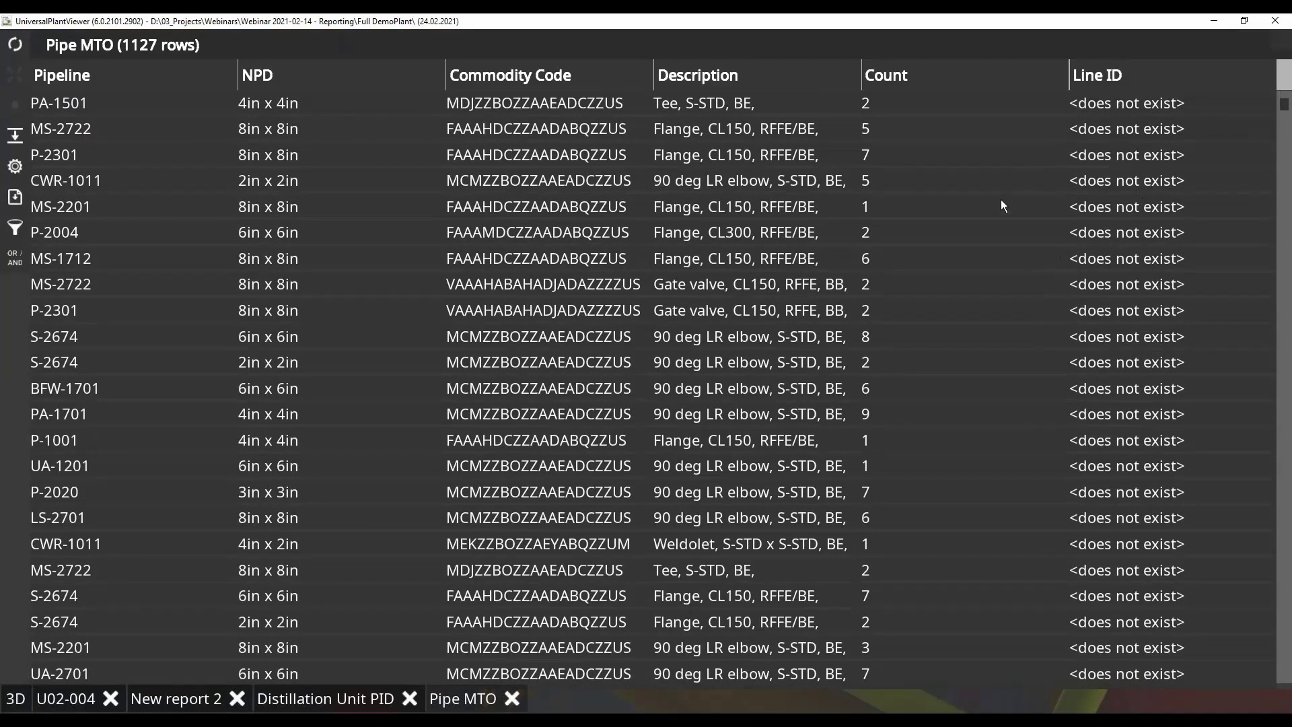
scroll(1000, 201, "up", 4)
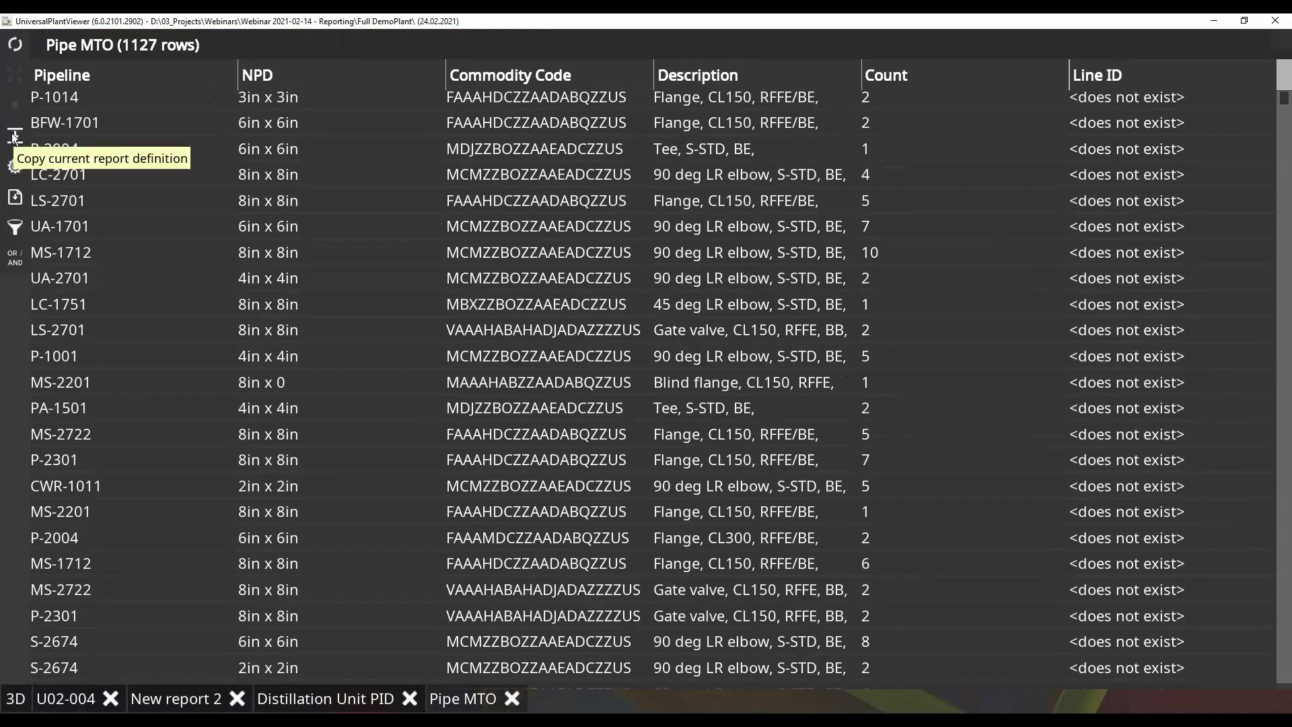
left_click(13, 136)
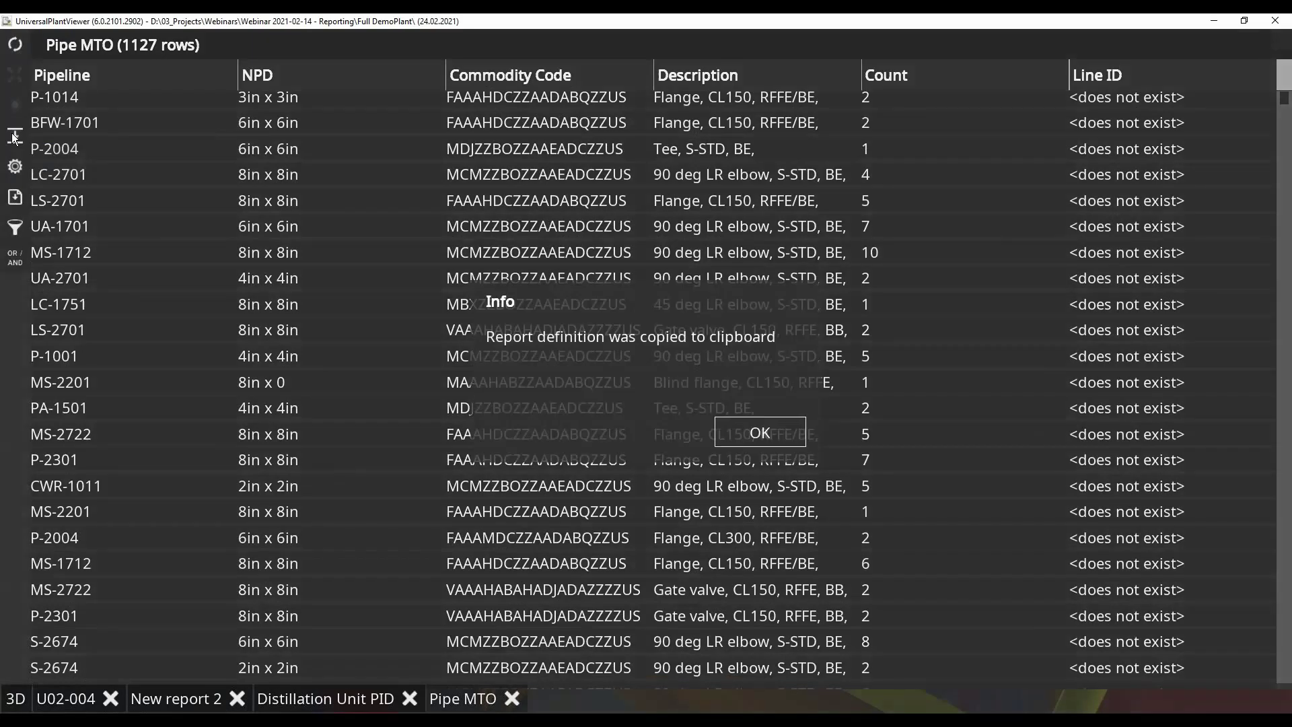
left_click(745, 434)
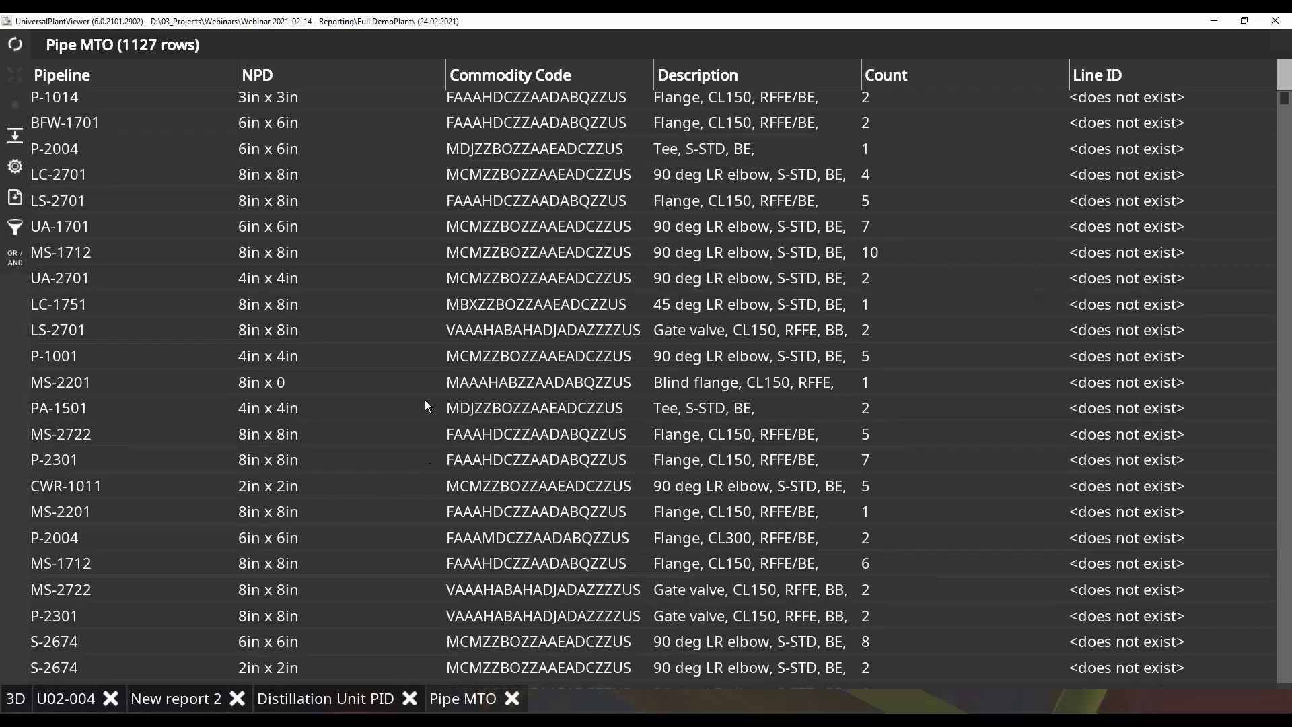
Switch to File Explorer, open Full DemoPlant's Data folder and pick ReportDefinition.xlsx.
key("alt+Tab")
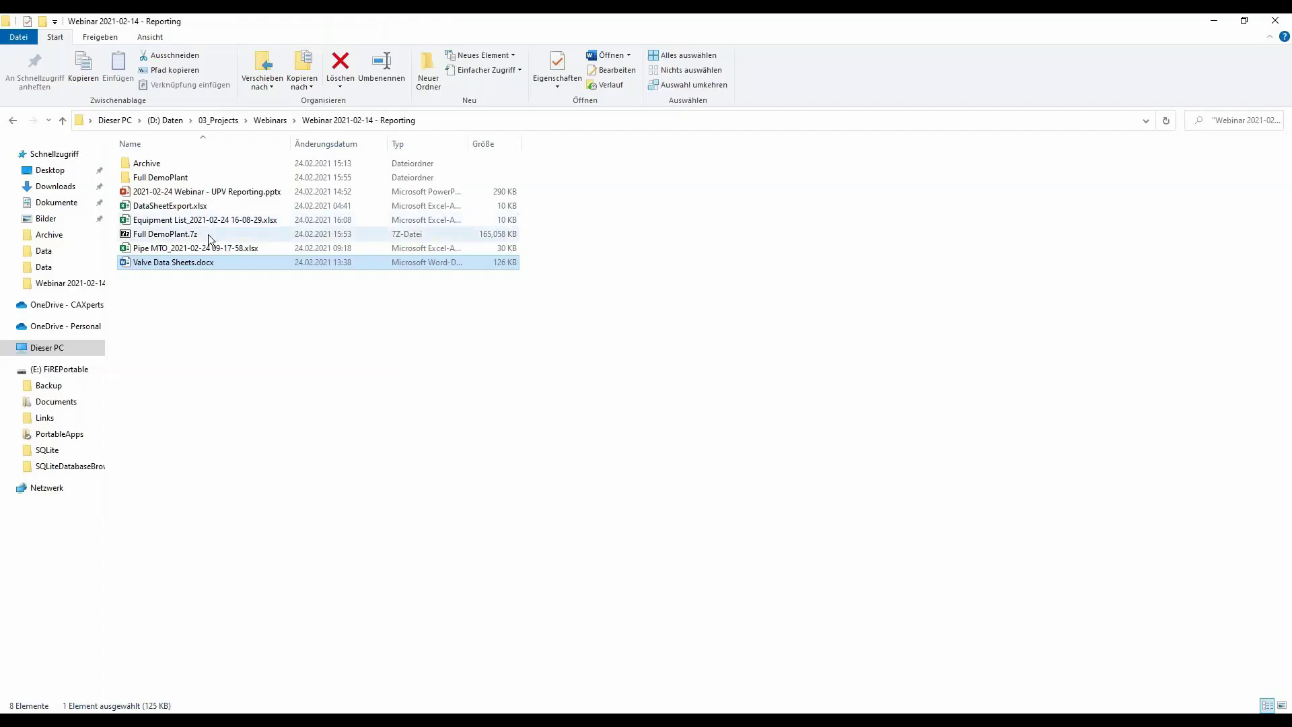
double_click(176, 178)
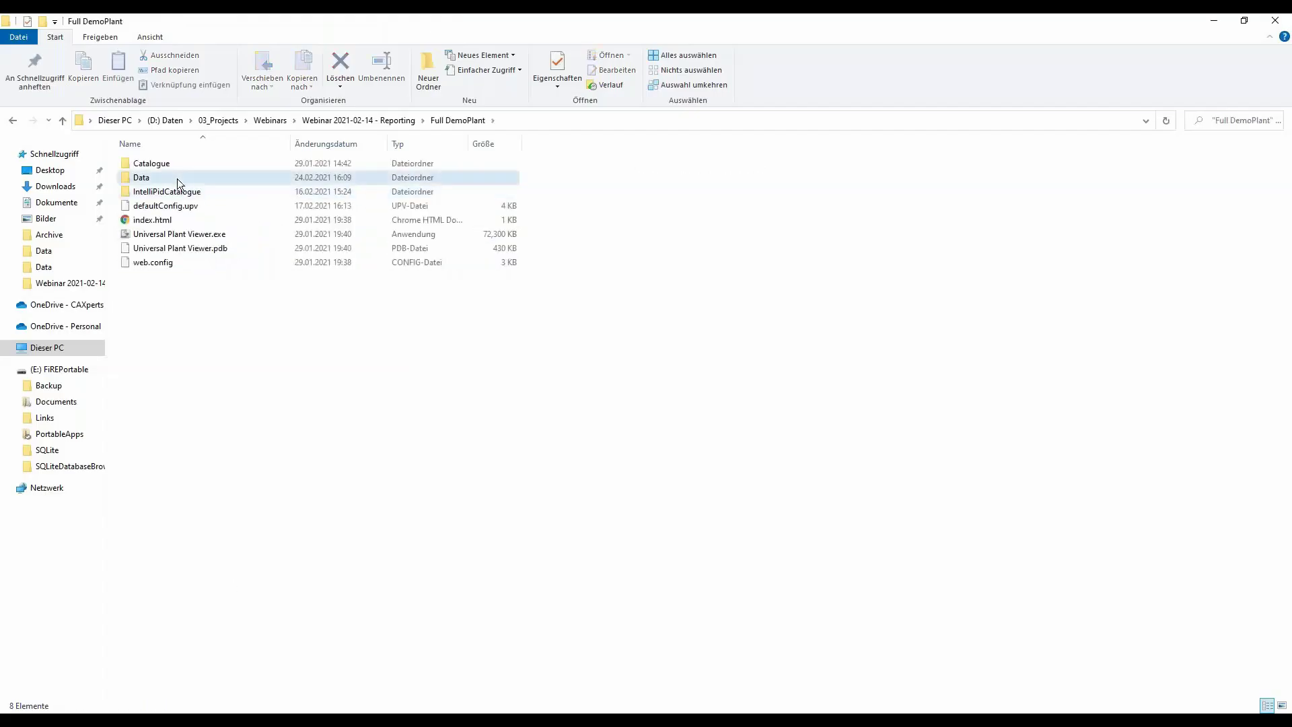
scroll(236, 640, "down", 2)
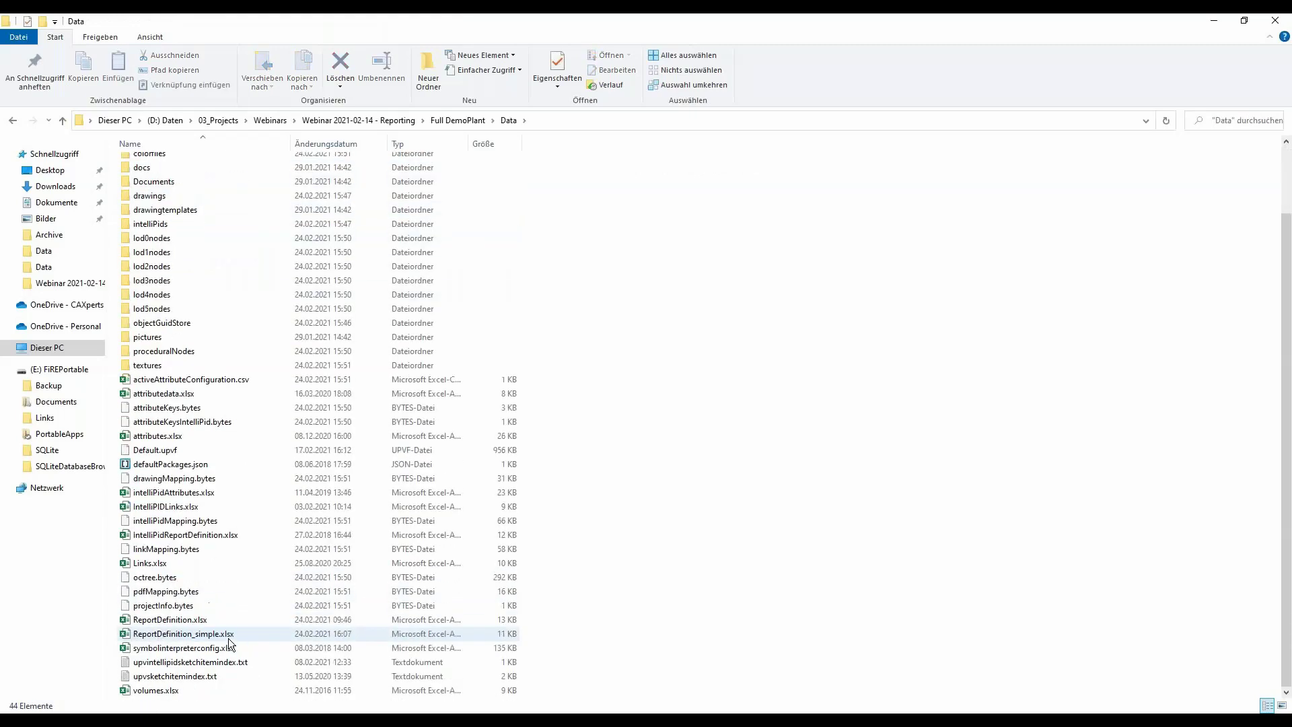
left_click(172, 622)
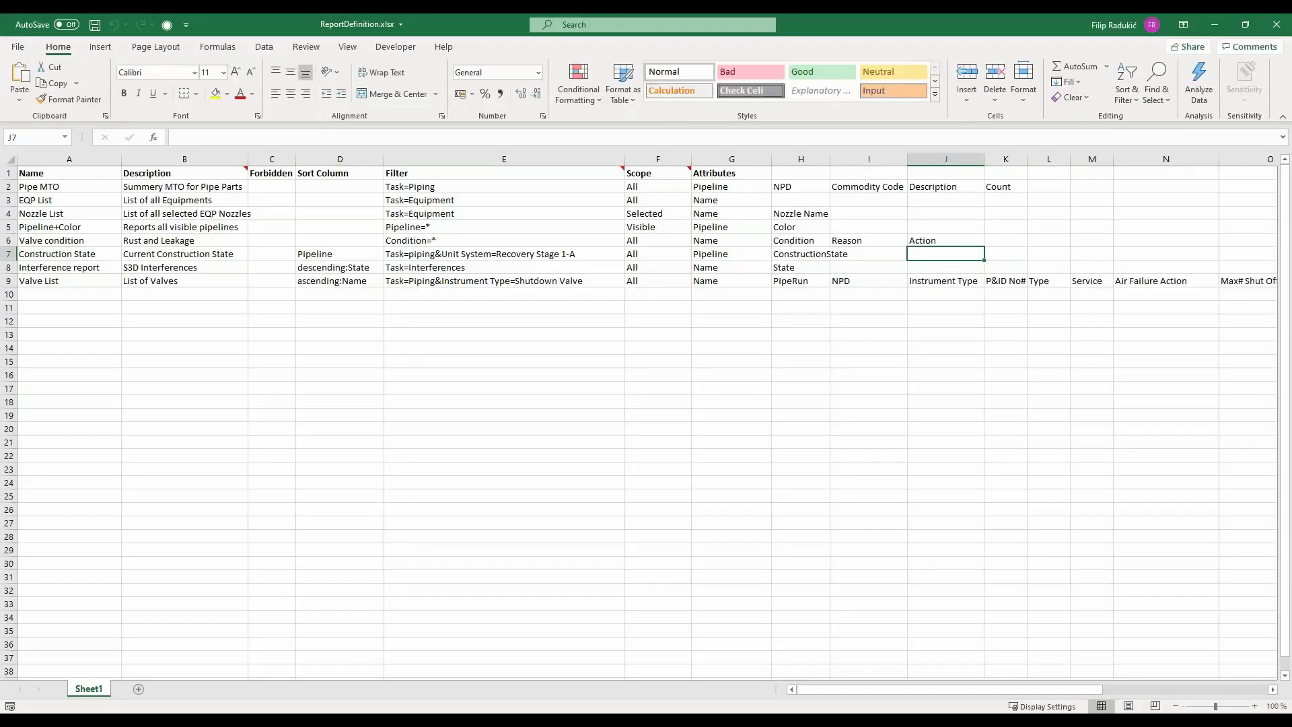
Inspect cells D9, D7 and C9: Valve List ascending:Name, Construction State Pipeline sort, empty Forbidden.
left_click(344, 281)
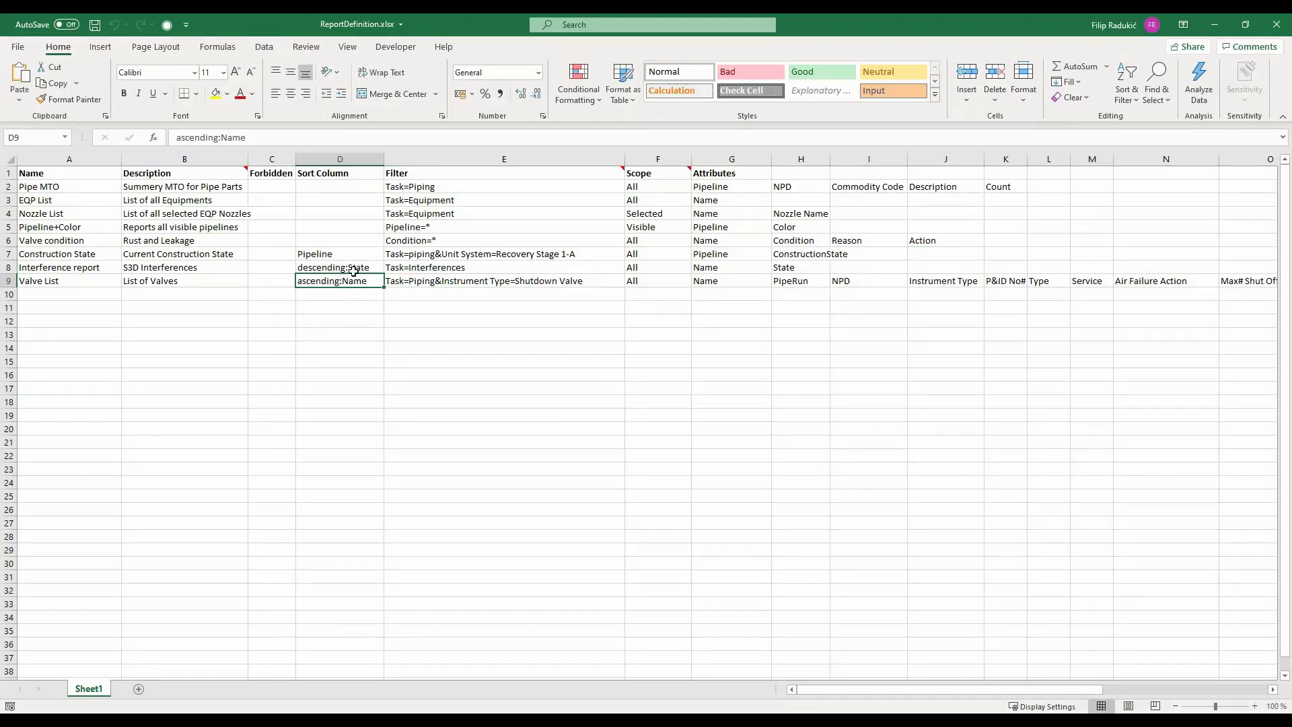
left_click(328, 254)
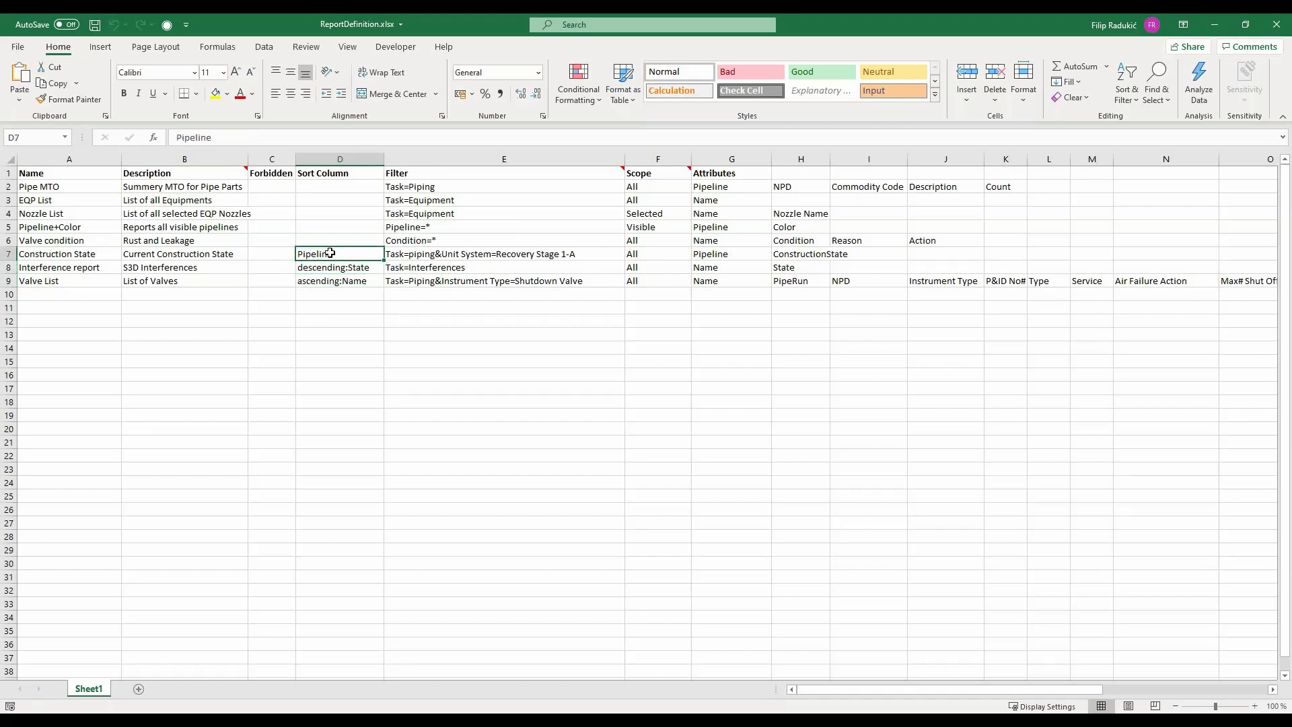
left_click(263, 281)
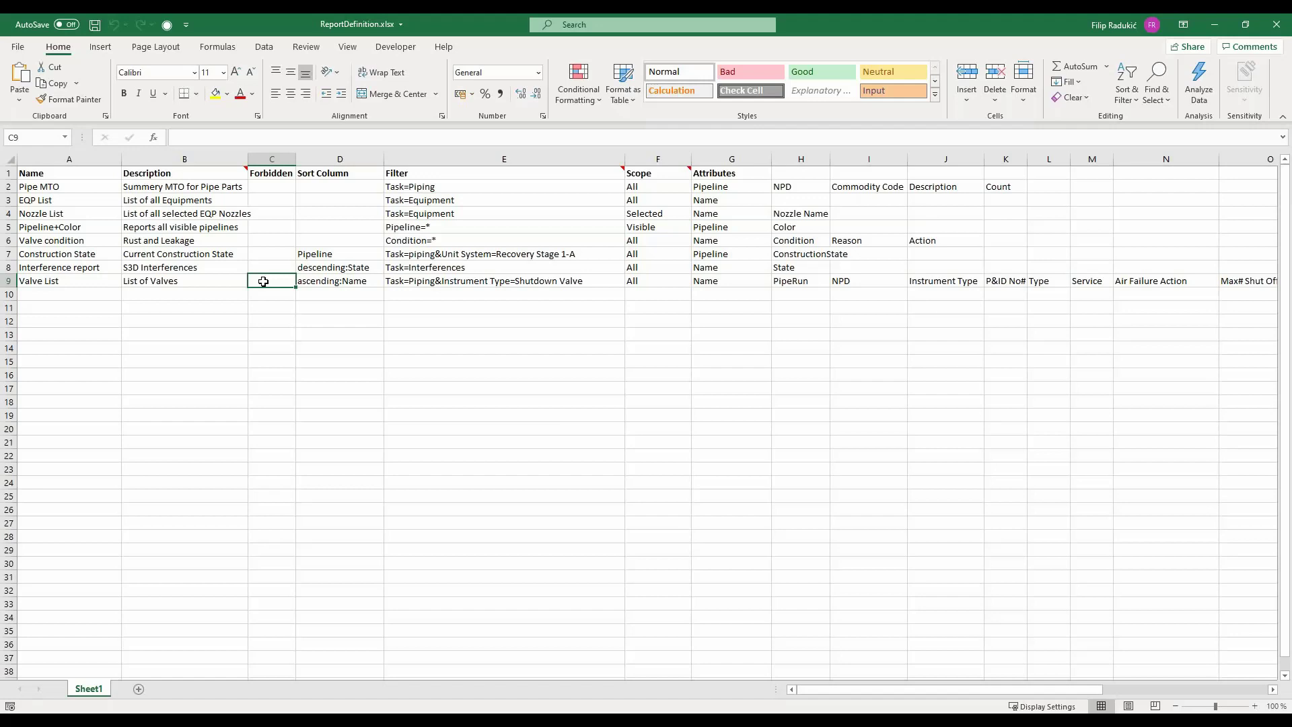
left_click_drag(988, 691, 1231, 708)
left_click_drag(1125, 688, 944, 691)
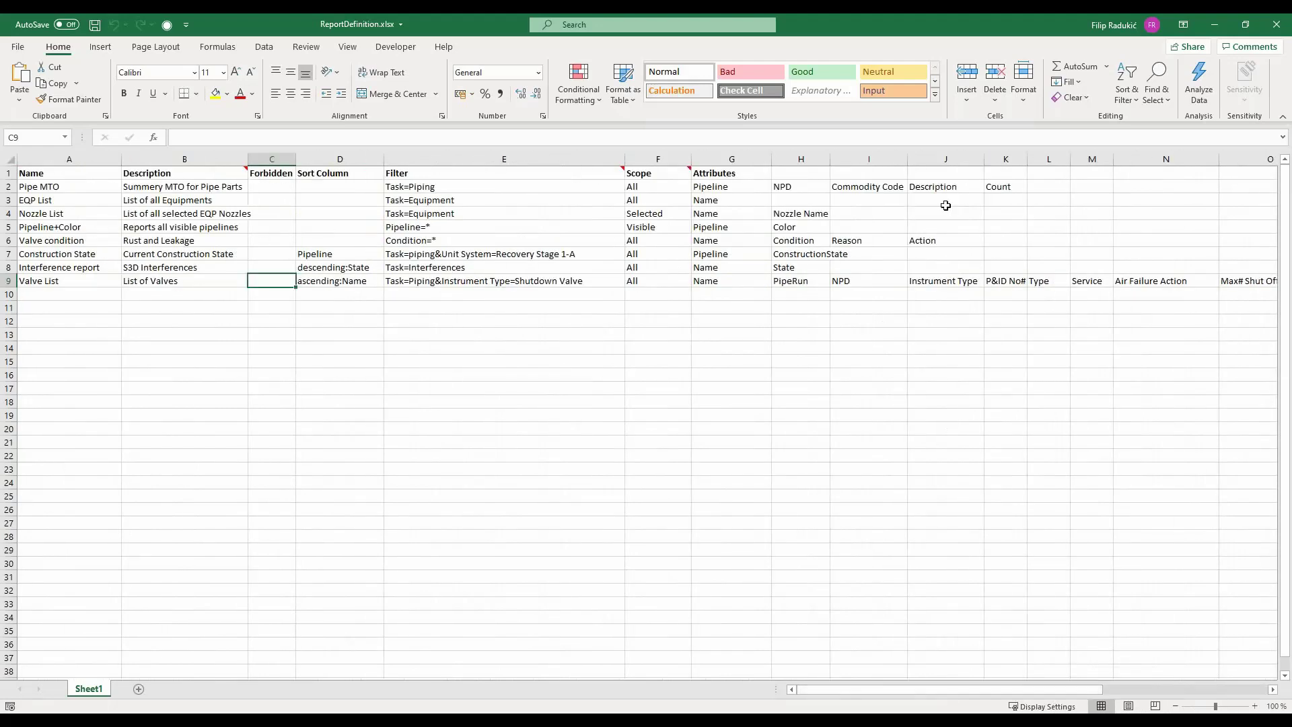
left_click(868, 264)
left_click(935, 268)
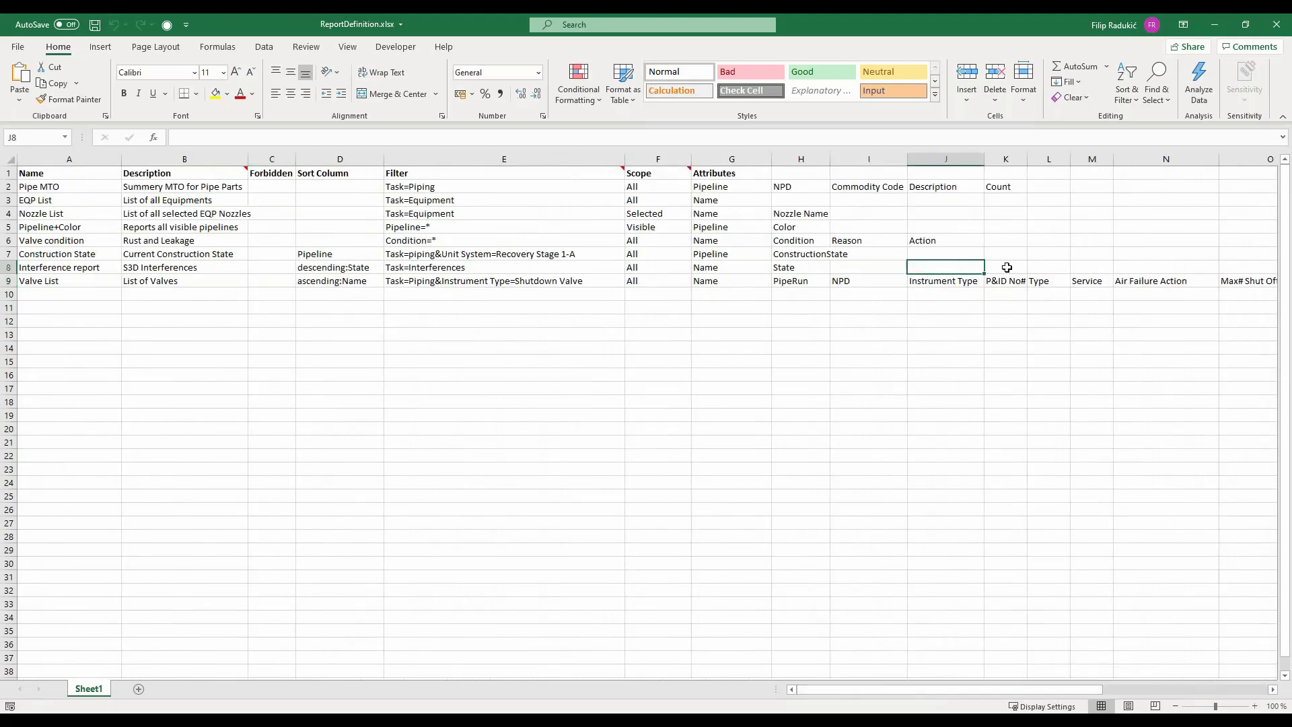
left_click(1007, 267)
left_click(1049, 268)
left_click(1092, 267)
left_click(1131, 269)
left_click(1239, 266)
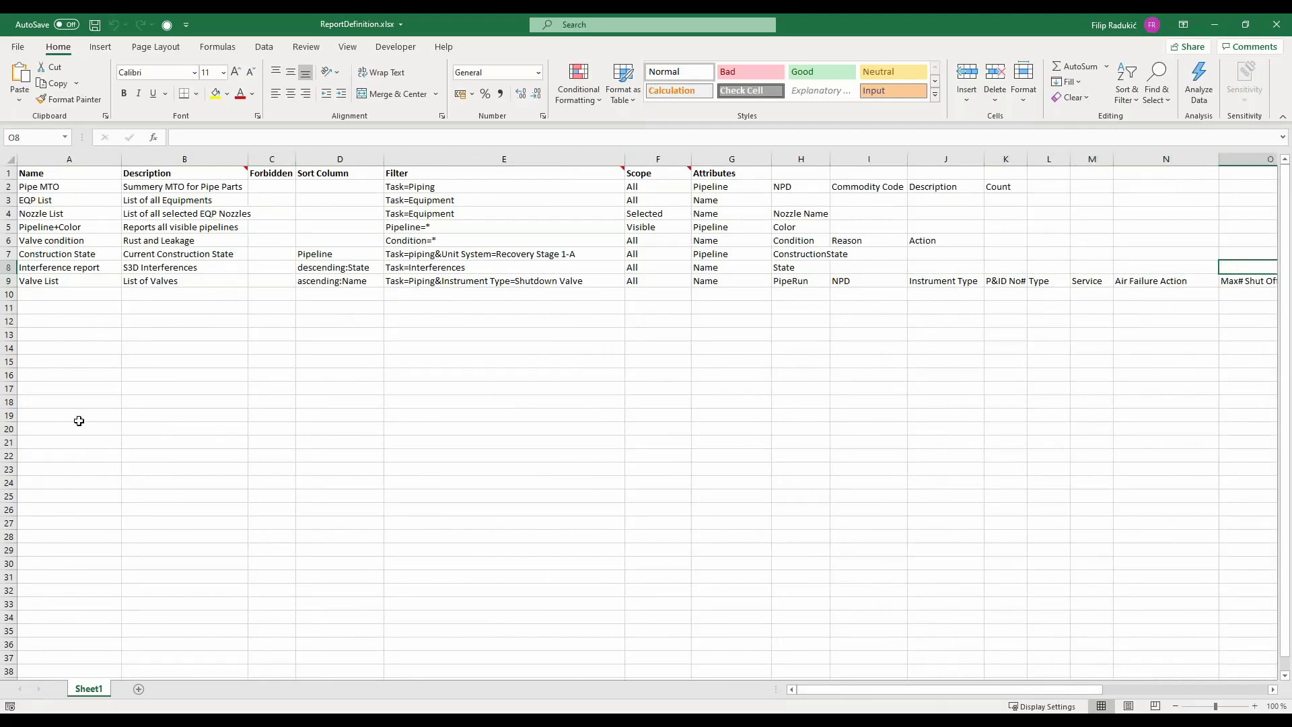
left_click(9, 280)
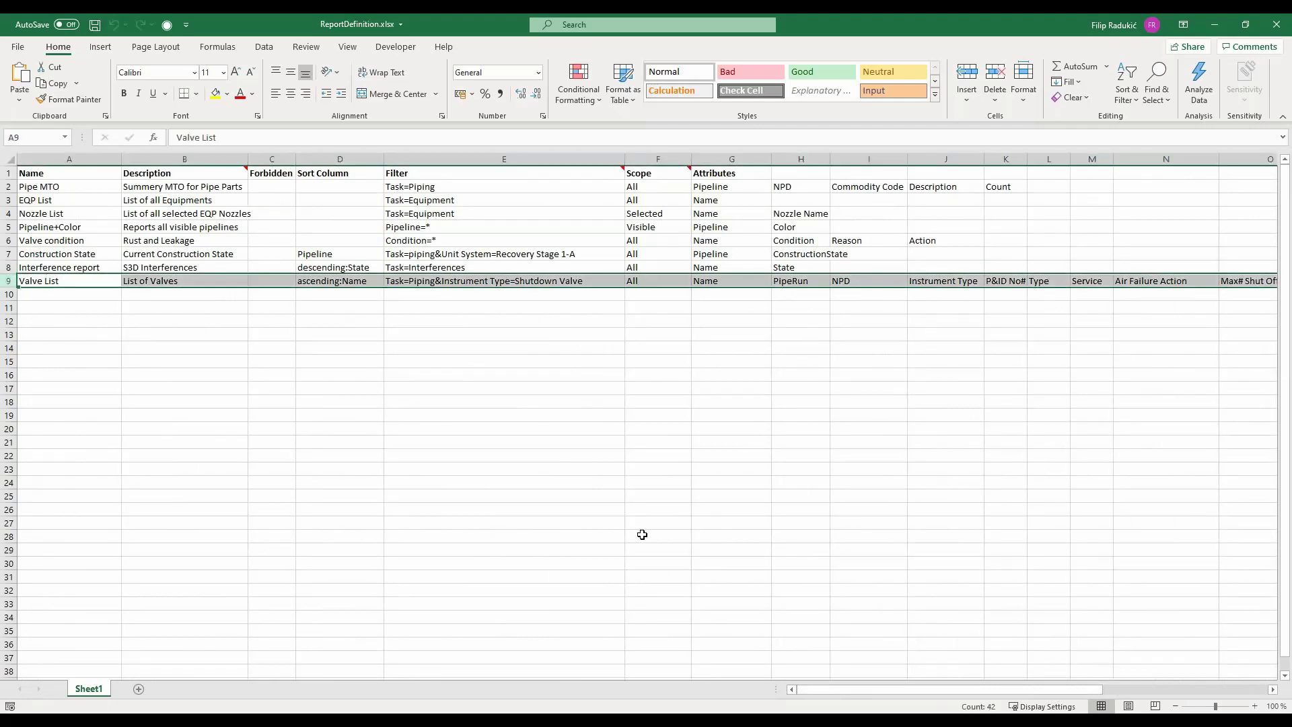
left_click_drag(842, 689, 1085, 681)
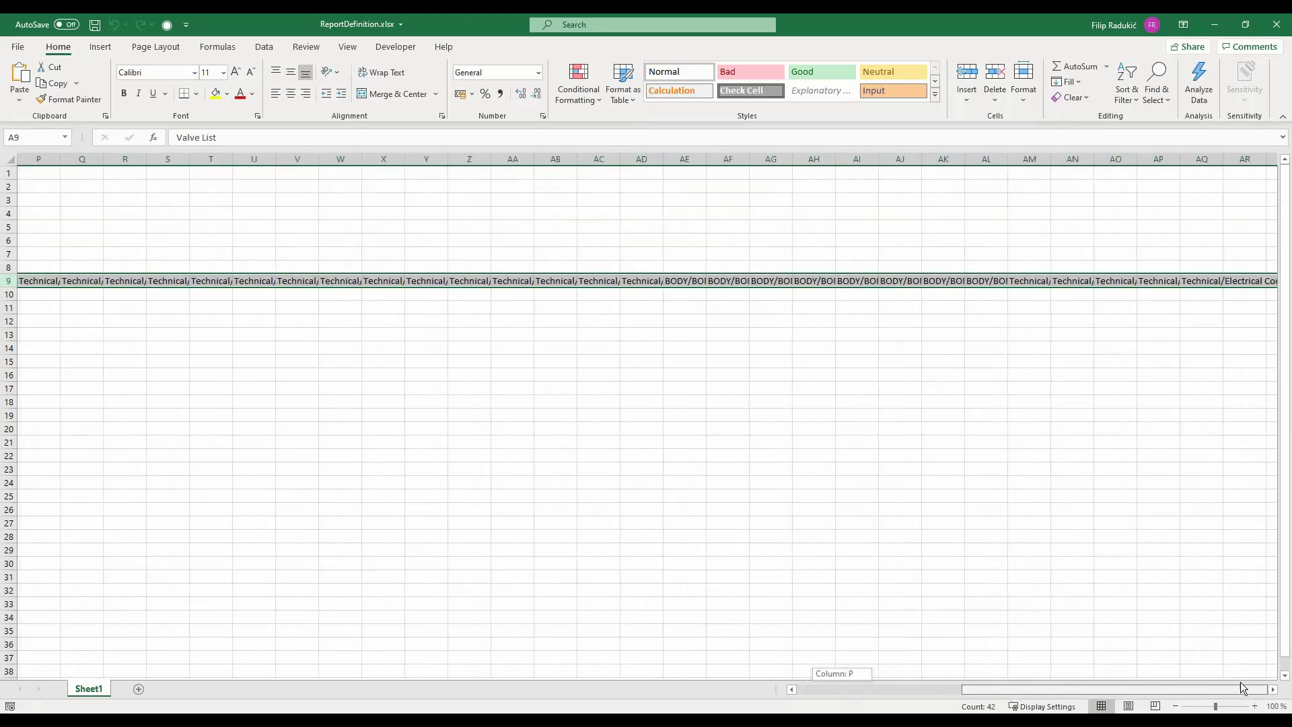
Finish the Valve List row, filtered on Task=Piping&Instrument Type=Shutdown Valve, with attributes Name, PipeRun, NPD, Instrument Type.
left_click_drag(1241, 684, 954, 689)
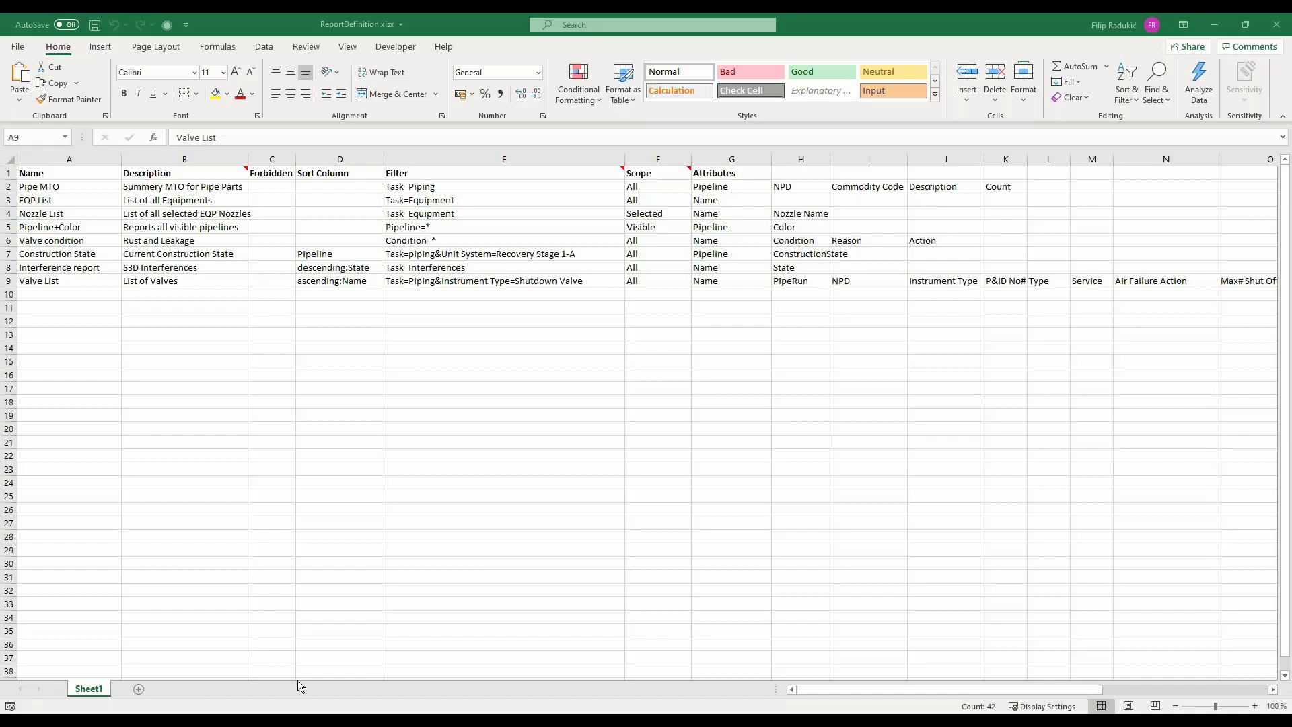
Back in UPV's 3D view, colour the plant by the State custom attribute (undefined, edit, none).
key("alt+Tab")
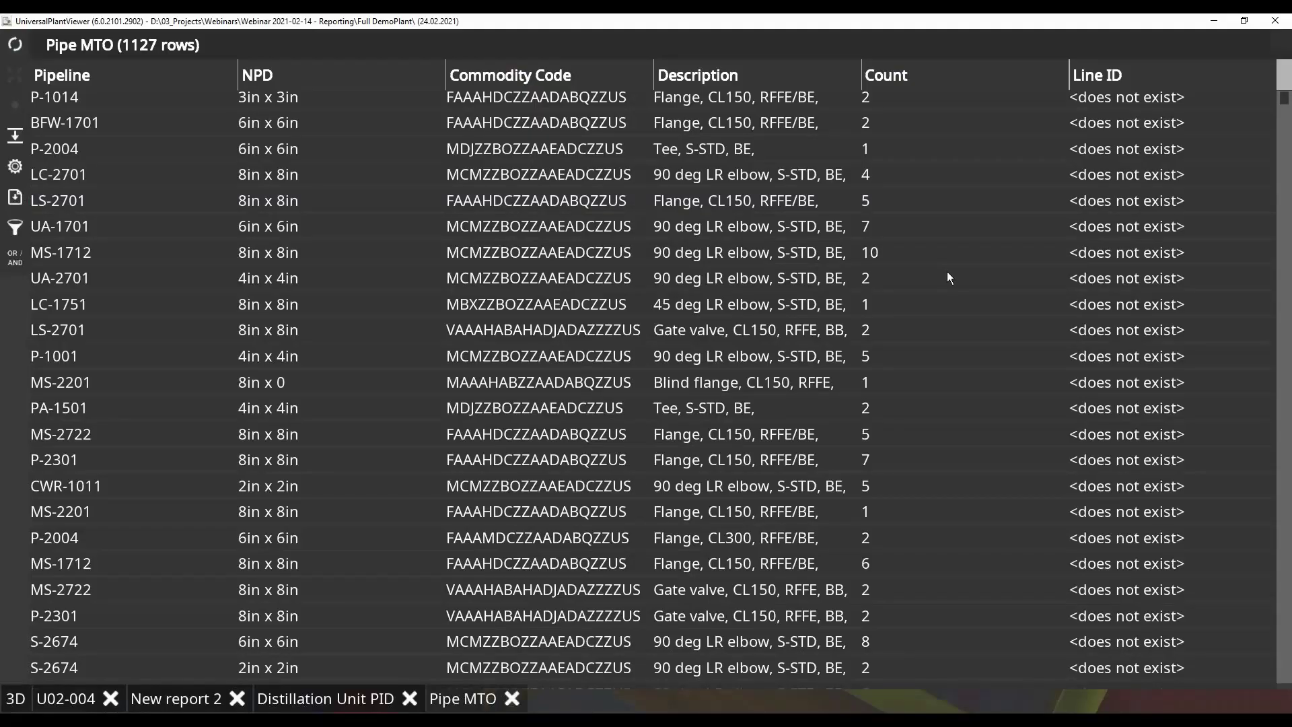
left_click(16, 698)
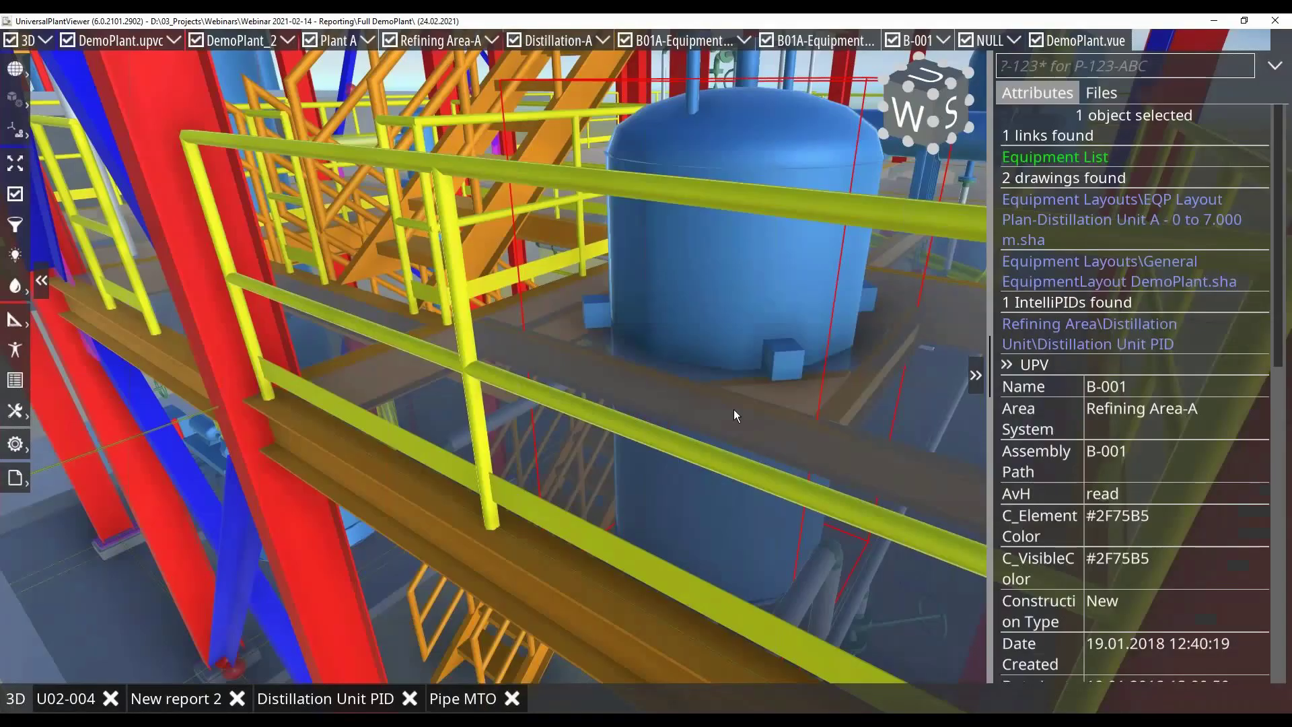
scroll(734, 410, "down", 5)
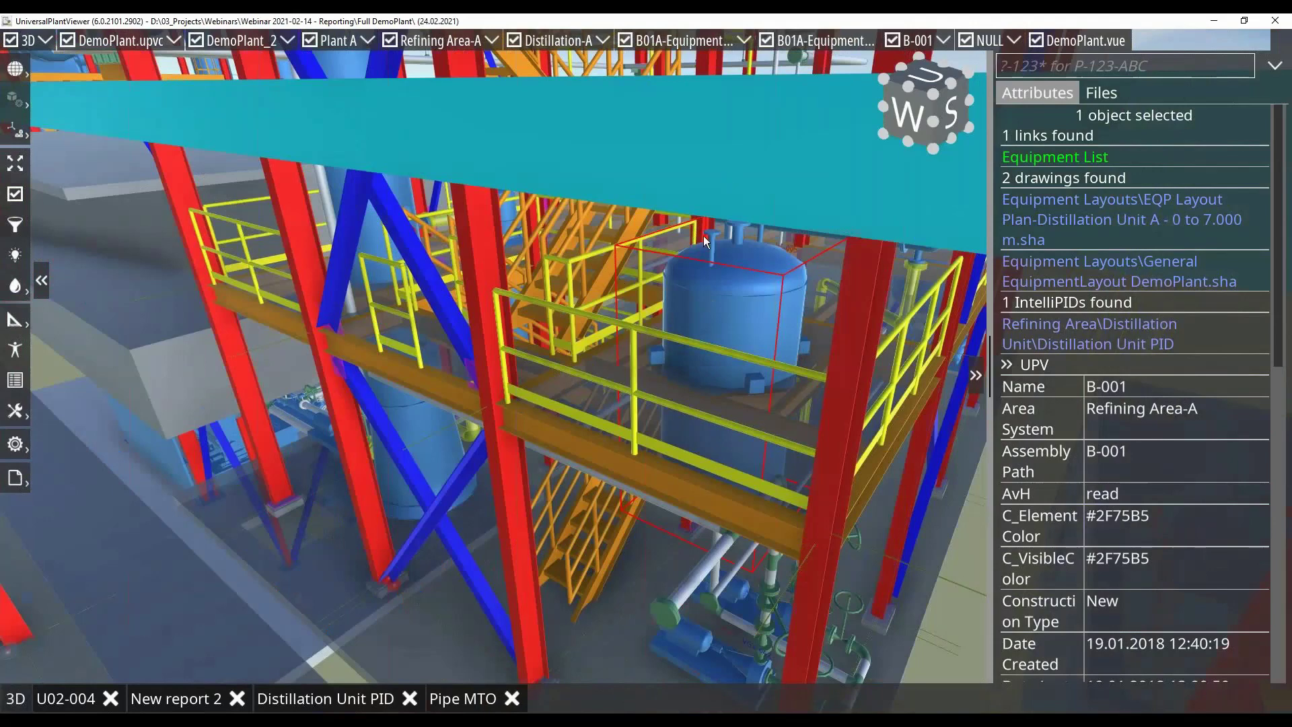
left_click_drag(681, 284, 158, 406)
left_click(15, 381)
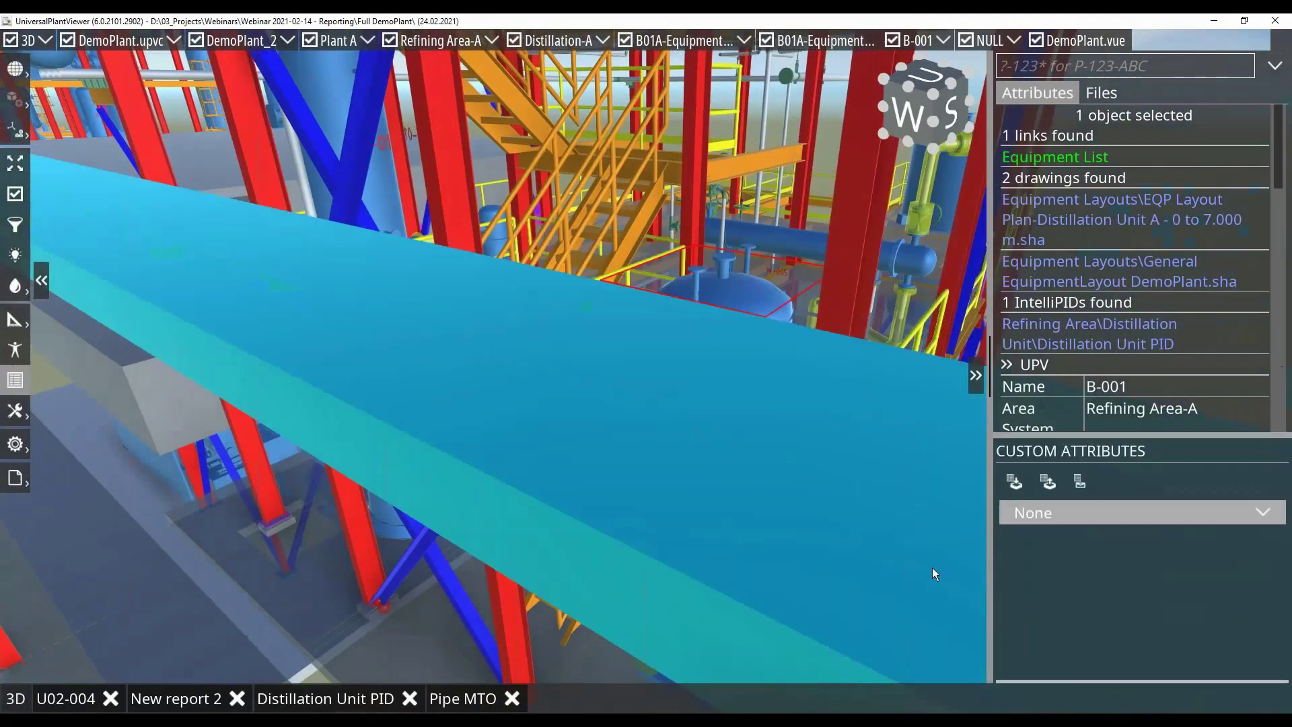
left_click(1139, 514)
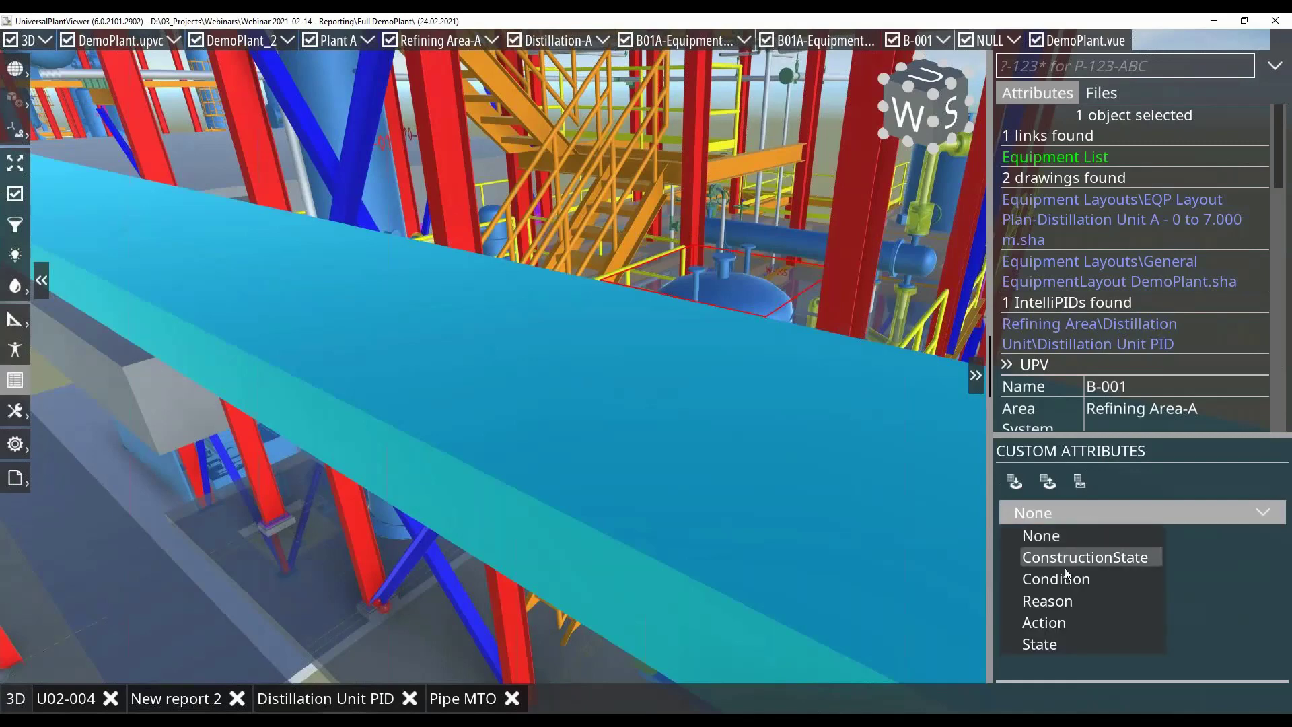
left_click(1053, 645)
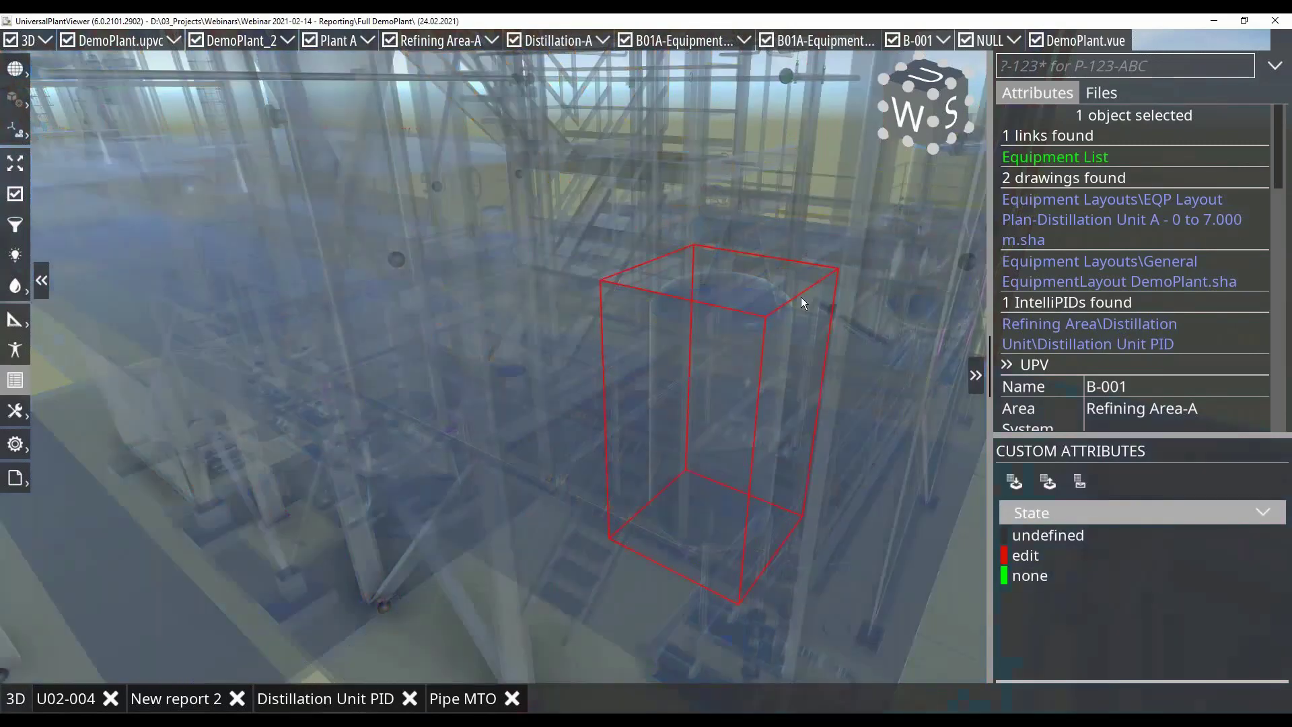
Bring the plant to a steep top-down view and select the dark interference sphere.
scroll(796, 292, "down", 5)
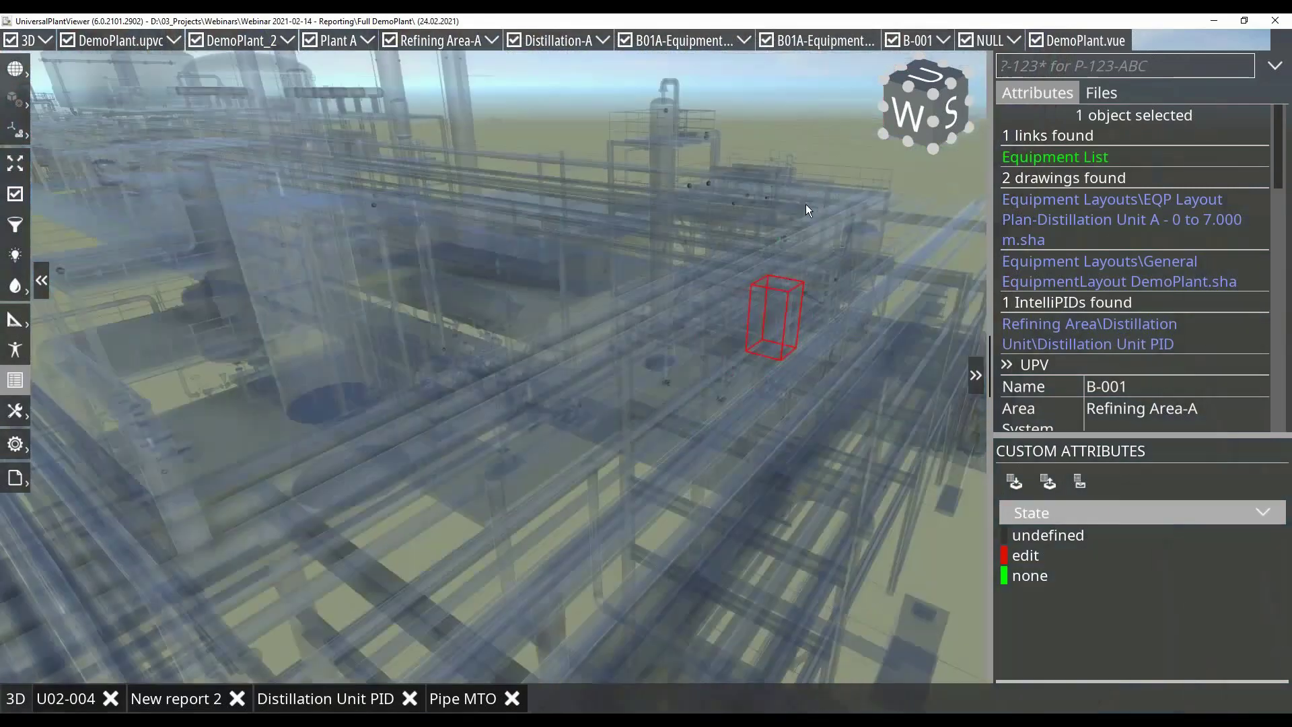
left_click_drag(795, 211, 720, 335)
scroll(646, 327, "up", 3)
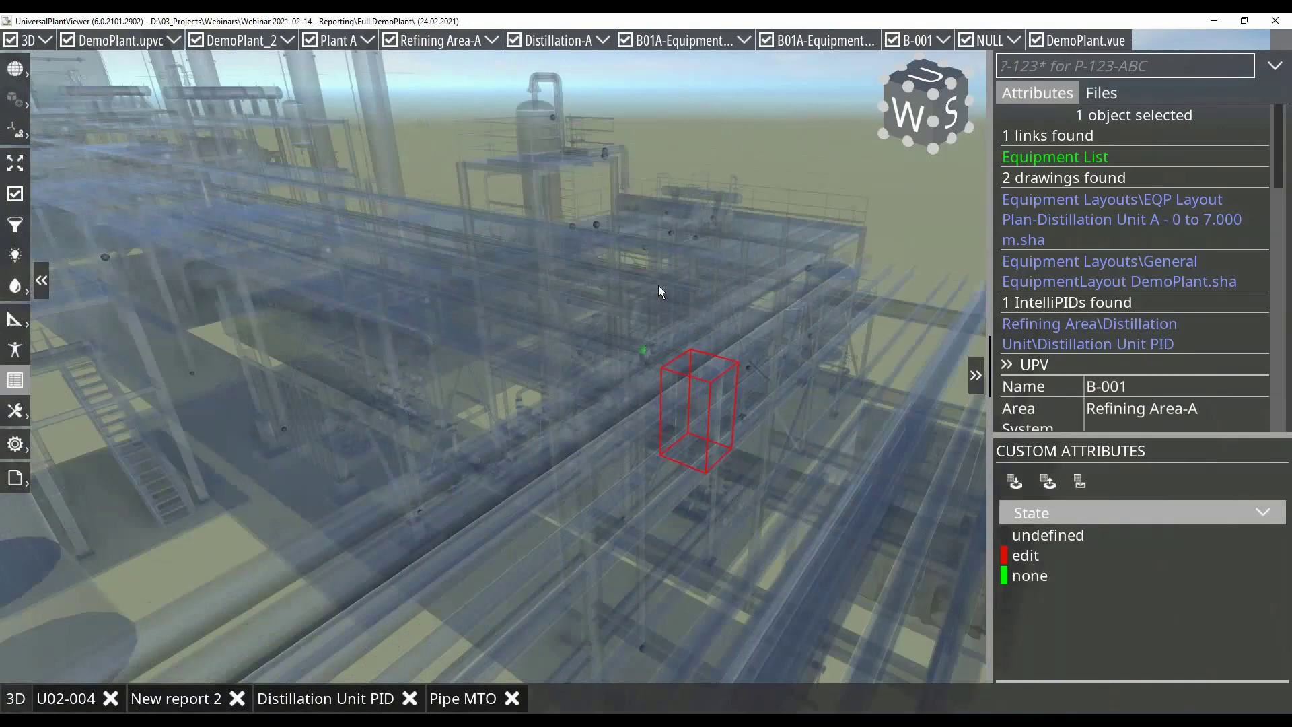
scroll(659, 289, "up", 2)
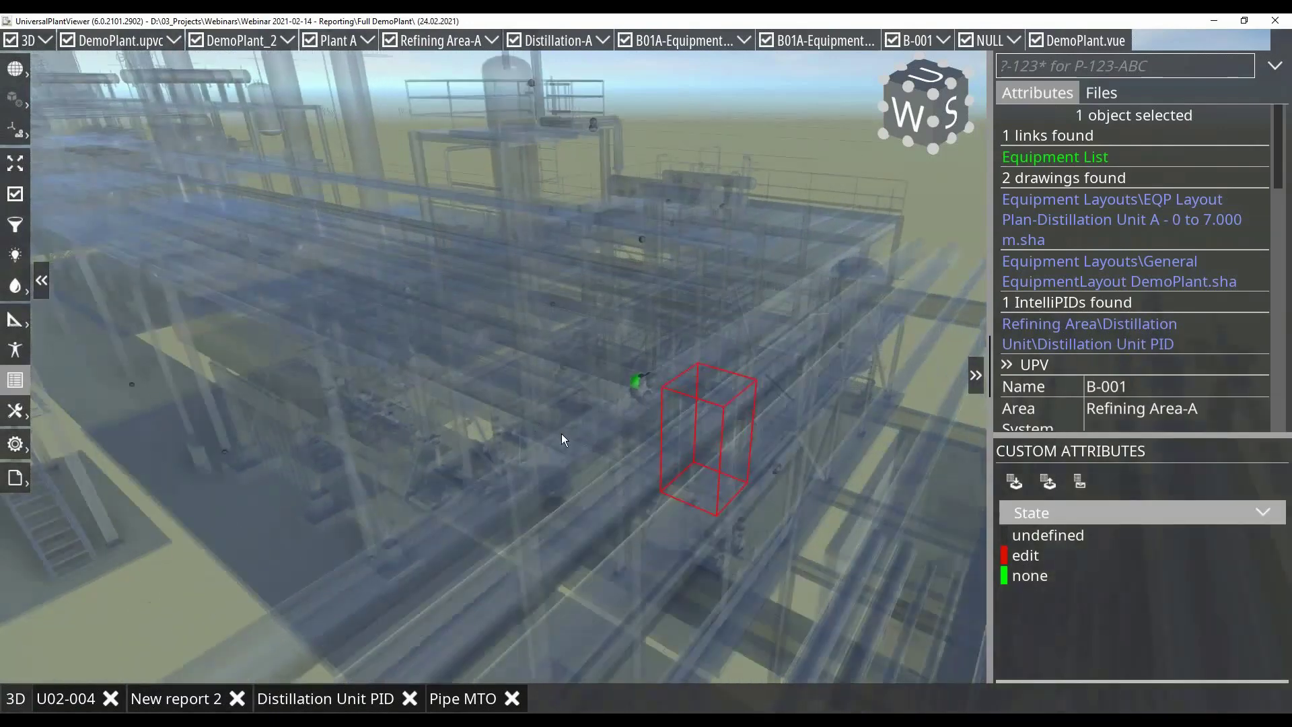
left_click_drag(561, 434, 645, 342)
scroll(644, 341, "up", 4)
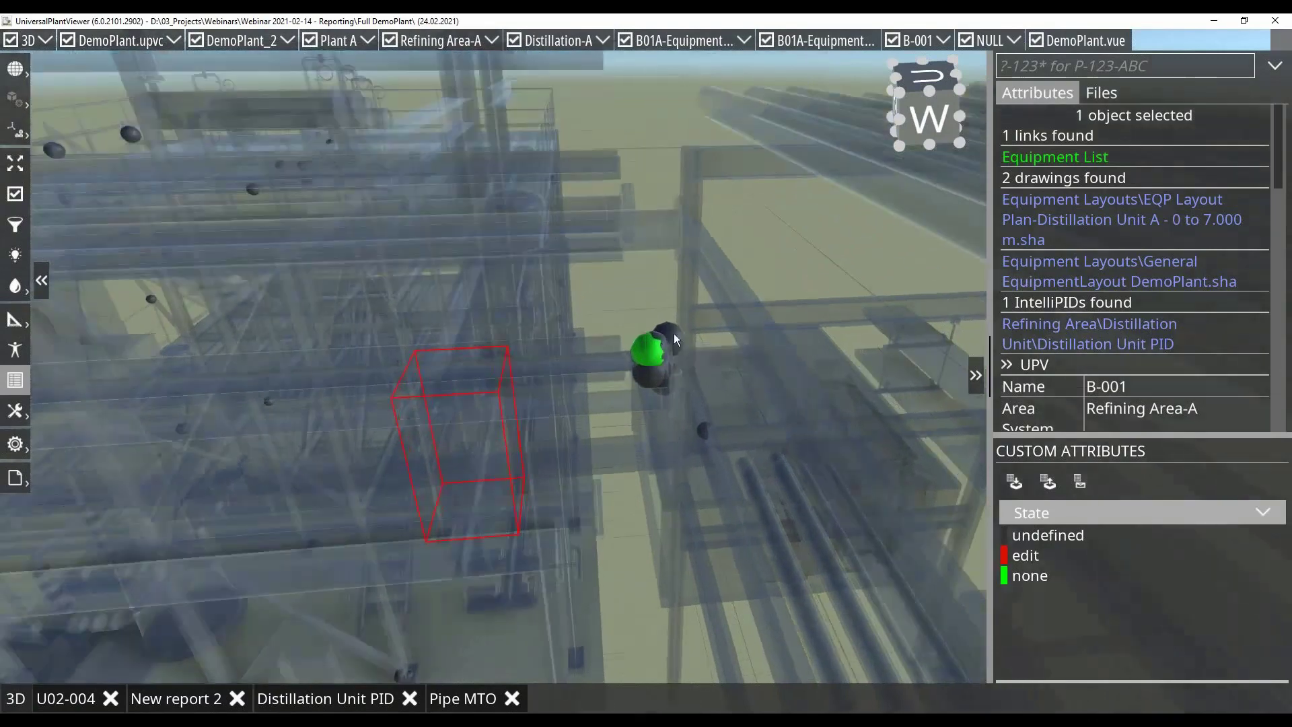
left_click(673, 333)
Set the sphere's State to none and start exporting the custom attributes as .xlsx.
scroll(1238, 209, "down", 5)
scroll(1237, 212, "up", 1)
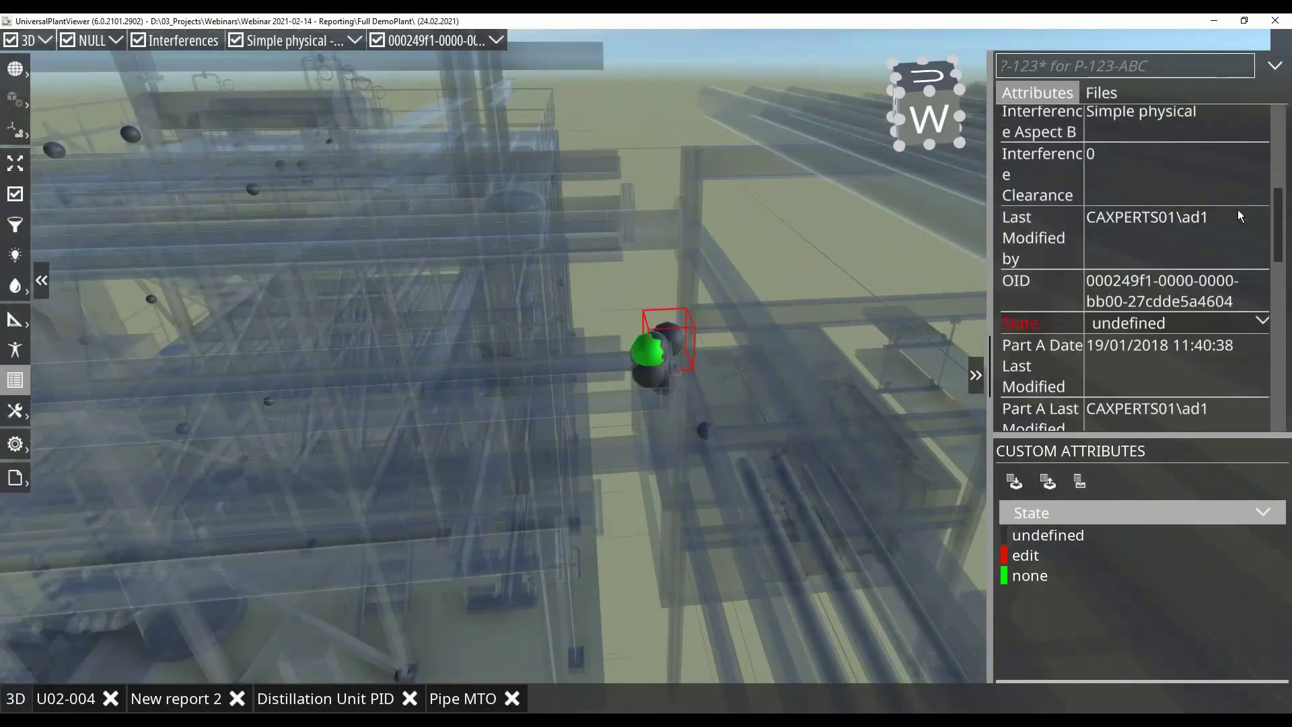
left_click(1261, 322)
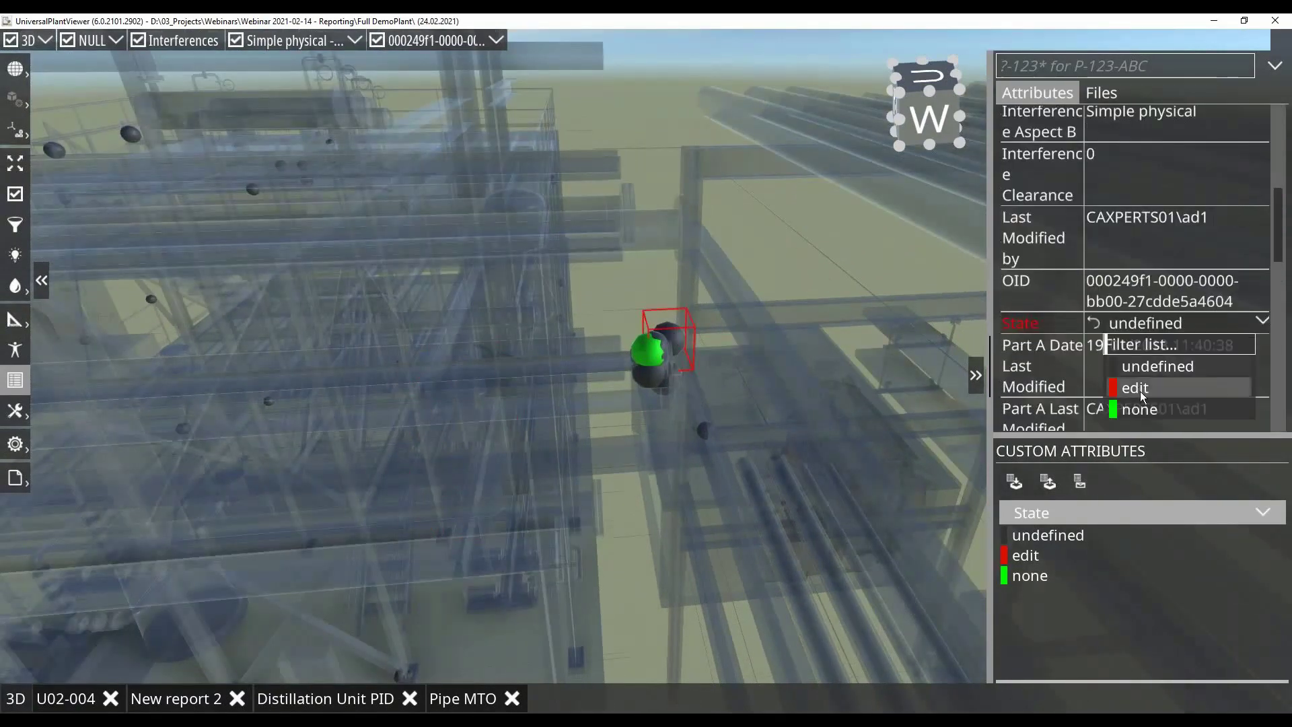
left_click(1130, 408)
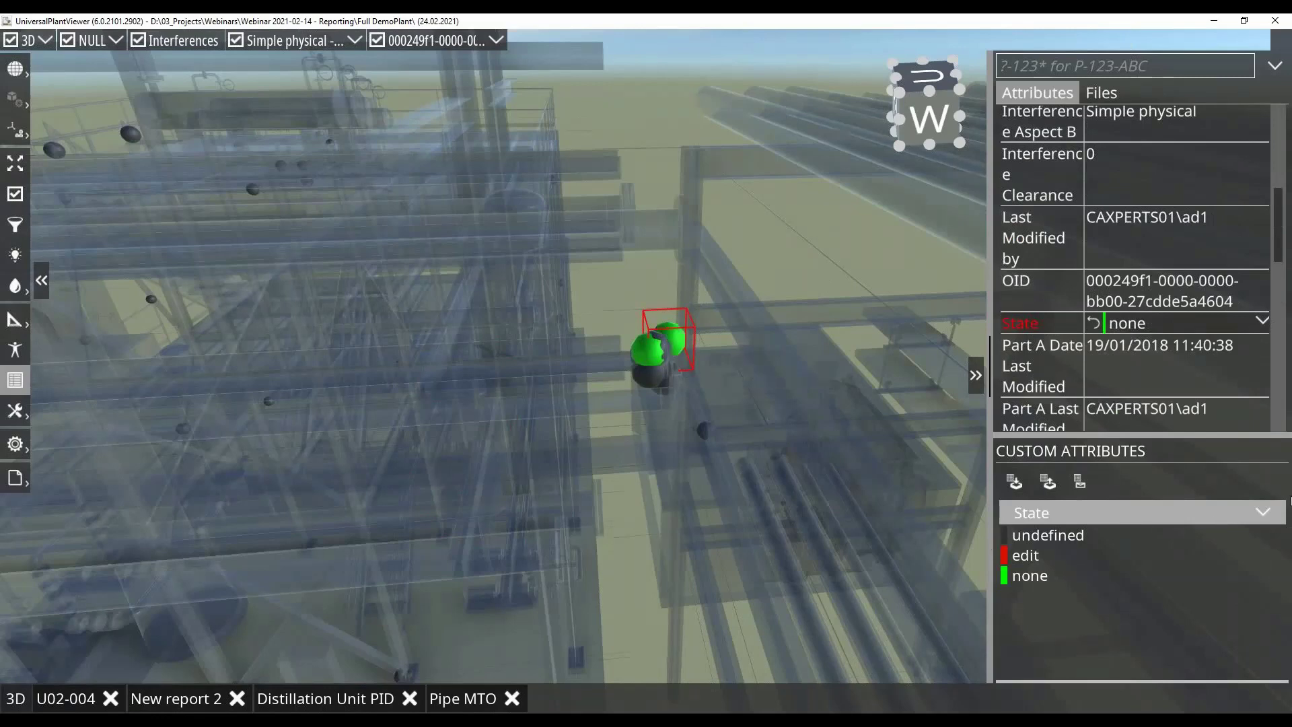
left_click(1013, 480)
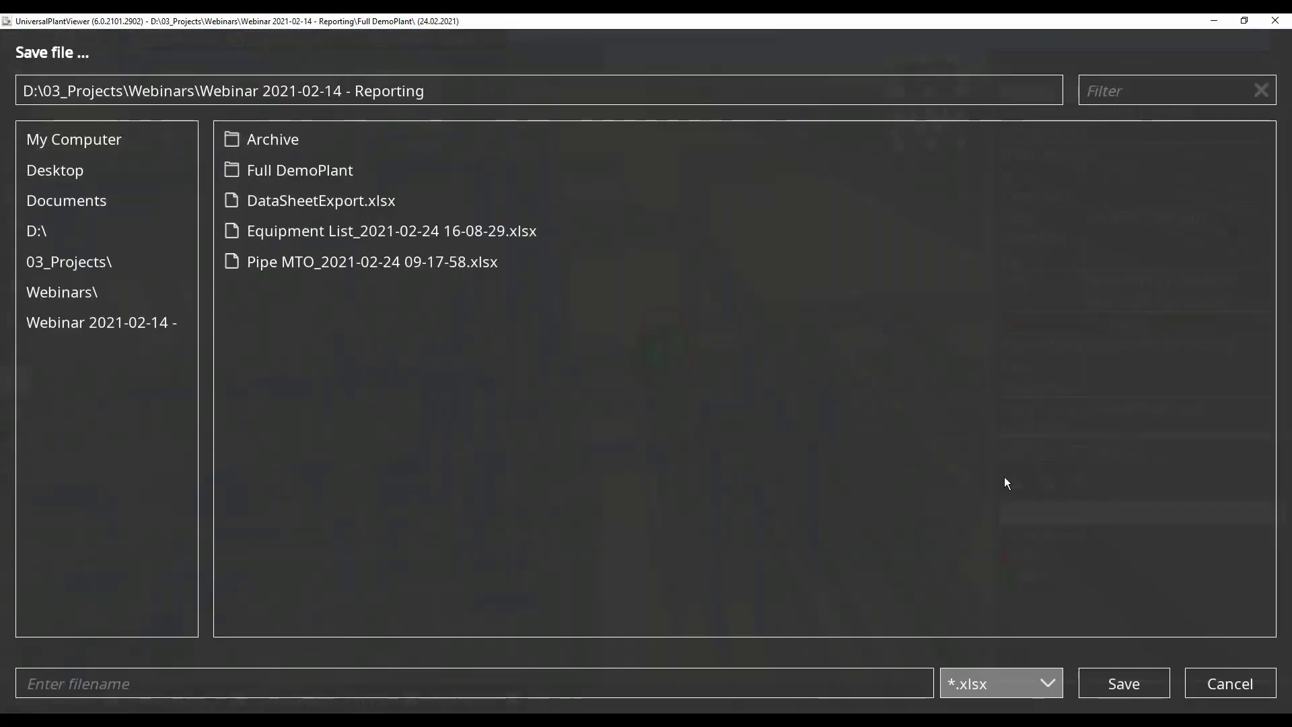
Cancel the export unsaved and switch to File Explorer's Full DemoPlant Data folder.
left_click(1241, 687)
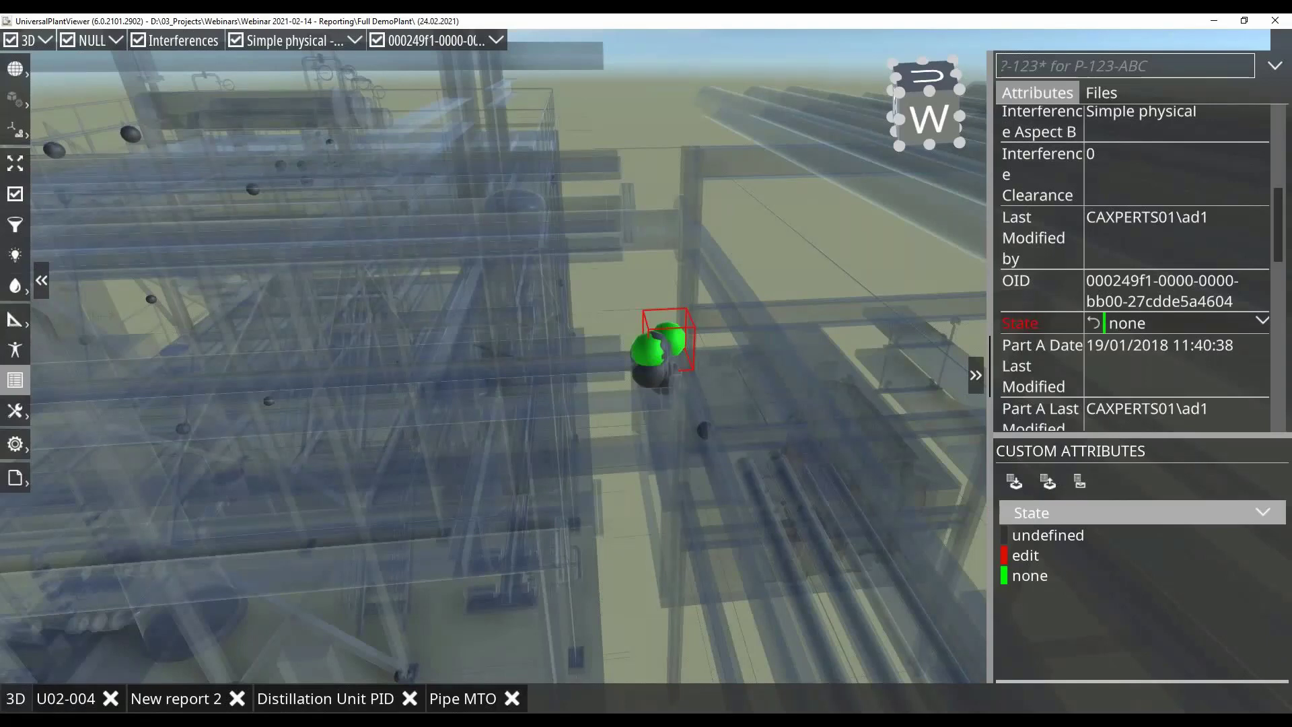
key("alt+Tab")
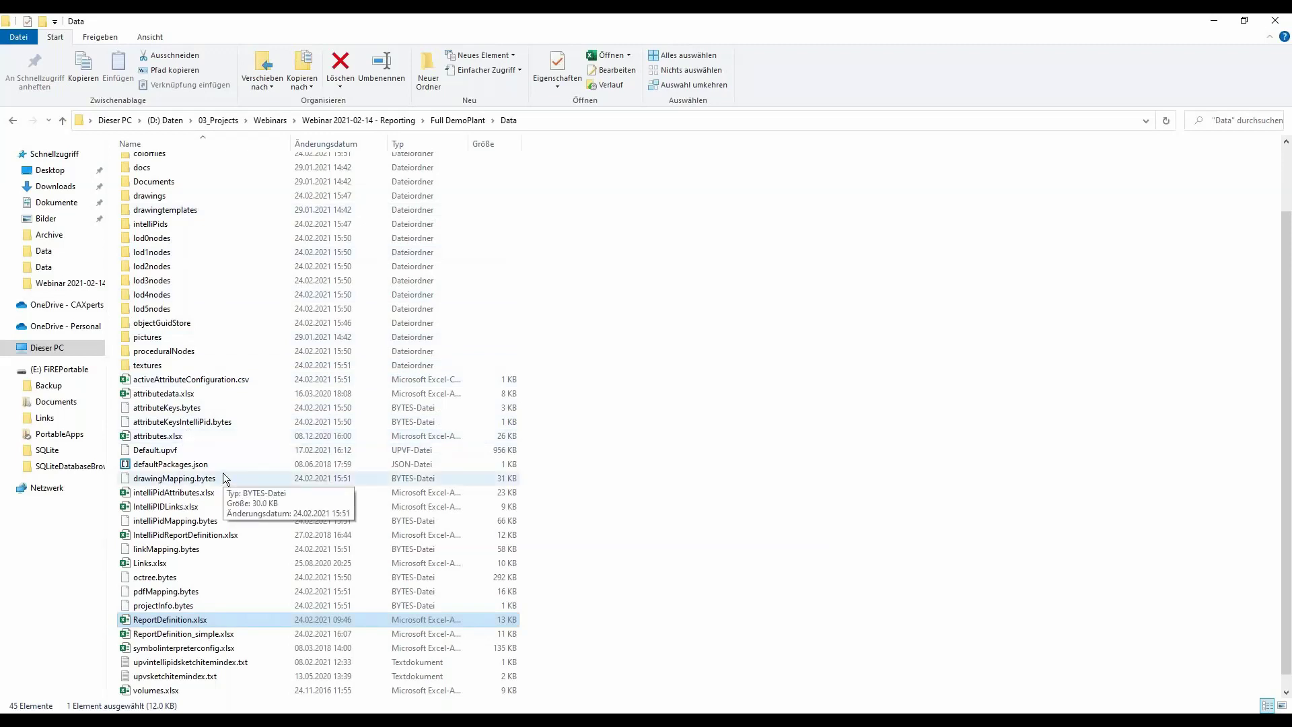
Select attributedata.xlsx in the Data folder, then return to UPV's custom attribute list.
left_click(162, 396)
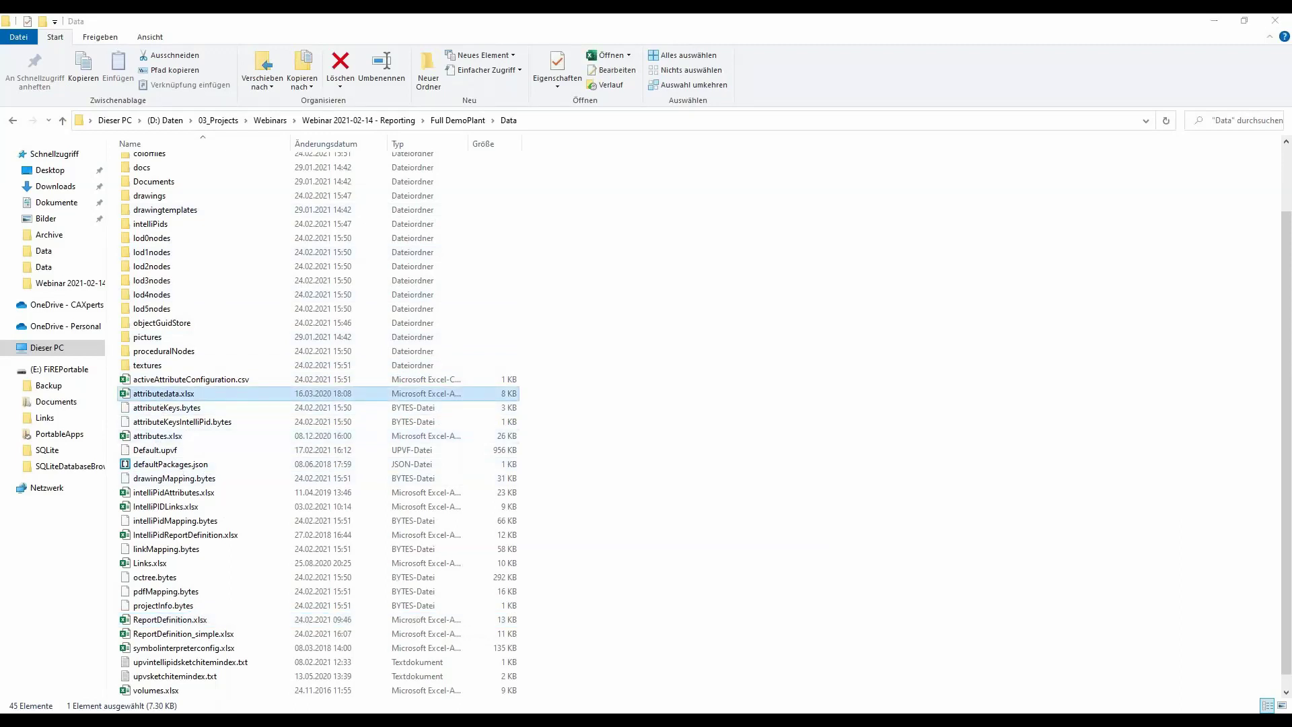
key("alt+Tab")
left_click(1079, 515)
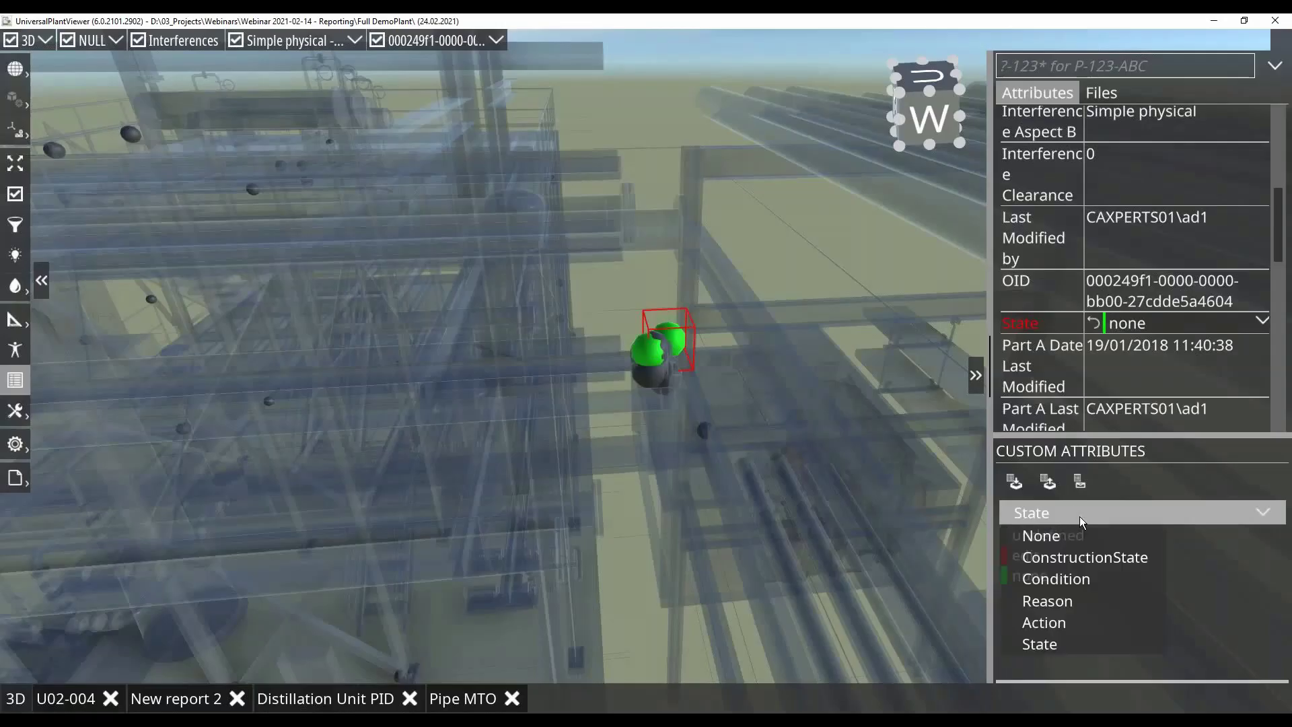
Colour the plant by ConstructionState after trying Condition, then zoom onto the on hold, waiting, ready and build pipes.
left_click(1081, 578)
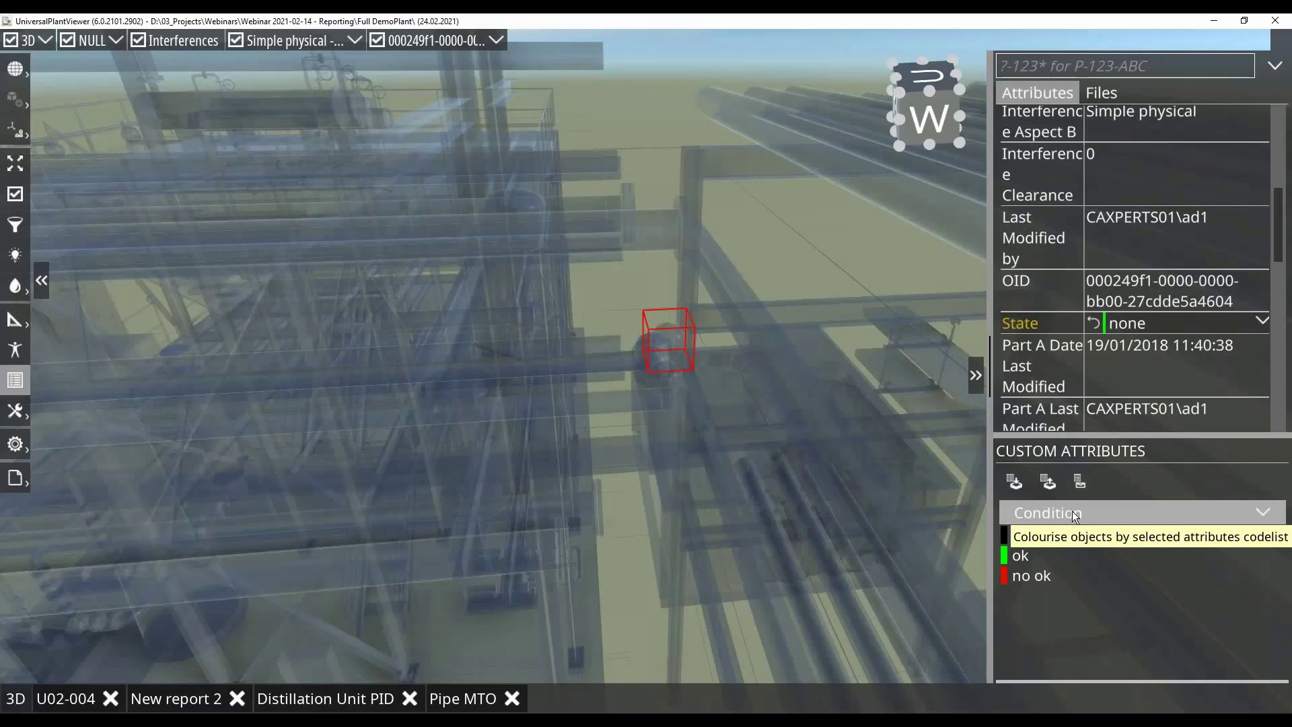
left_click(1072, 511)
left_click(1068, 556)
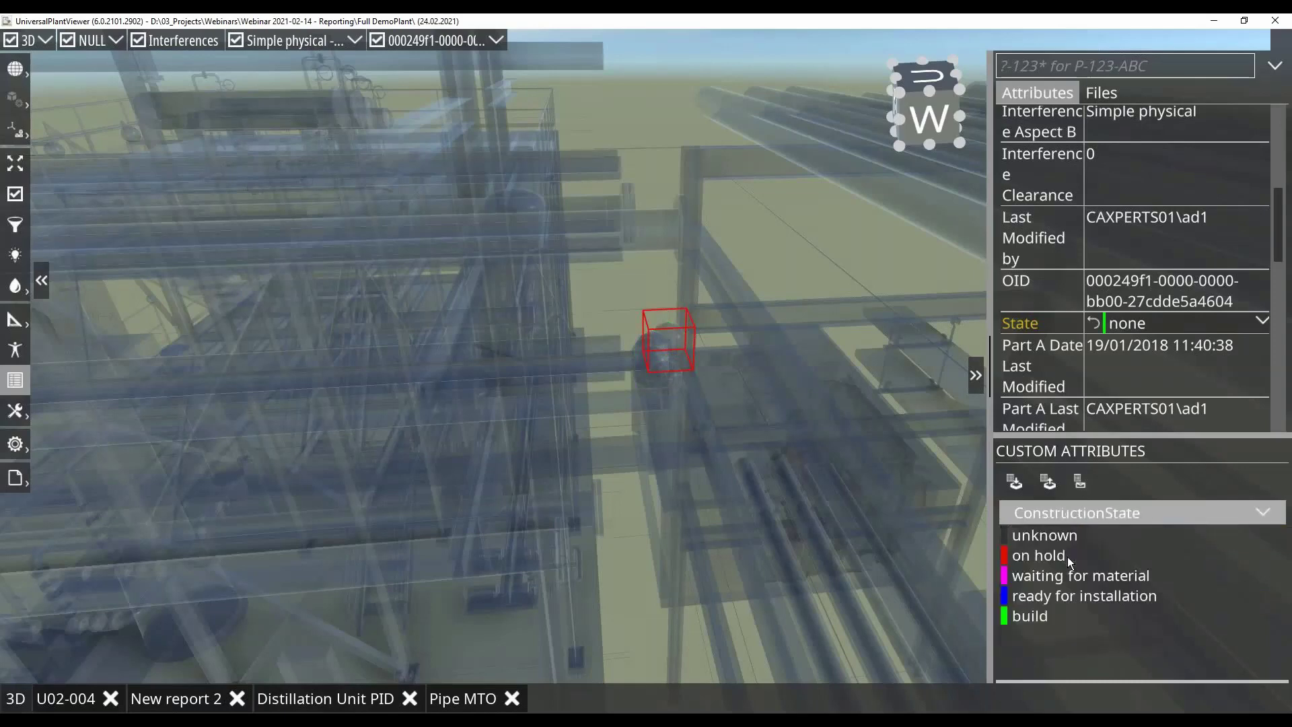
scroll(542, 300, "down", 5)
scroll(480, 288, "down", 6)
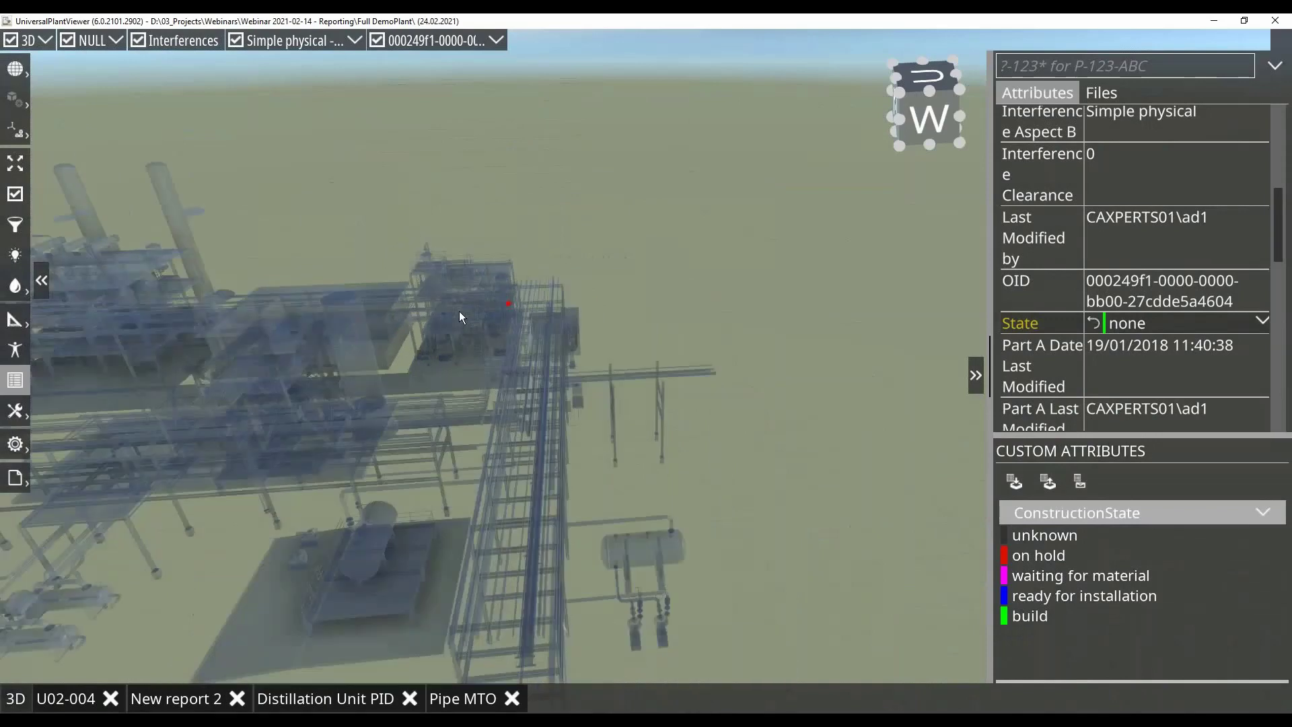
left_click_drag(409, 271, 632, 269)
left_click(709, 453)
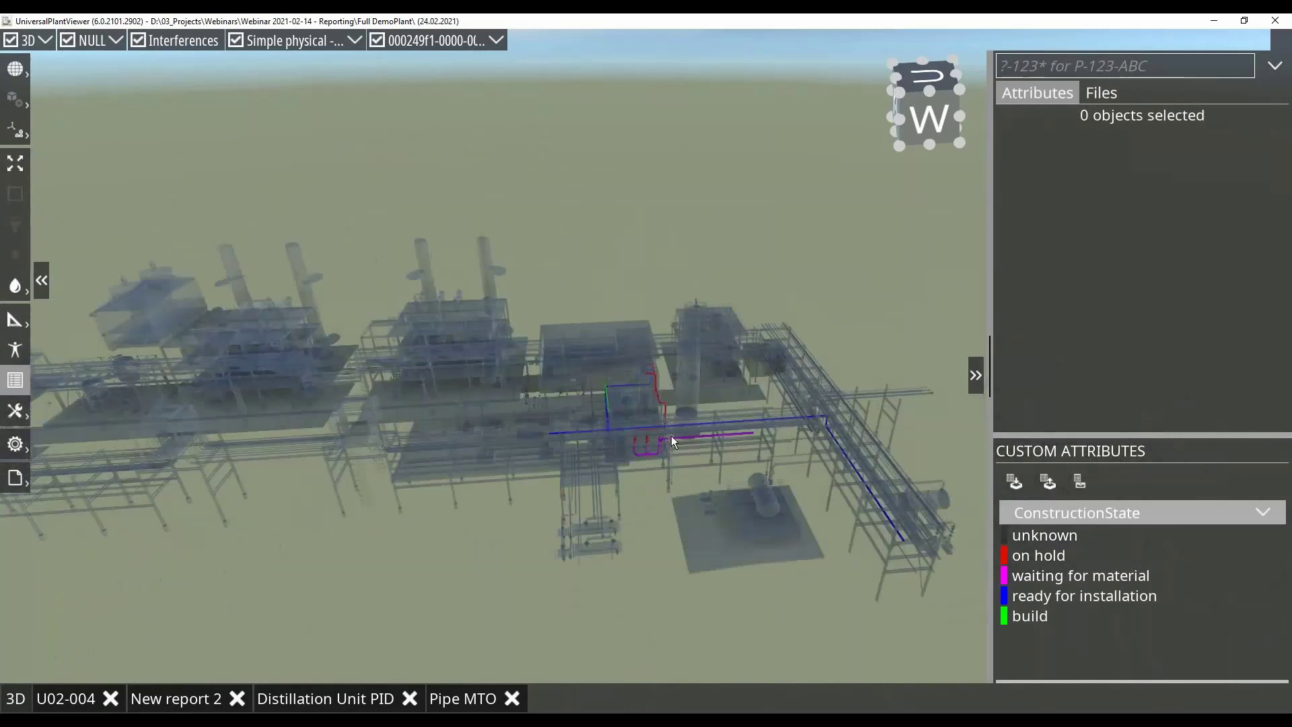
scroll(672, 435, "up", 5)
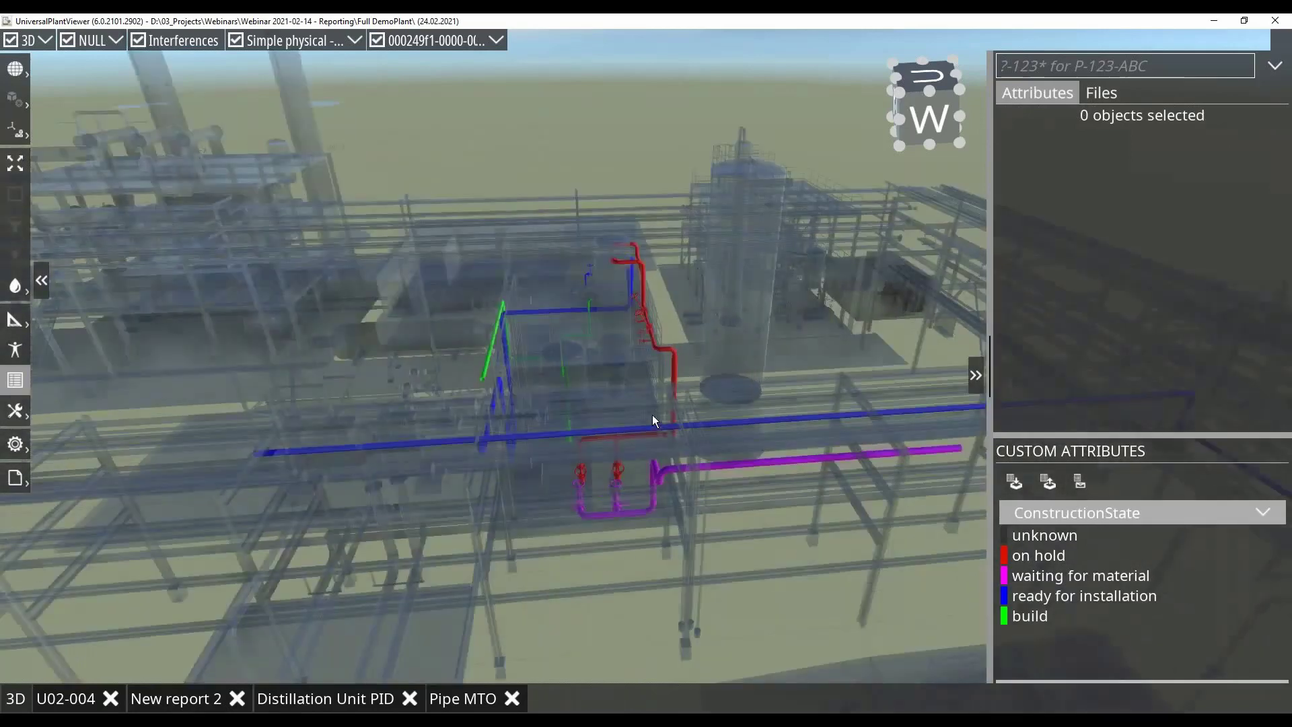
scroll(653, 417, "up", 2)
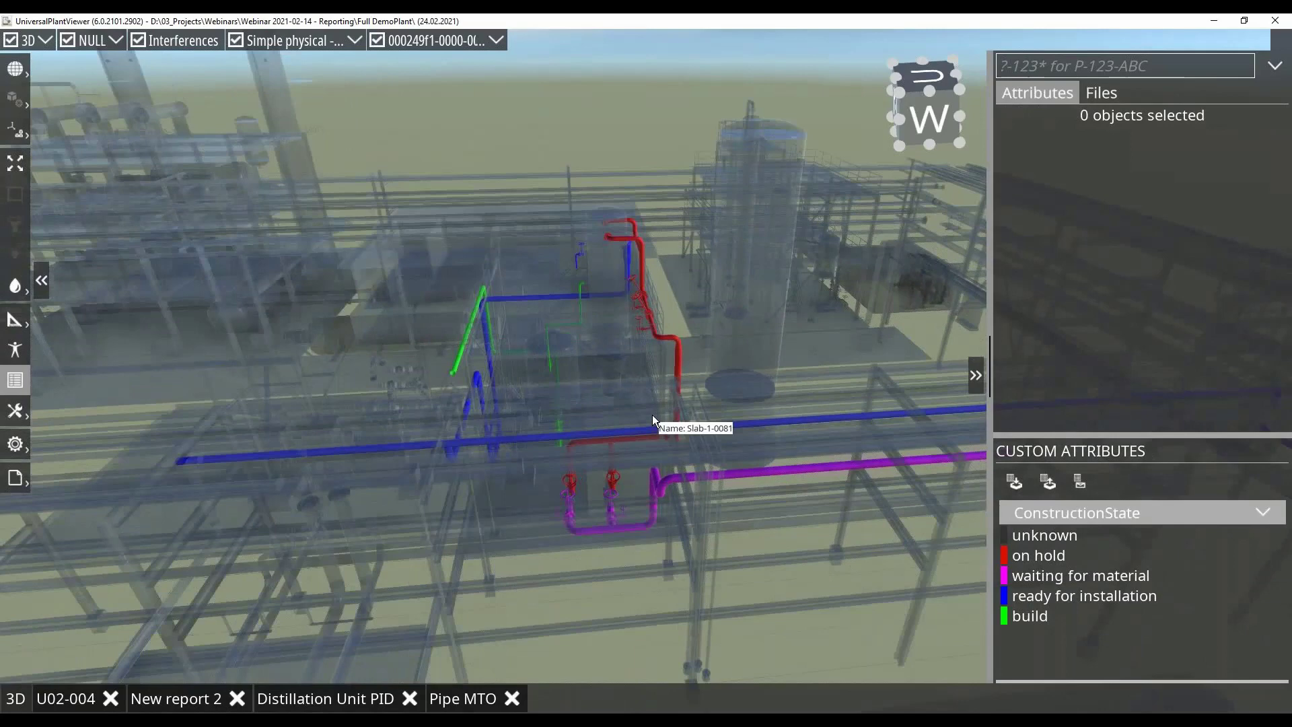